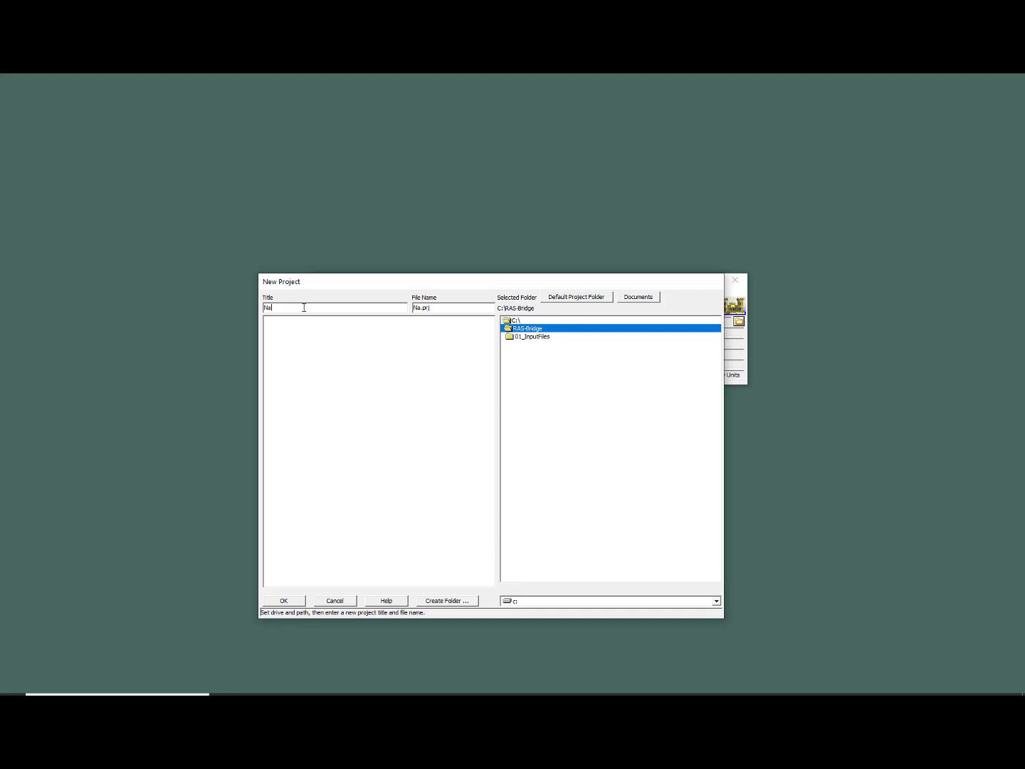
Title the new project Navidad and create it in the C:\RAS-Bridge folder with US Customary Units.
type("vidad")
left_click(285, 600)
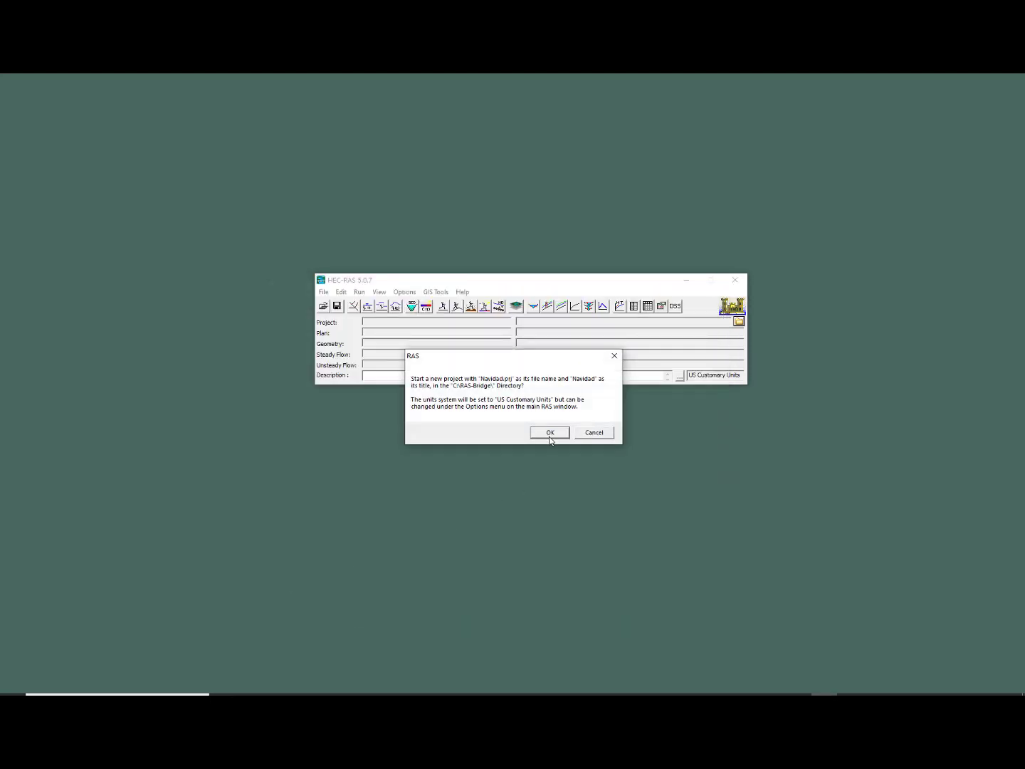
left_click(550, 432)
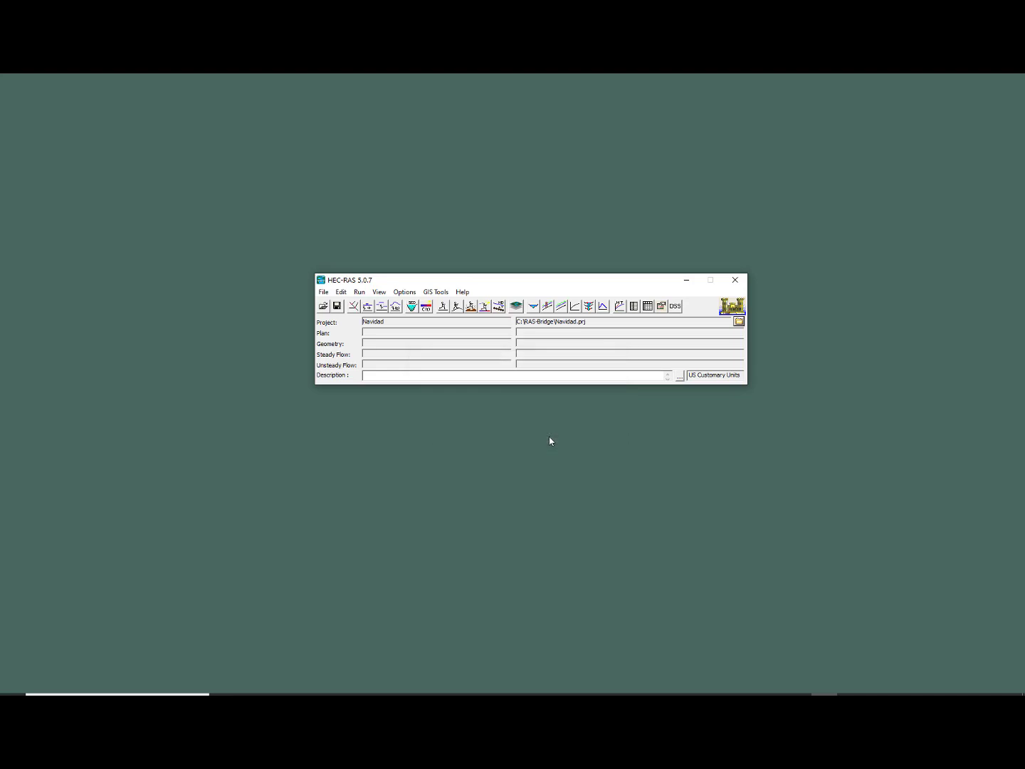
Open RAS Mapper and set the project projection to SouthCentralTexas.prj from the 01_InputFiles folder.
left_click(441, 292)
left_click(444, 304)
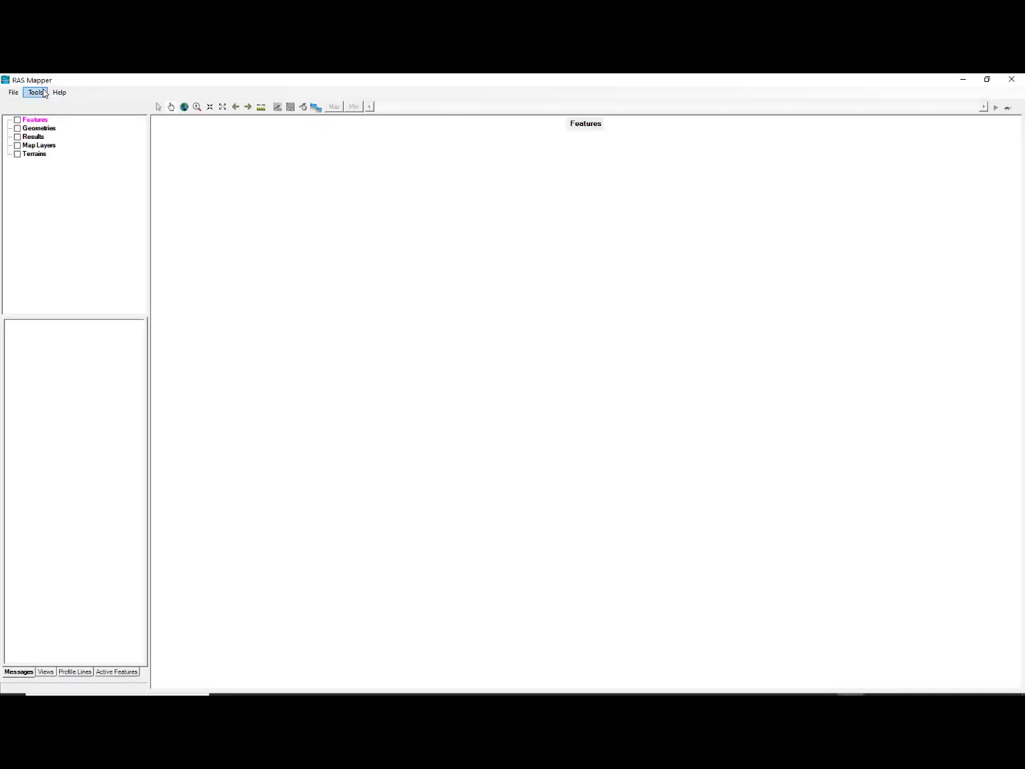
left_click(34, 92)
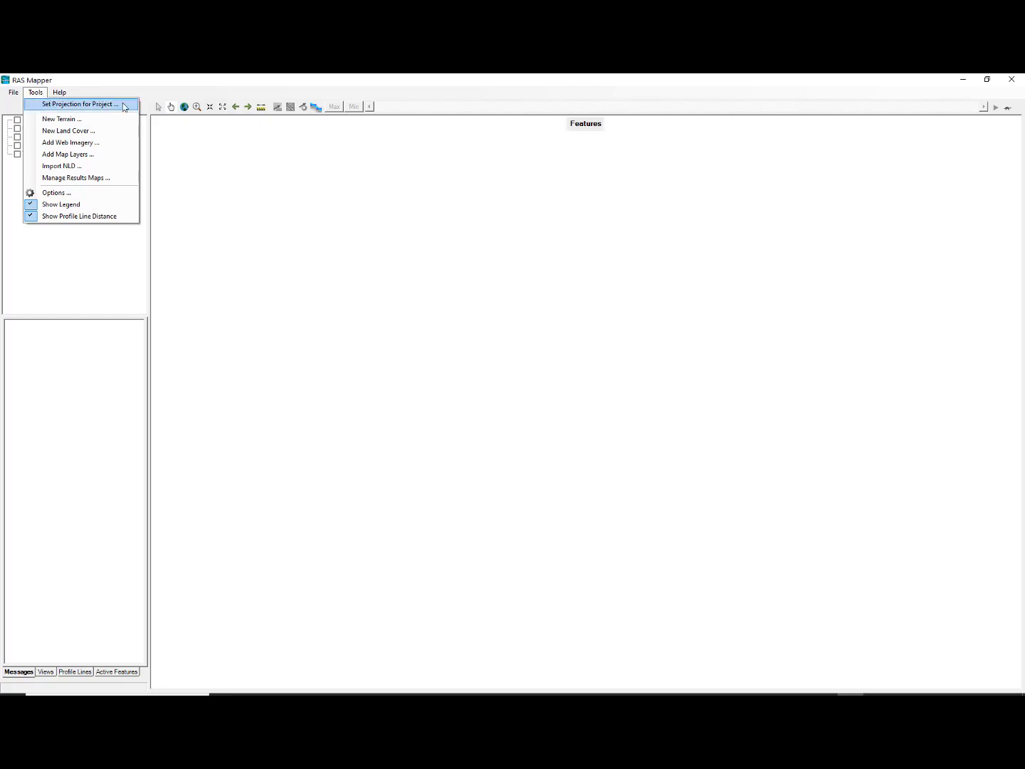
left_click(125, 105)
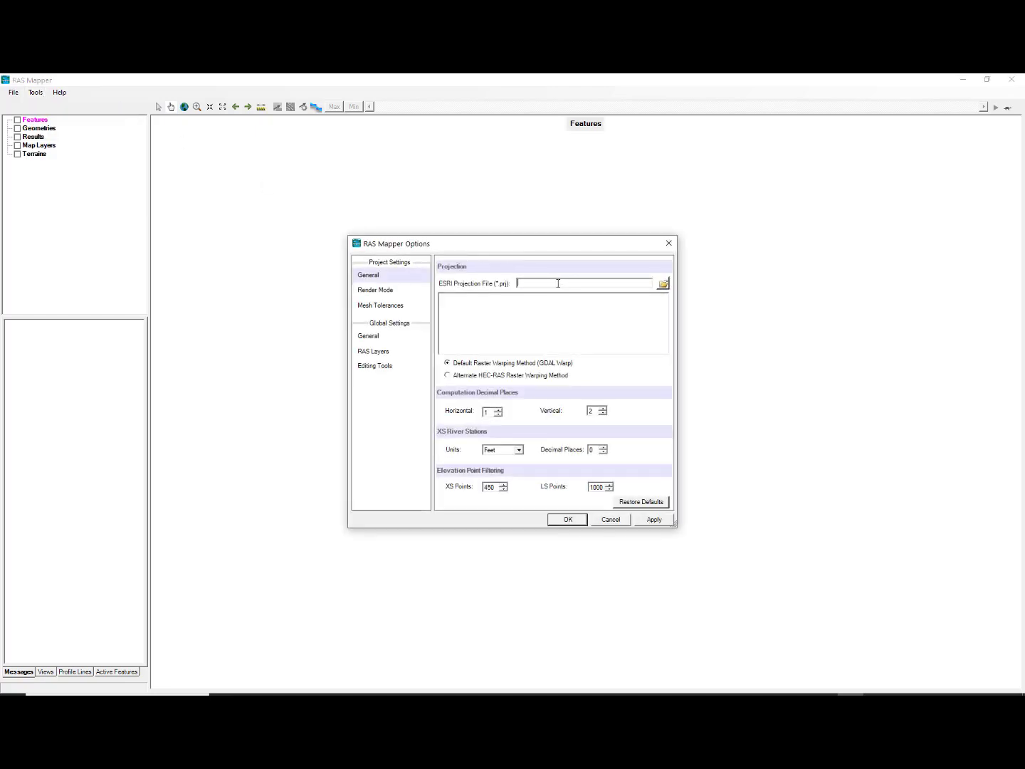
left_click(662, 285)
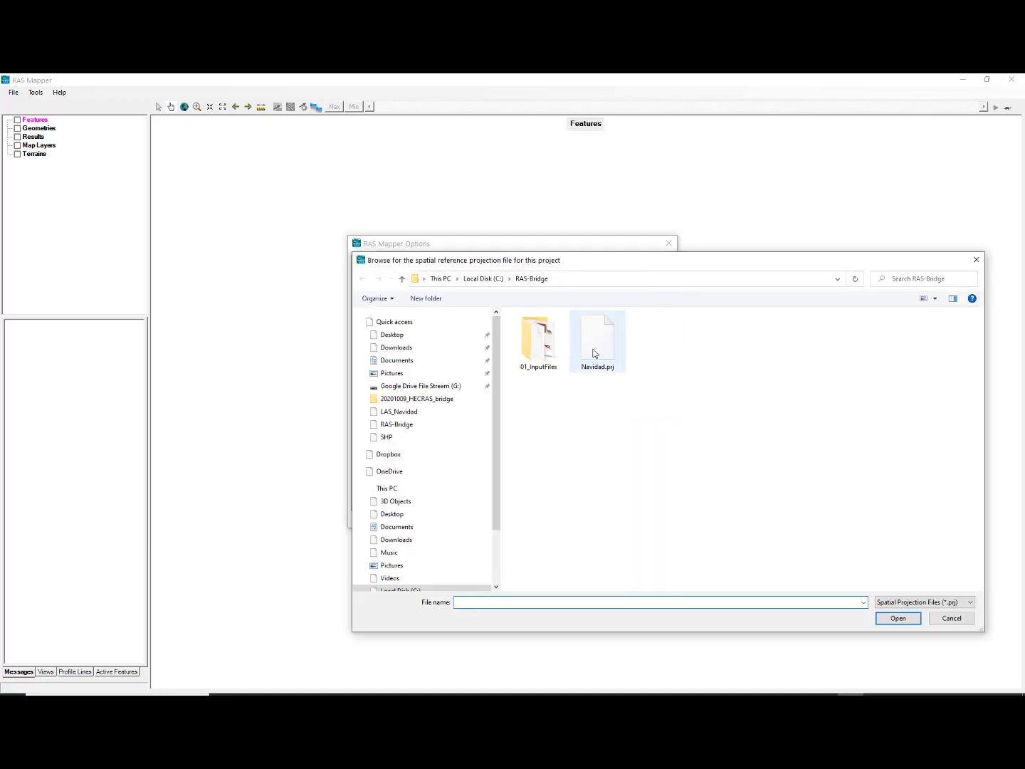
double_click(533, 343)
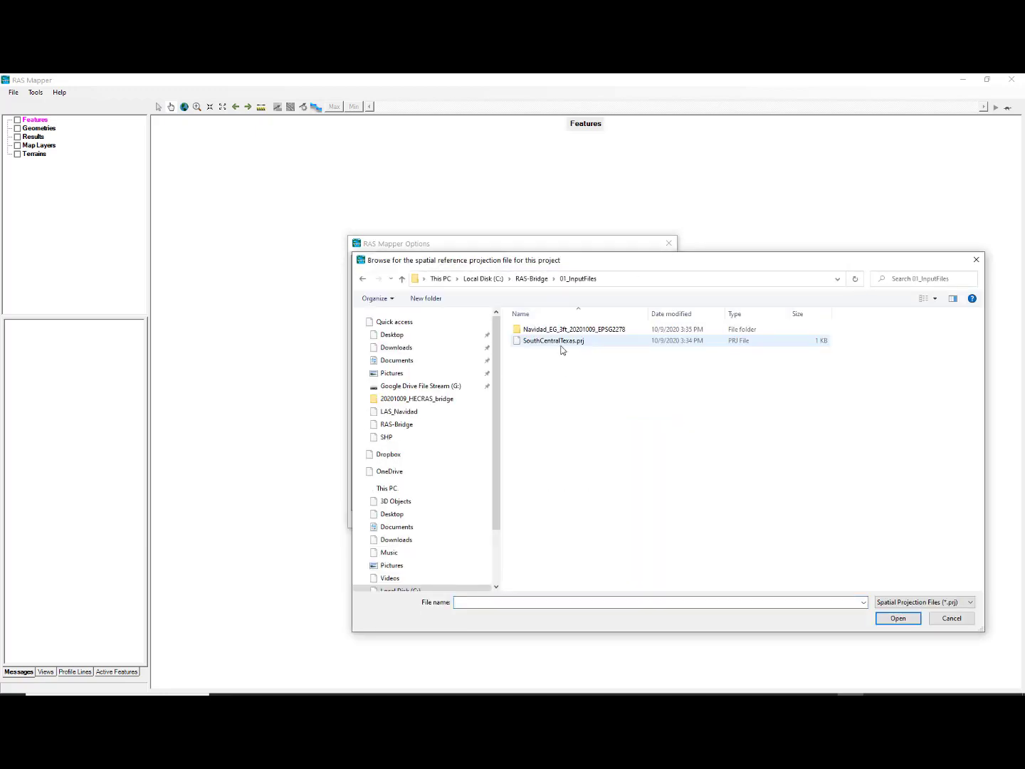
left_click(531, 348)
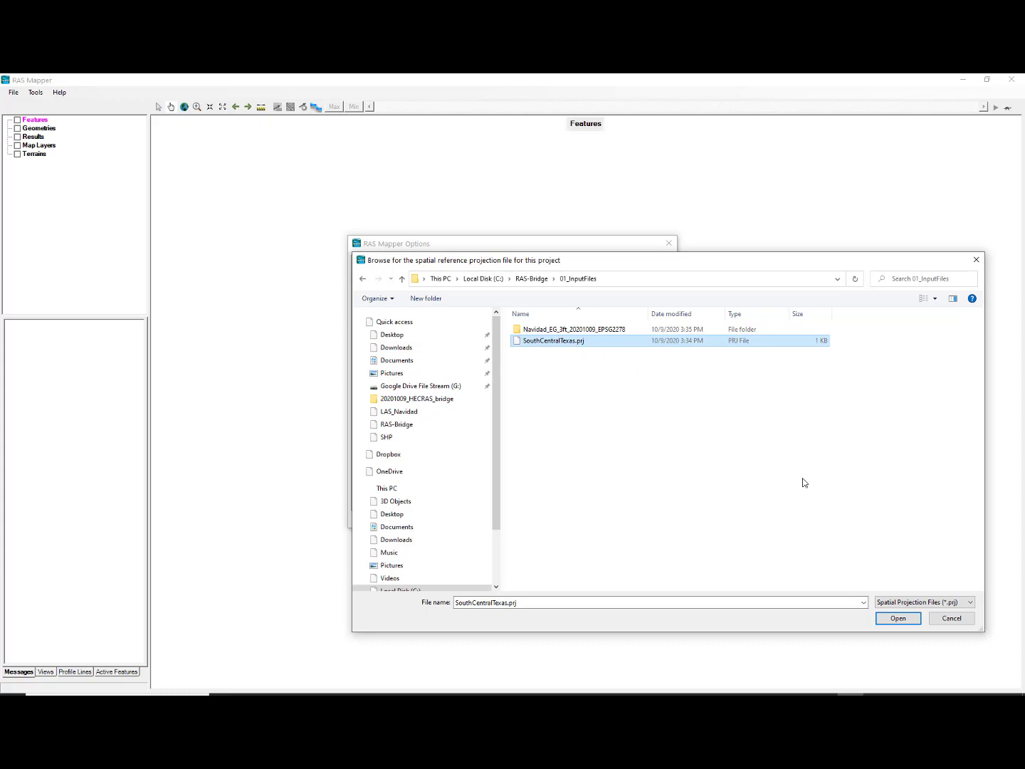
left_click(897, 619)
left_click(663, 522)
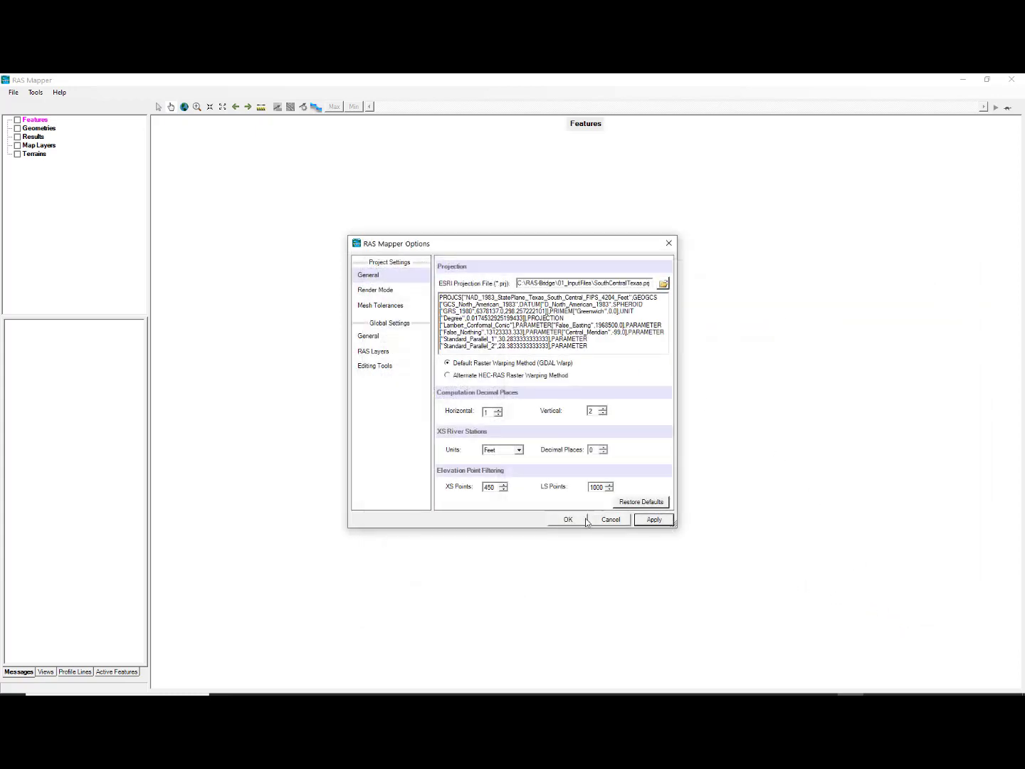
left_click(574, 522)
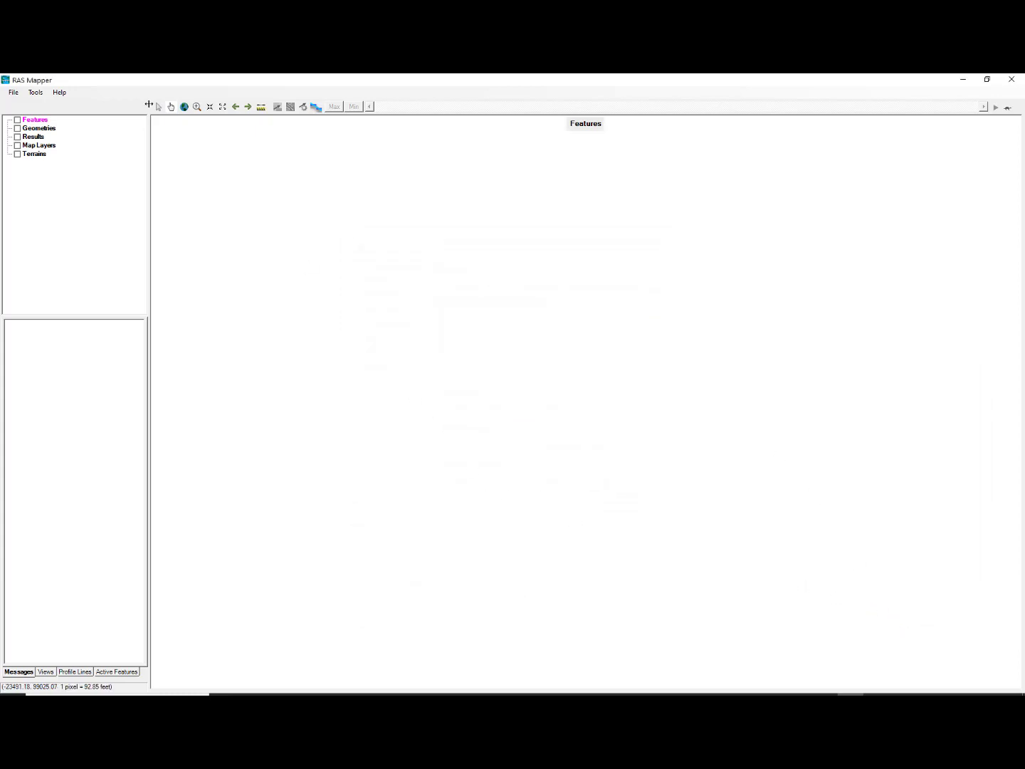
Start a new RAS terrain and add Navidad_EG_3ft_20201009_EPSG2278.tif from its subfolder in 01_InputFiles as the input raster.
right_click(37, 156)
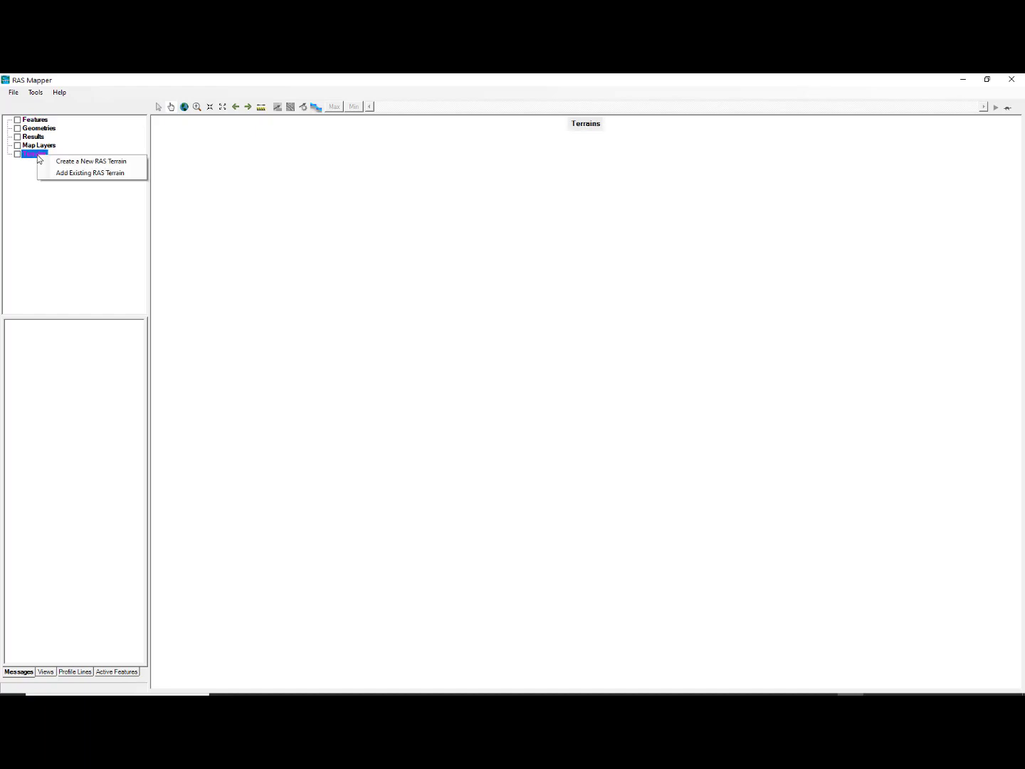
left_click(135, 162)
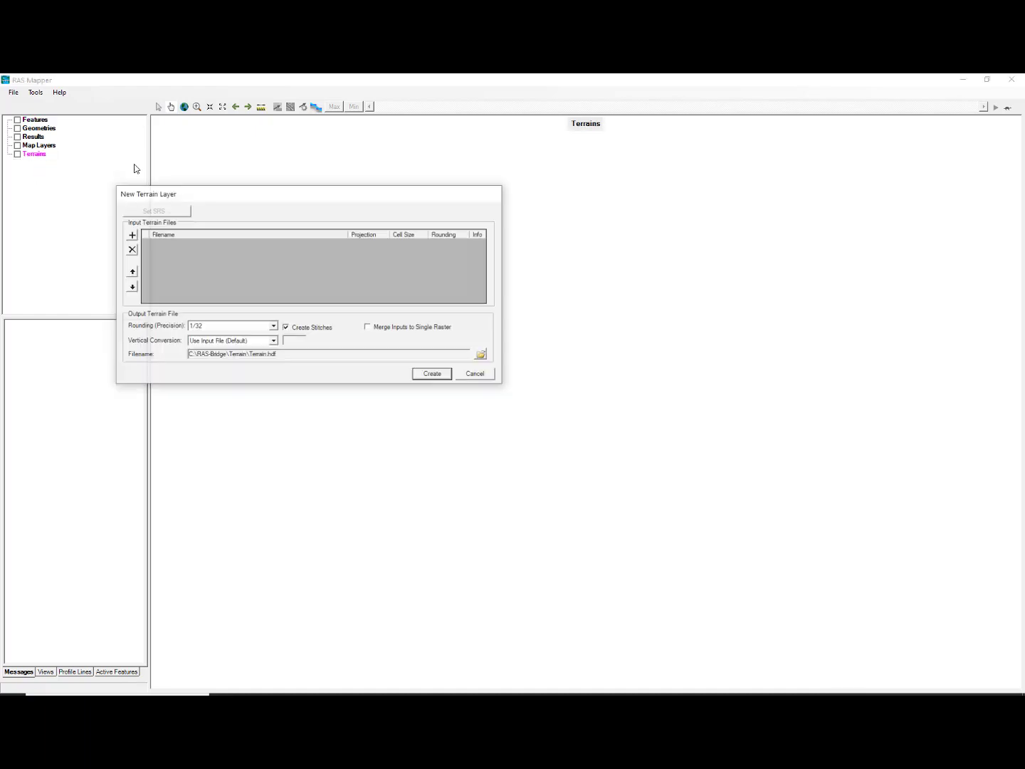
left_click(132, 240)
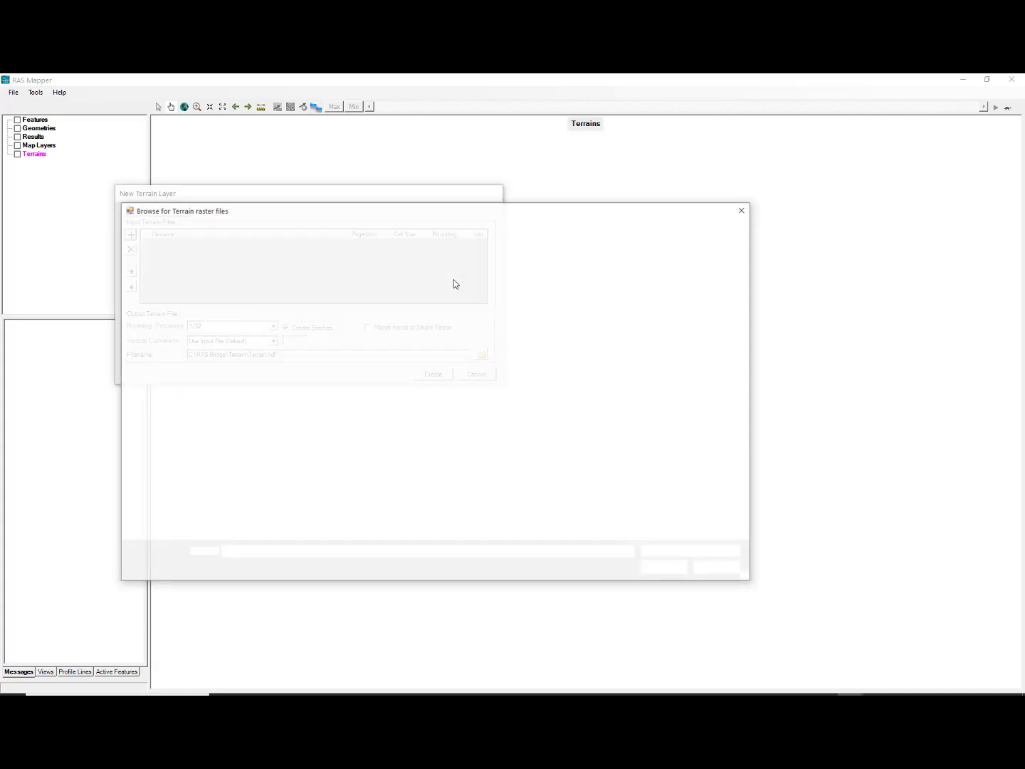
double_click(306, 302)
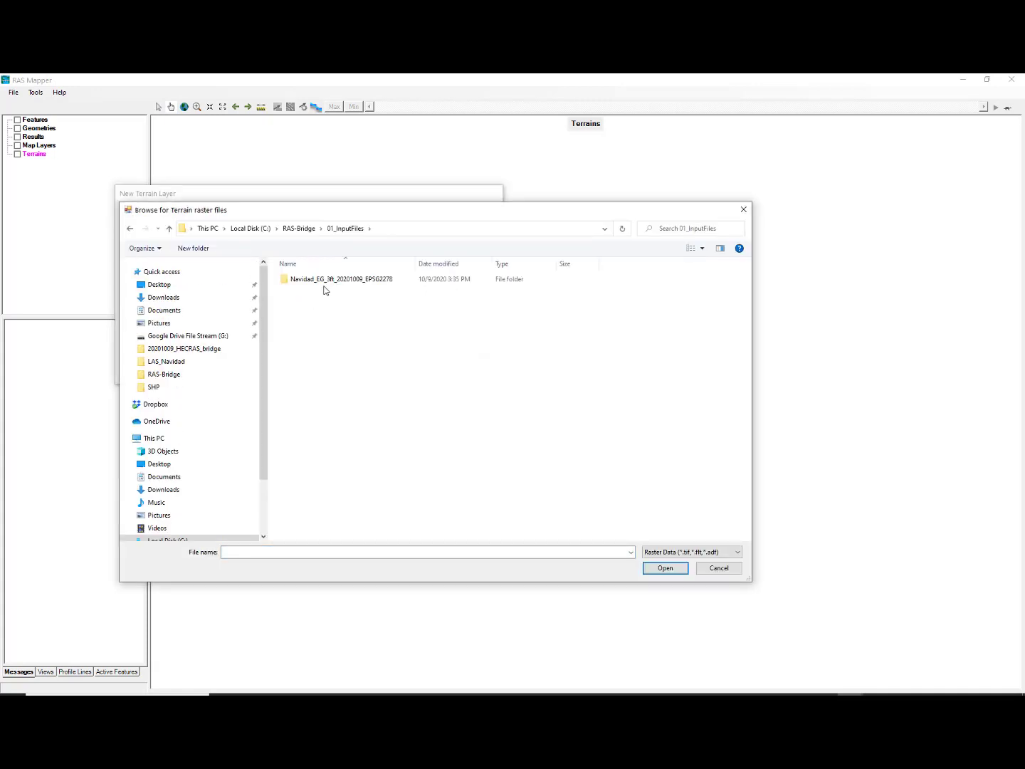
double_click(328, 281)
left_click(320, 285)
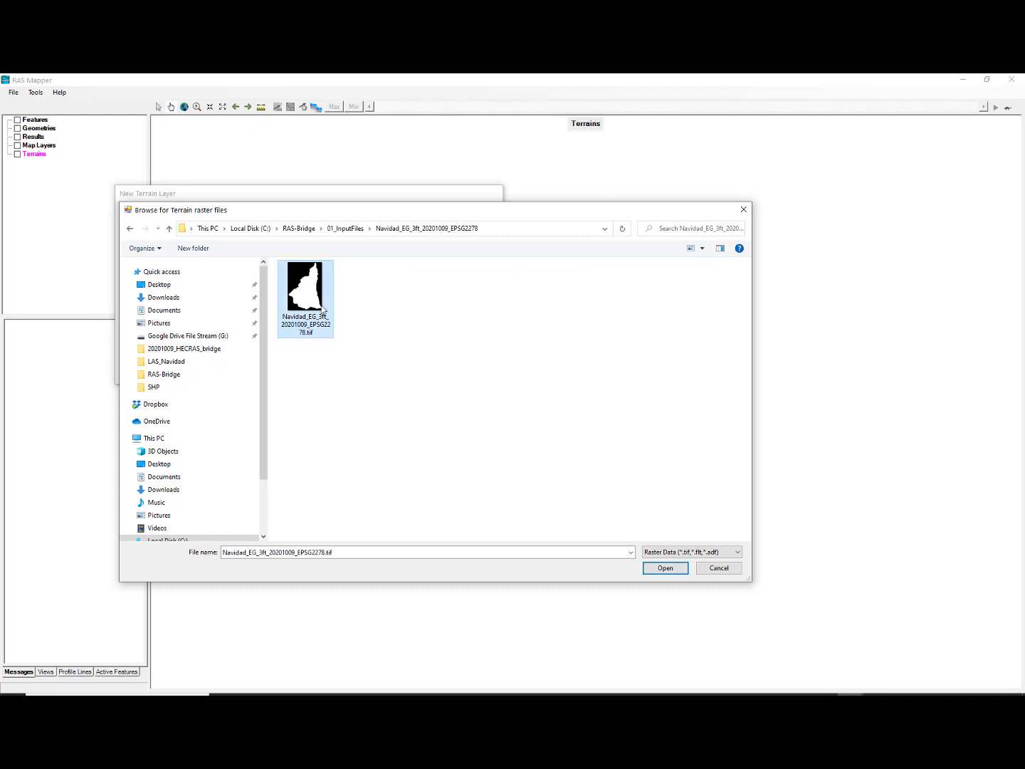
left_click(665, 568)
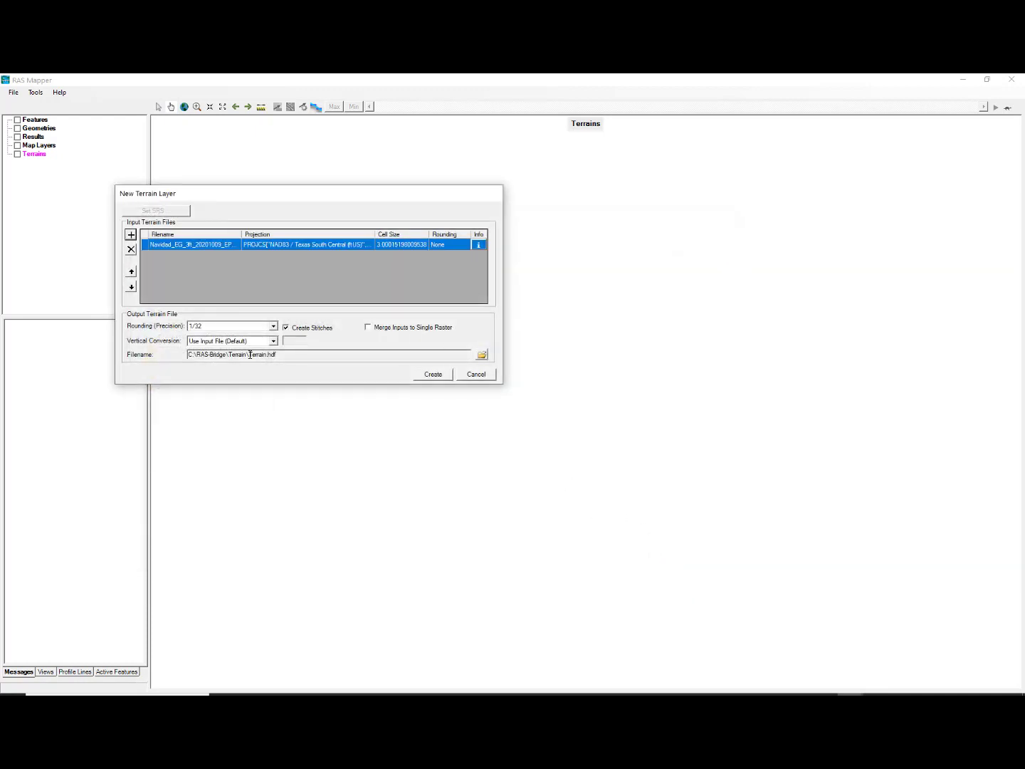
Name the output terrain file EG-LiDAR_3ft in the RAS-Bridge folder and create the terrain layer.
left_click(482, 355)
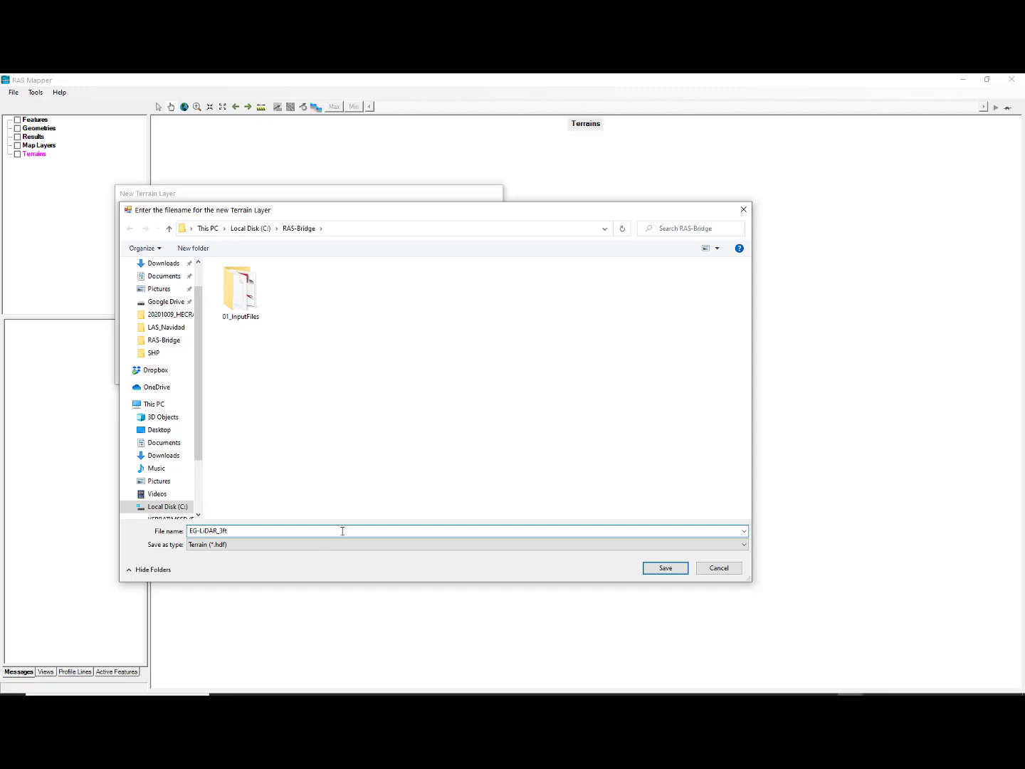
left_click(665, 569)
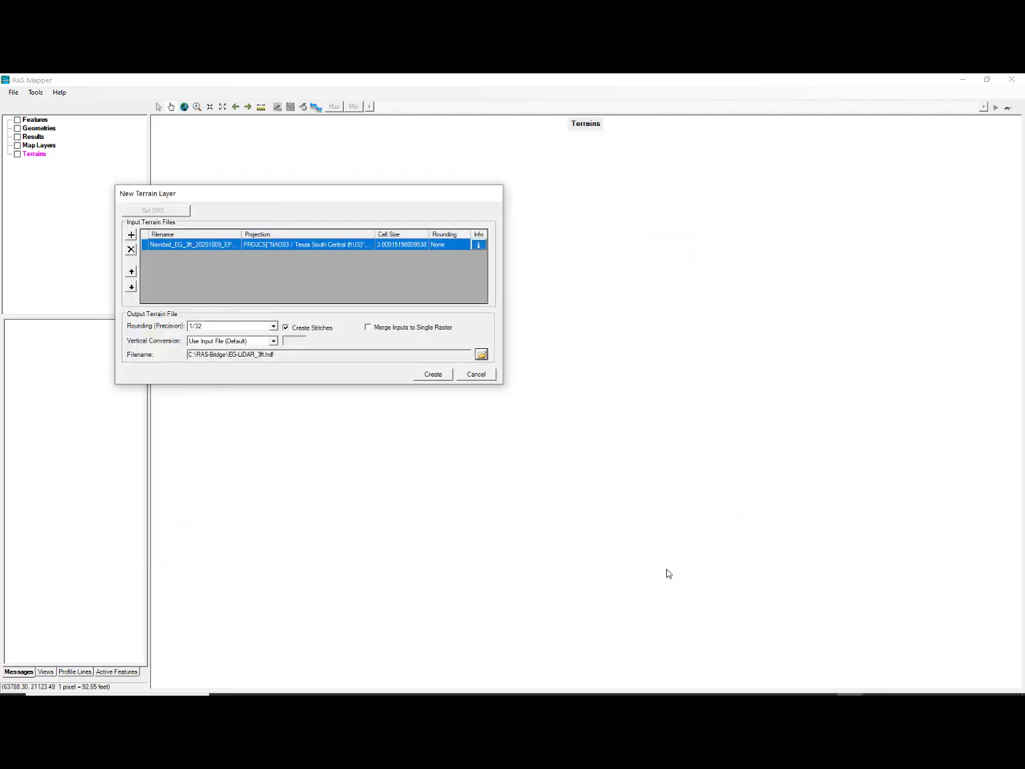
left_click(432, 375)
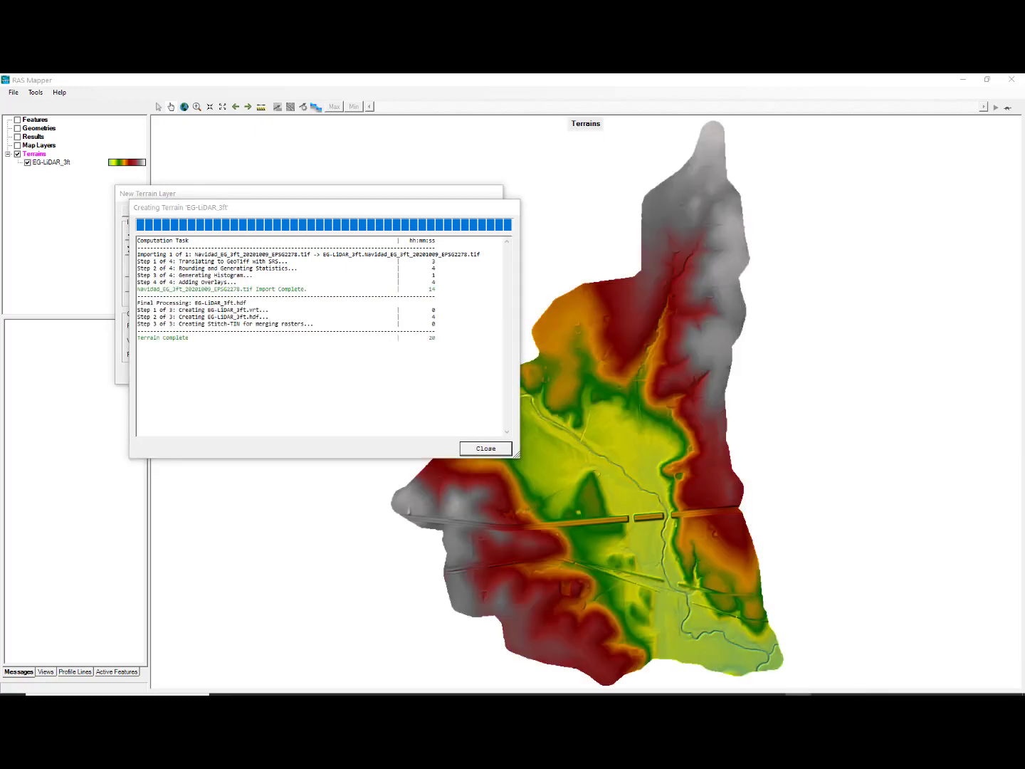
left_click(486, 448)
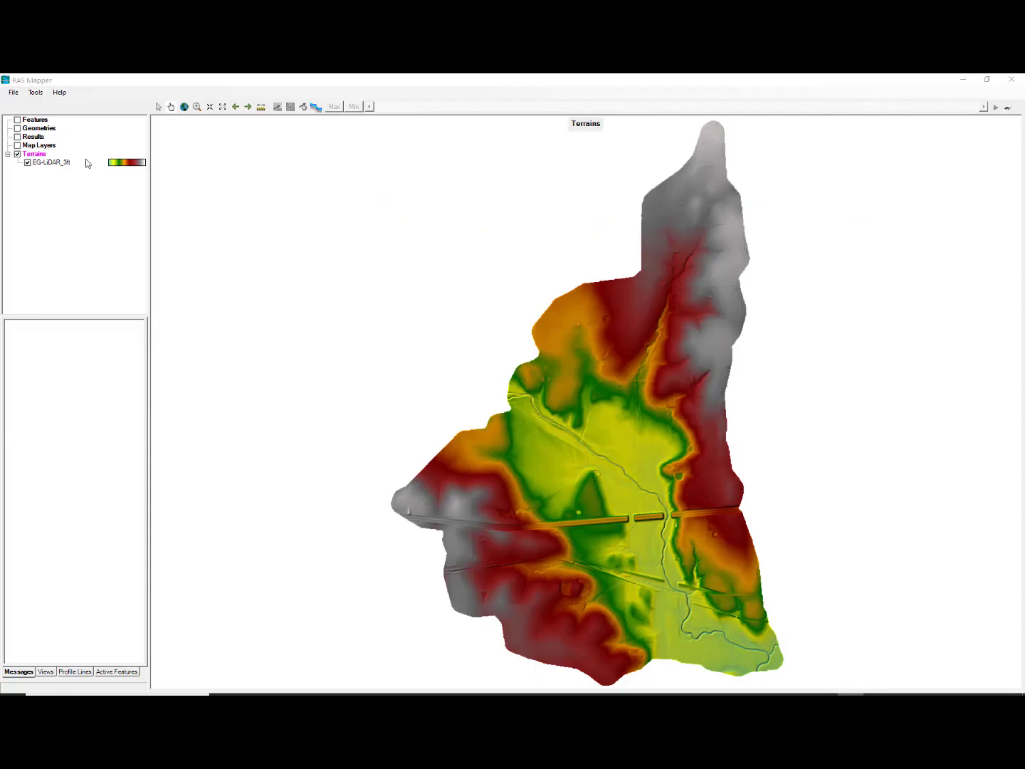
Add a new geometry named Existing to the project.
left_click(60, 130)
right_click(61, 132)
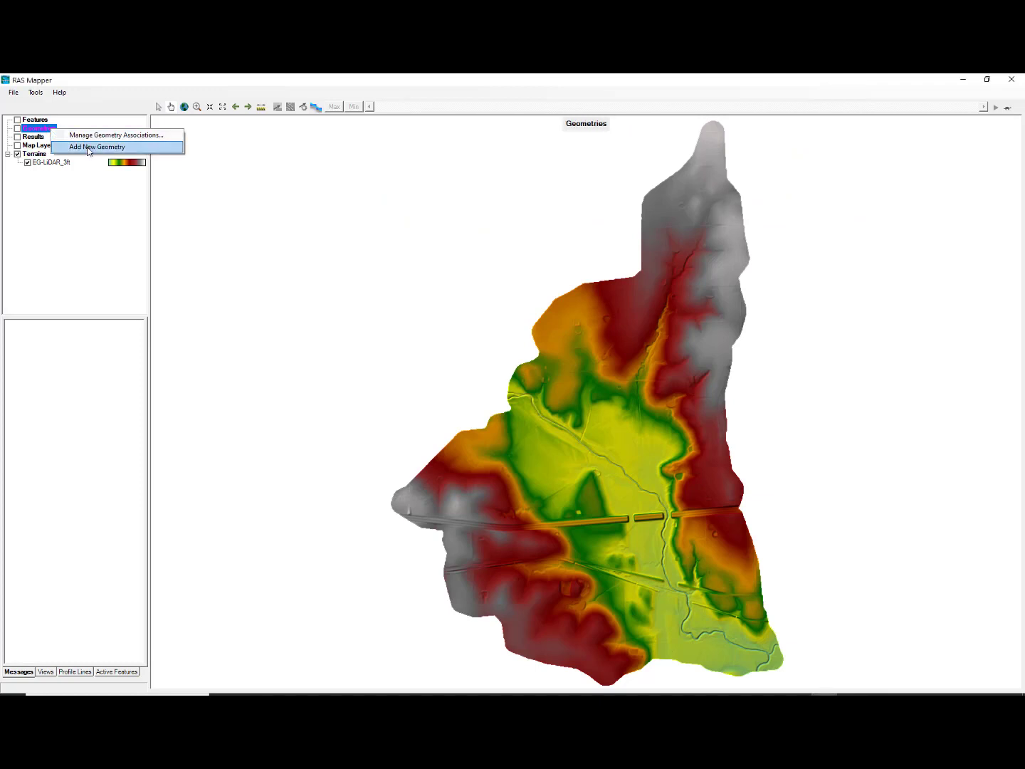
left_click(89, 147)
type("Existing")
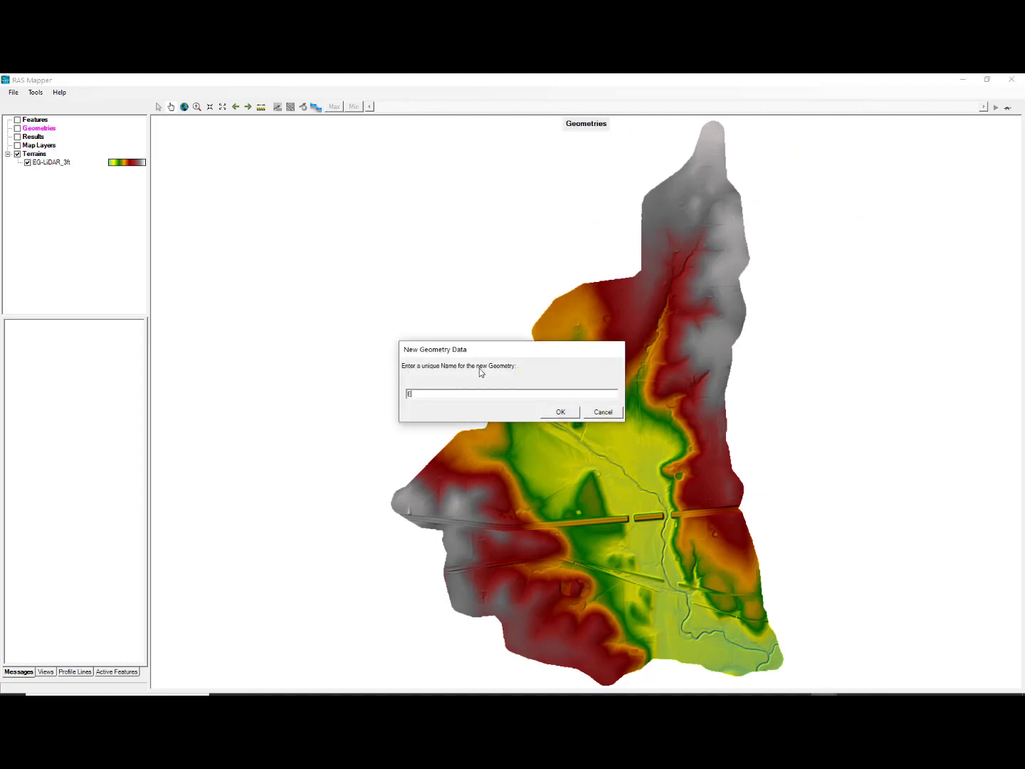
left_click(567, 416)
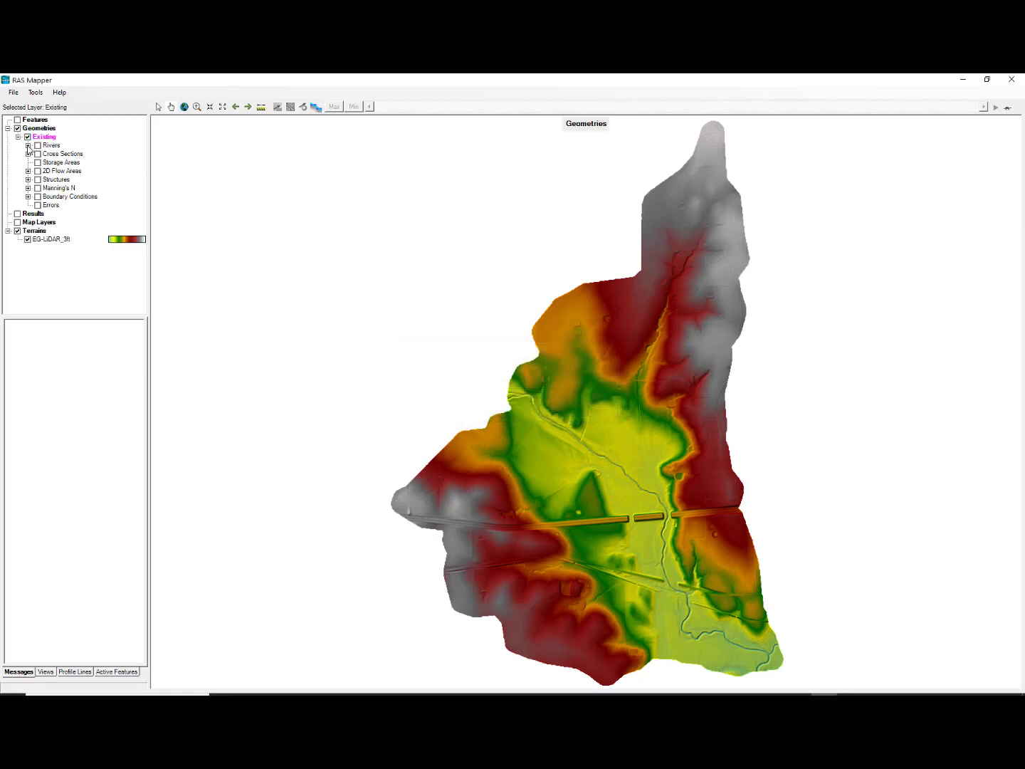
Expand the Rivers group of the Existing geometry and start editing the Rivers layer.
left_click(29, 144)
left_click(52, 145)
right_click(55, 146)
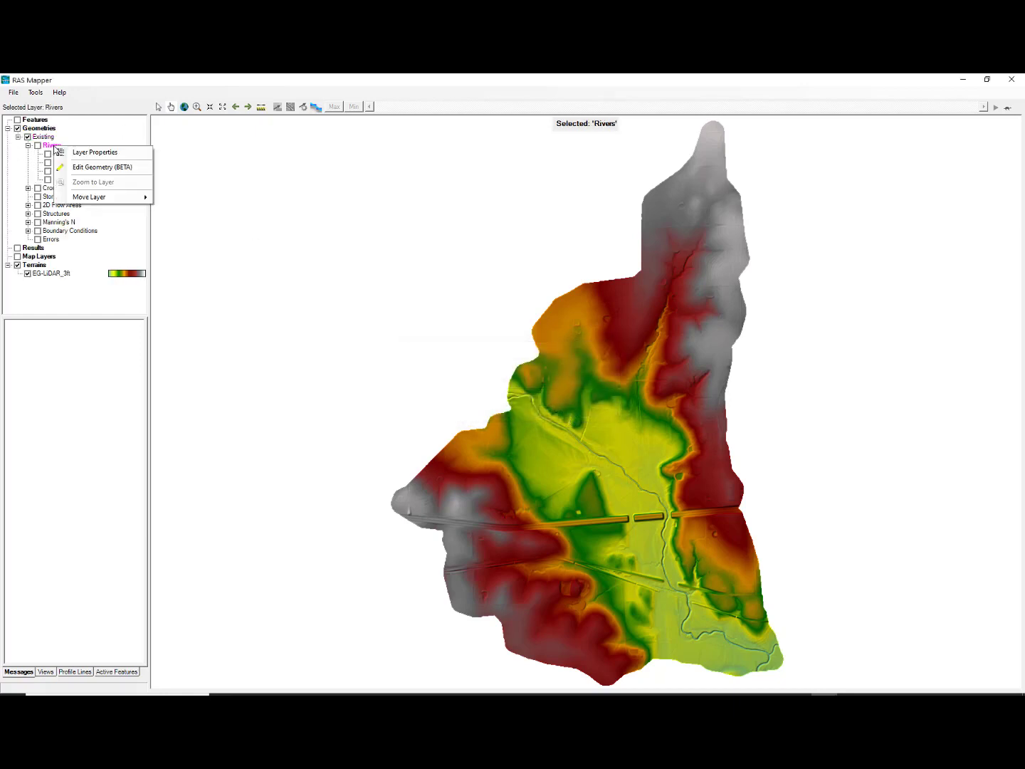
left_click(99, 166)
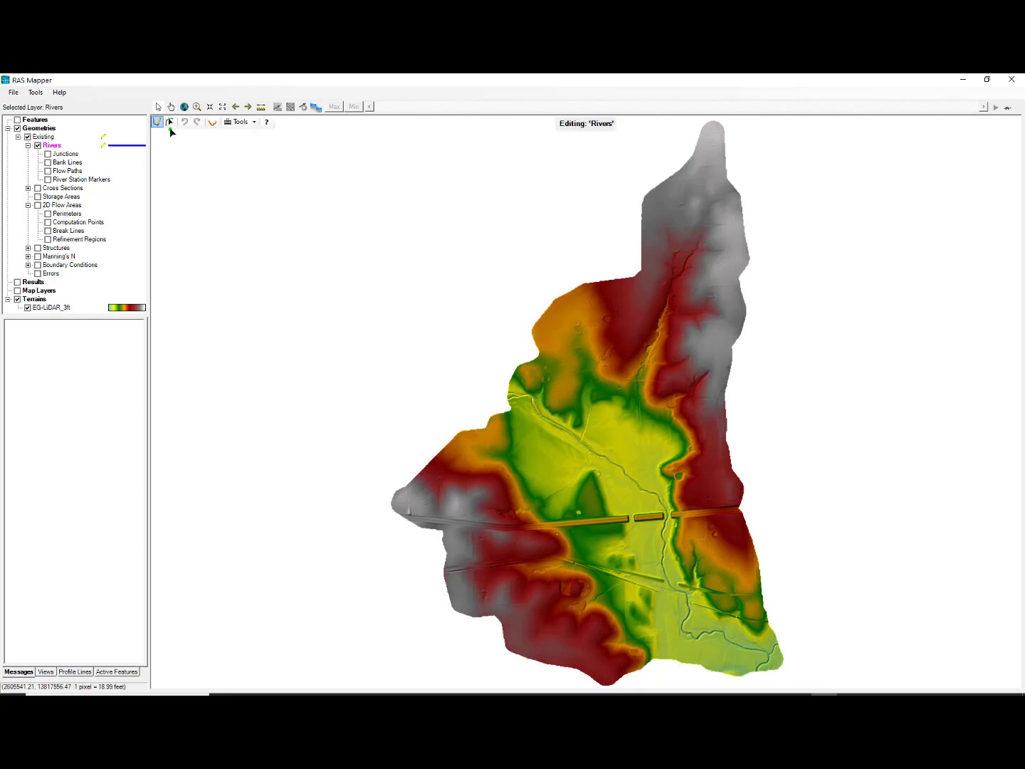
Digitize the river centerline downstream along the channel, from above the road embankment through its easternmost opening to the reach south of it.
scroll(617, 394, "up", 5)
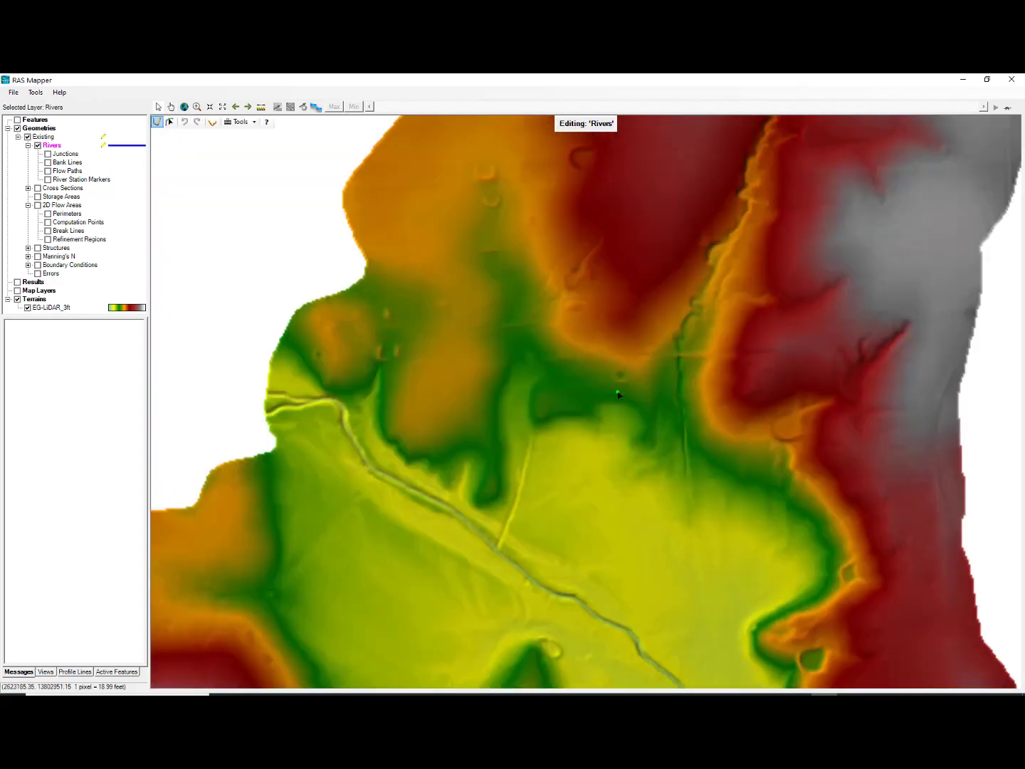
scroll(618, 394, "up", 2)
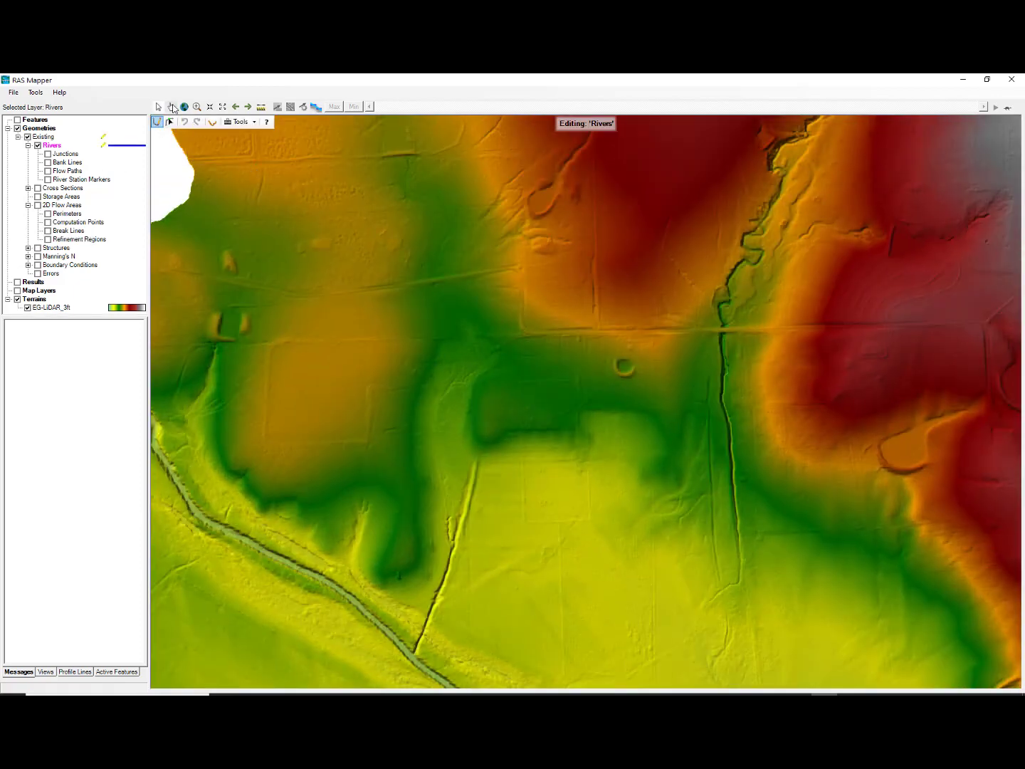
scroll(551, 457, "up", 3)
left_click_drag(623, 547, 479, 173)
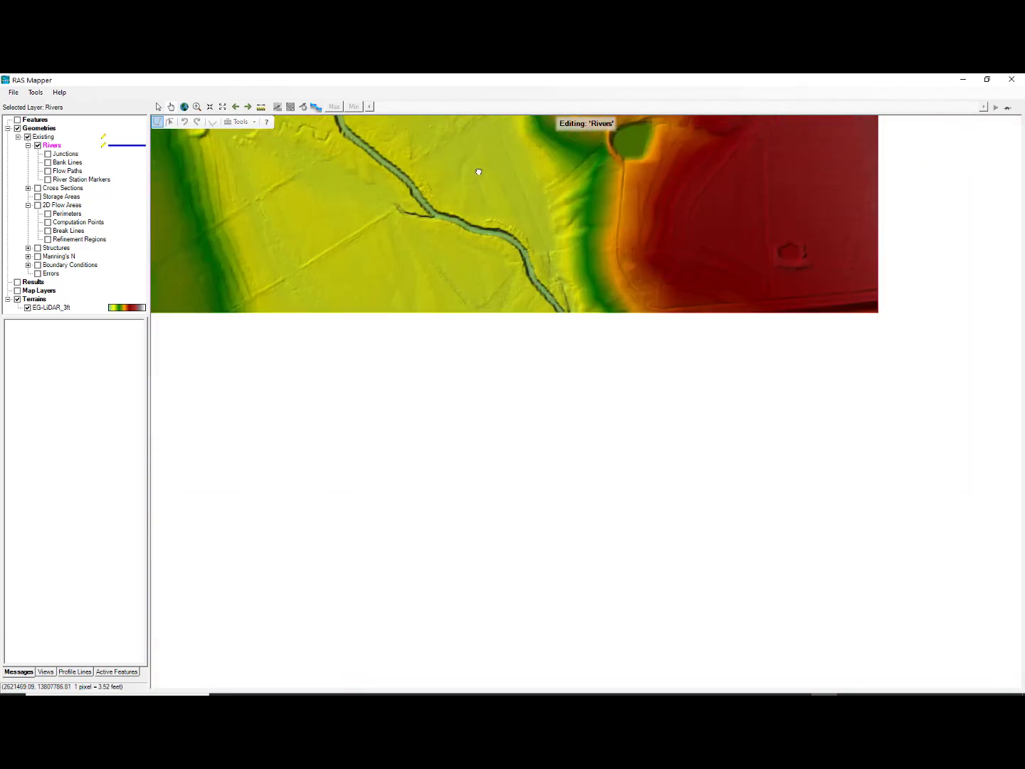
left_click_drag(523, 335, 565, 474)
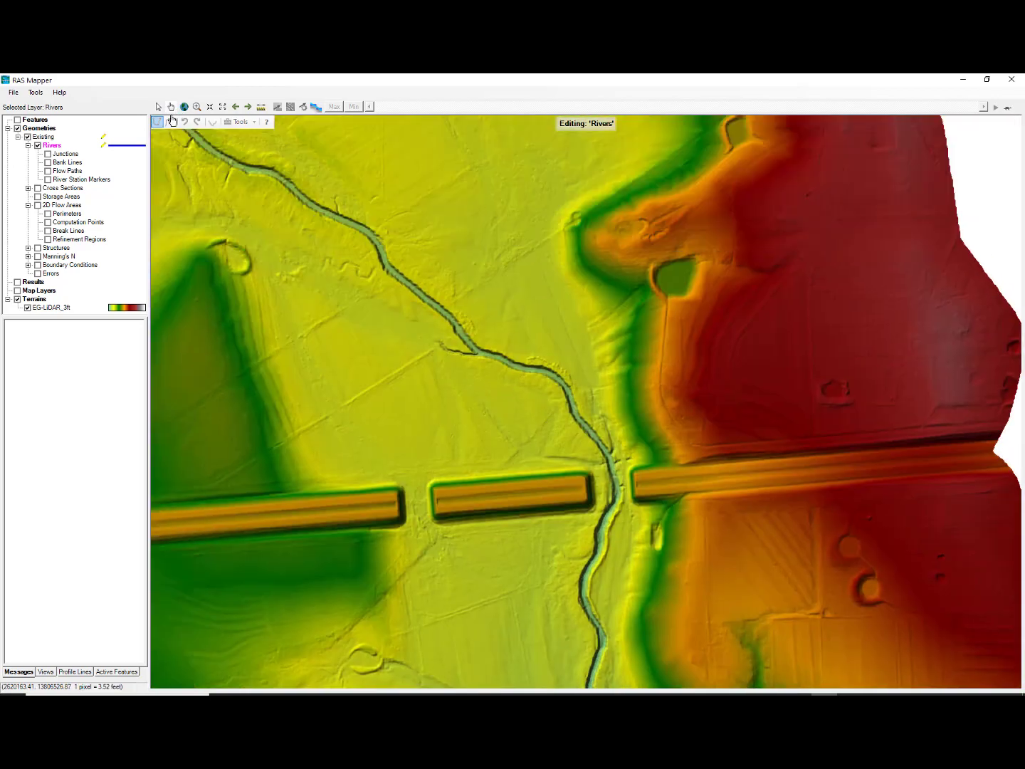
left_click(158, 123)
left_click(368, 232)
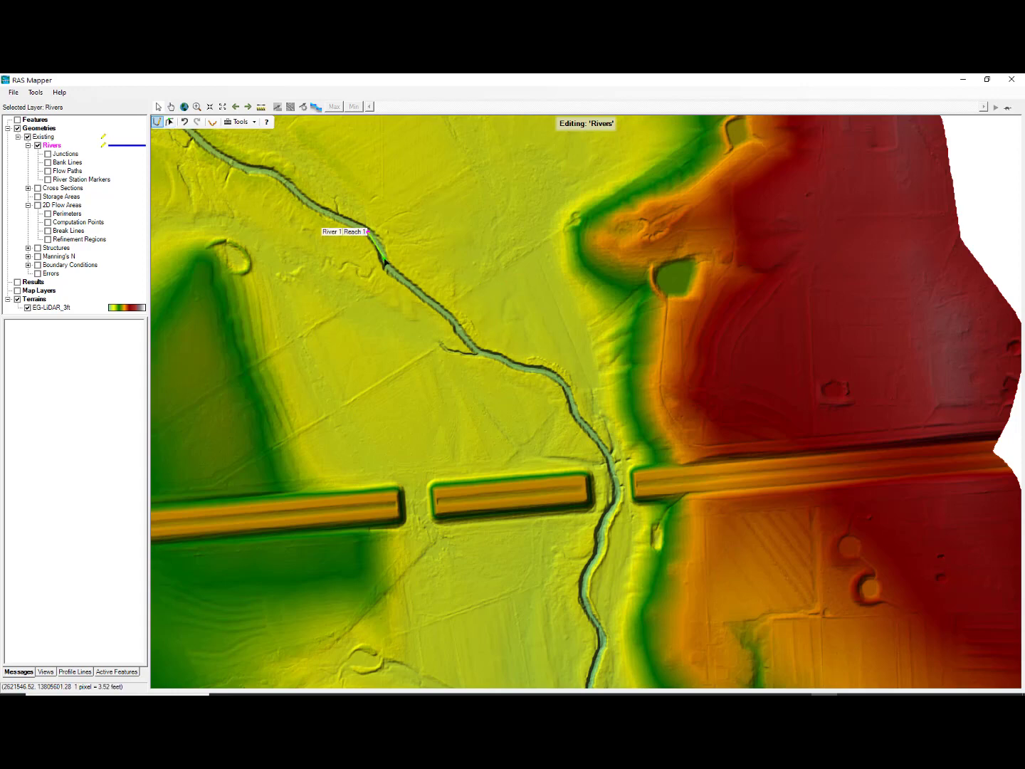
left_click(384, 255)
left_click(397, 275)
left_click(453, 322)
left_click(470, 343)
left_click(491, 355)
left_click(525, 368)
left_click(549, 372)
left_click(568, 386)
left_click(576, 414)
left_click(604, 445)
left_click(612, 471)
left_click(617, 501)
left_click(600, 527)
left_click(600, 542)
left_click(588, 569)
left_click(583, 588)
left_click(593, 616)
left_click(600, 635)
left_click(598, 654)
left_click(593, 678)
double_click(593, 679)
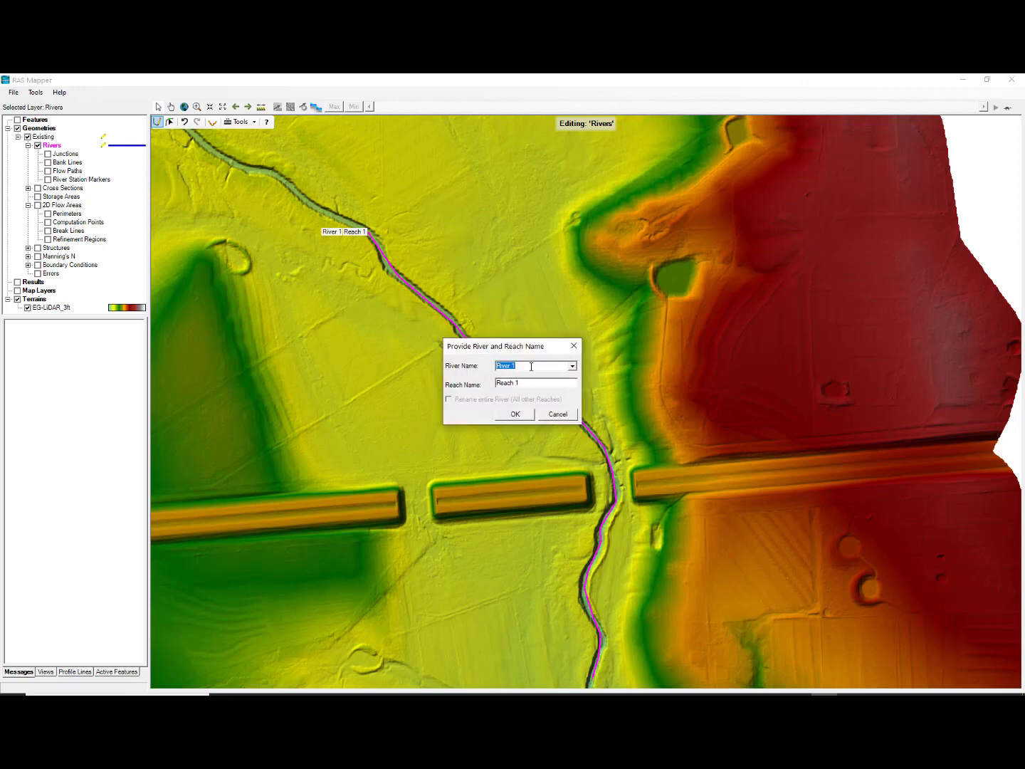
Name the river Navidad and its reach Main.
type("Navidad")
key("Tab")
type("Ma")
left_click(514, 414)
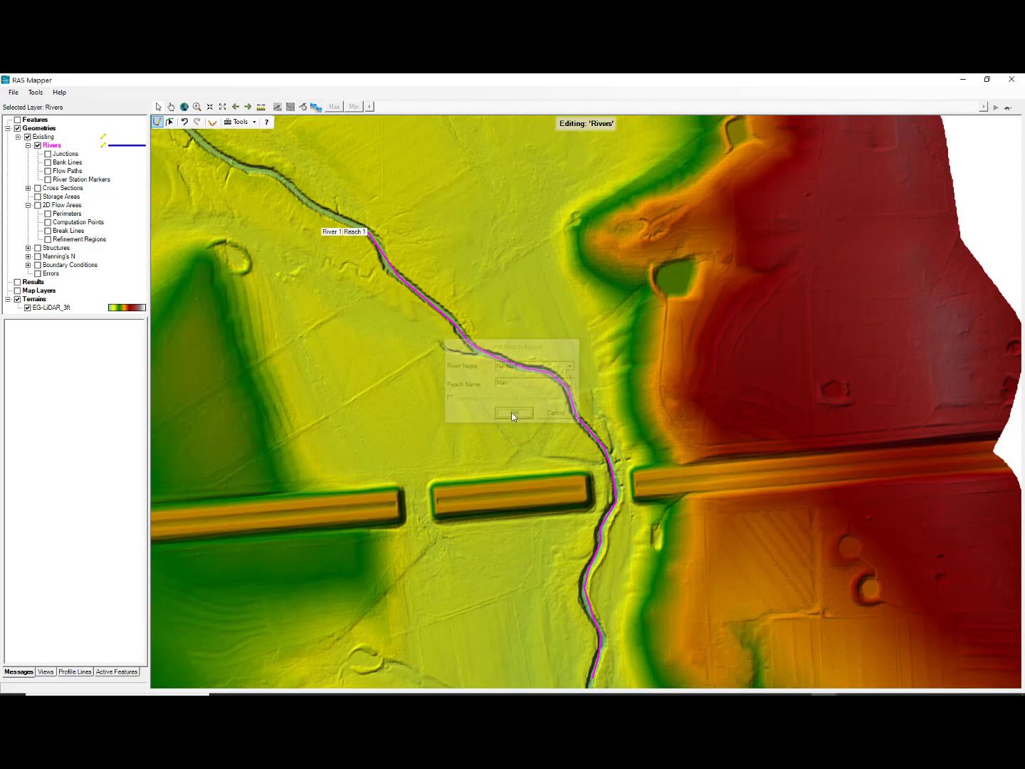
Expand the Cross Sections group and make the Cross Sections layer the active editing layer.
left_click(60, 188)
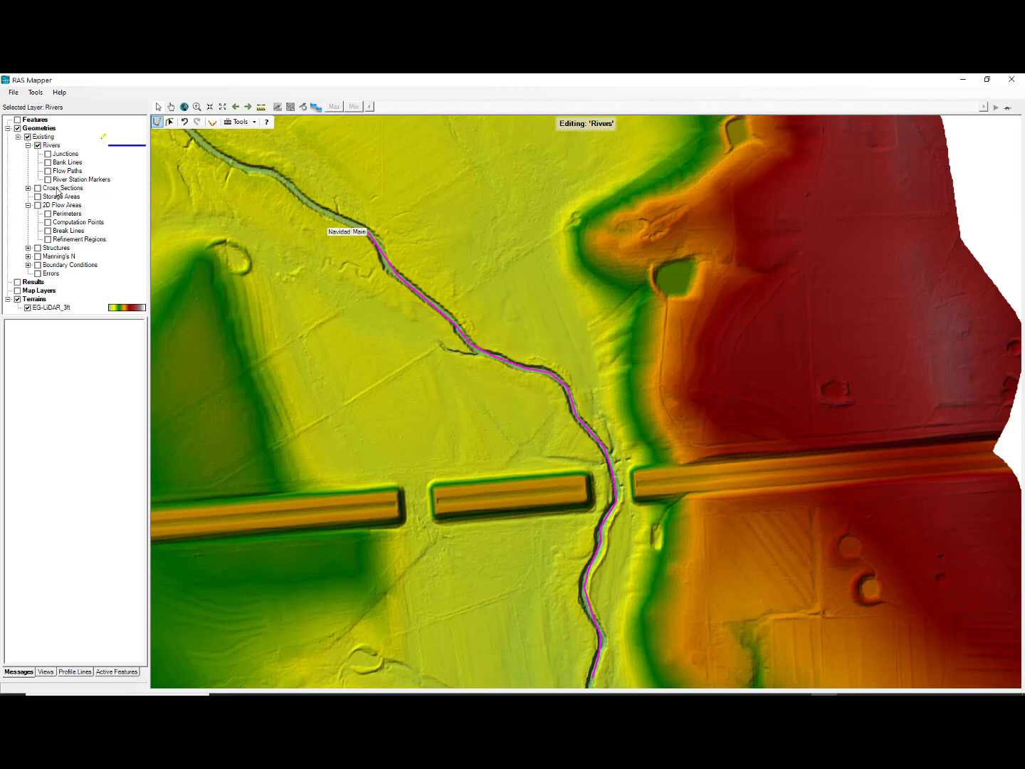
left_click(28, 188)
left_click(80, 198)
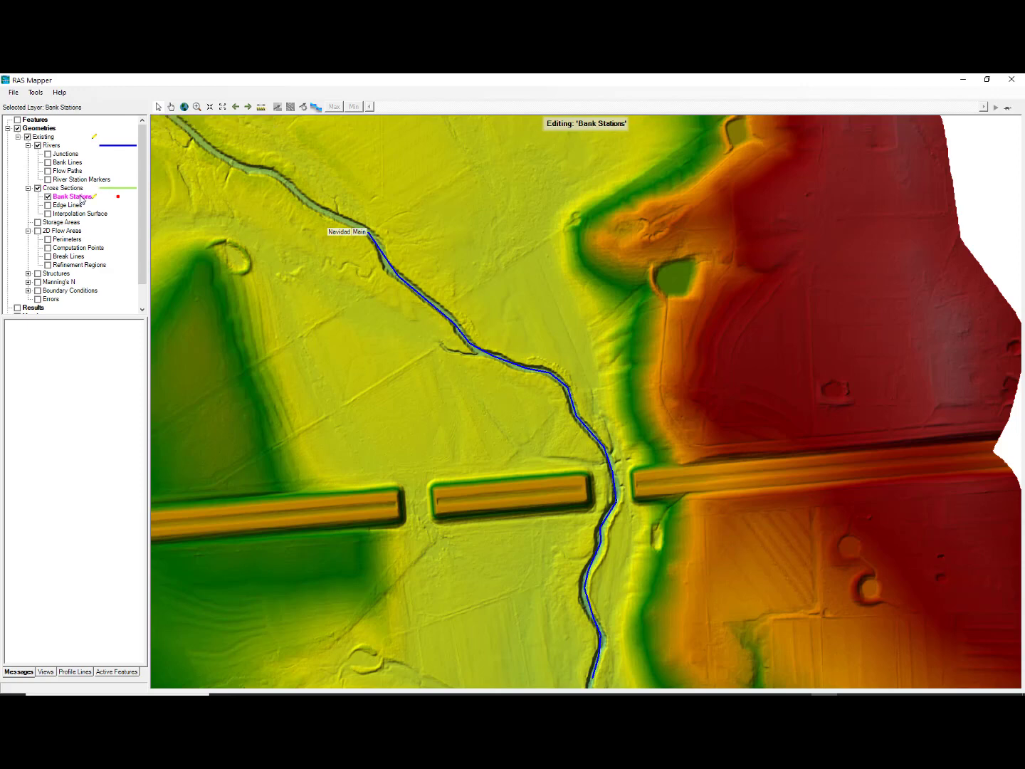
left_click(73, 189)
scroll(493, 265, "down", 2)
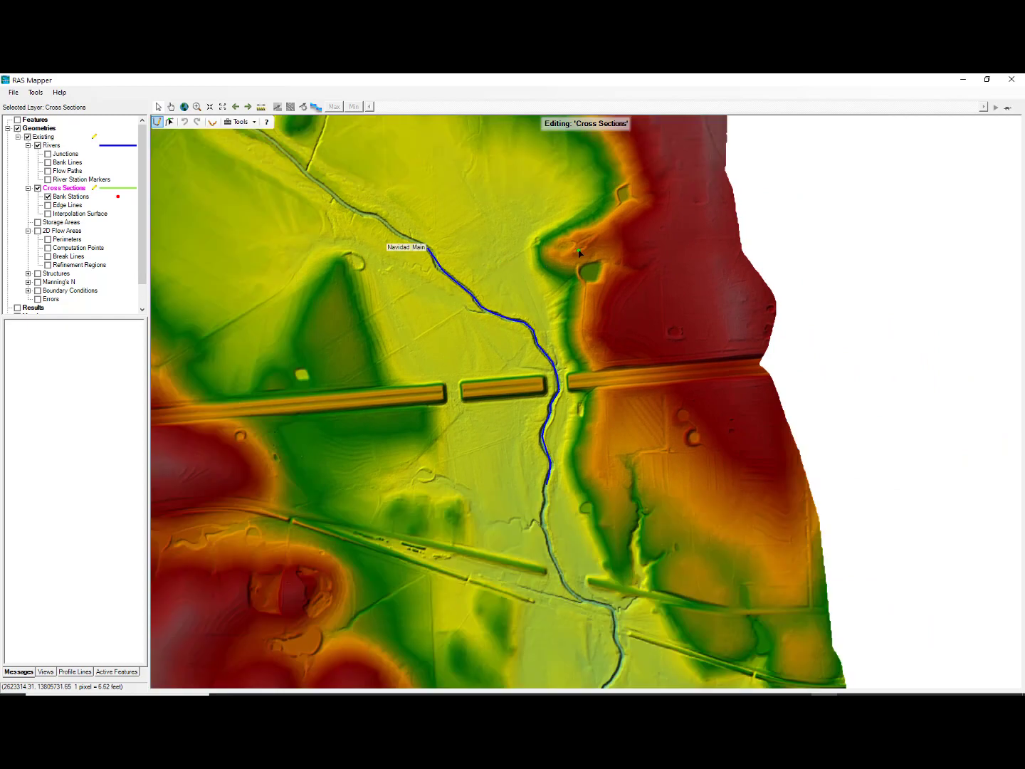
Draw four cross sections across the river north of the road embankment, from the upper floodplain down to just above the embankment.
left_click(583, 246)
left_click(505, 264)
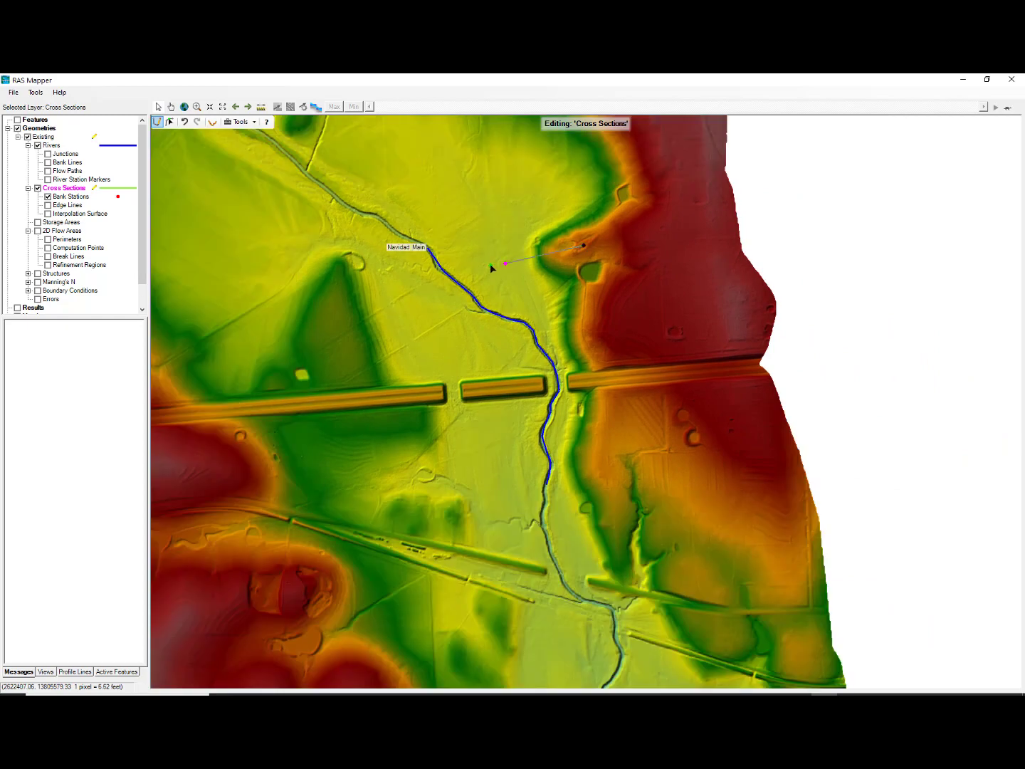
double_click(335, 314)
left_click(604, 299)
left_click(520, 300)
double_click(344, 341)
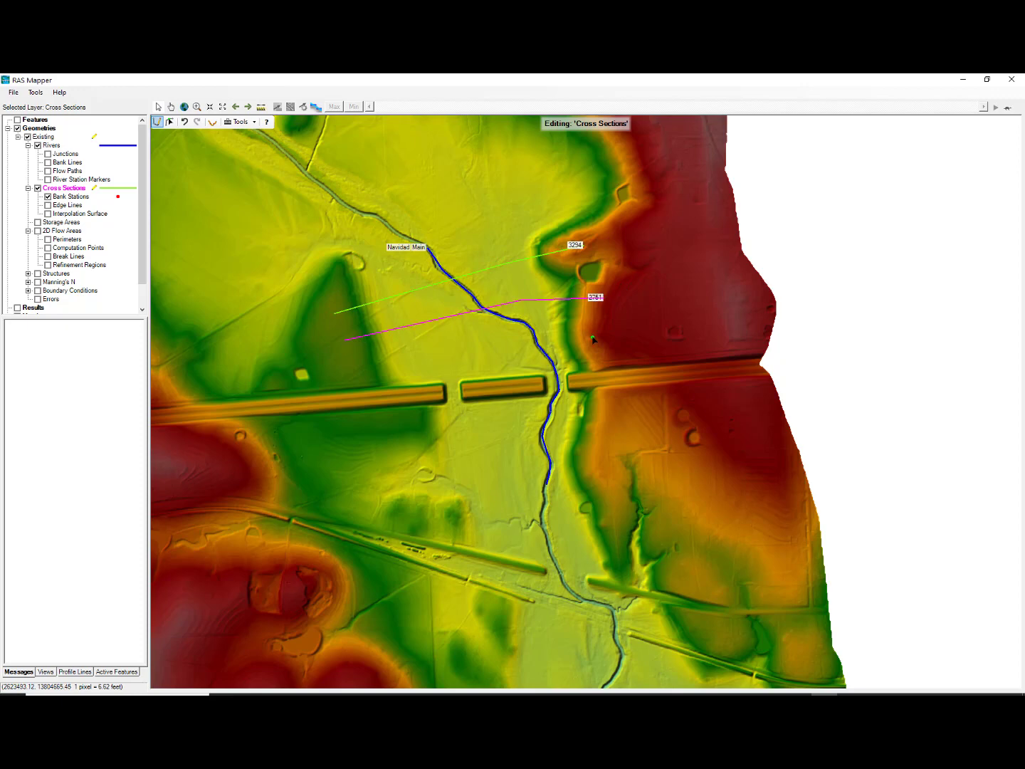
left_click(600, 326)
left_click(554, 329)
double_click(354, 361)
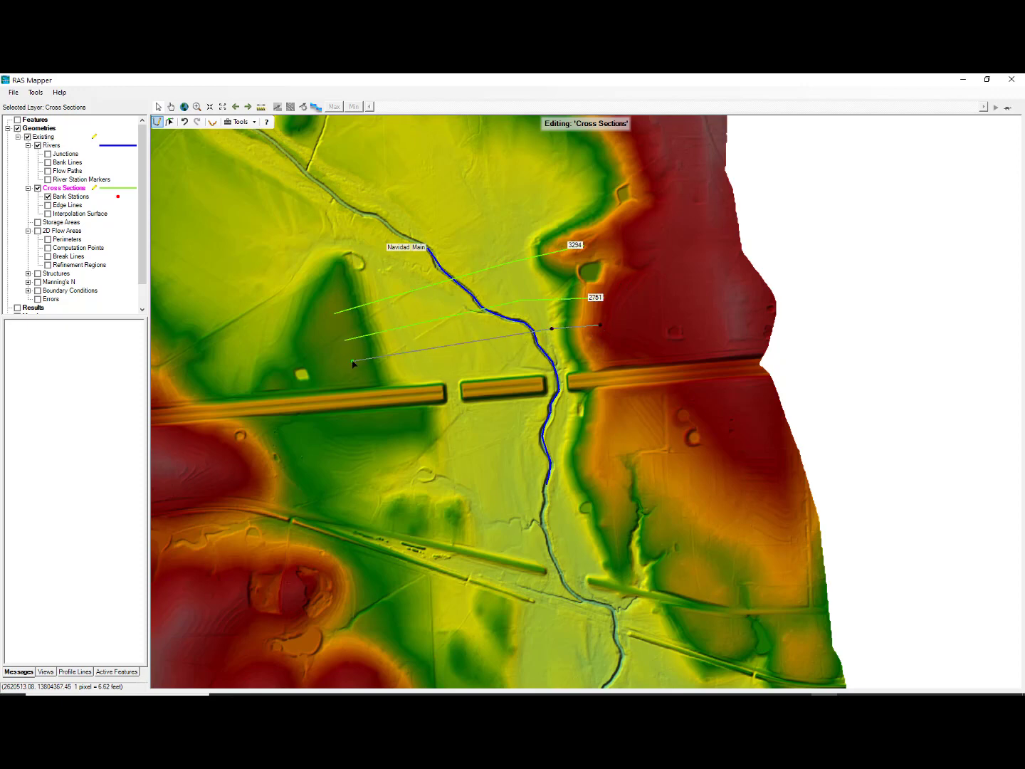
left_click(605, 353)
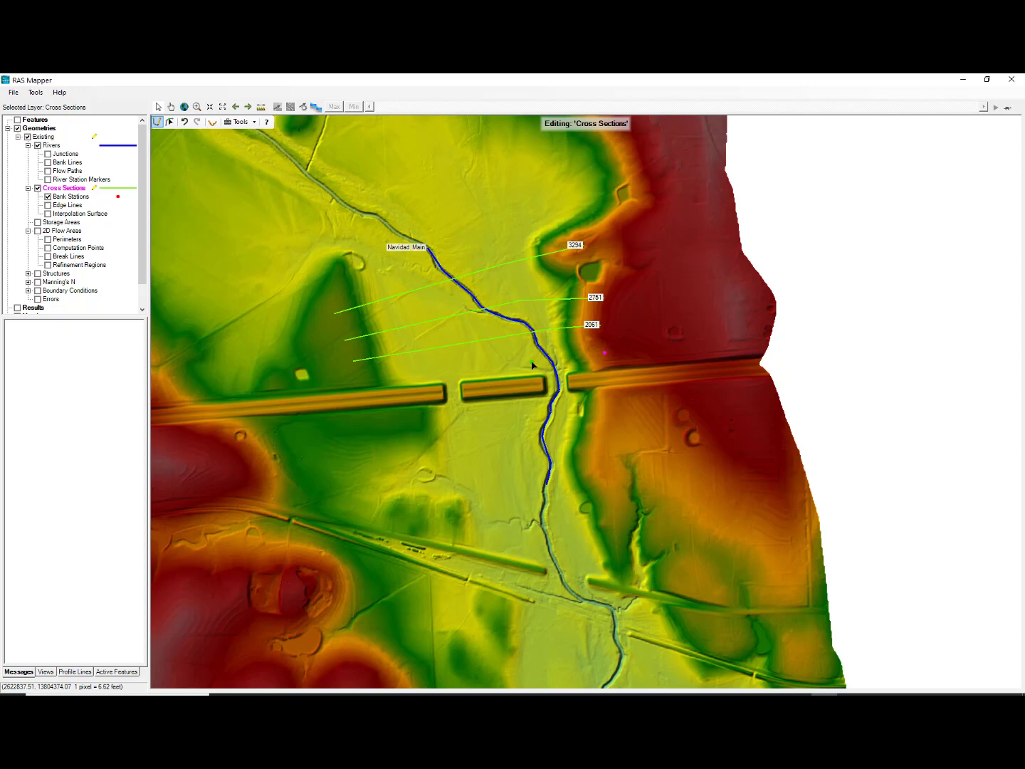
left_click(493, 366)
double_click(355, 377)
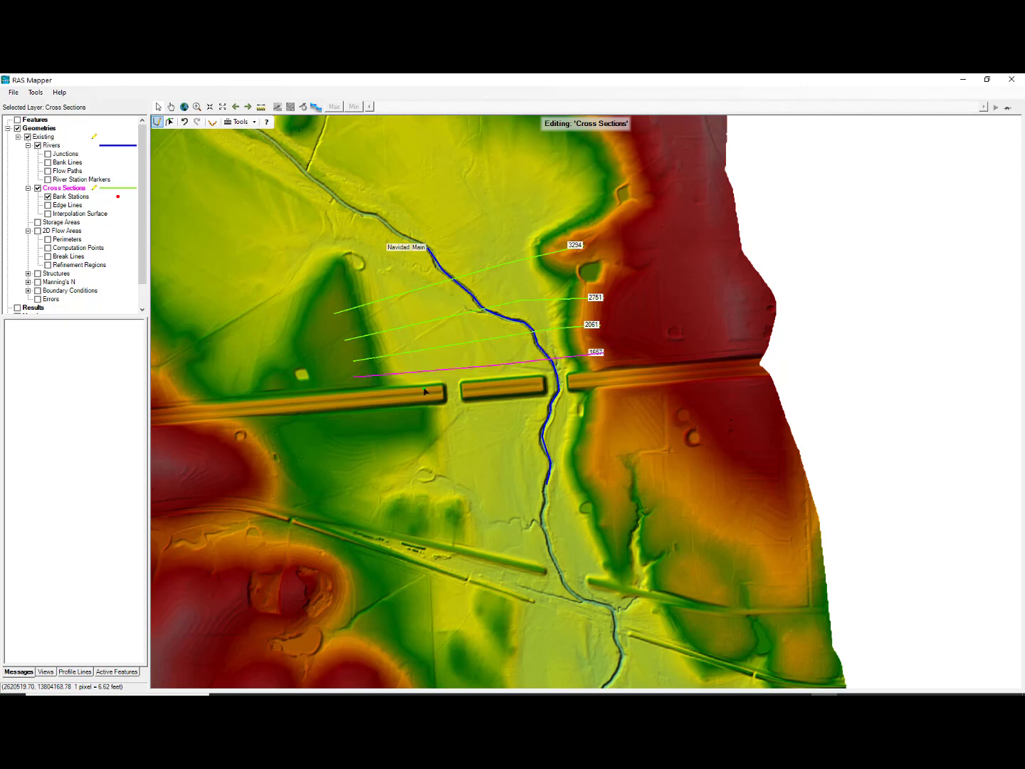
Draw four cross sections across the floodplain south of the road embankment, from just below it to past the river line's downstream end.
left_click(611, 401)
left_click(471, 414)
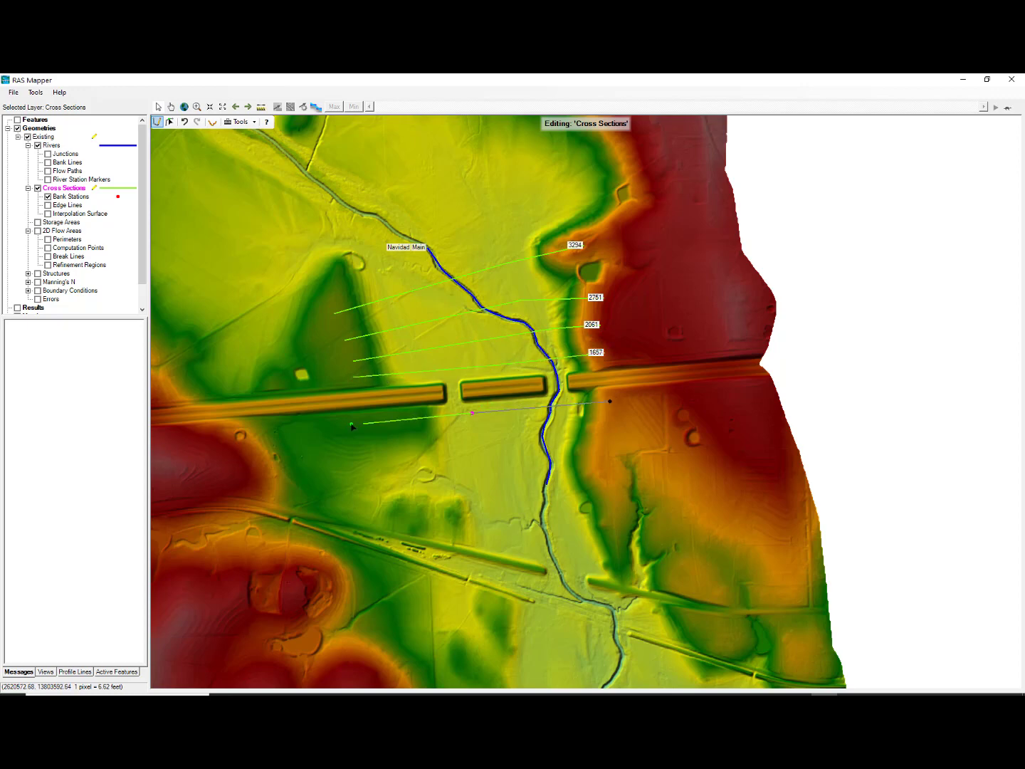
double_click(332, 425)
left_click(613, 434)
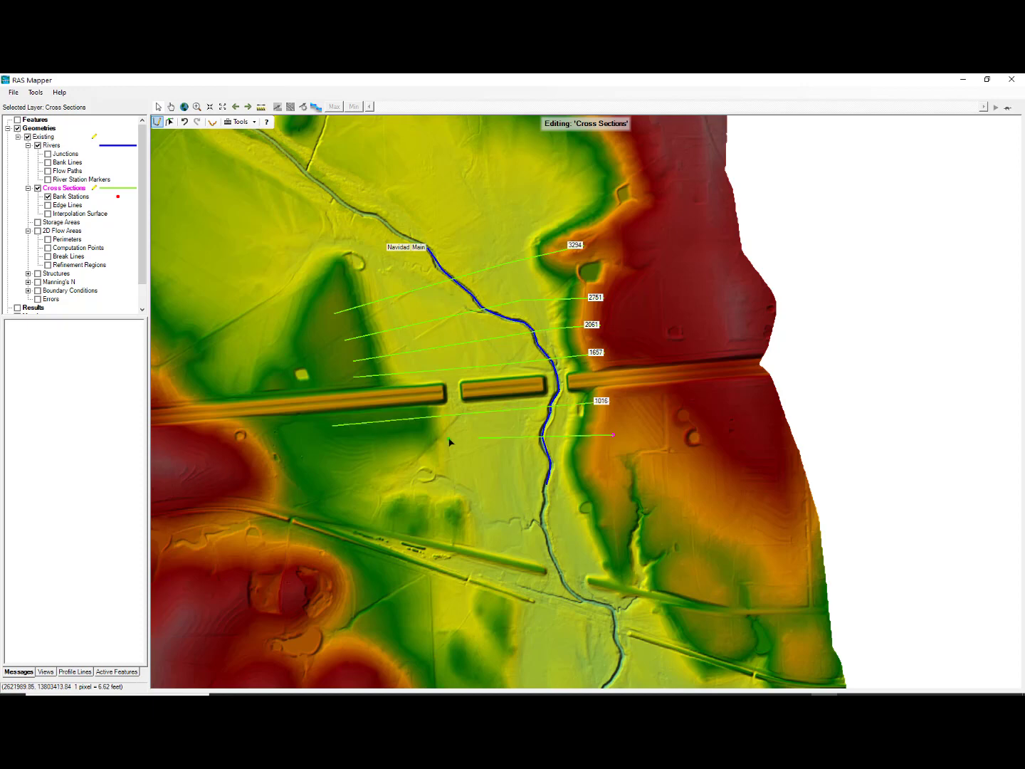
double_click(325, 449)
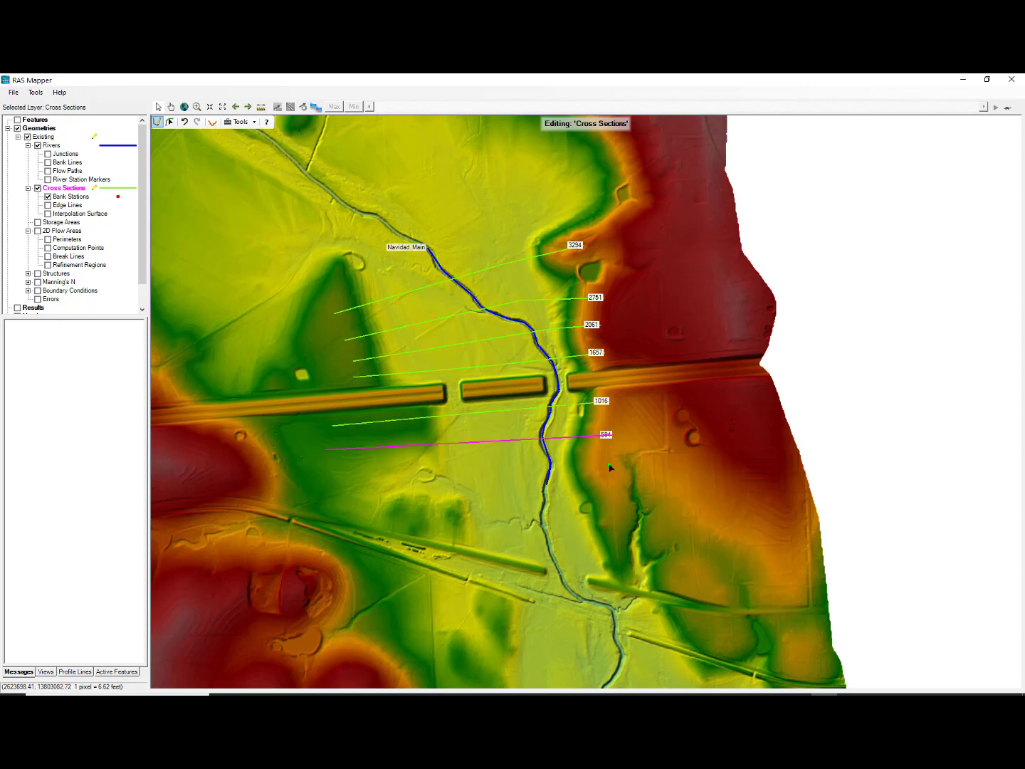
left_click(608, 463)
double_click(327, 484)
left_click(606, 498)
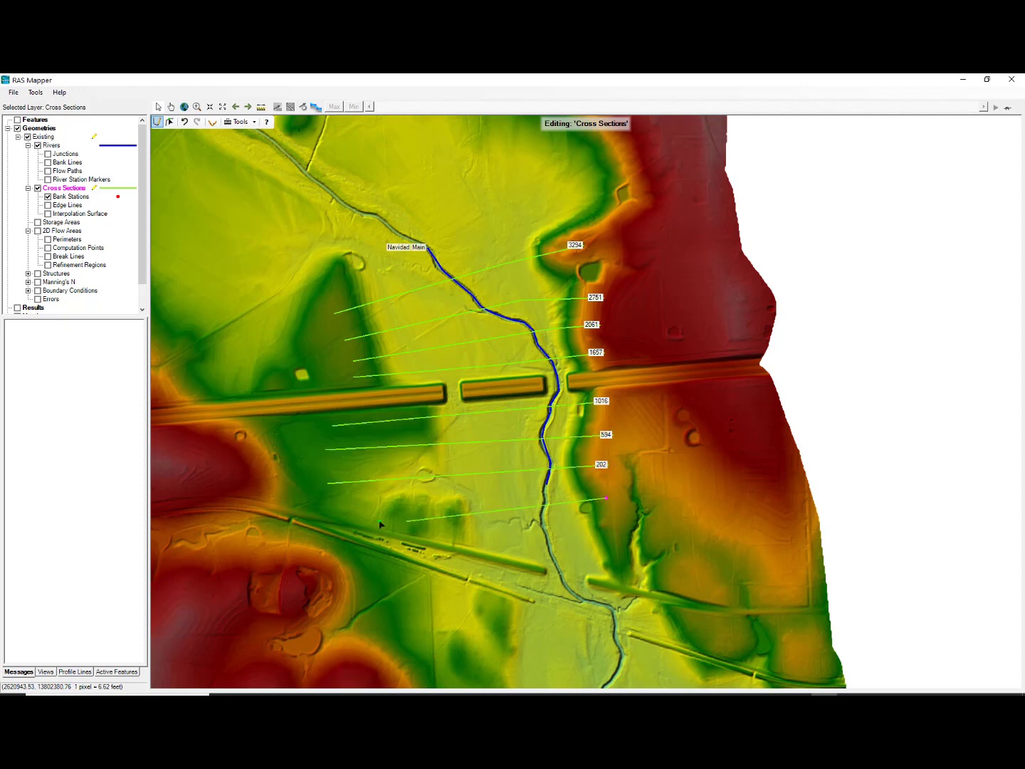
double_click(351, 509)
Stop editing the Existing geometry and save its edits.
right_click(48, 139)
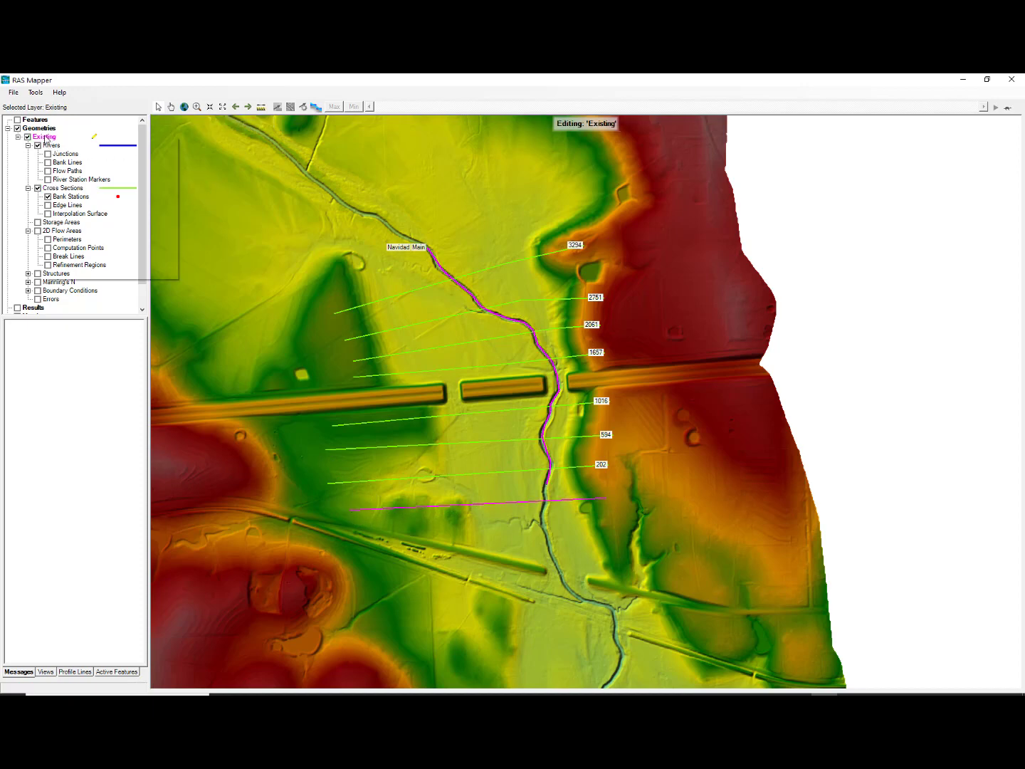
left_click(81, 157)
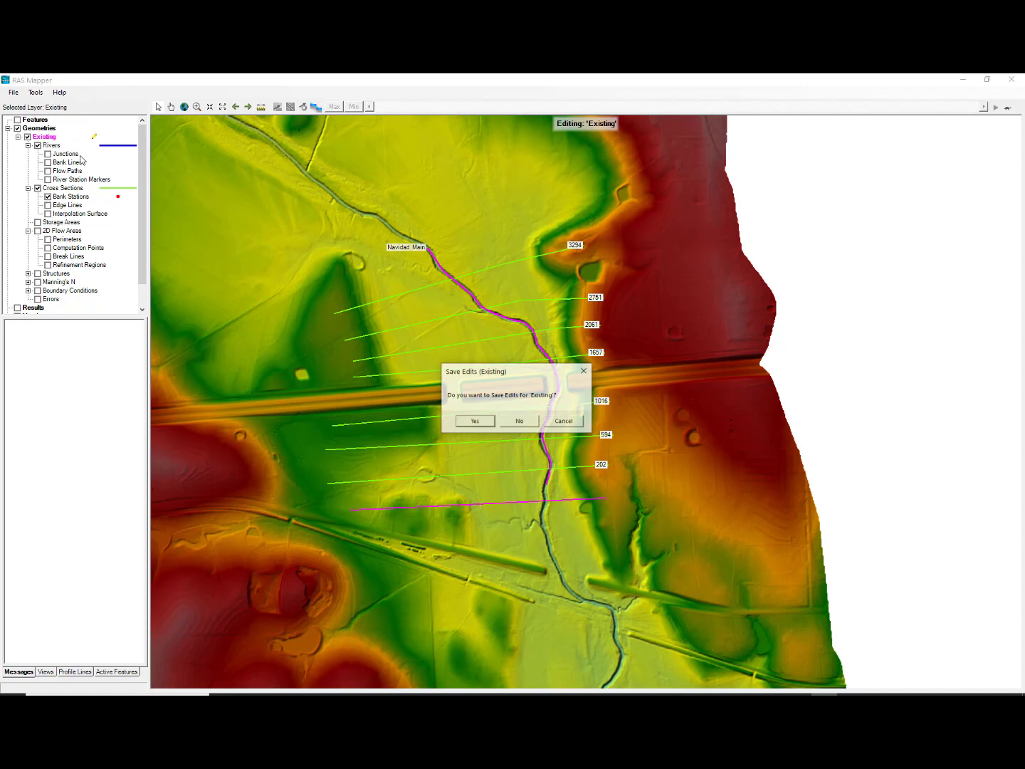
left_click(477, 420)
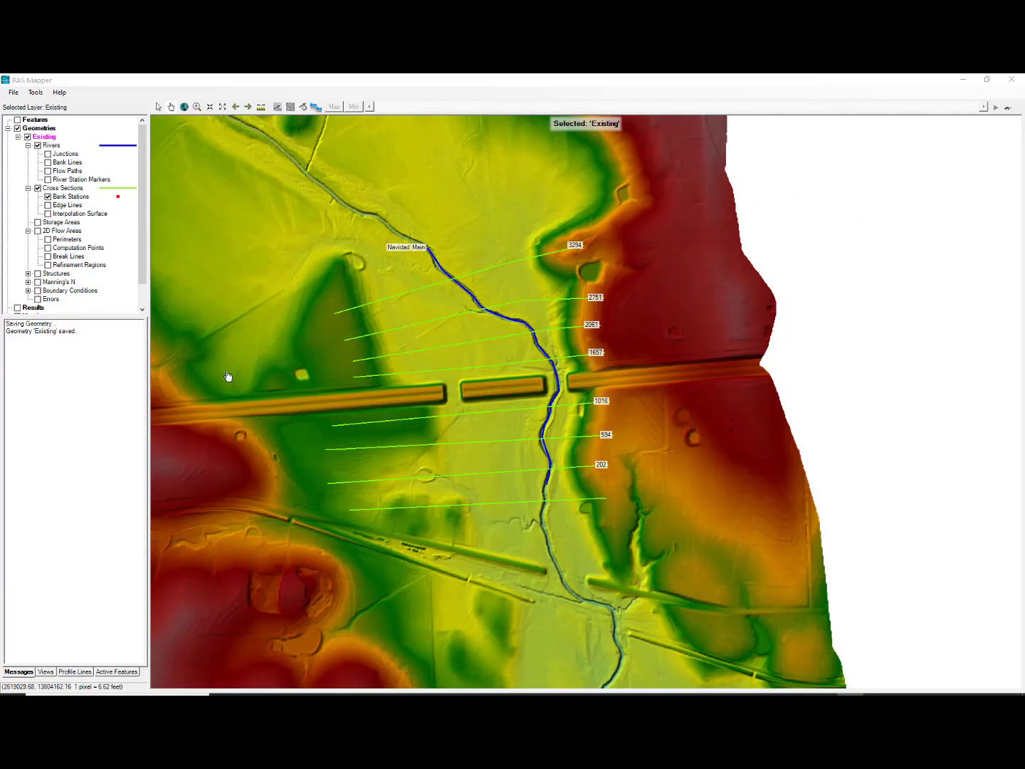
Export the Rivers layer to a shapefile named Stream_LN in the RAS-Bridge folder.
right_click(57, 145)
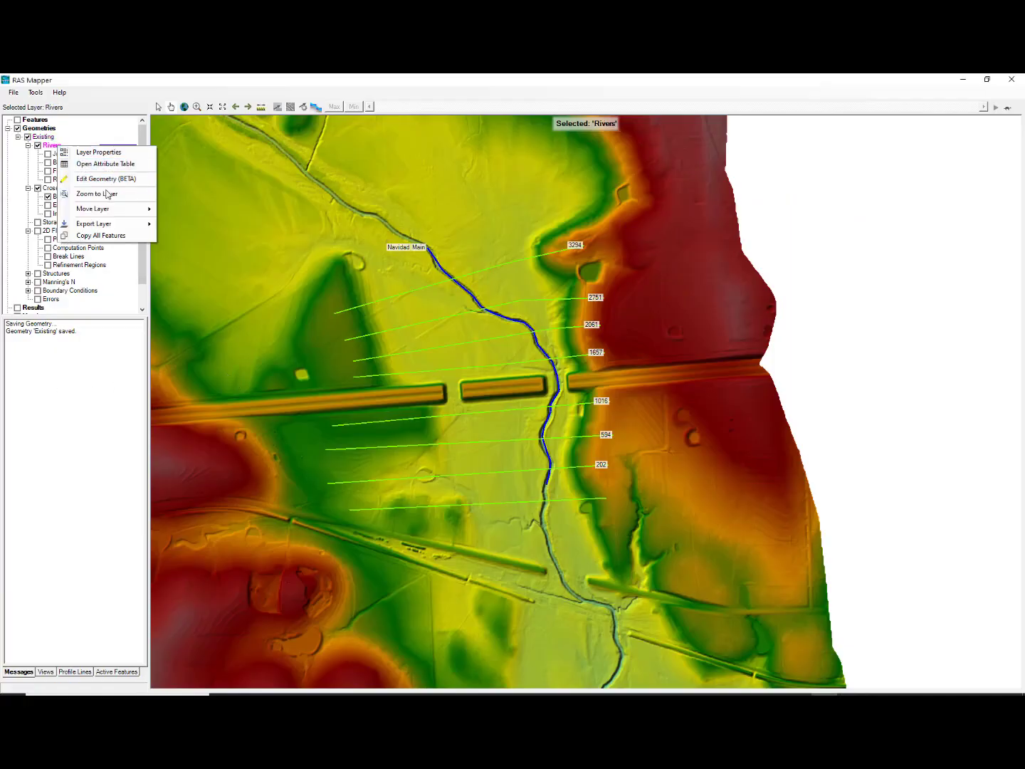
mouse_move(108, 227)
left_click(207, 226)
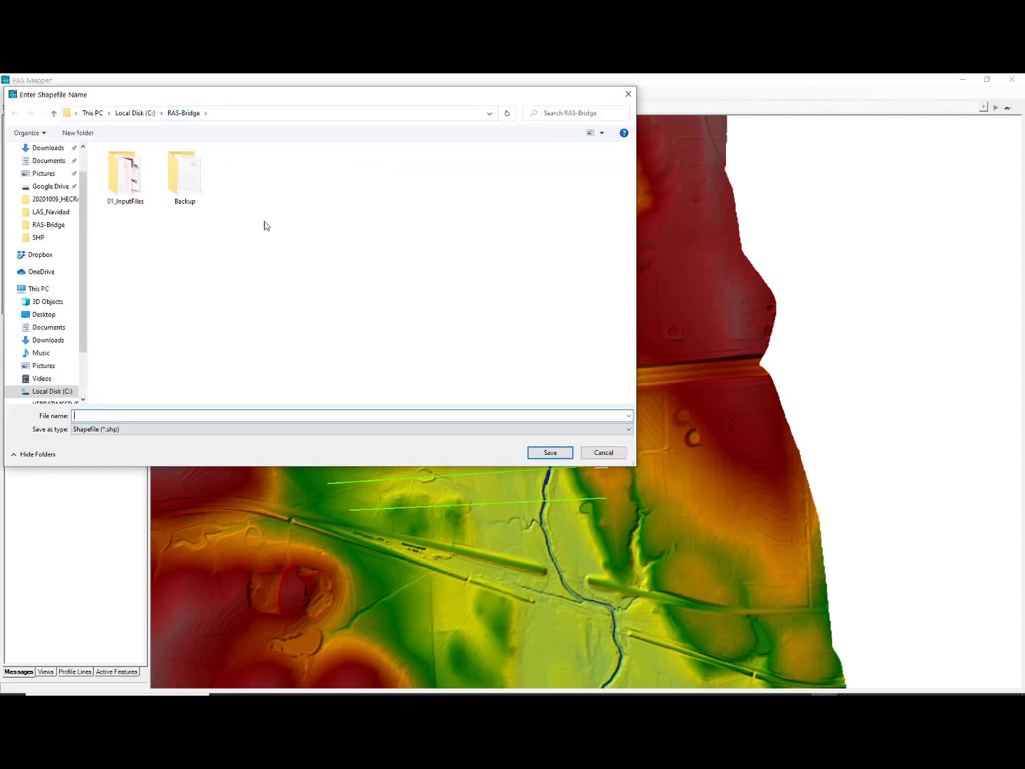
left_click_drag(233, 98, 311, 195)
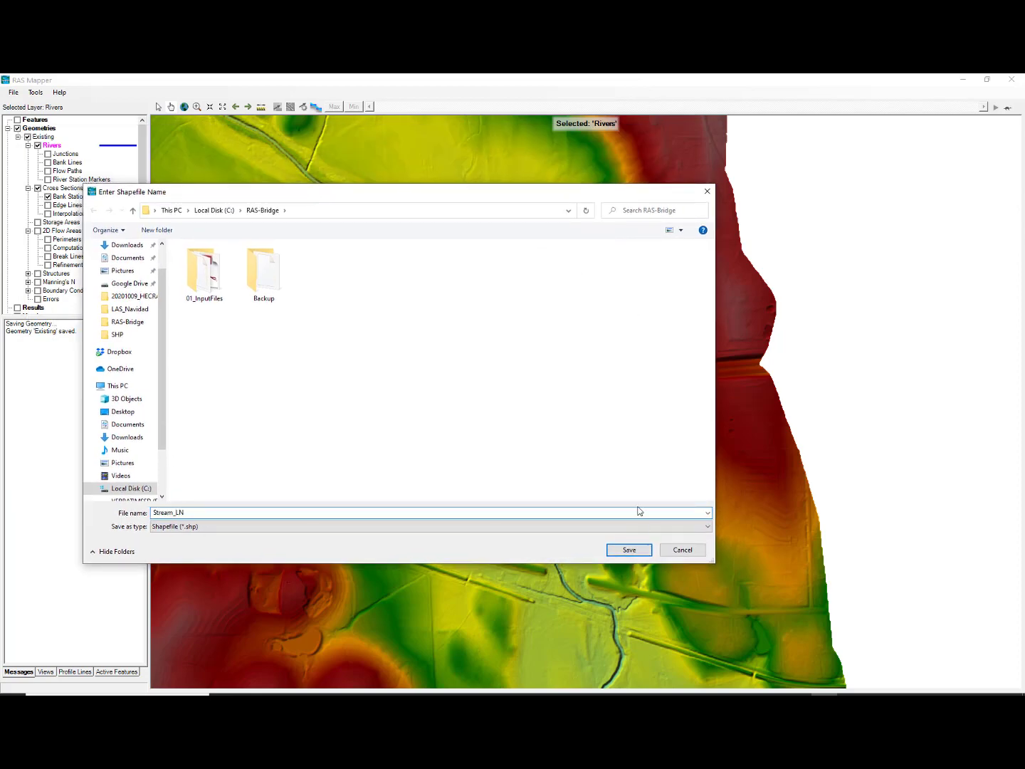
left_click(629, 549)
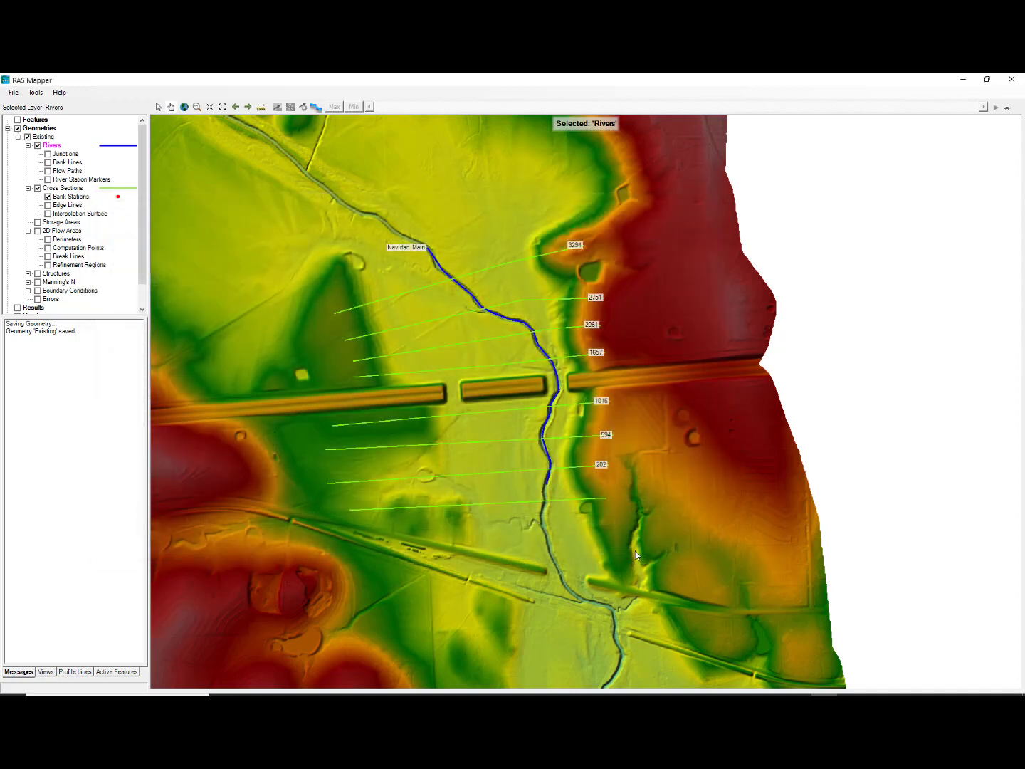
Export the Cross Sections layer to a shapefile named XS-LN in the RAS-Bridge folder.
left_click(69, 190)
right_click(70, 190)
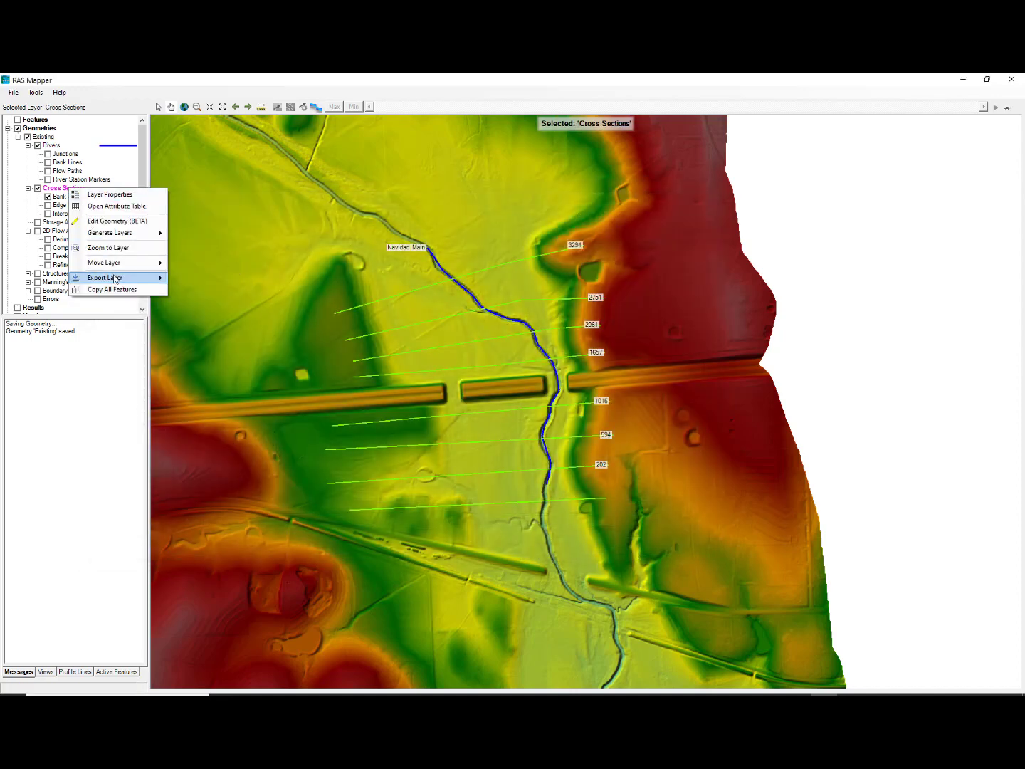
mouse_move(116, 278)
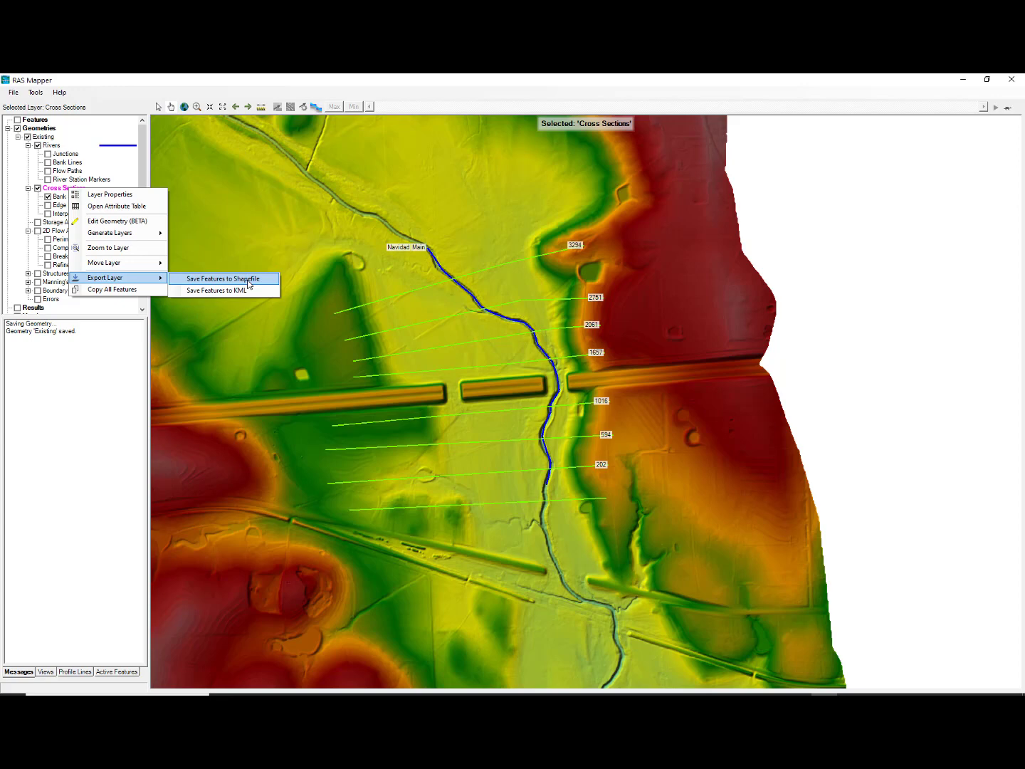
left_click(247, 279)
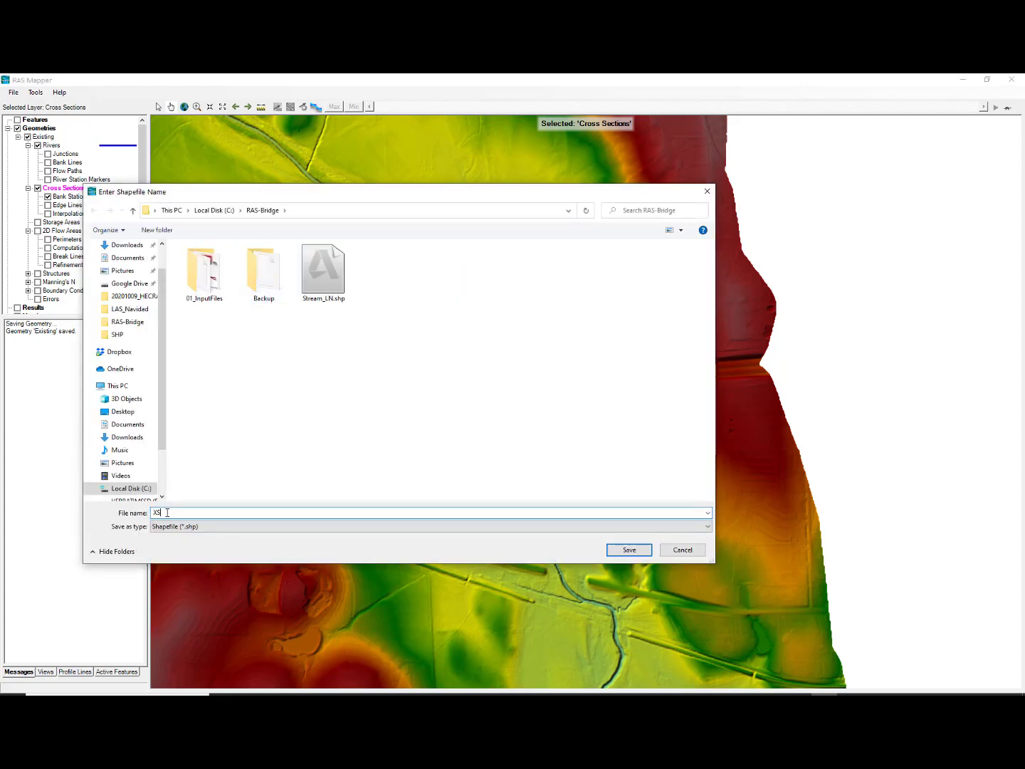
type("XS-LN")
left_click(632, 549)
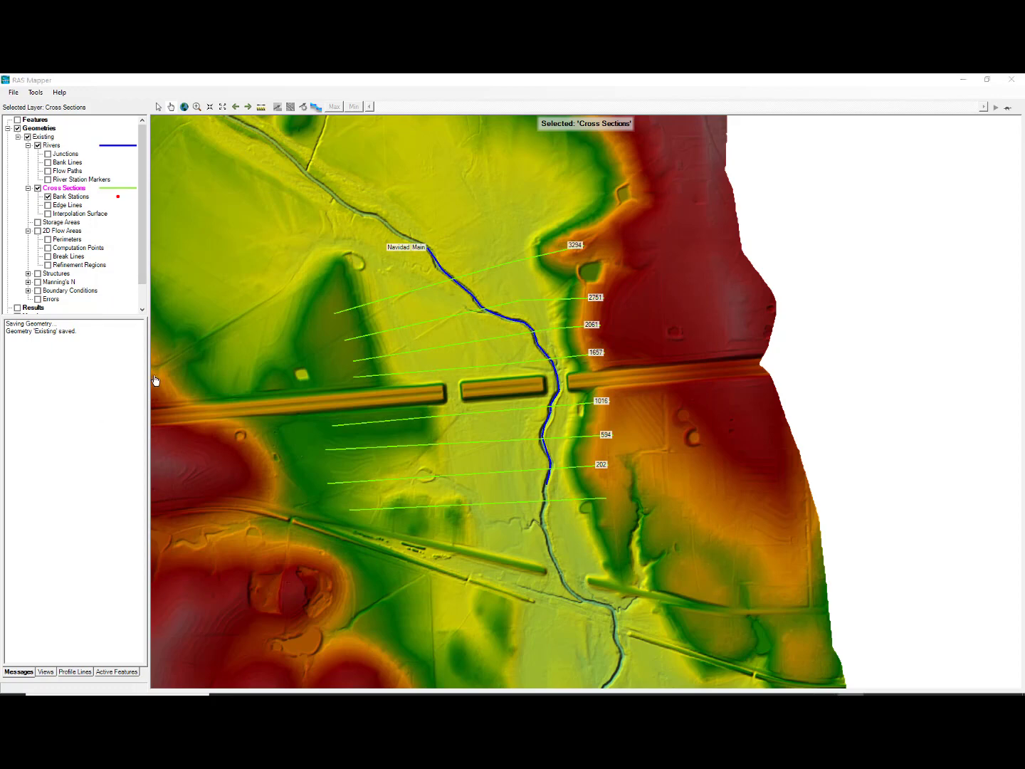
Turn on Map Layers and add the Google Satellite web imagery to it.
left_click_drag(143, 221, 143, 268)
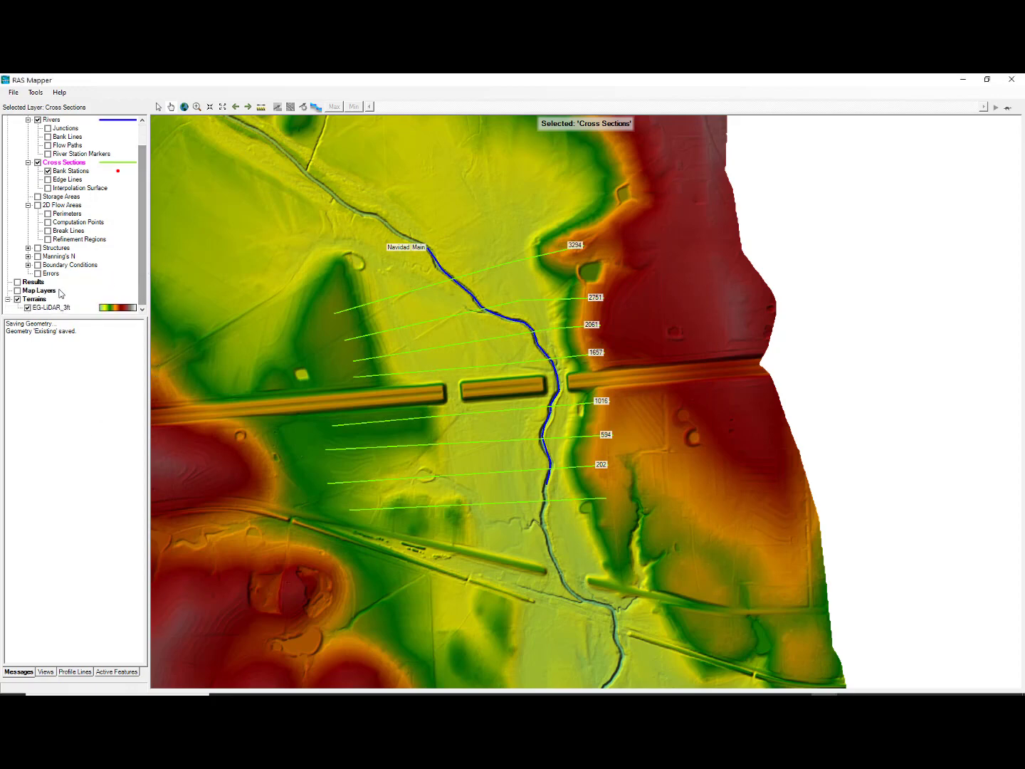
left_click(36, 290)
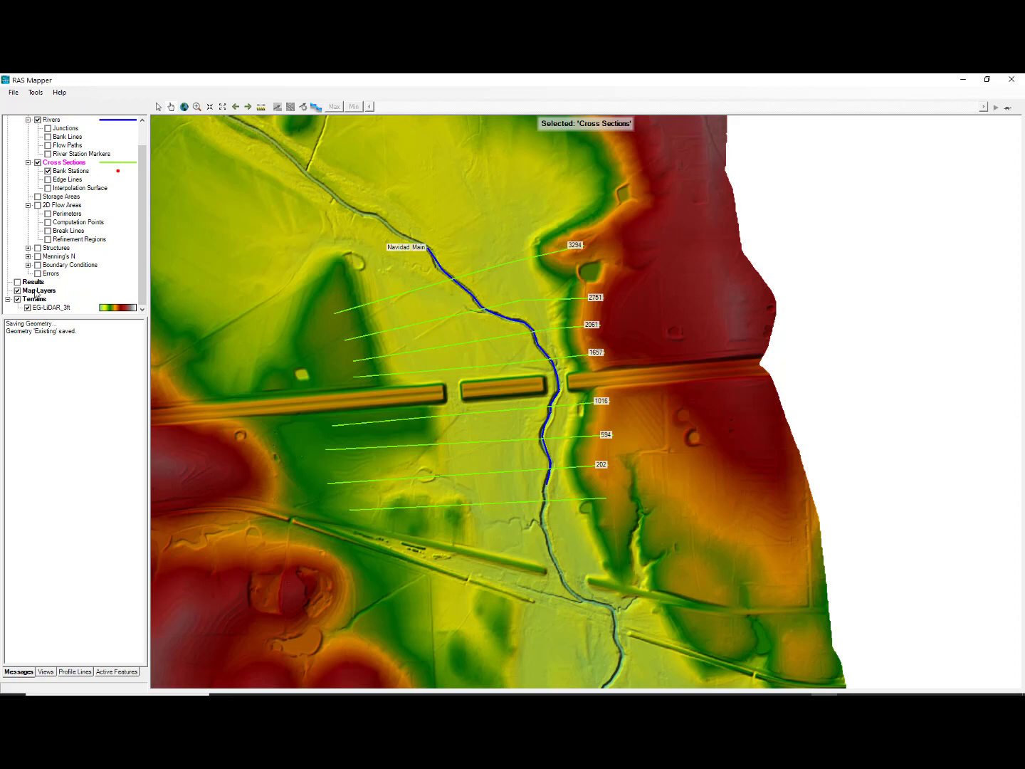
right_click(35, 291)
left_click(112, 308)
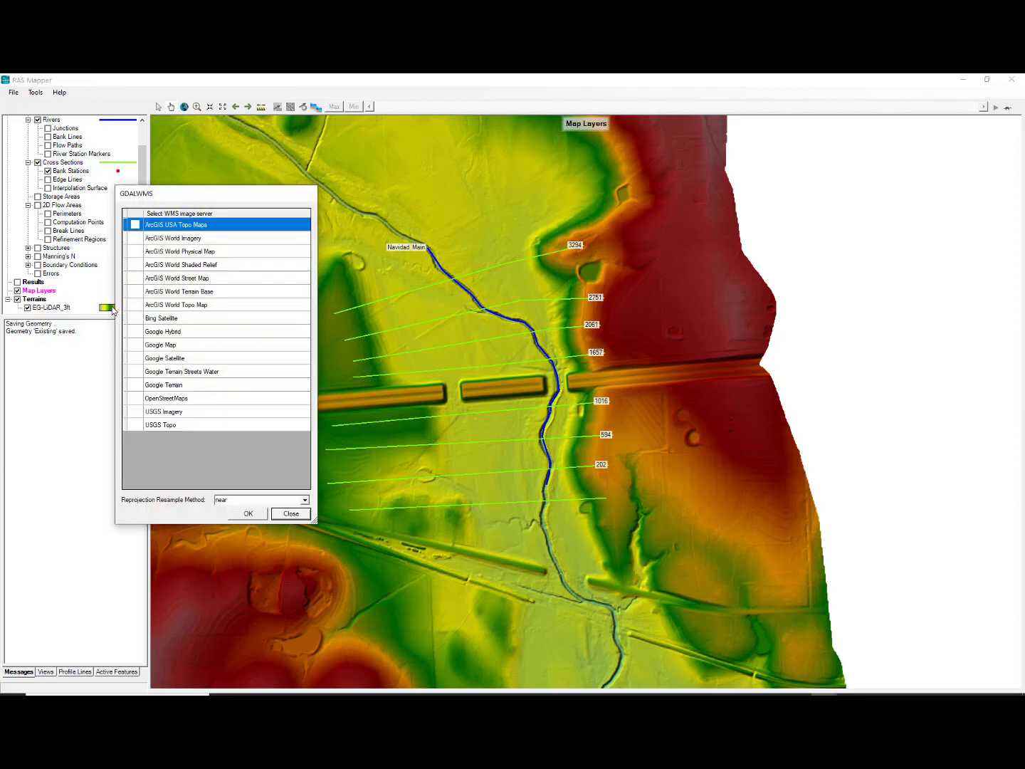
left_click(182, 358)
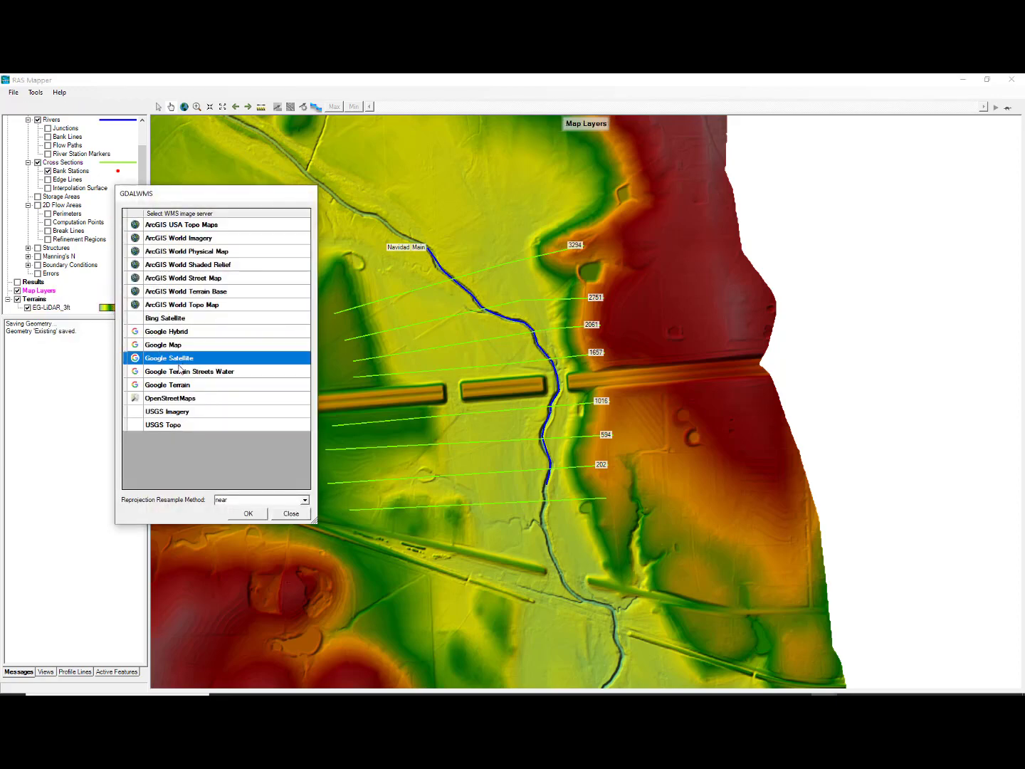
left_click(248, 514)
Export the Google Satellite image covering the road crossing and surrounding cross sections to a TIF named GE-Road.
scroll(449, 384, "up", 3)
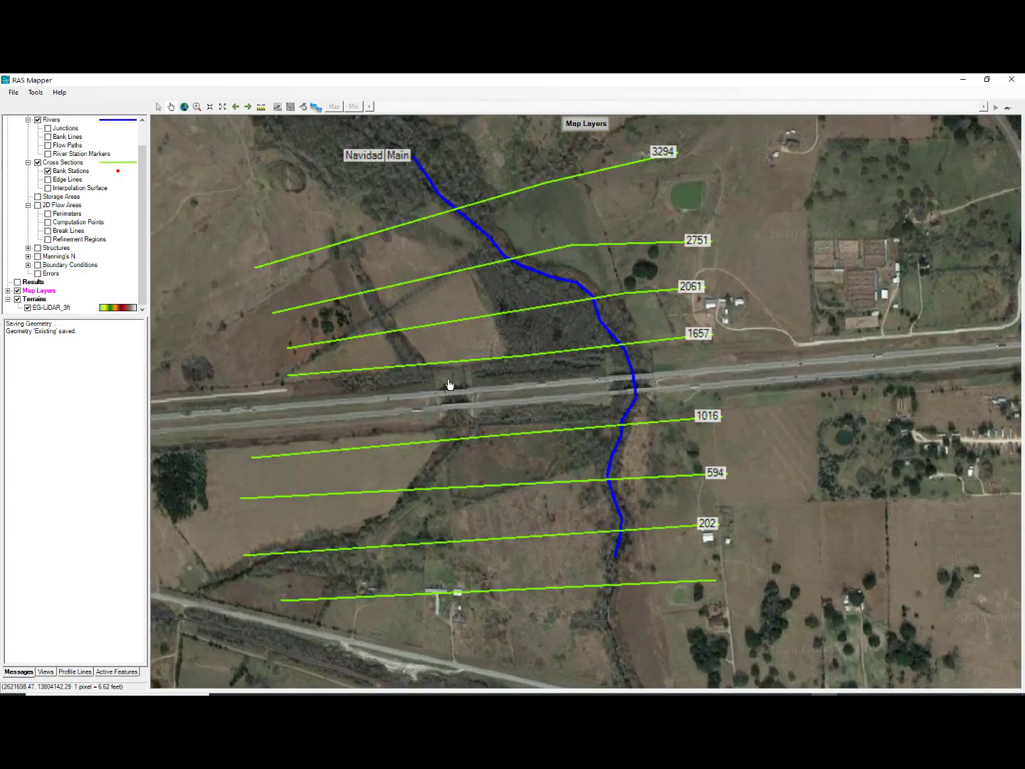
scroll(450, 385, "up", 1)
scroll(448, 395, "up", 2)
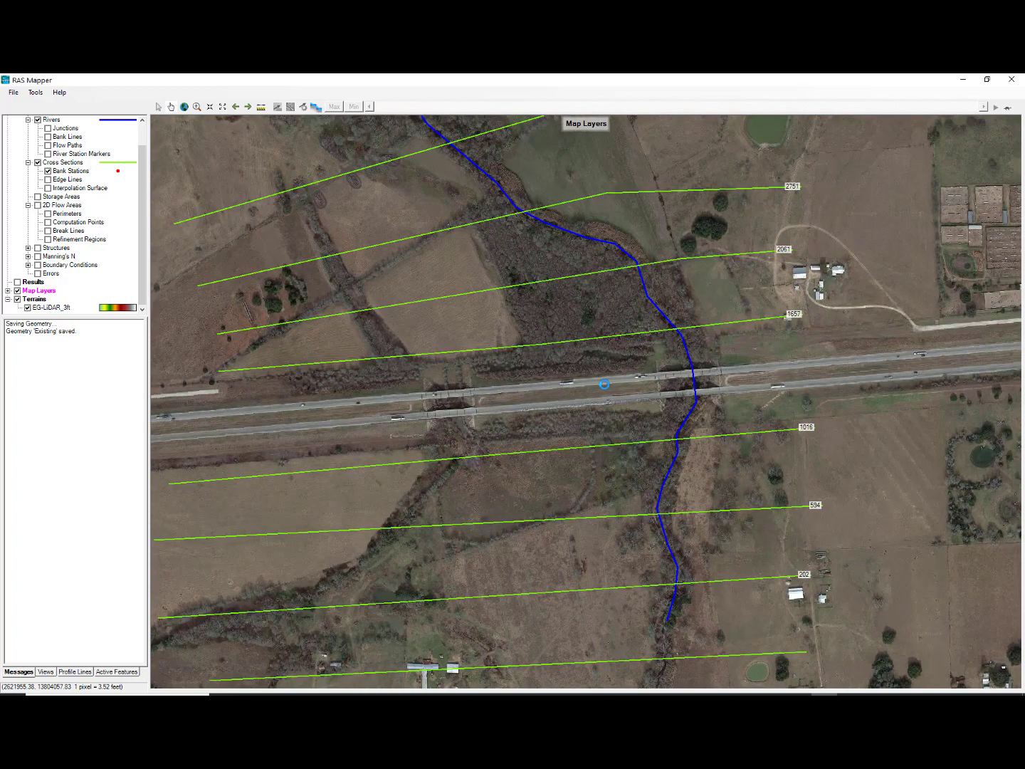
scroll(605, 388, "up", 1)
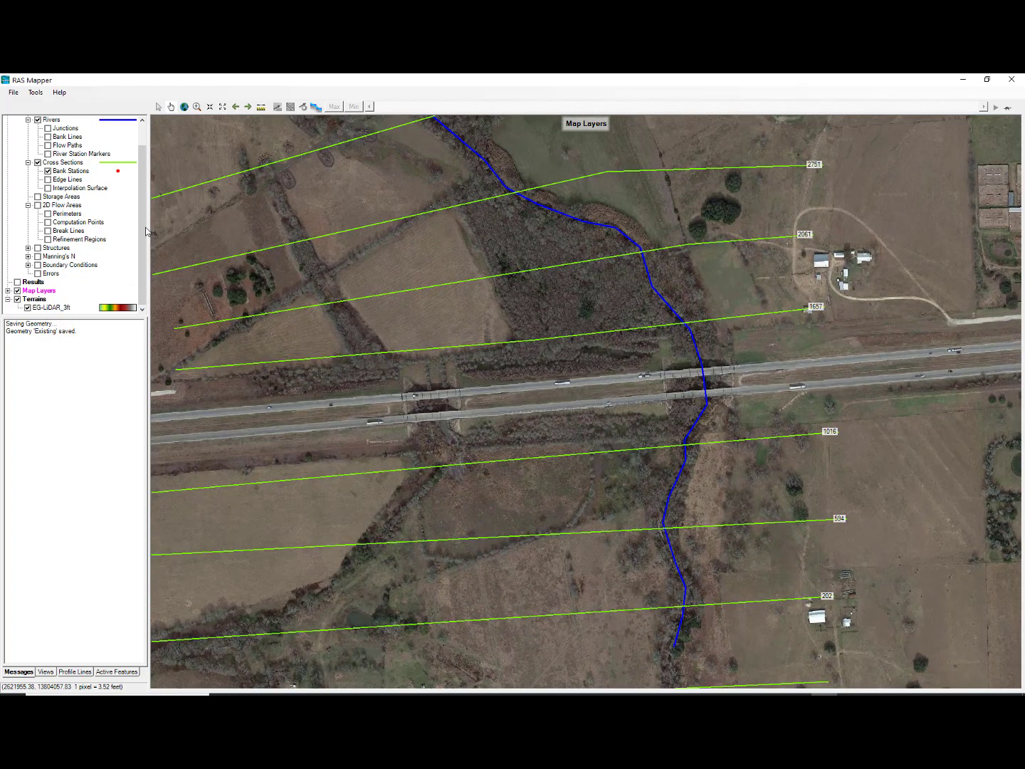
left_click(8, 291)
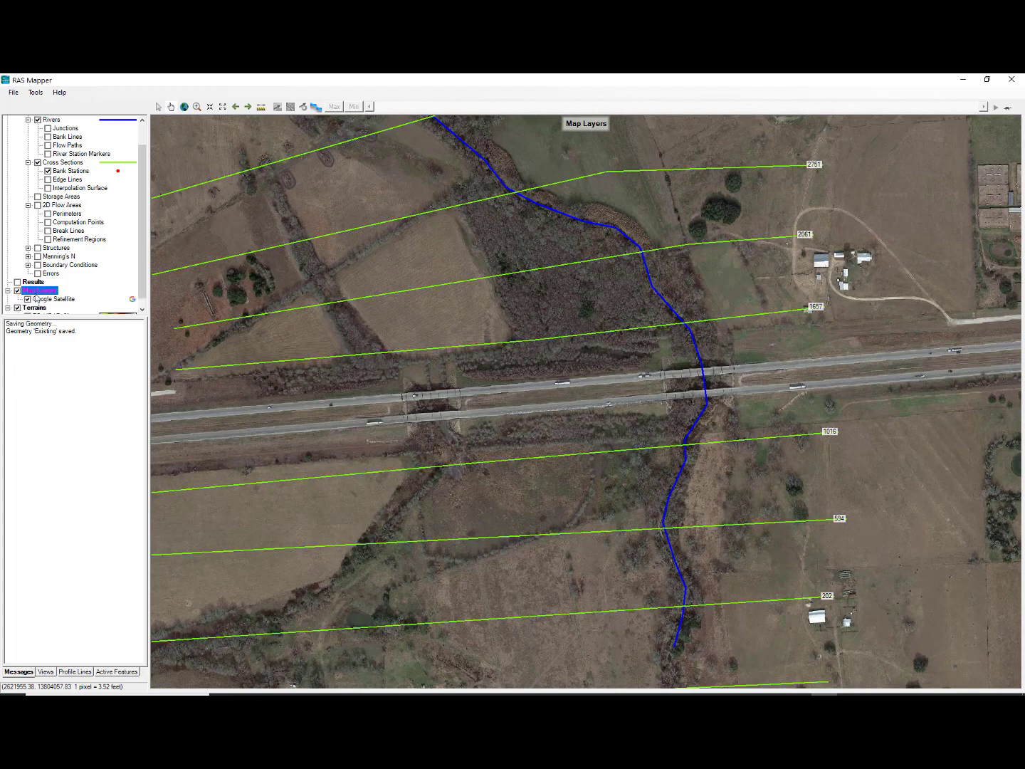
right_click(45, 301)
mouse_move(107, 358)
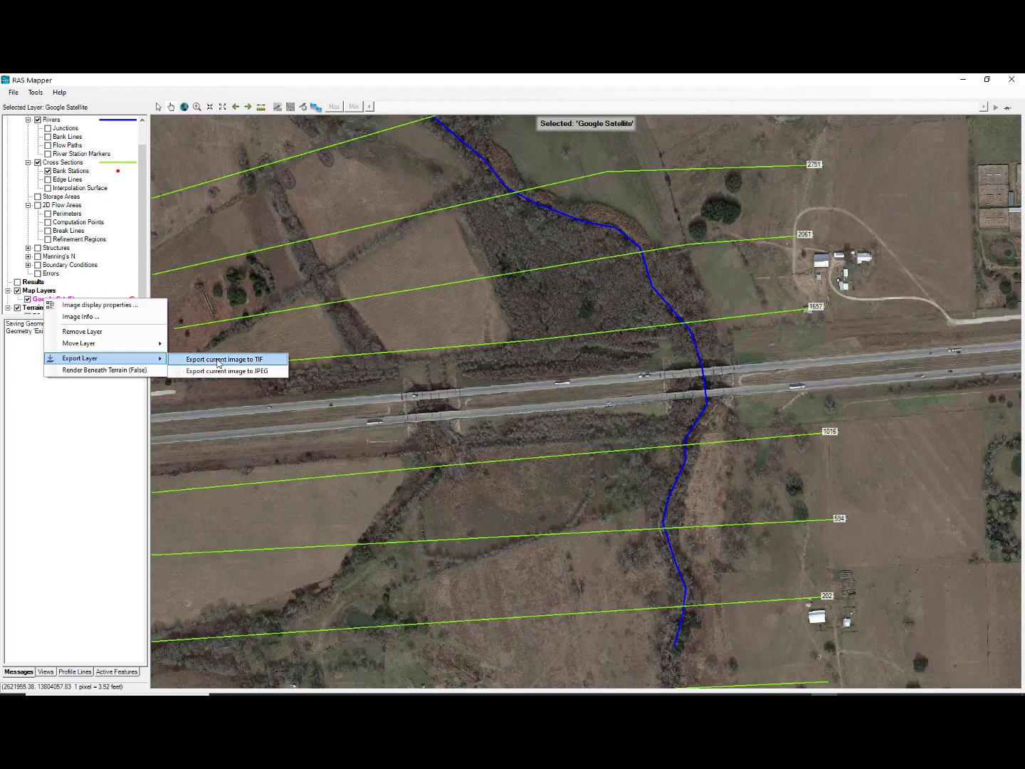
left_click(220, 362)
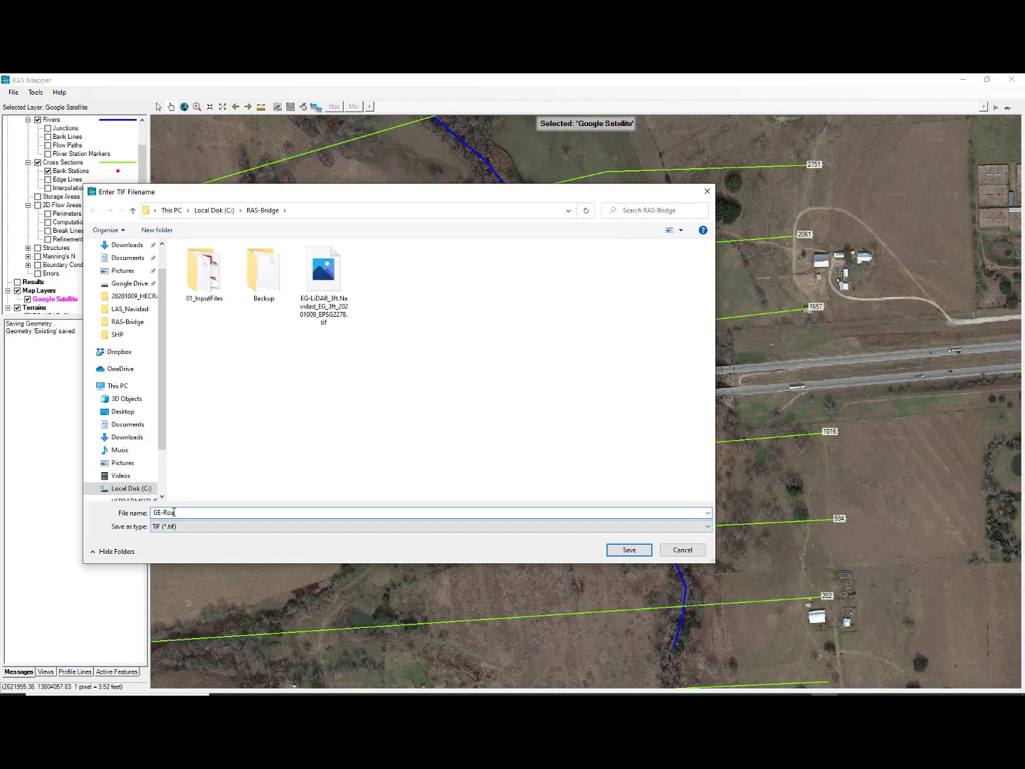
left_click(631, 548)
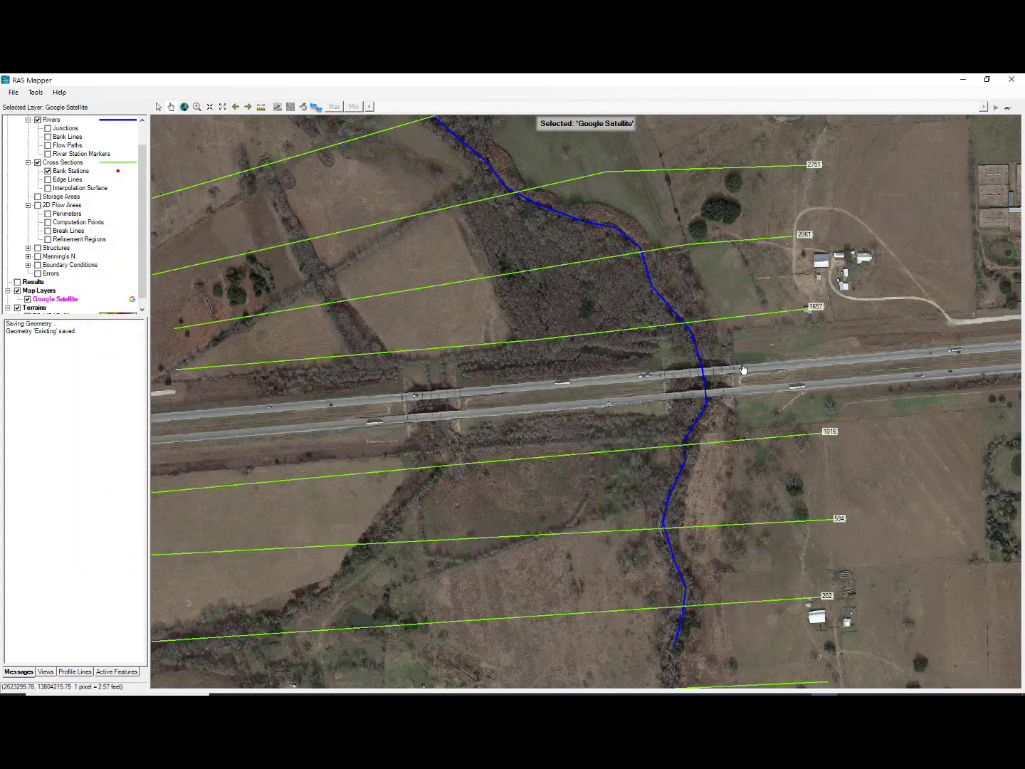
Export the Google Satellite image of the twin river bridges close-up to a TIF named GE-Bridge in the RAS-Bridge folder.
scroll(742, 369, "up", 5)
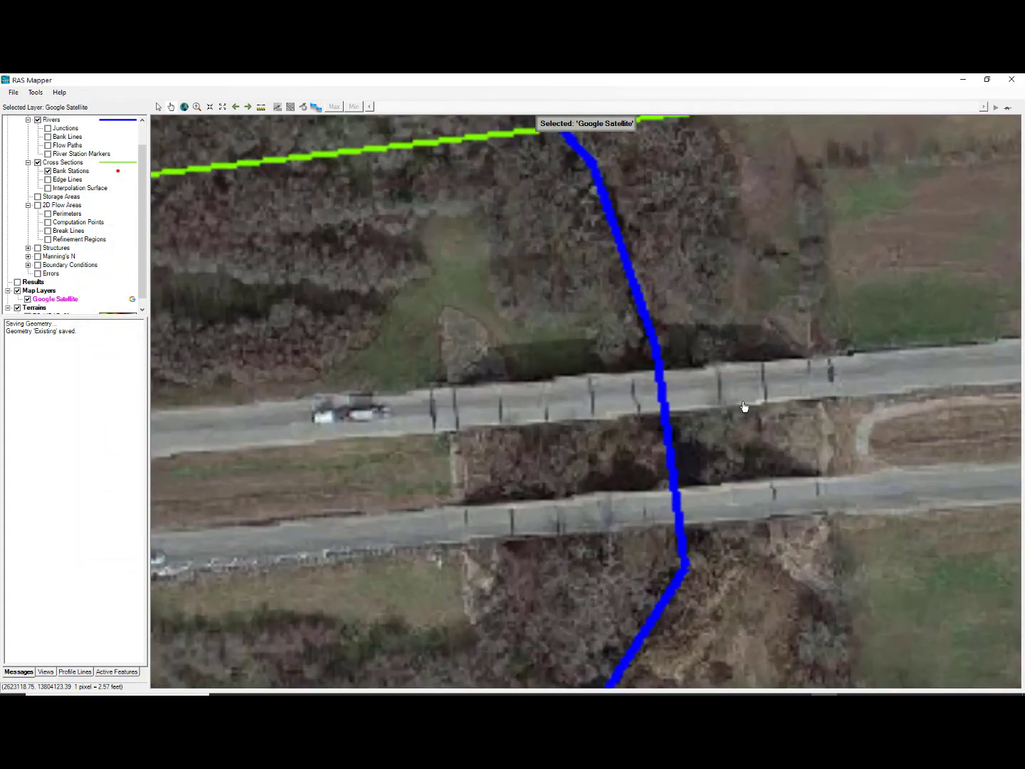
scroll(739, 424, "up", 3)
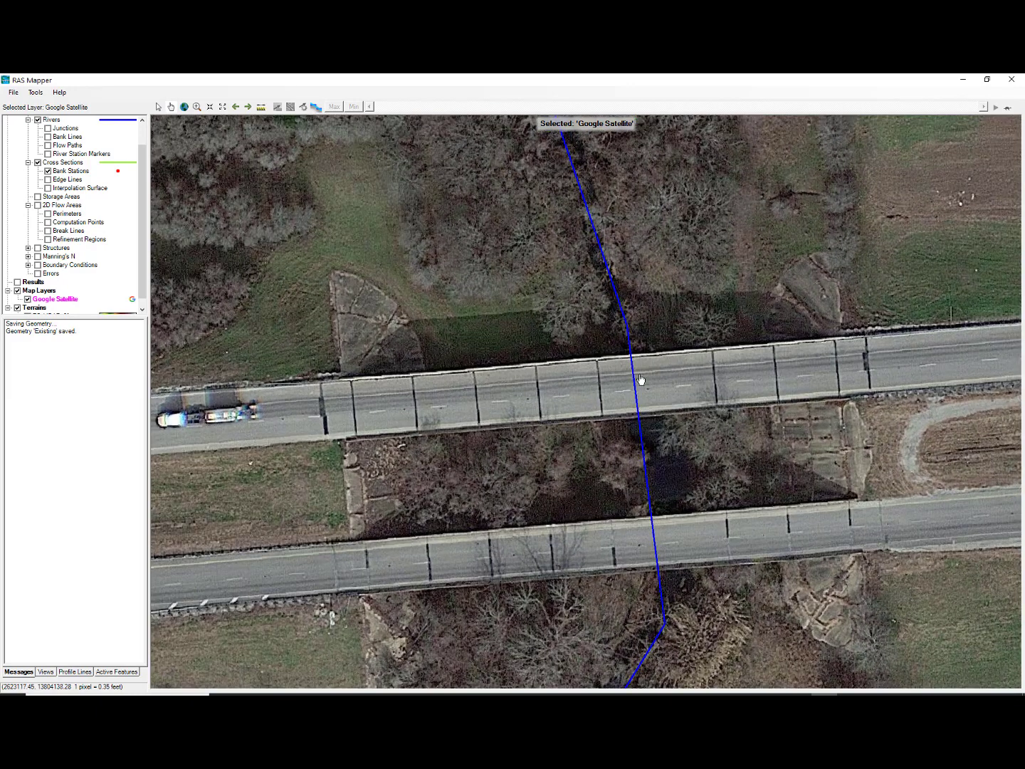
right_click(60, 305)
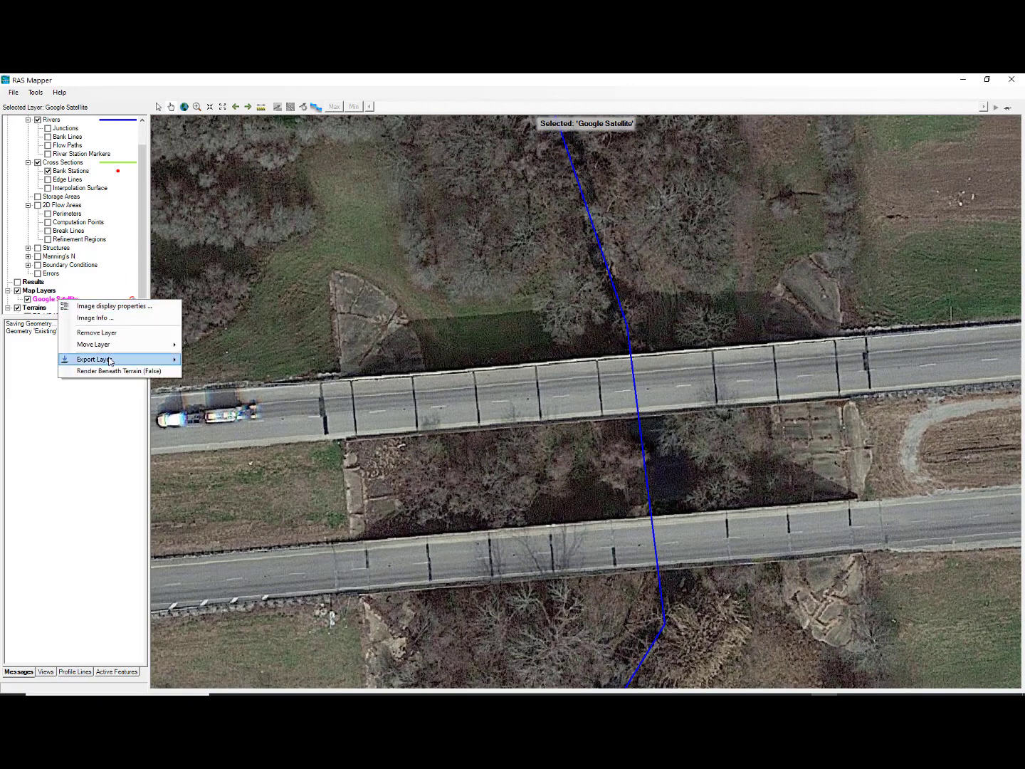
mouse_move(78, 359)
left_click(240, 362)
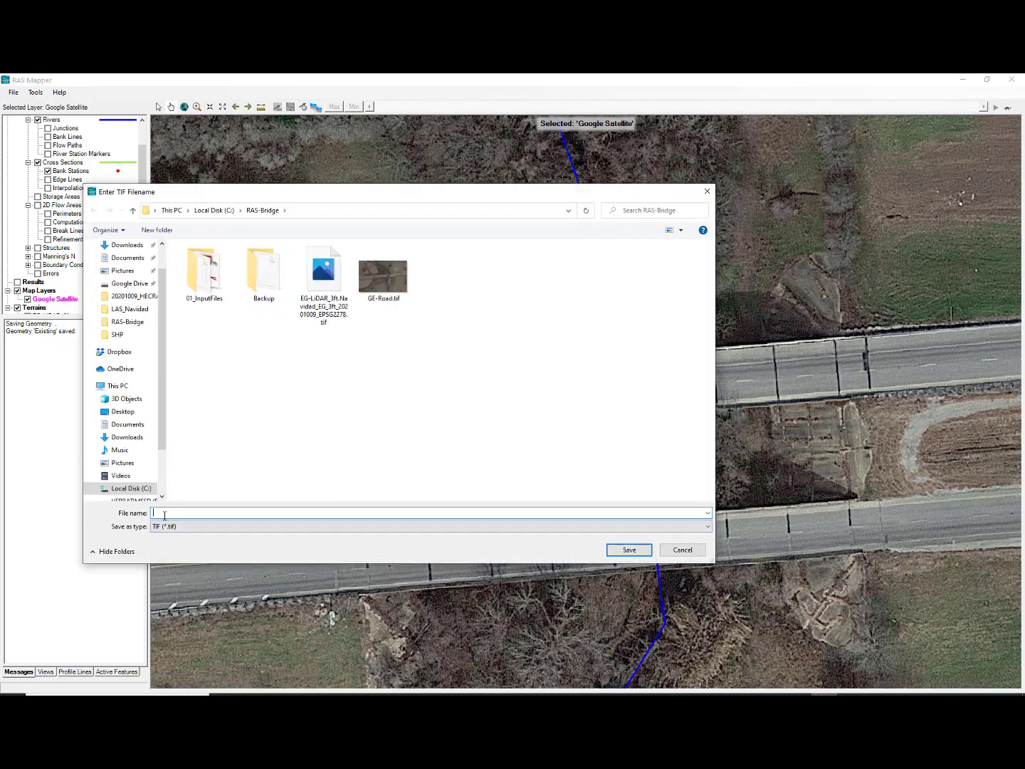
type("GE")
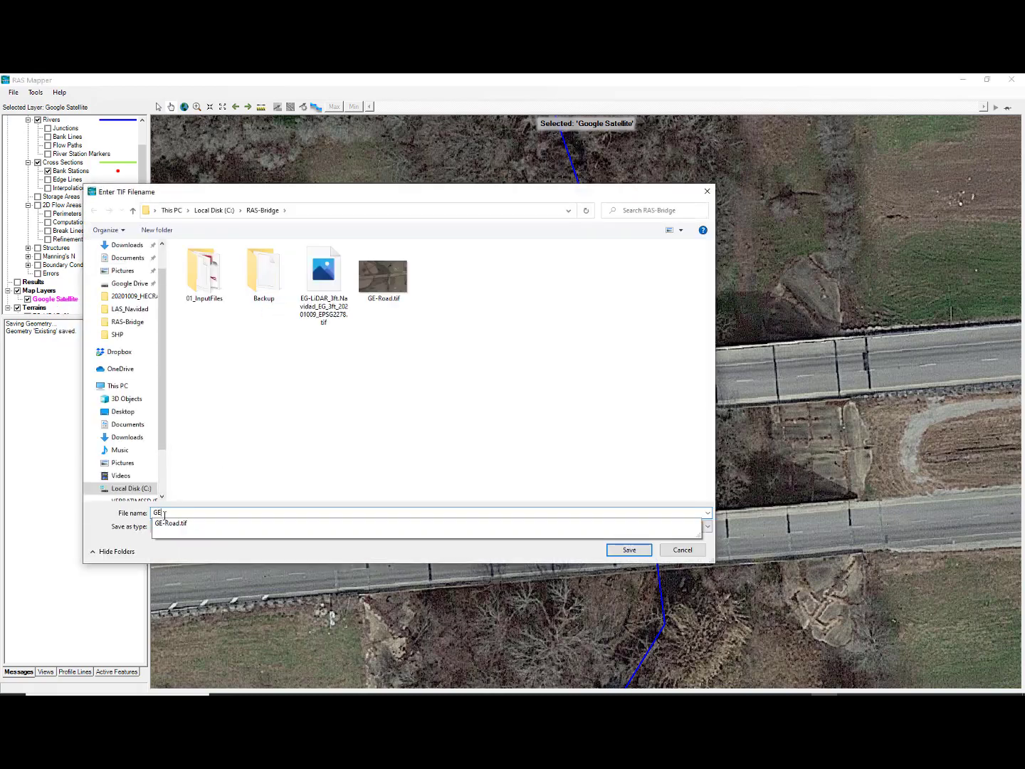
type("-Bridge")
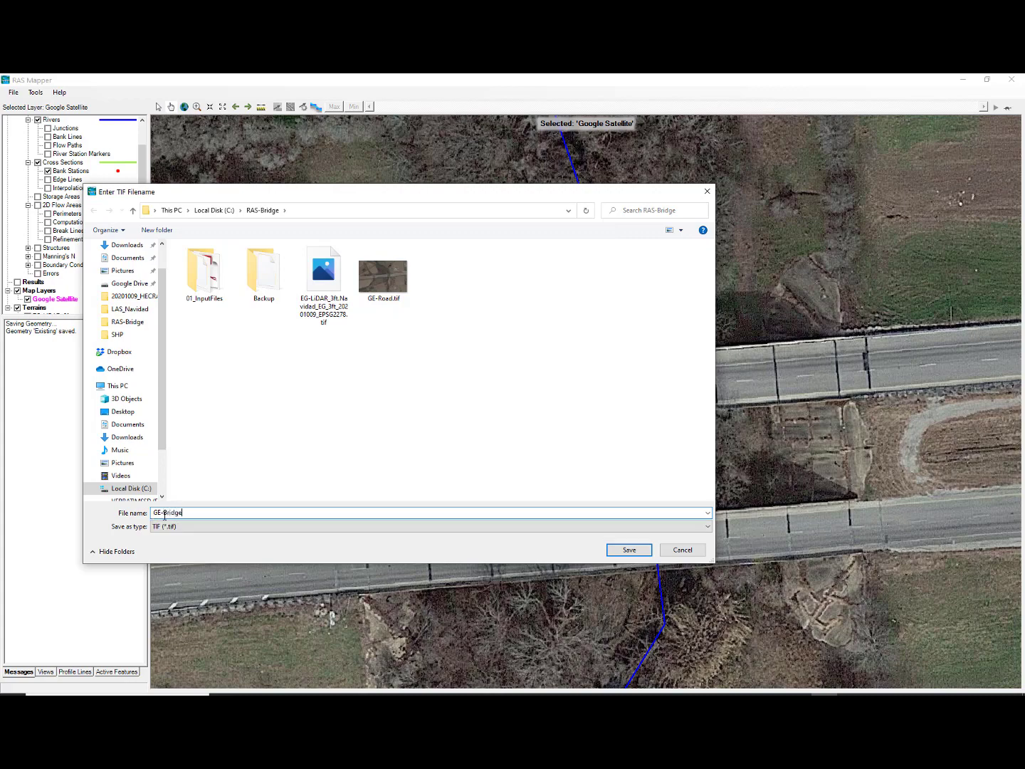
left_click(629, 549)
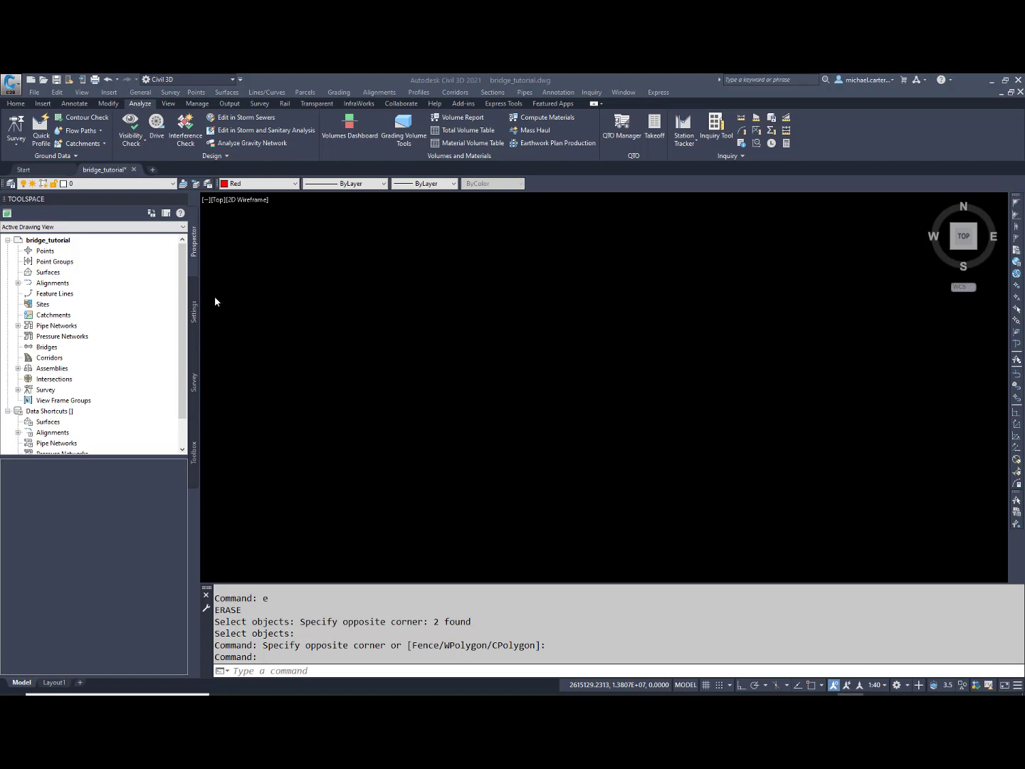
In Civil 3D, open the bridge_tutorial drawing settings and set the zone category to USA, Texas.
left_click(195, 311)
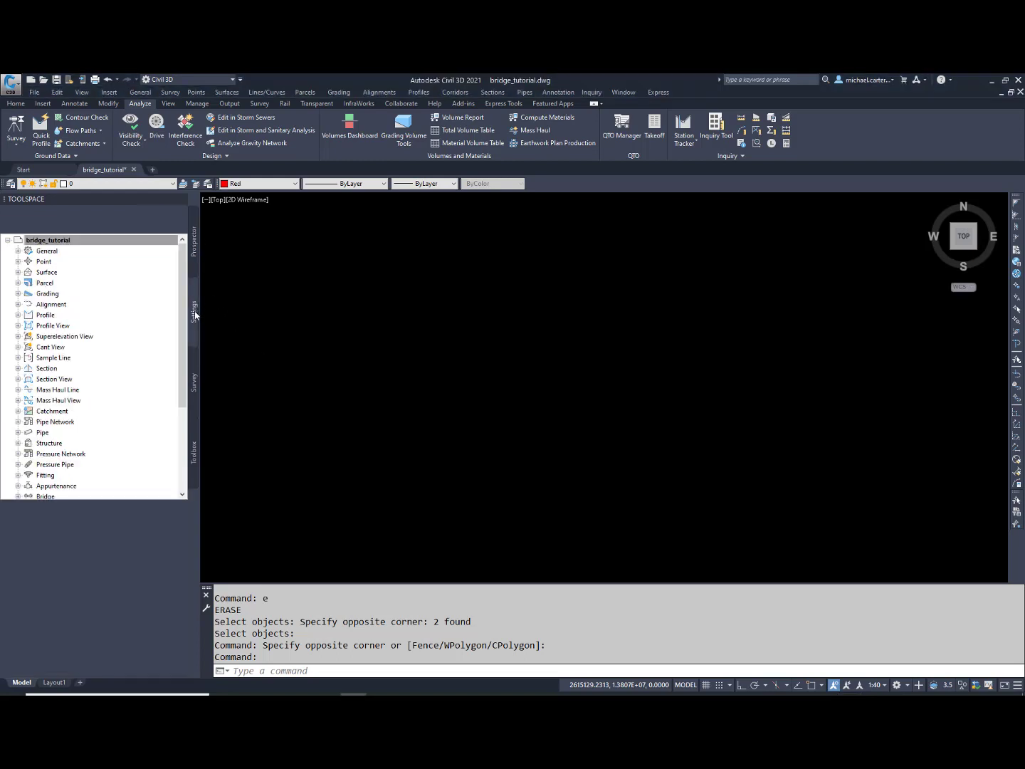
right_click(82, 241)
left_click(131, 243)
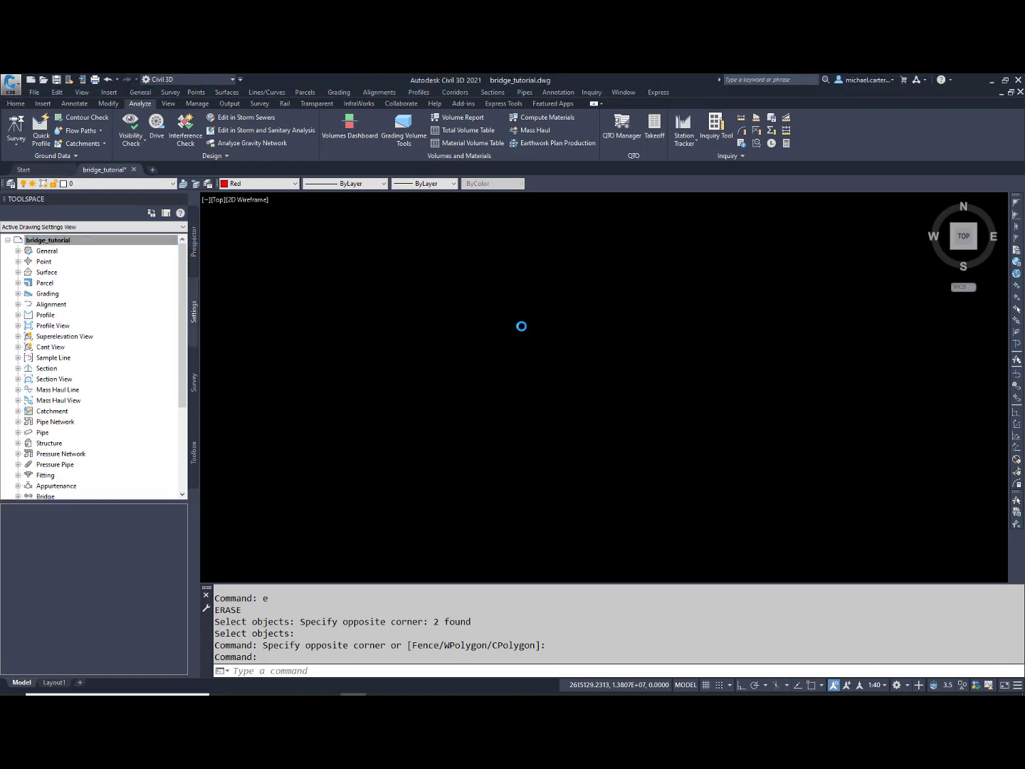
left_click(722, 363)
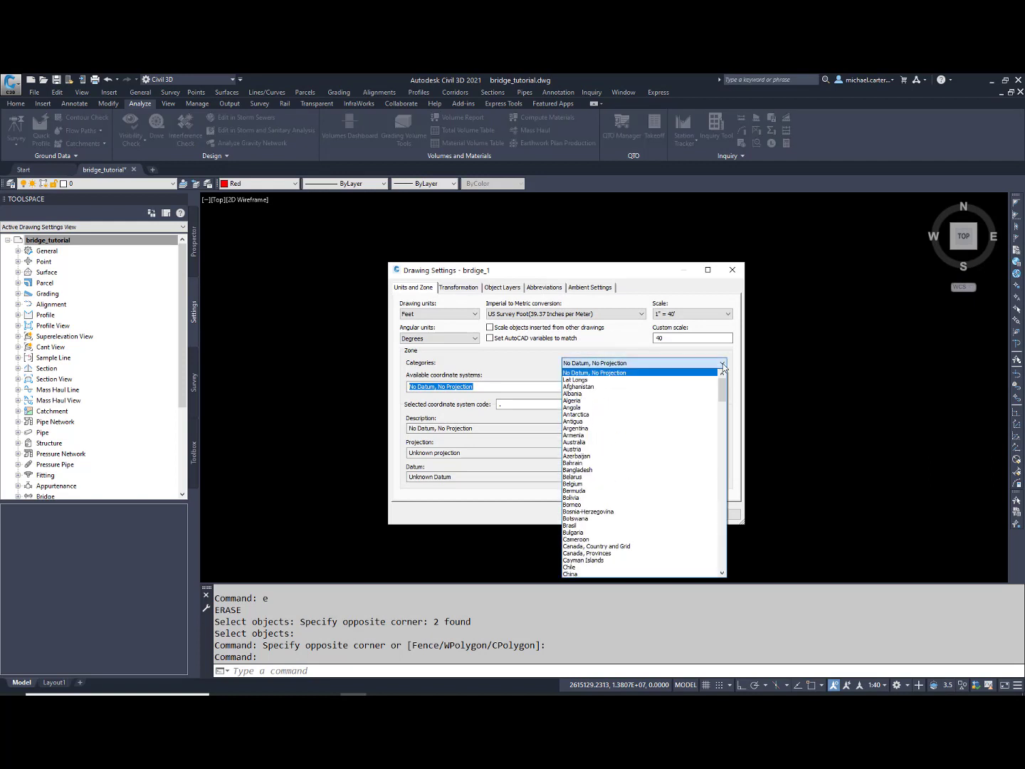
left_click(723, 389)
left_click(718, 363)
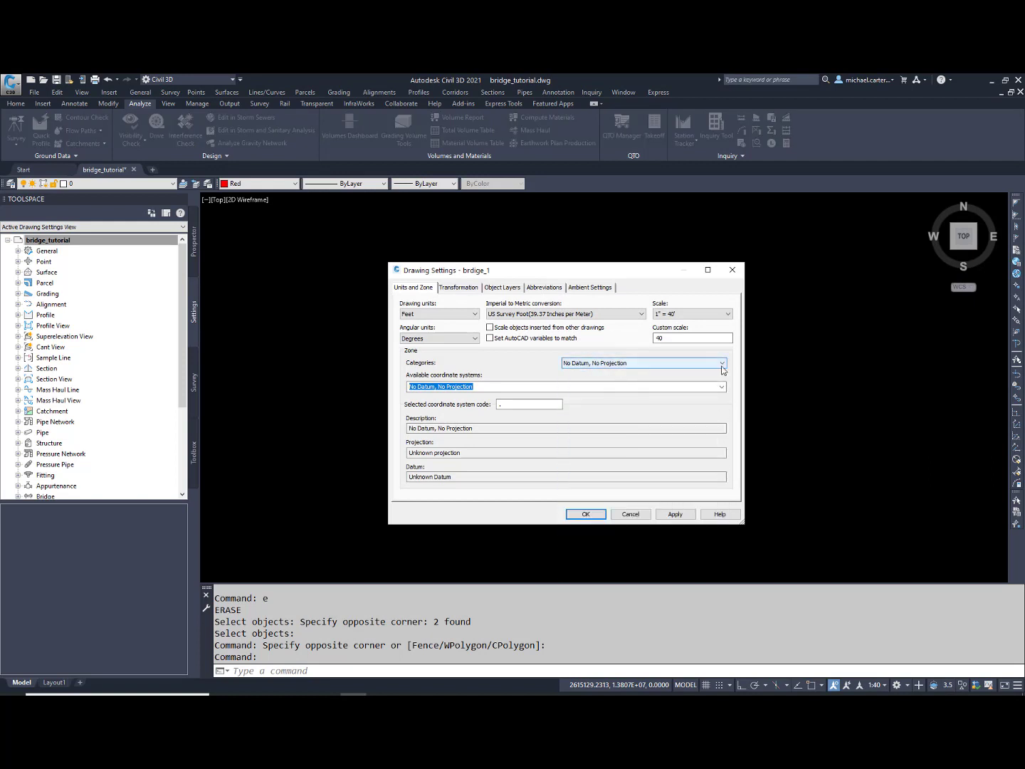
left_click_drag(722, 390, 719, 544)
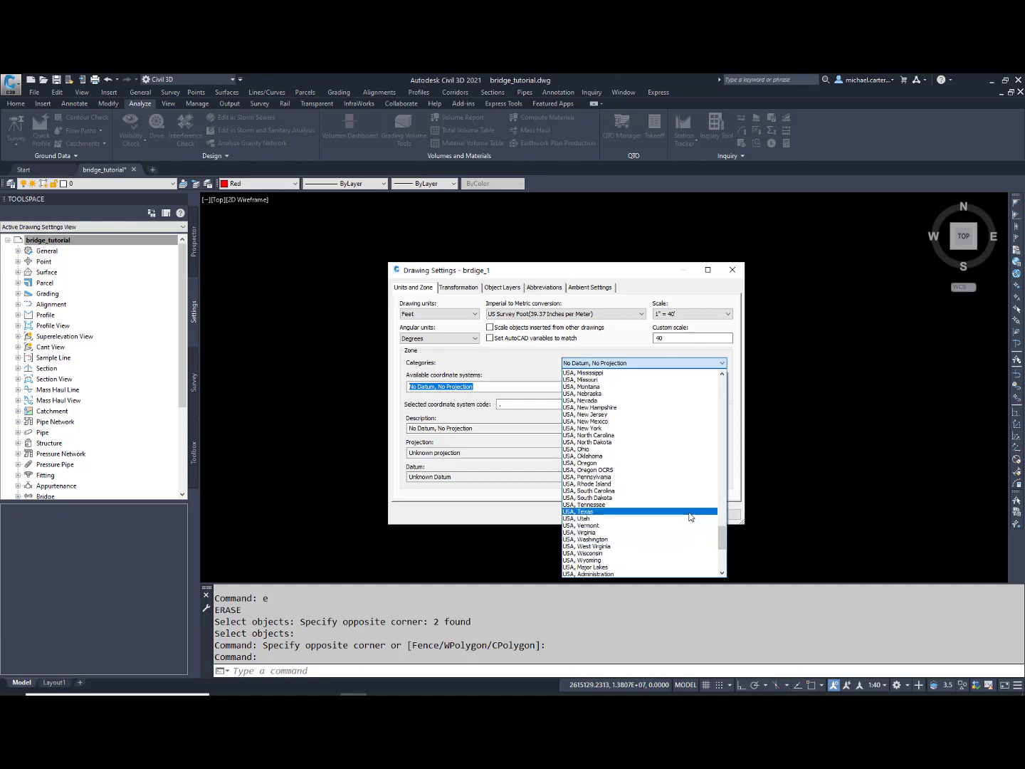
left_click(689, 512)
Assign the NAD83 Texas State Planes, South Central Zone, US Foot coordinate system to the drawing.
left_click(721, 387)
left_click_drag(720, 431, 718, 479)
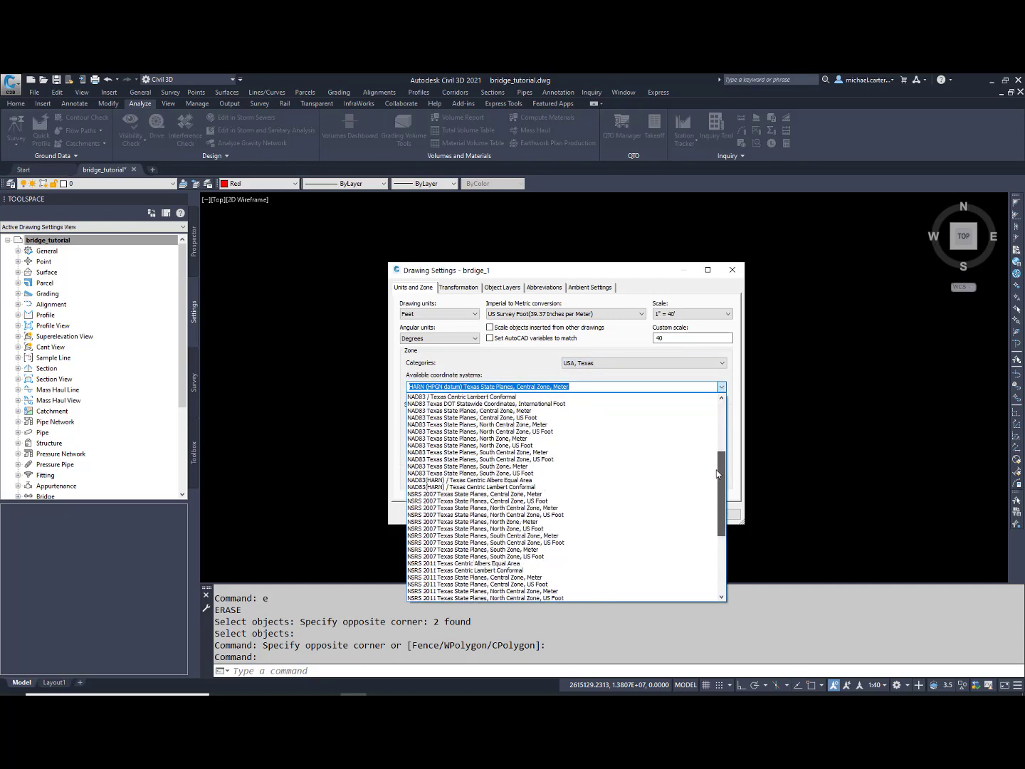
left_click(553, 460)
left_click(683, 515)
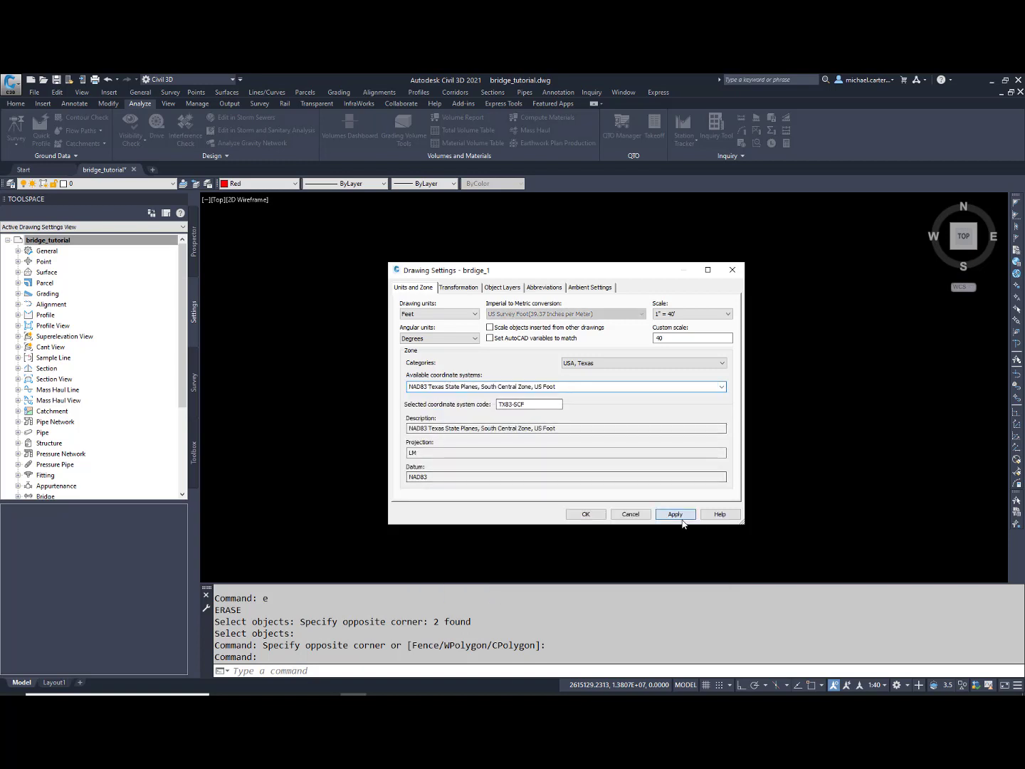
left_click(587, 514)
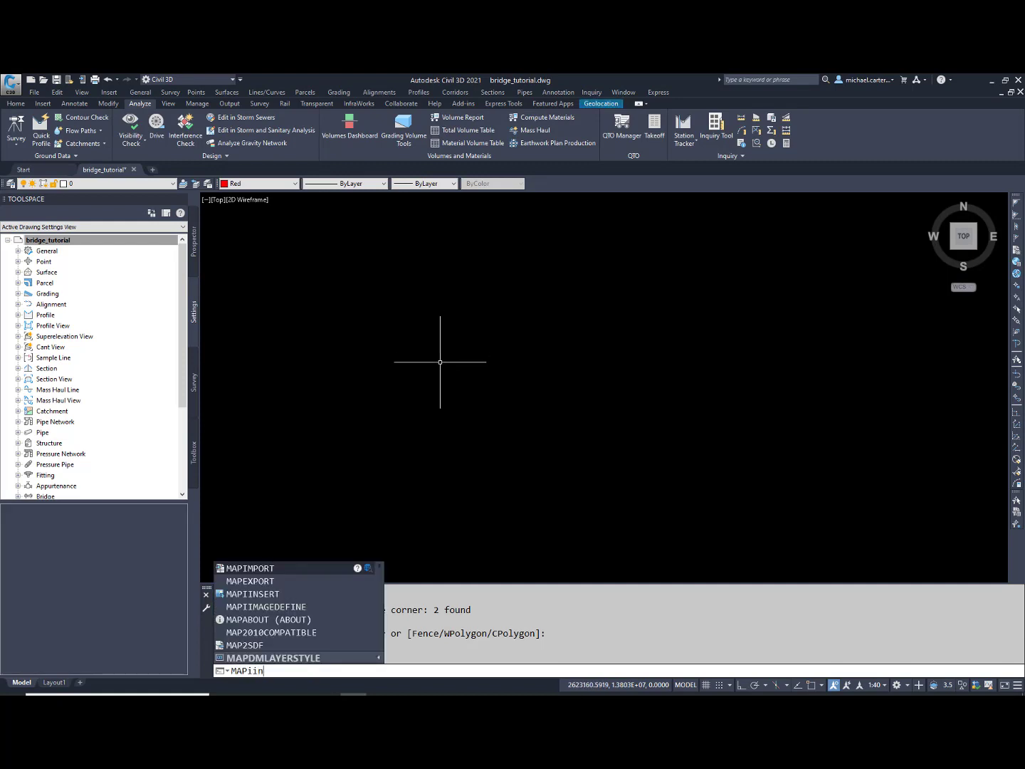
Insert the georeferenced GE-Bridge and GE-Road images from the RAS-Bridge folder with MAPIINSERT.
type("sert")
key("Return")
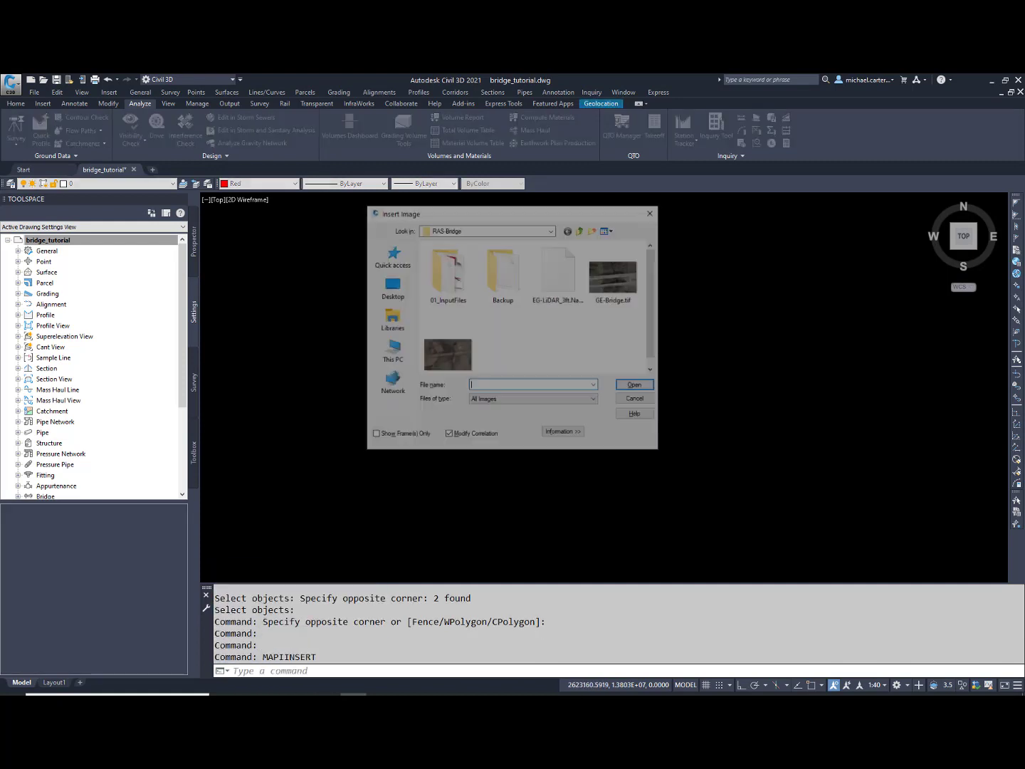
left_click(635, 386)
key("Escape")
key("Escape")
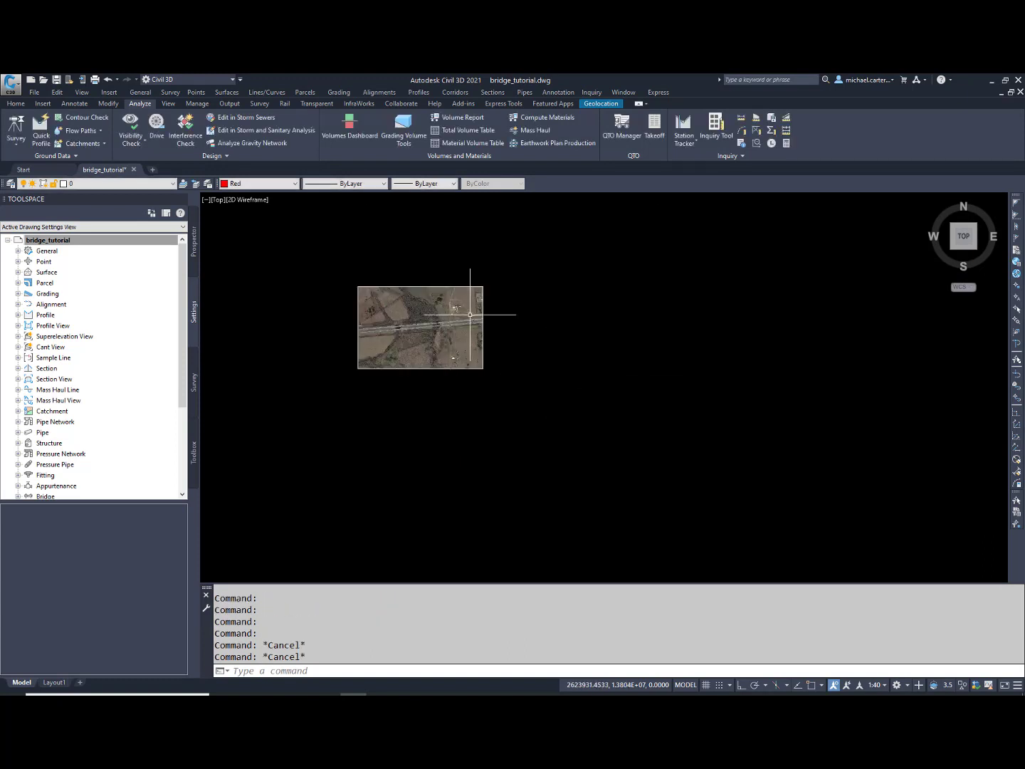
type("dr")
key("Return")
left_click_drag(481, 288, 471, 284)
type("b")
key("Return")
key("Return")
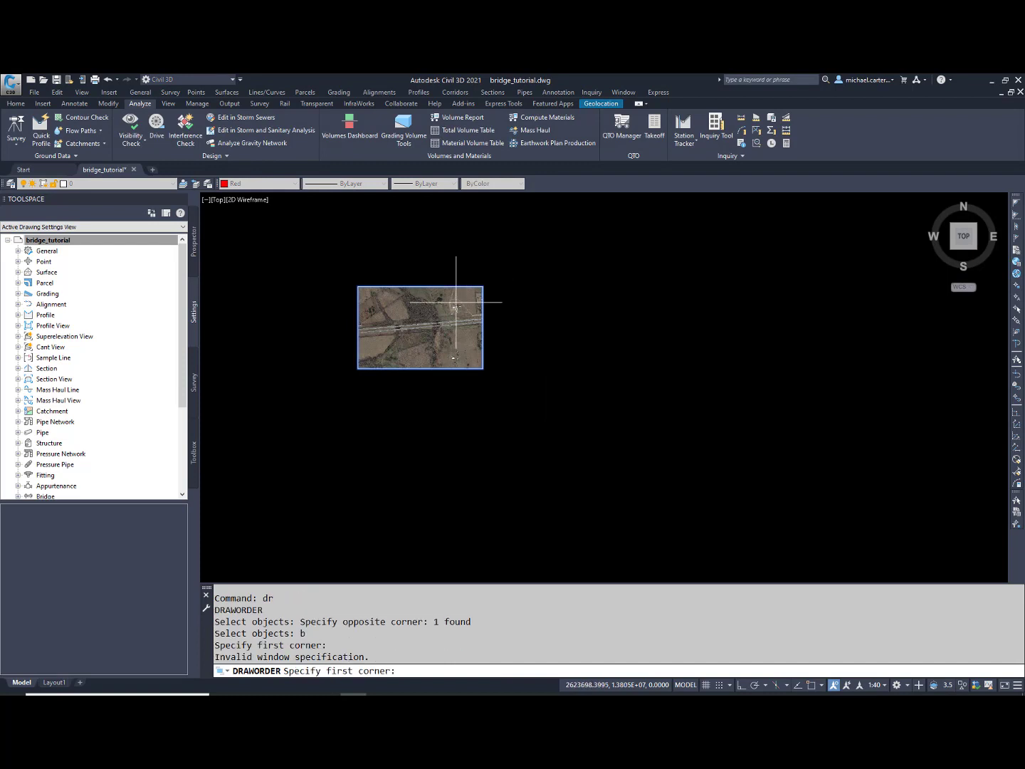
type("re")
key("Return")
scroll(456, 303, "up", 5)
key("Escape")
key("Escape")
key("Escape")
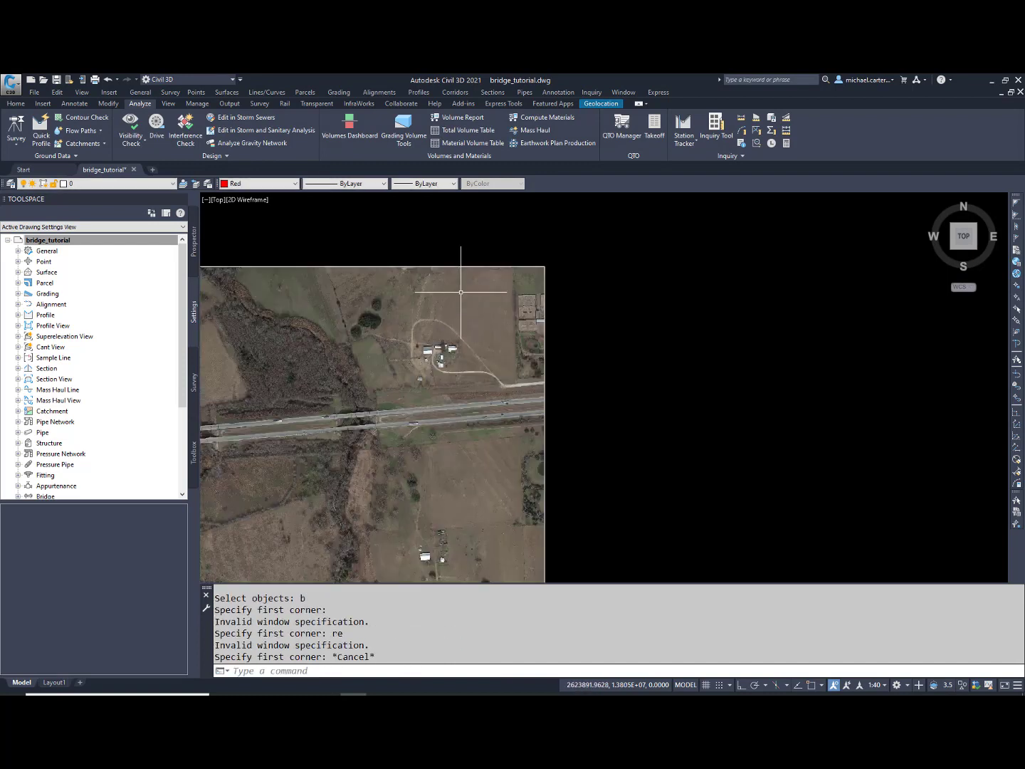
Send the large GE-Road image to the back of the draw order, behind the GE-Bridge image.
type("dr")
key("Return")
left_click(537, 259)
left_click(535, 297)
key("Return")
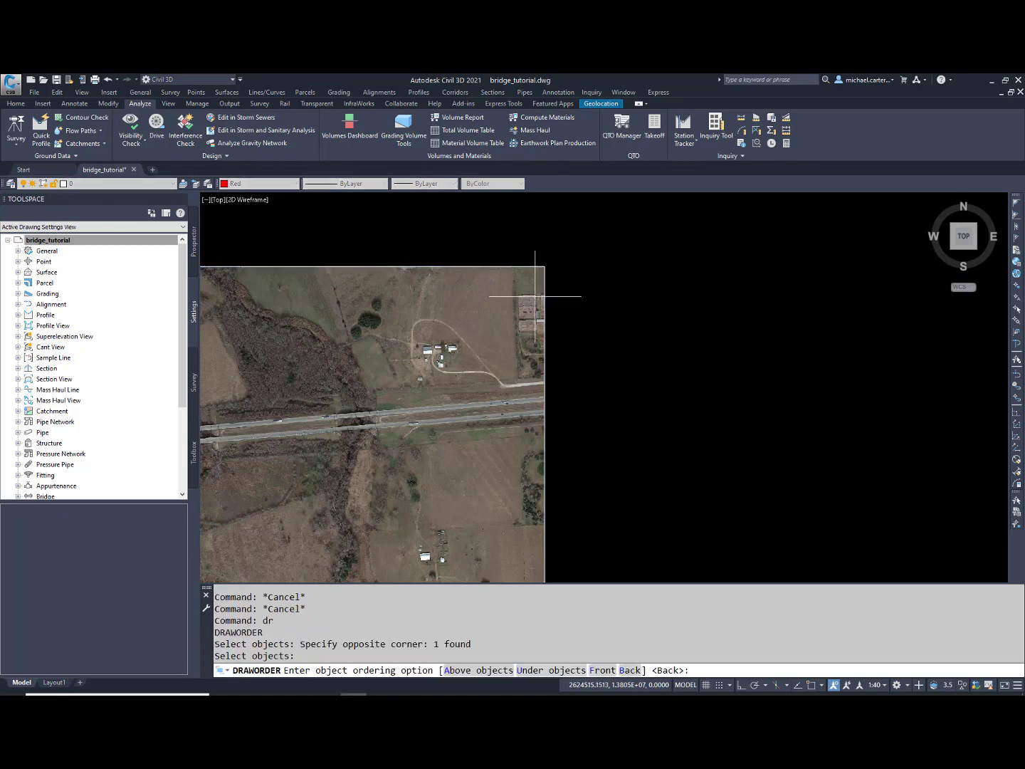
type("b")
key("Return")
key("Escape")
scroll(530, 396, "up", 6)
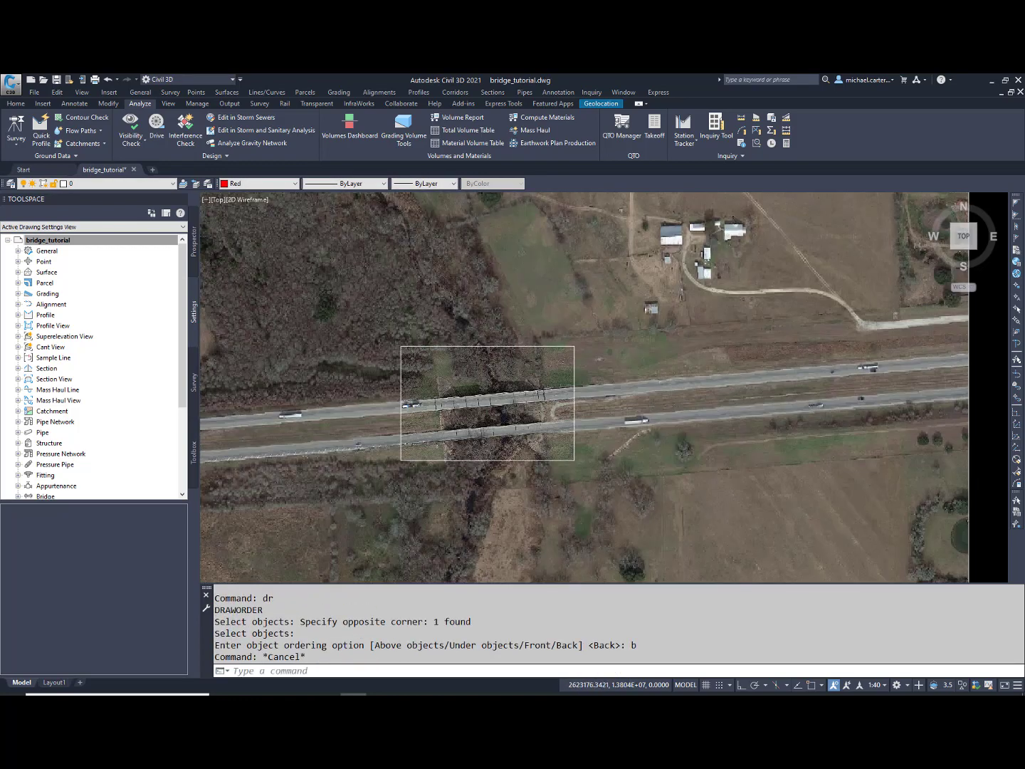
key("Escape")
key("Escape")
Import the XS-LN and Stream_LN shapefiles from the RAS-Bridge folder into the drawing with MAPIMPORT.
type("m")
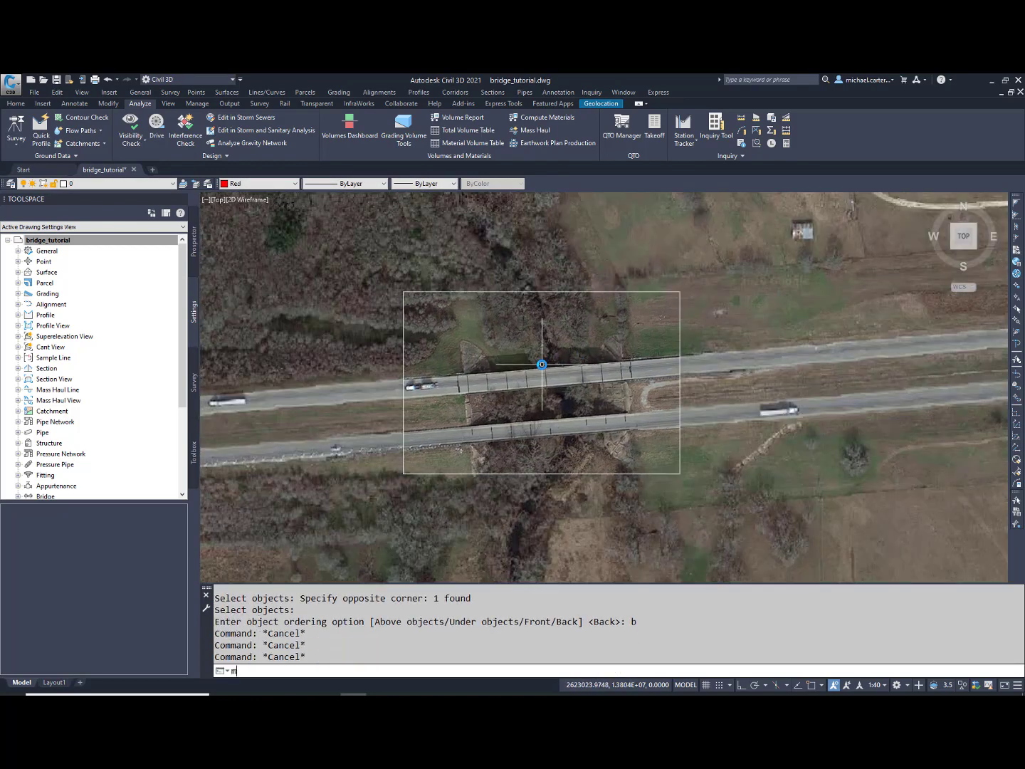
type("apimport")
key("Return")
left_click(373, 289)
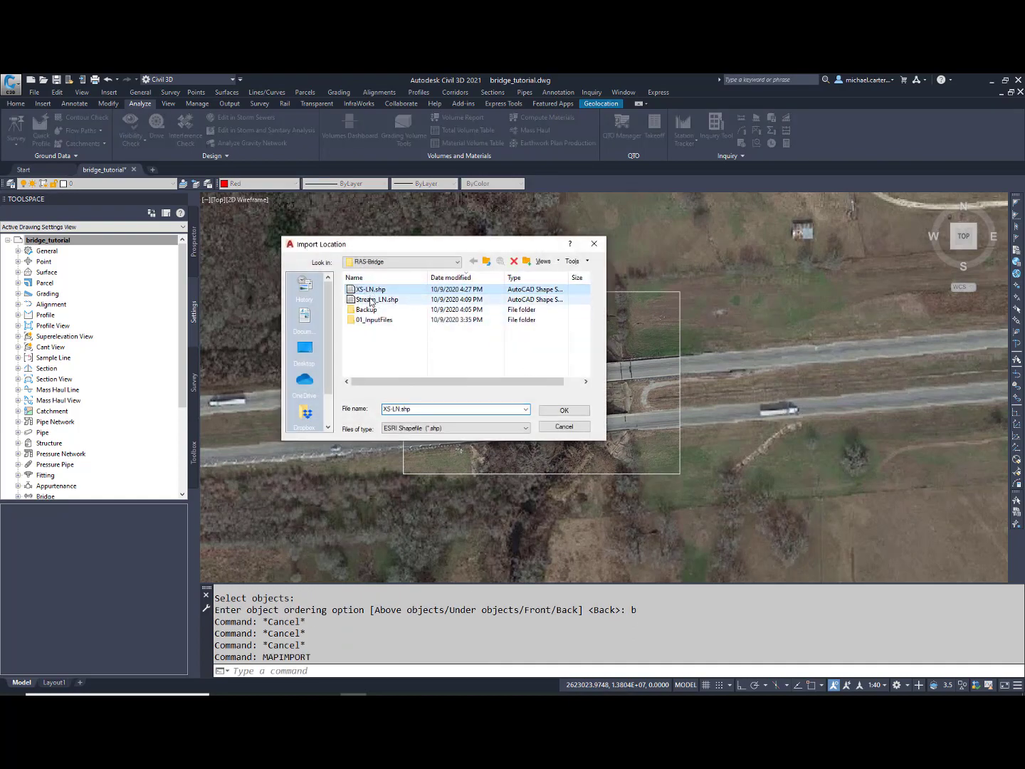
left_click(374, 300, "ctrl")
left_click(578, 411)
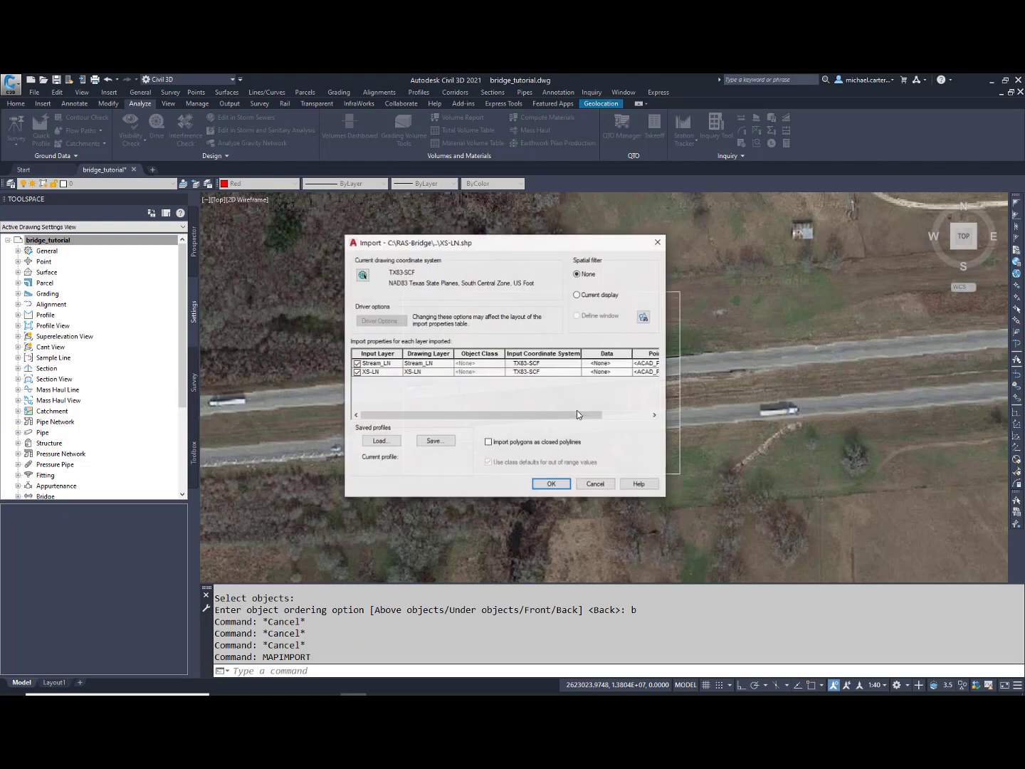
left_click(552, 484)
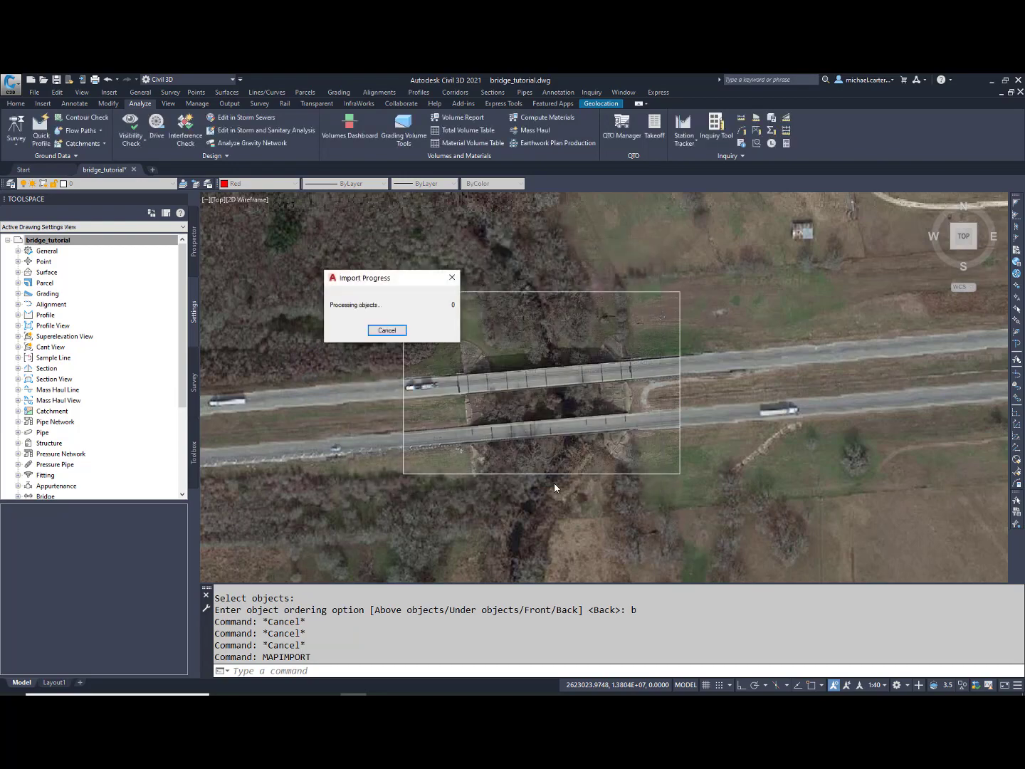
Draw a polyline along the northern roadway from east of the river bridge to near the aerial image's west edge.
scroll(510, 310, "down", 2)
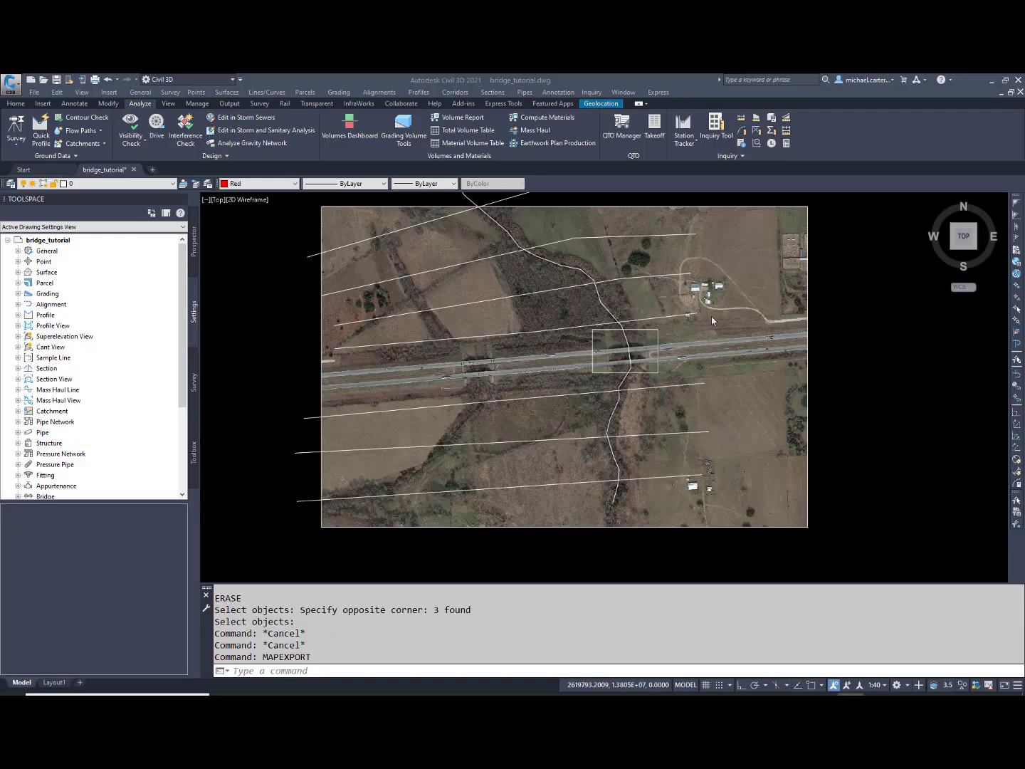
scroll(686, 348, "up", 5)
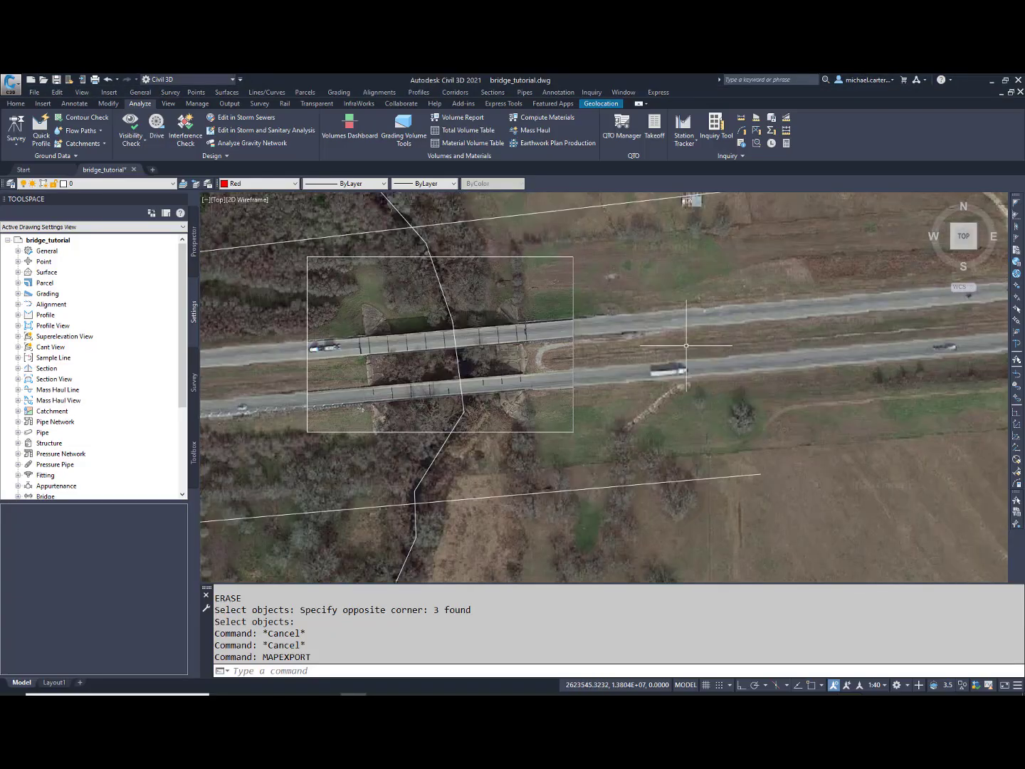
type("pl")
key("Return")
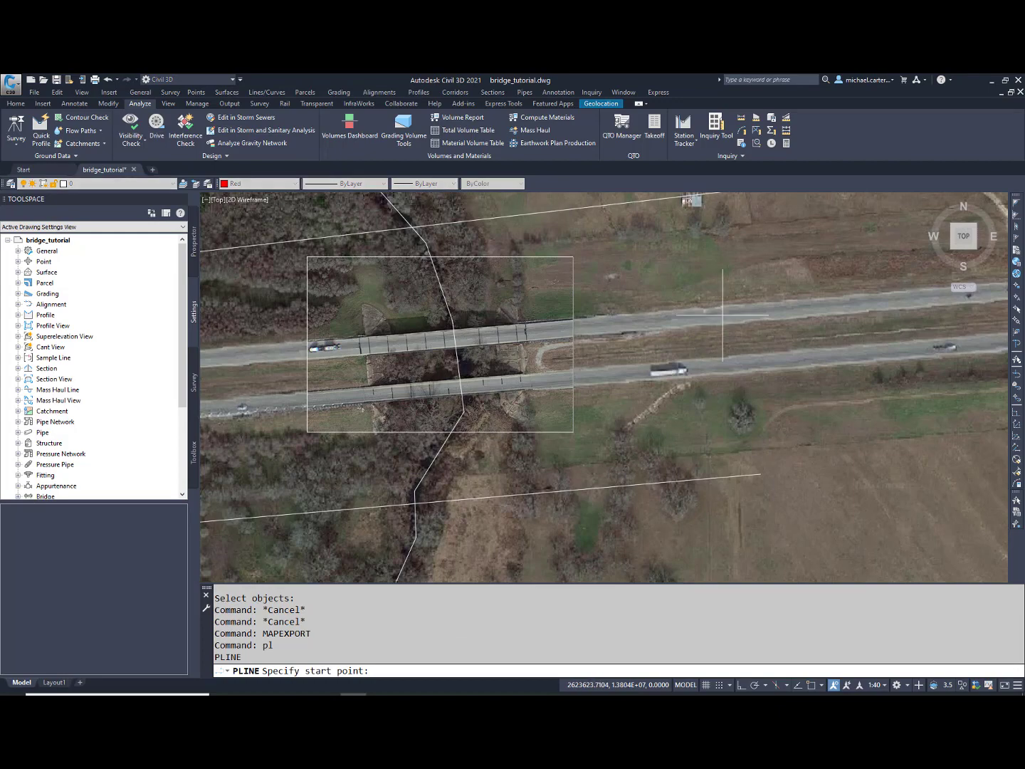
left_click(722, 315)
left_click_drag(332, 357, 578, 336)
left_click(458, 340)
scroll(456, 340, "down", 2)
mouse_move(328, 366)
left_mouse_down()
mouse_move(681, 320)
mouse_move(458, 349)
left_mouse_up()
scroll(301, 372, "down", 2)
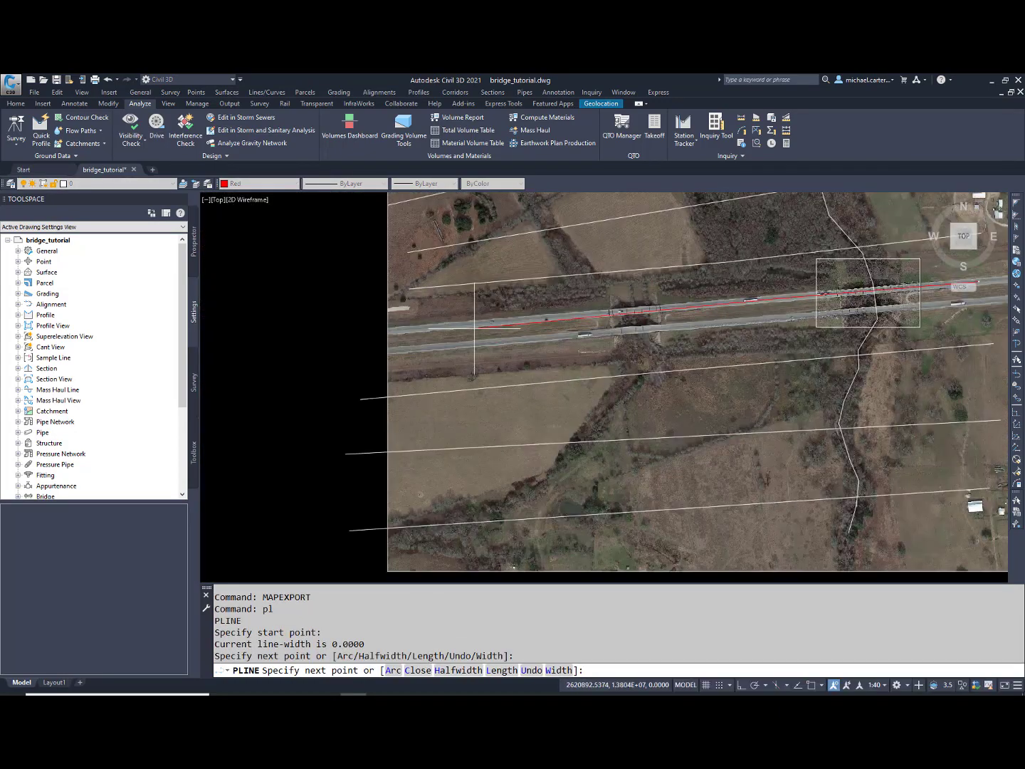
left_click(409, 329)
key("Return")
Offset the northern roadway polyline by 40 ft to both its north and south sides.
left_click_drag(875, 286, 613, 326)
scroll(613, 327, "up", 6)
key("Escape")
key("Escape")
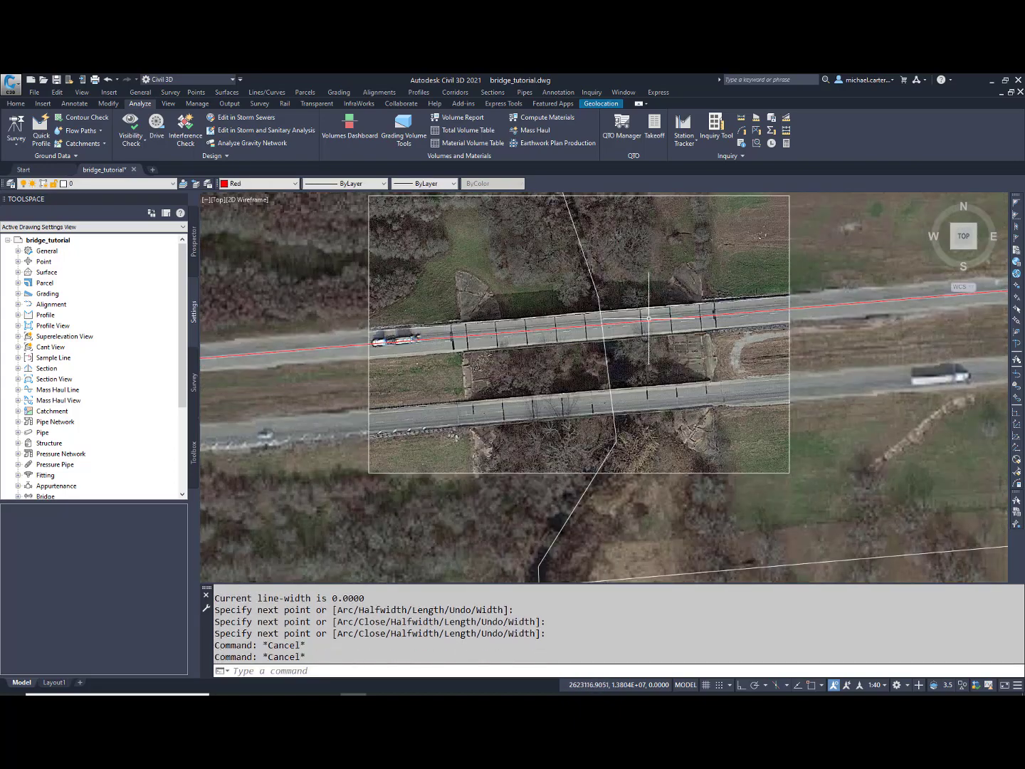
type("o")
key("Return")
type("40")
key("Return")
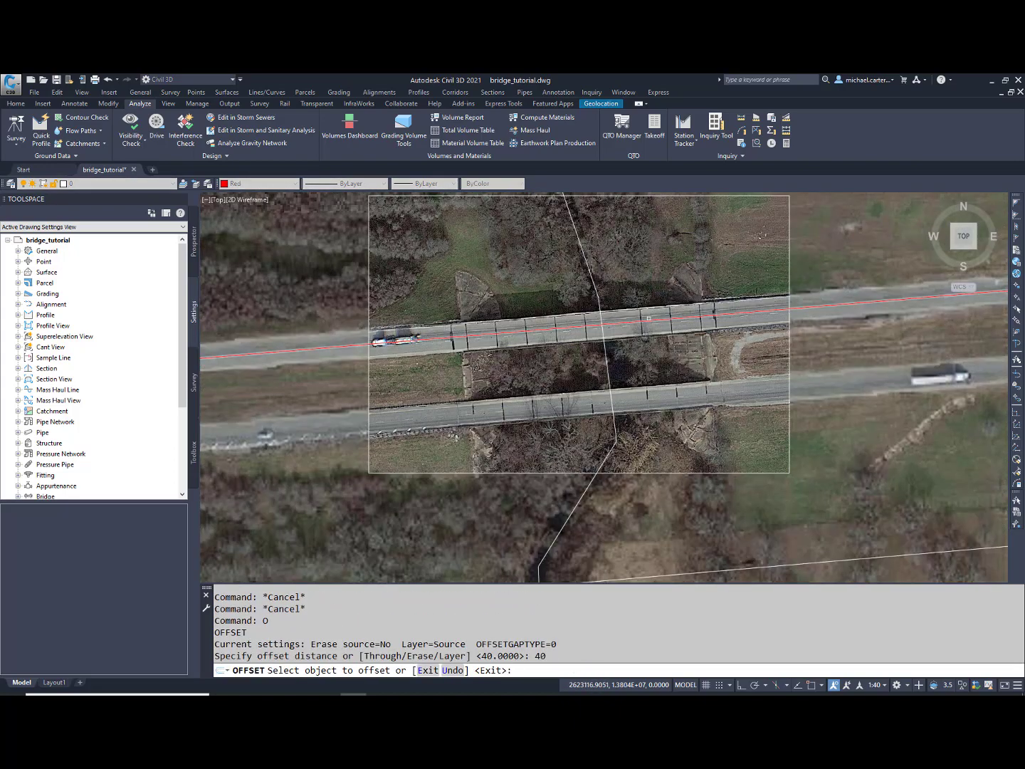
left_click(648, 321)
left_click(643, 260)
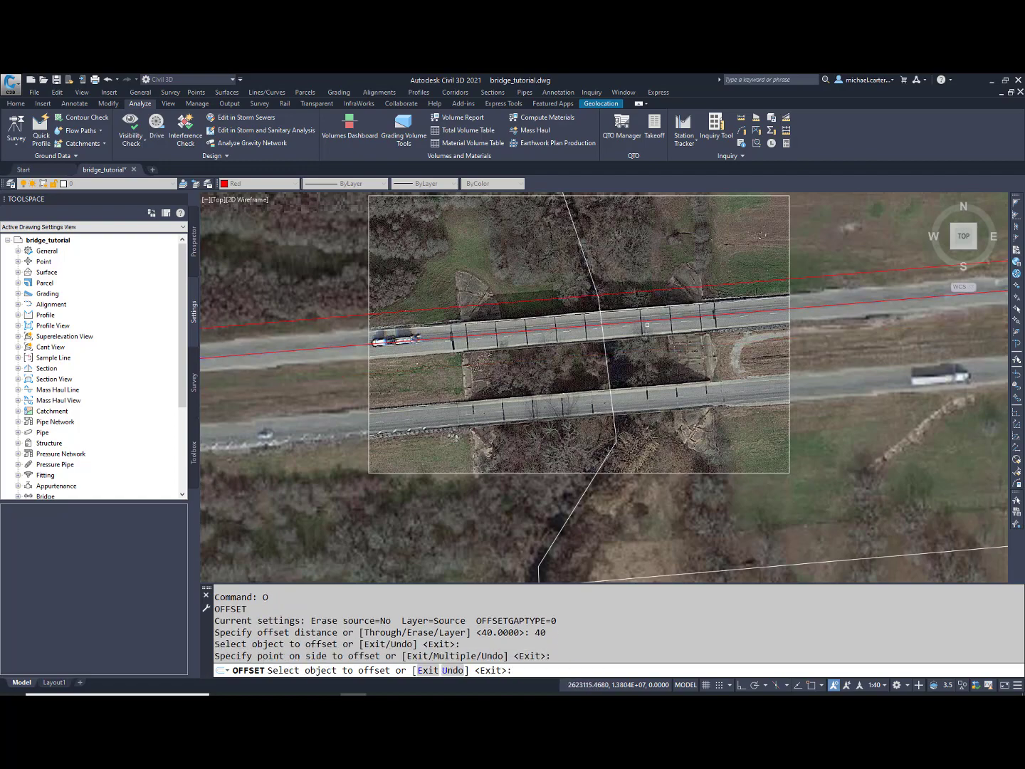
left_click(645, 323)
left_click(651, 358)
key("Return")
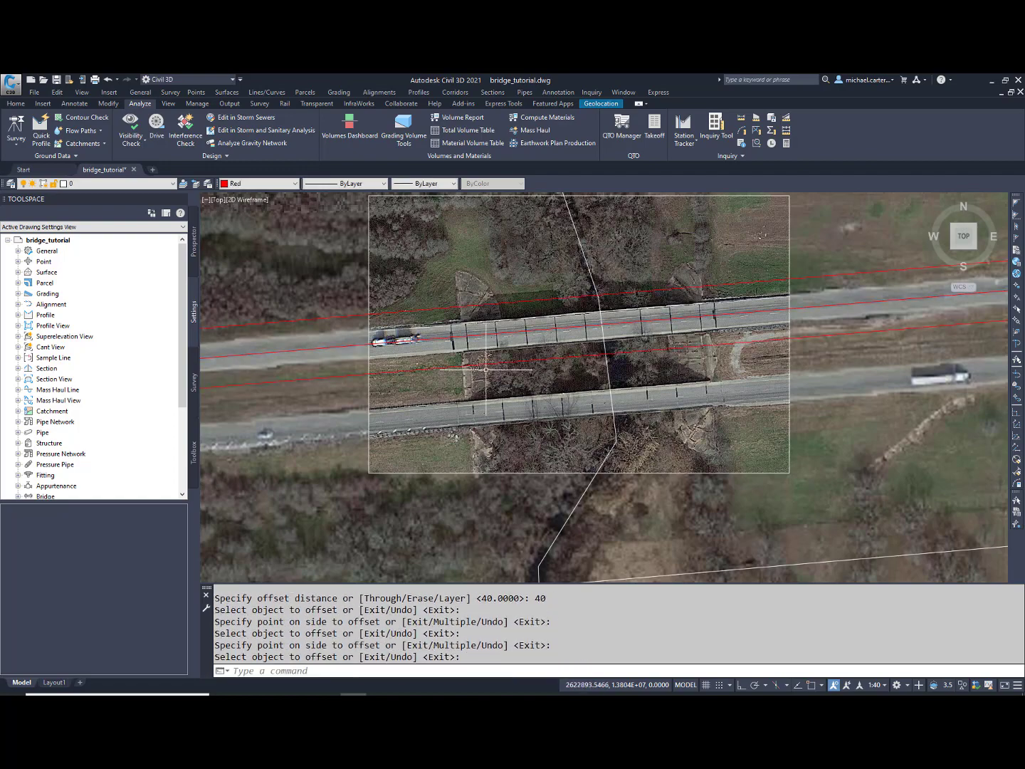
Start a MAPEXPORT to an ESRI shapefile named XS-LN_rev1.shp in the C:\RAS-Bridge folder.
scroll(784, 345, "down", 8)
scroll(551, 377, "down", 1)
scroll(526, 398, "down", 2)
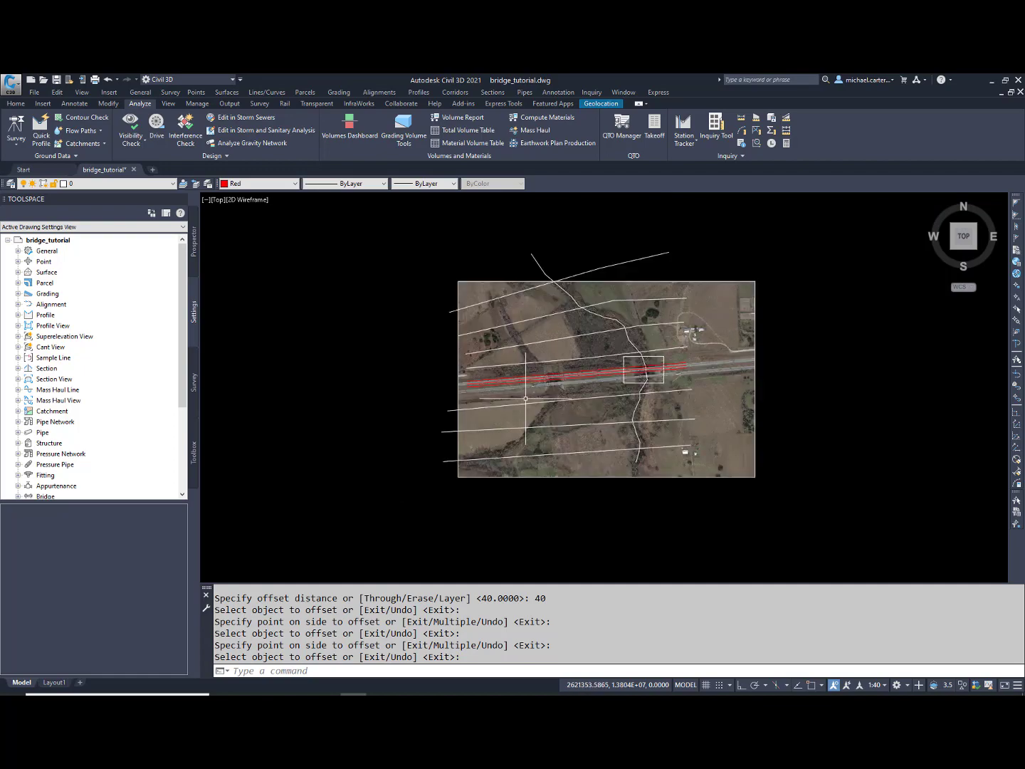
key("Escape")
key("Escape")
type("map")
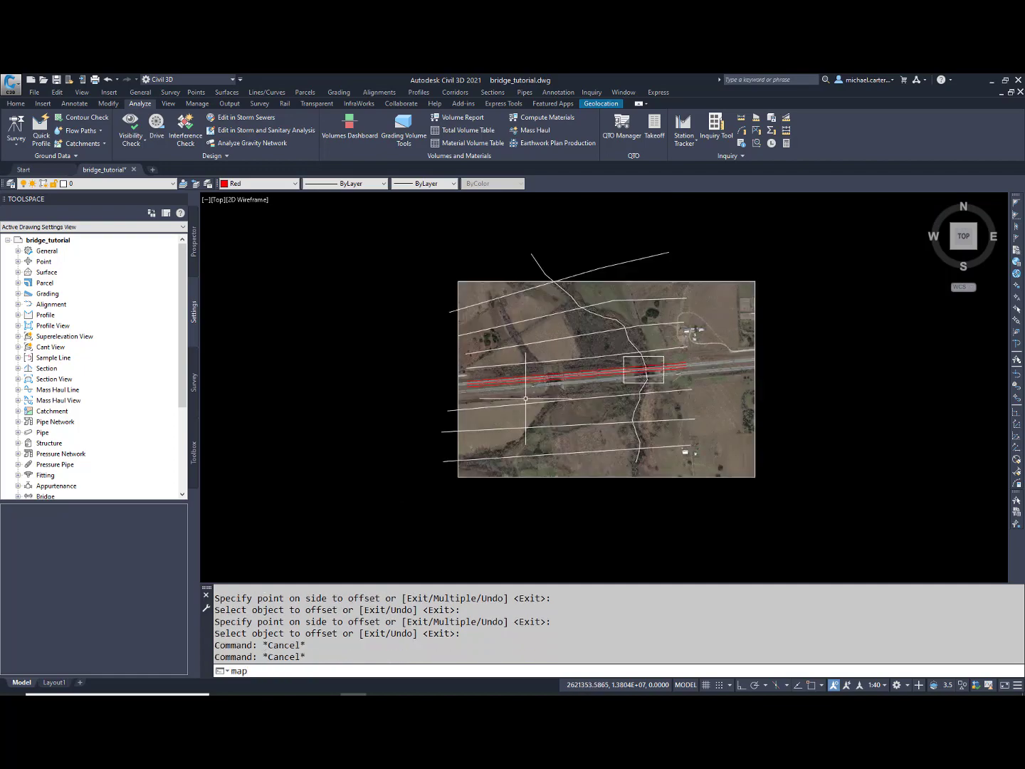
type("ecx")
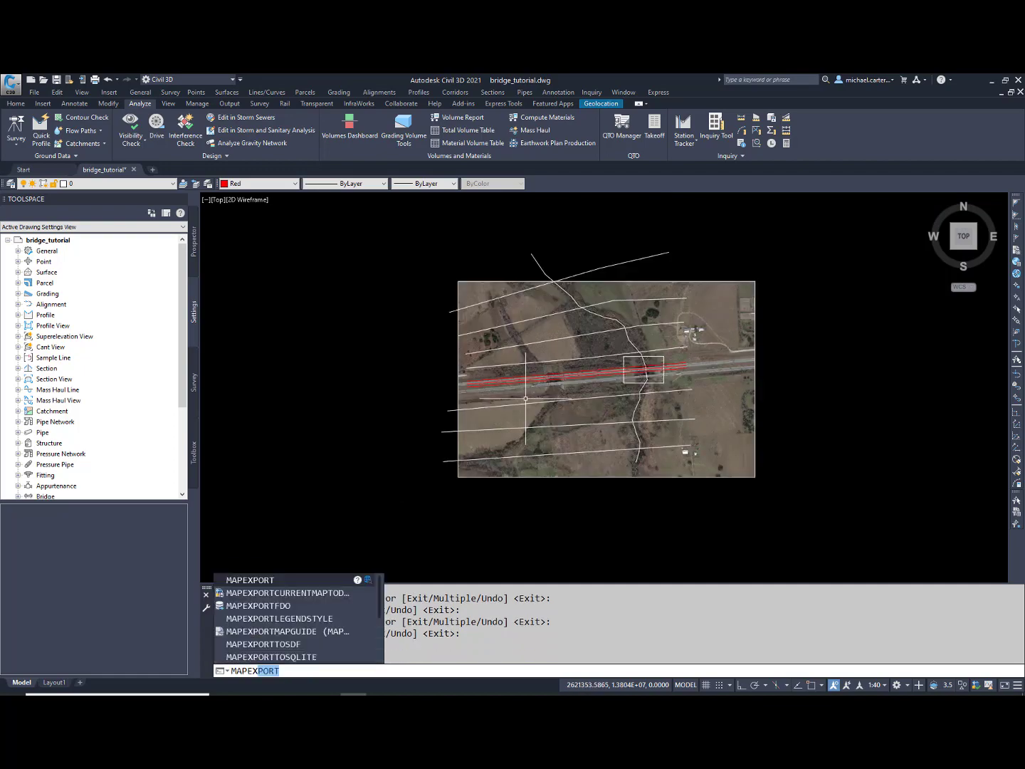
key("Return")
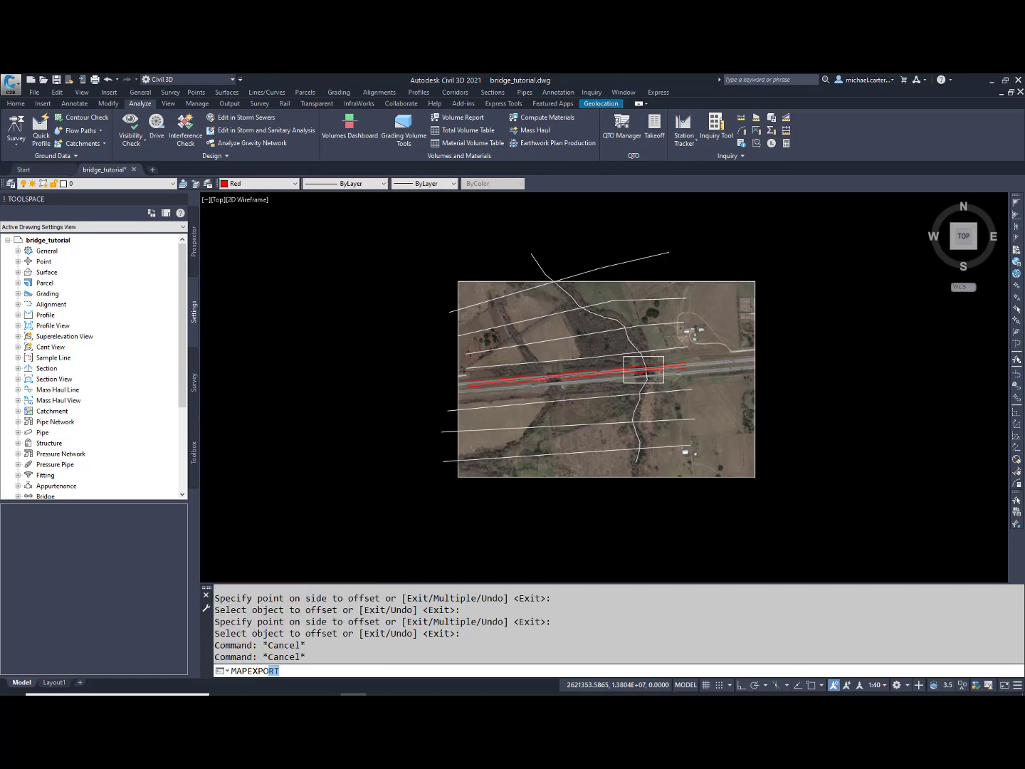
key("Return")
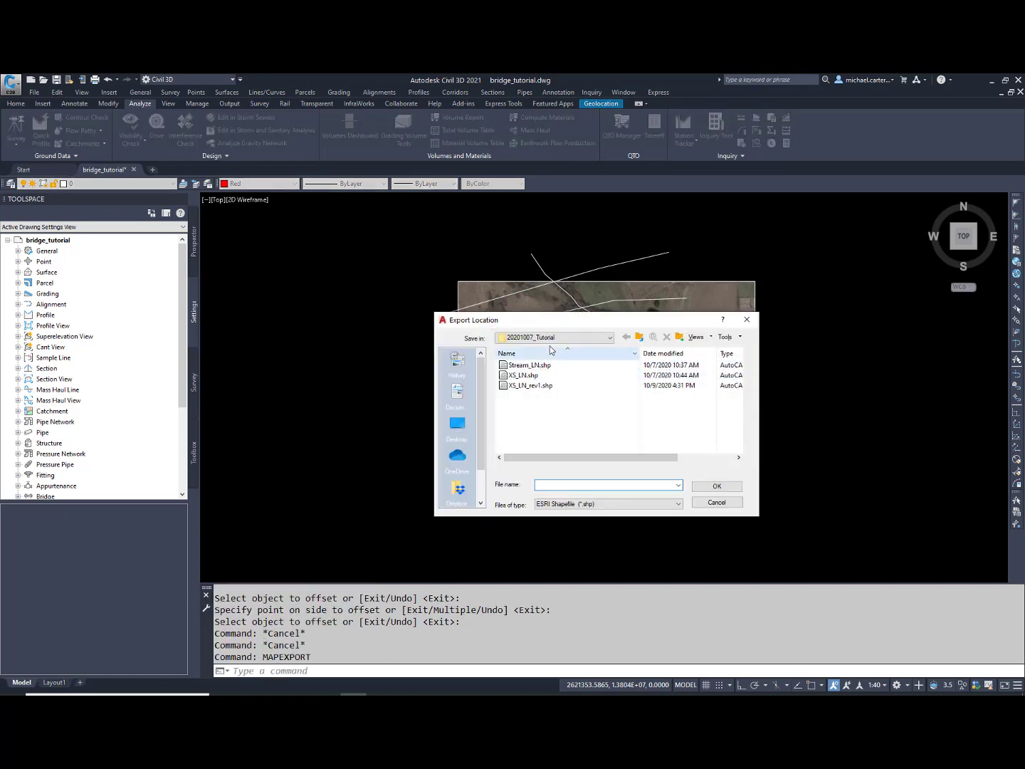
left_click(555, 337)
left_click(550, 362)
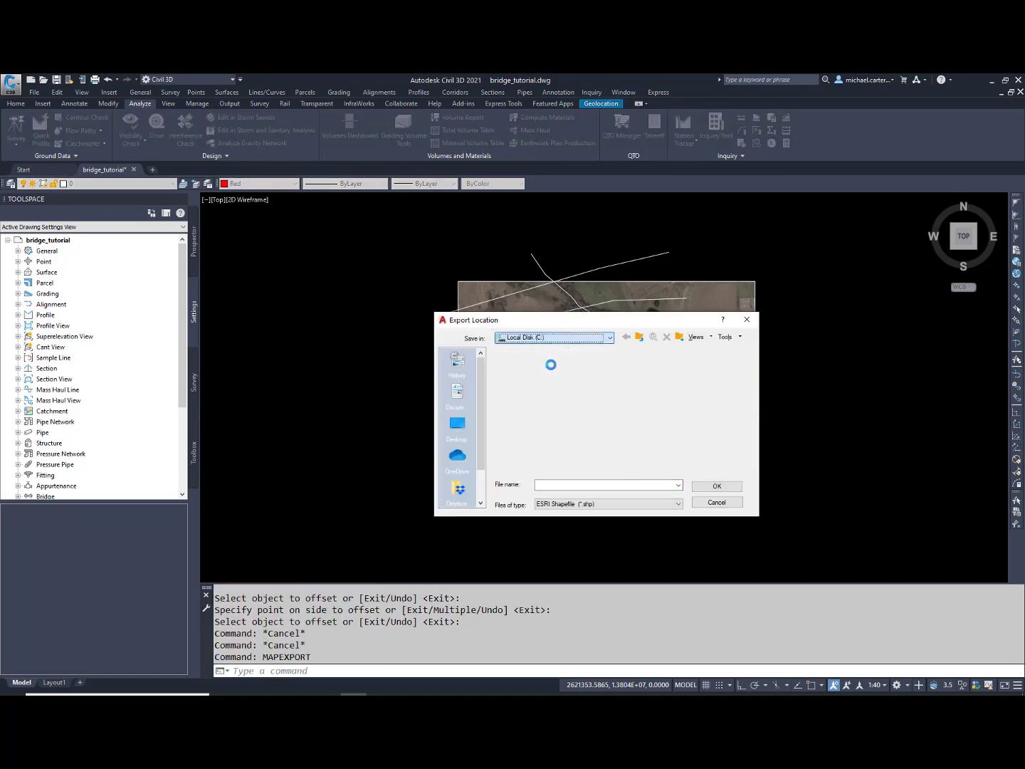
scroll(532, 373, "down", 5)
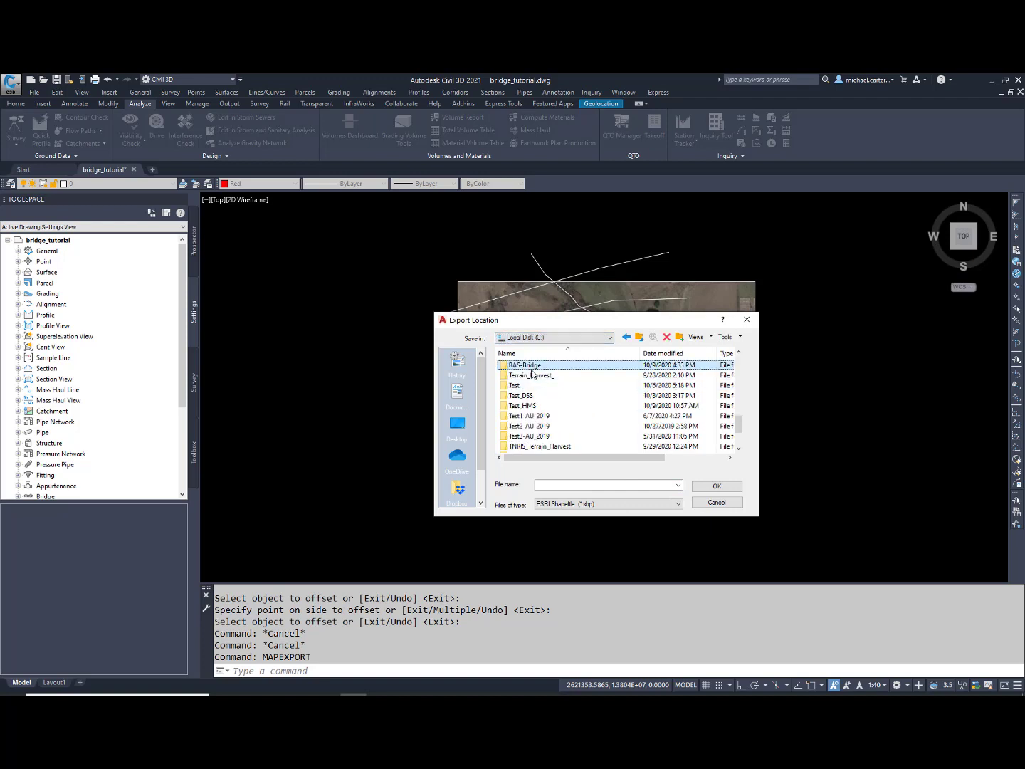
double_click(531, 366)
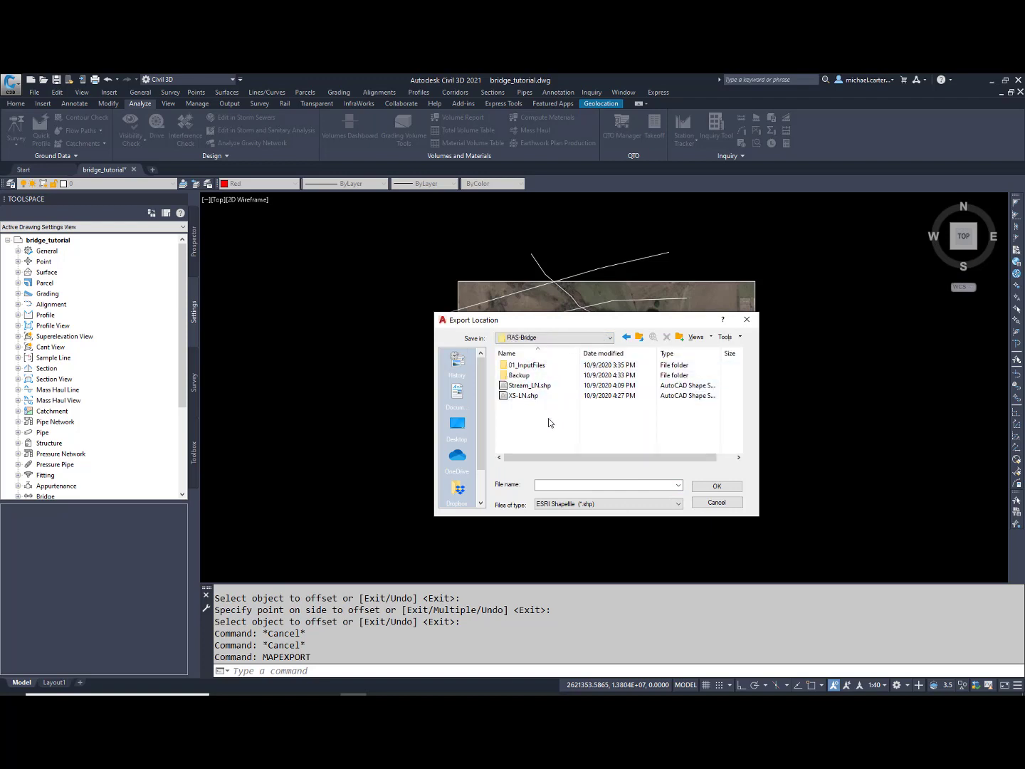
left_click(523, 394)
left_click(553, 485)
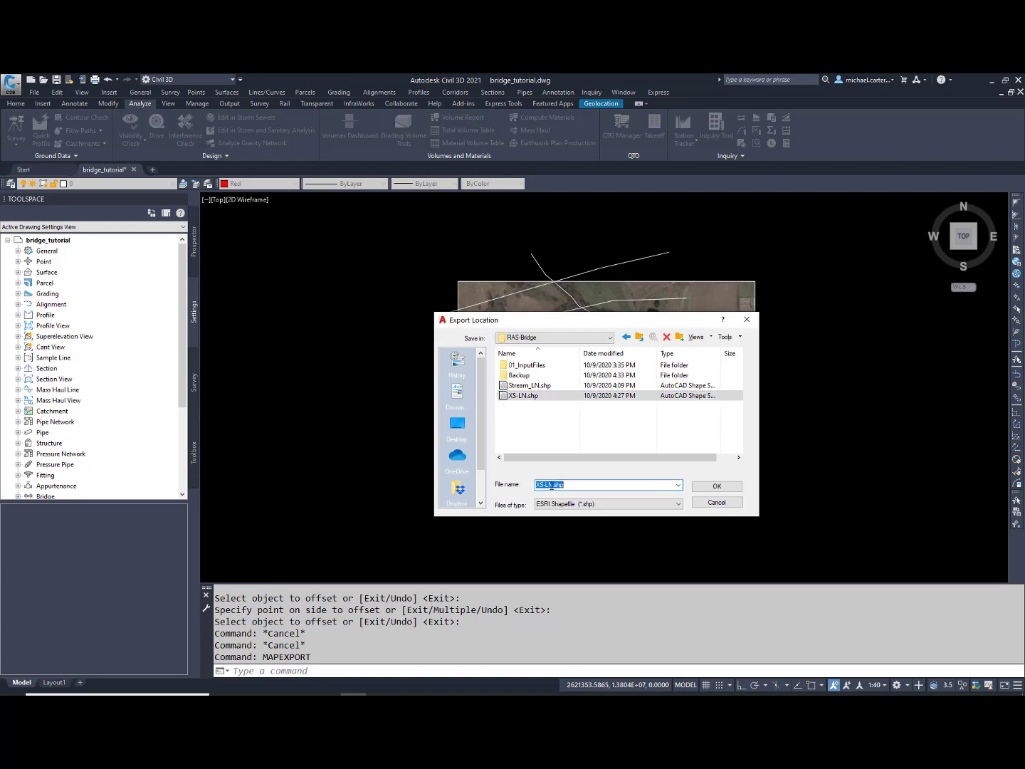
left_click(554, 485)
left_click(717, 485)
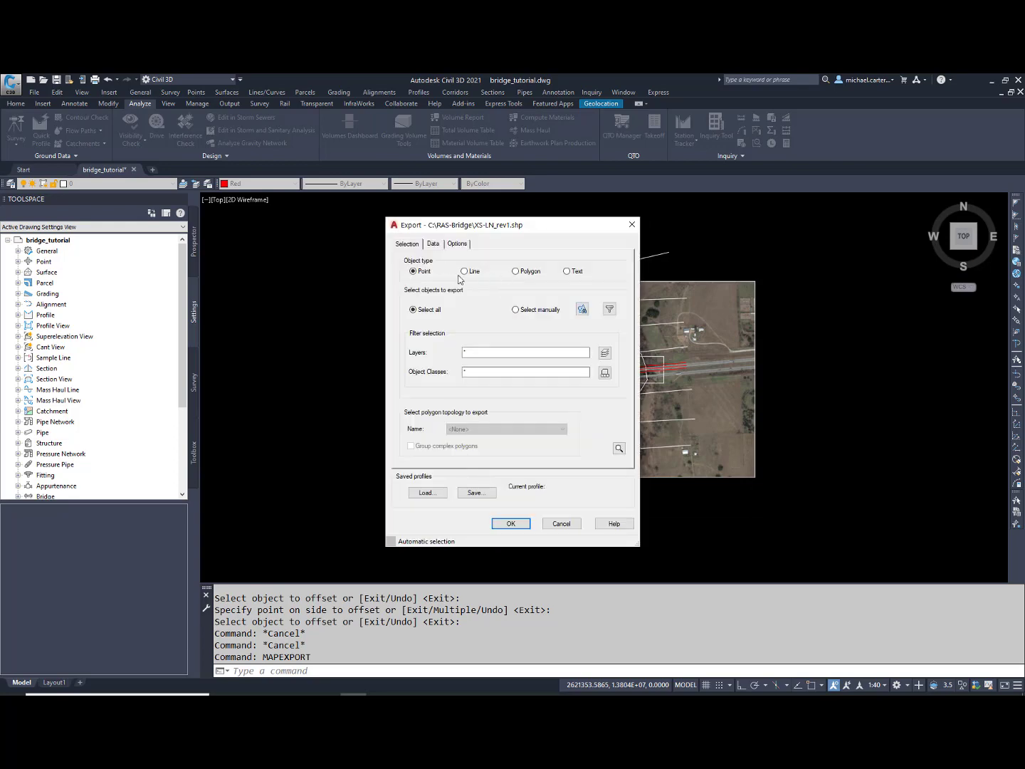
Export the seven cross-section lines and three red road lines as manually selected Line objects, leaving out the stream line.
left_click(516, 311)
left_click(582, 309)
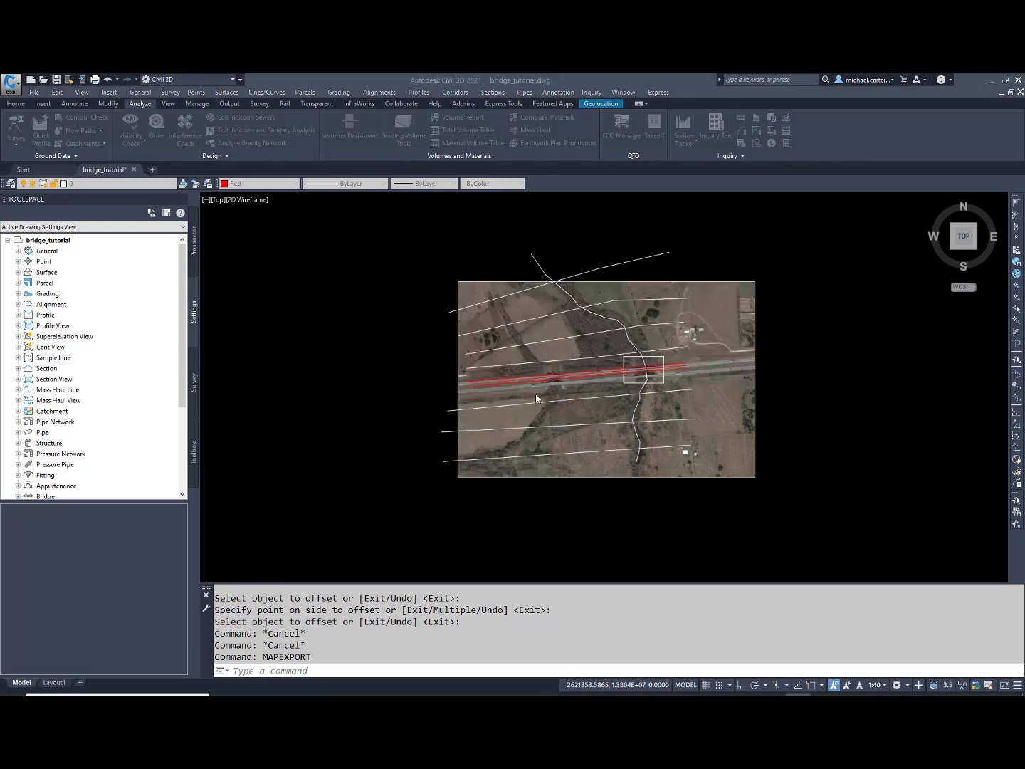
left_click(531, 464)
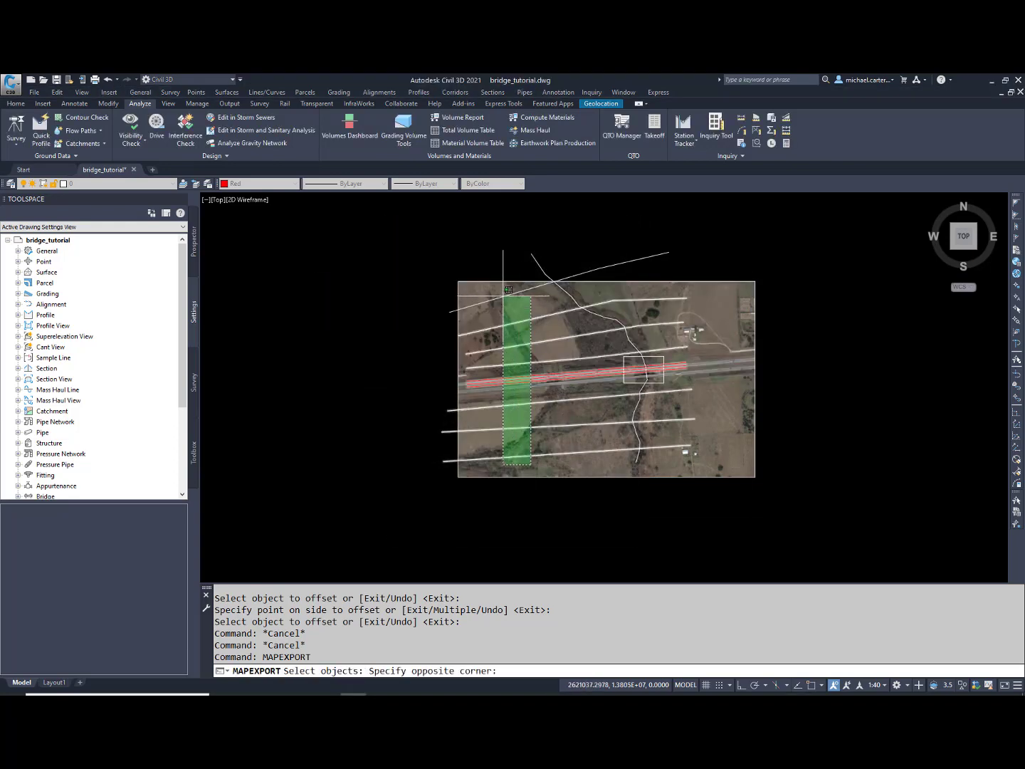
left_click(501, 291)
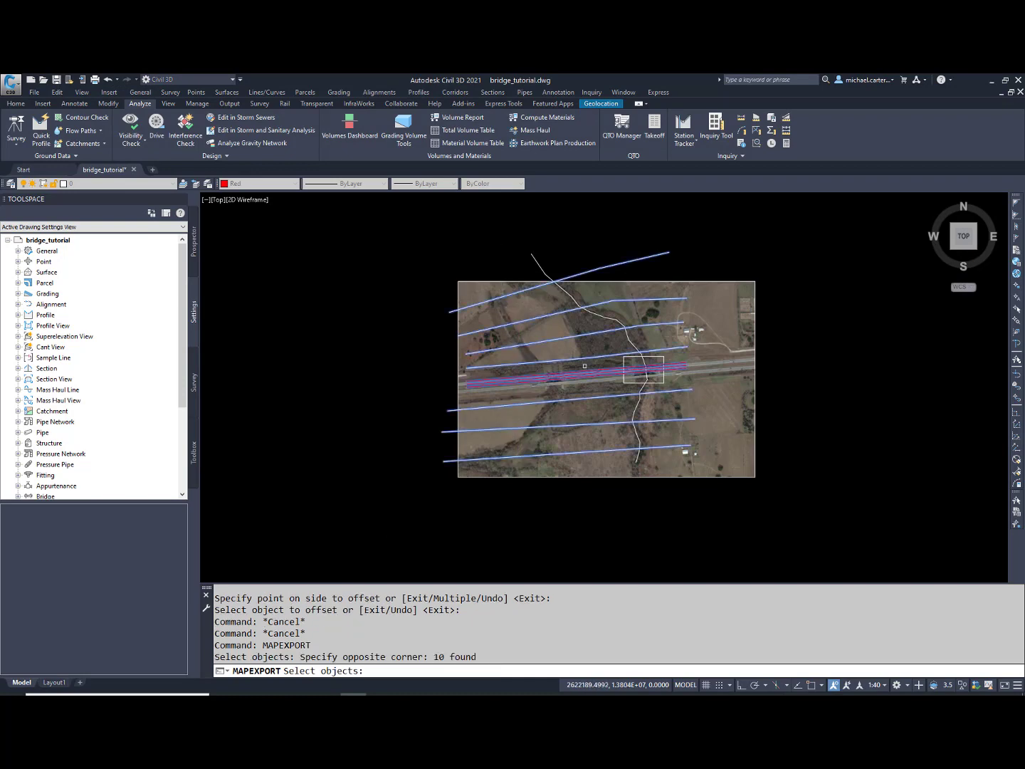
key("Return")
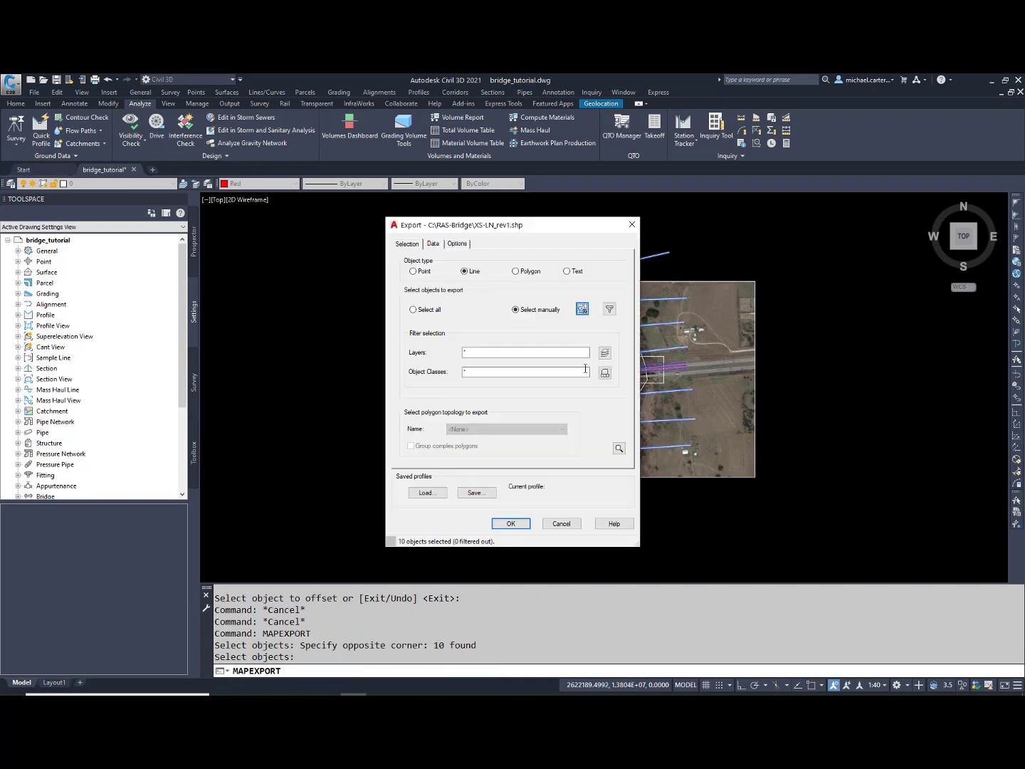
left_click(510, 523)
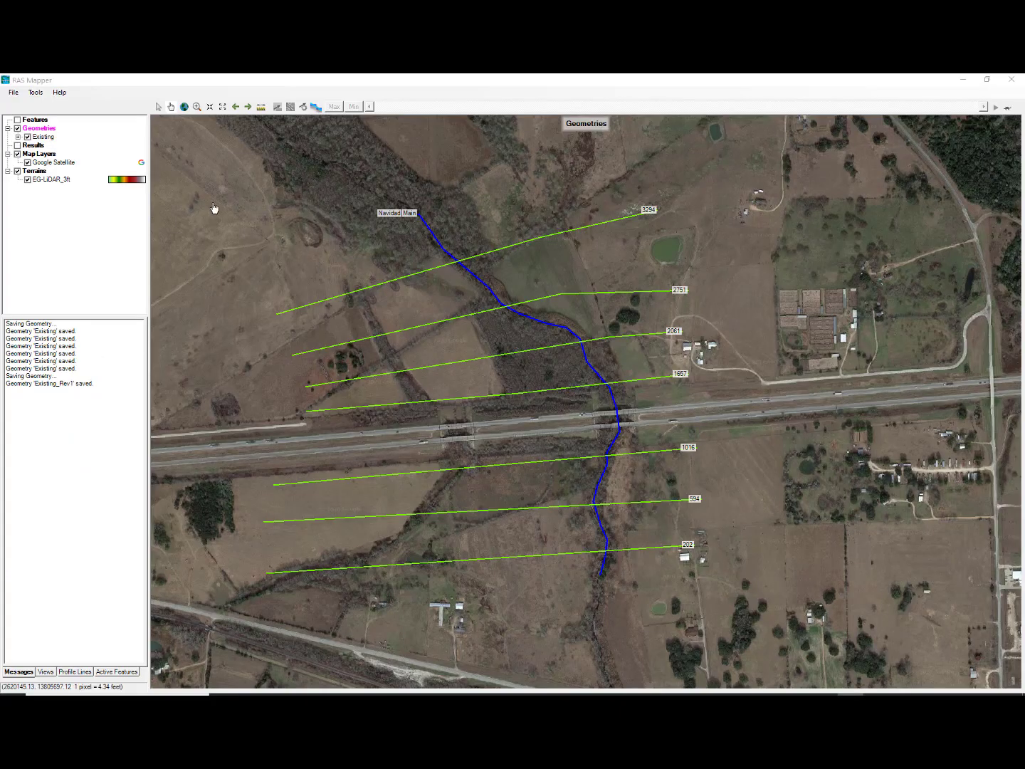
Switch to RAS Mapper and add a new geometry named Existing_rev1.
right_click(51, 131)
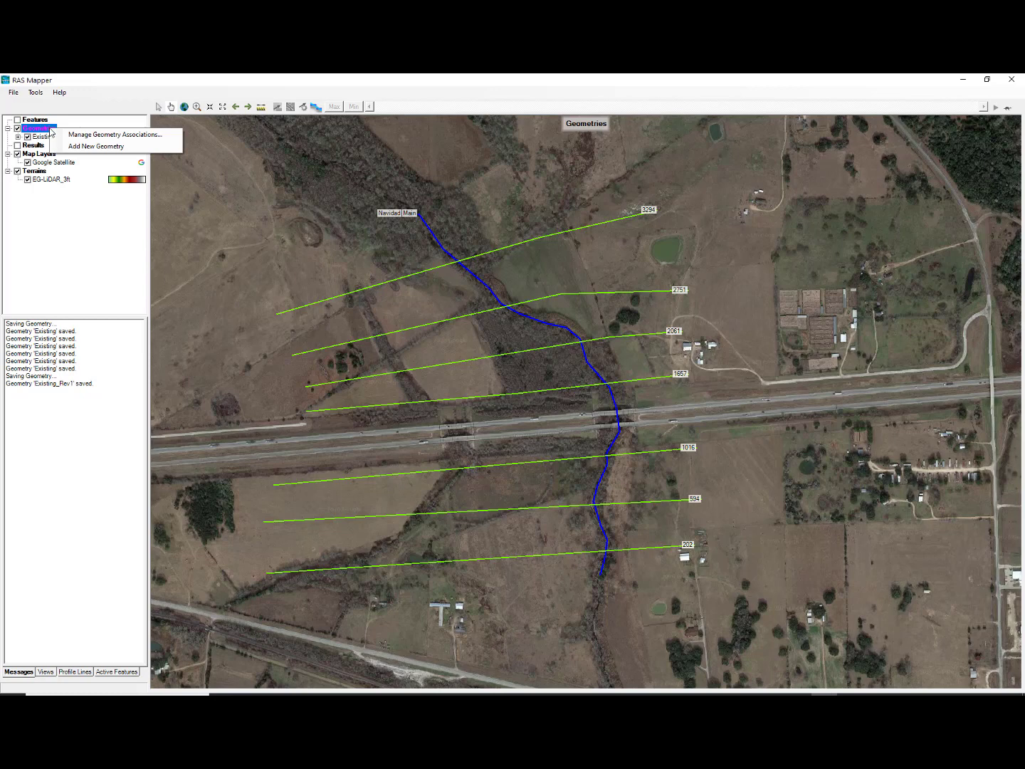
left_click(146, 146)
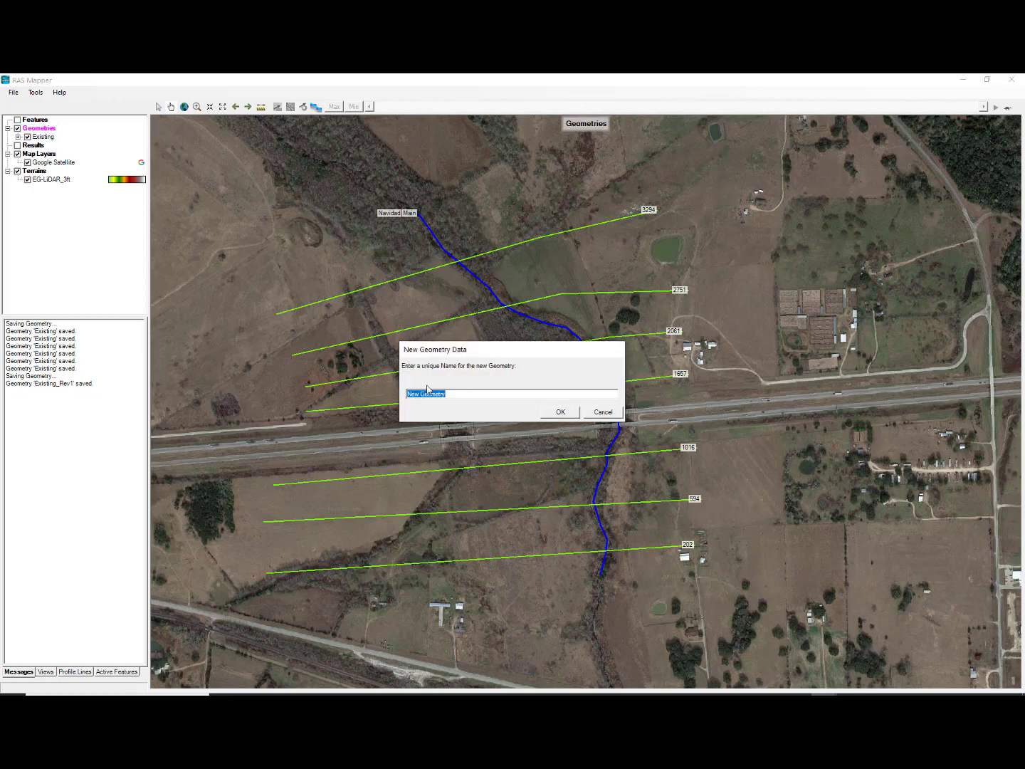
type("Existing_rev1")
left_click(562, 412)
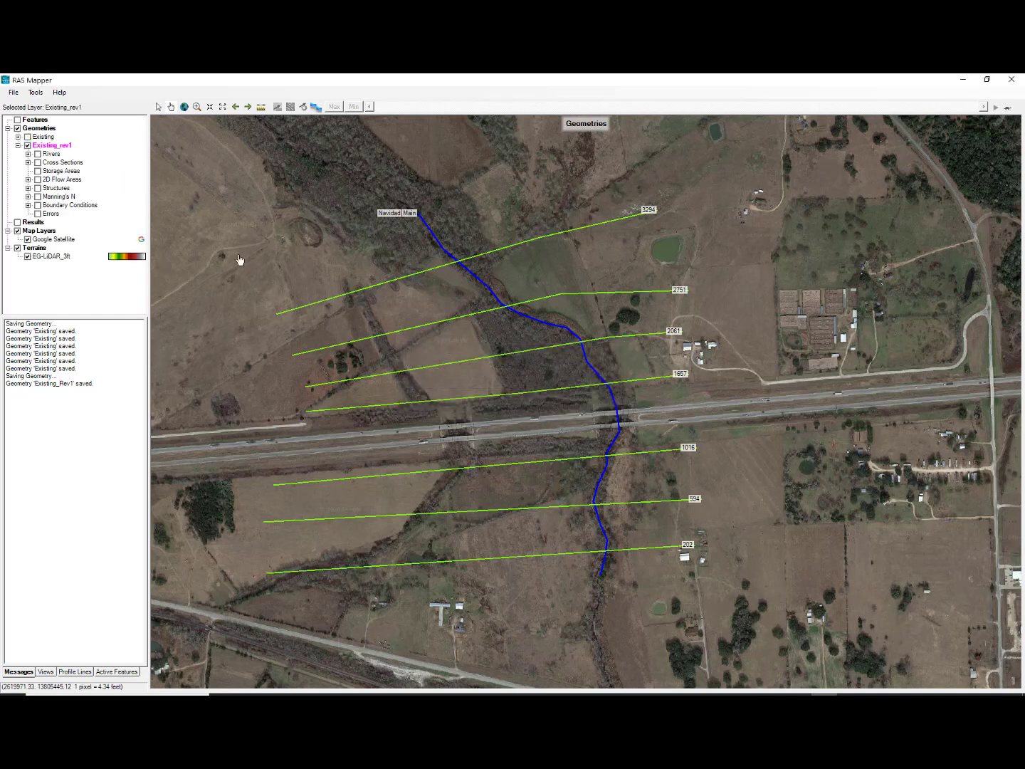
Start editing the Existing_rev1 geometry and import Stream_LN.shp as features of its Rivers layer.
right_click(52, 148)
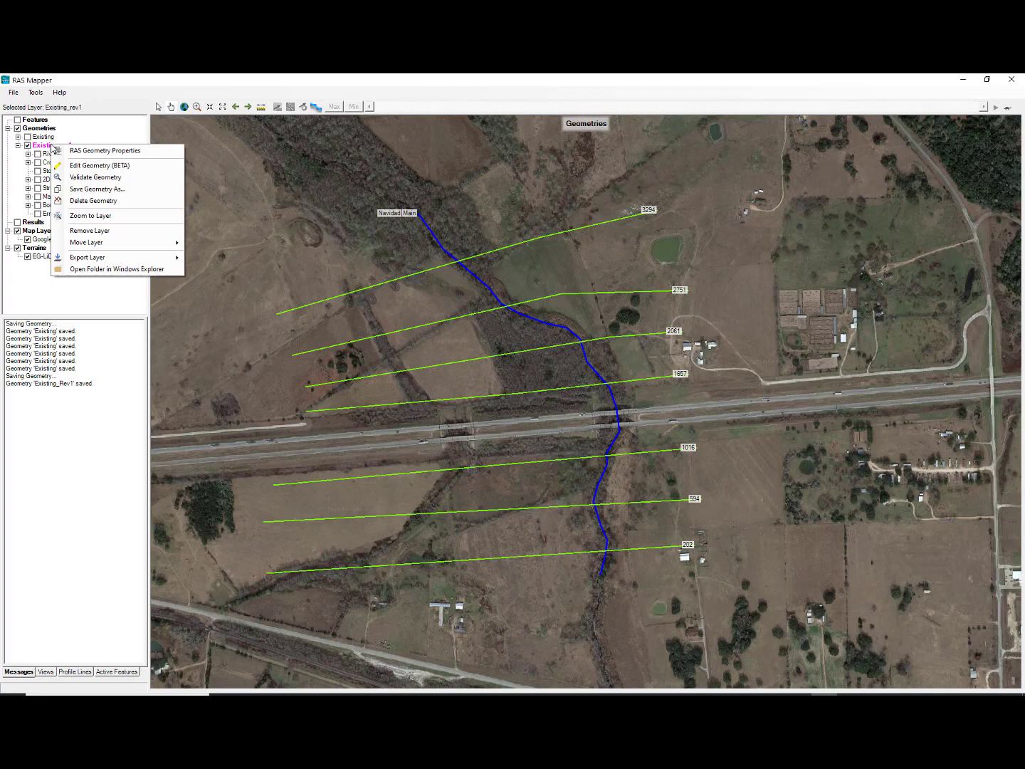
left_click(86, 165)
left_click(55, 156)
left_click(28, 155)
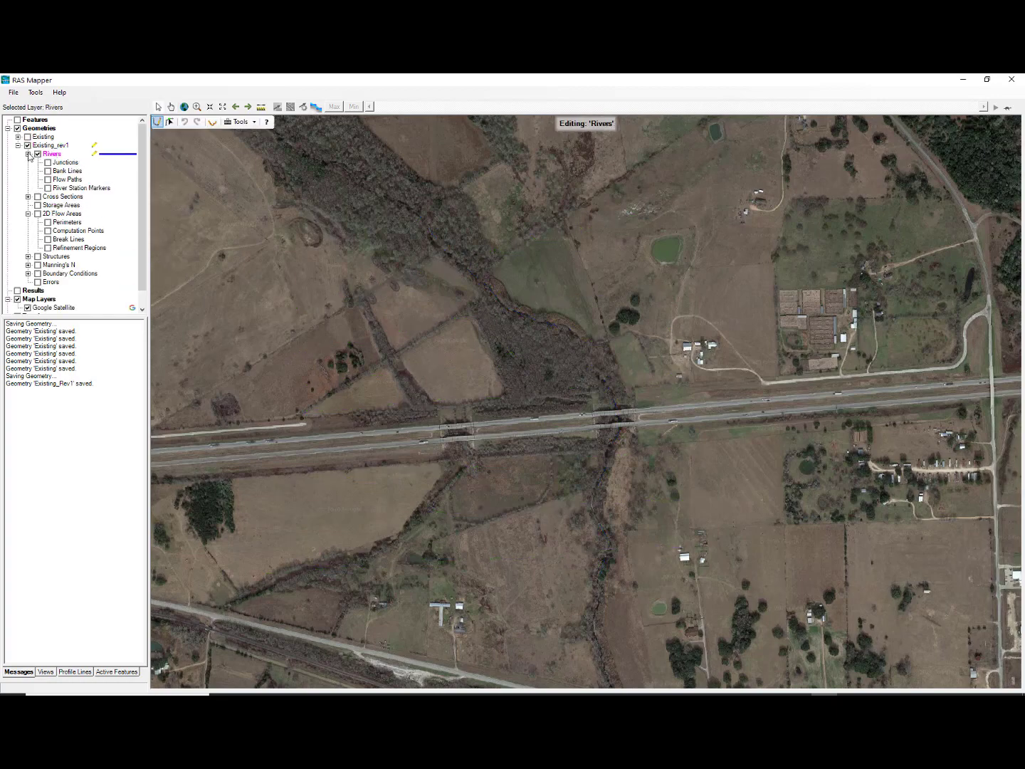
right_click(61, 156)
left_click(85, 158)
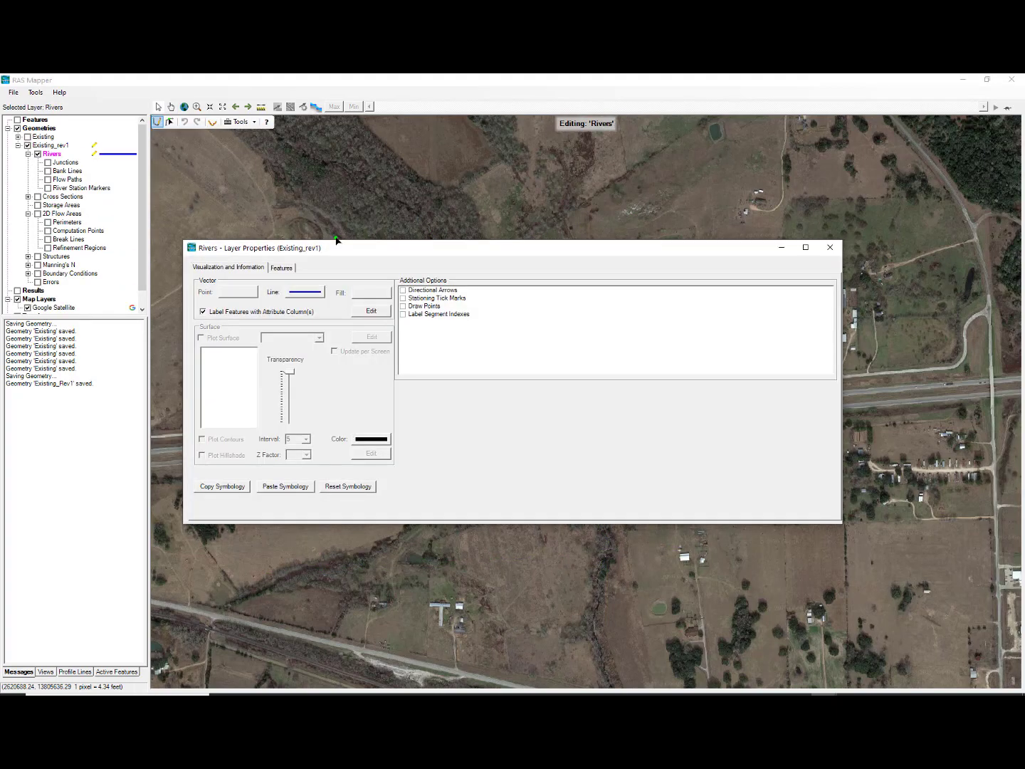
left_click(282, 268)
left_click(804, 505)
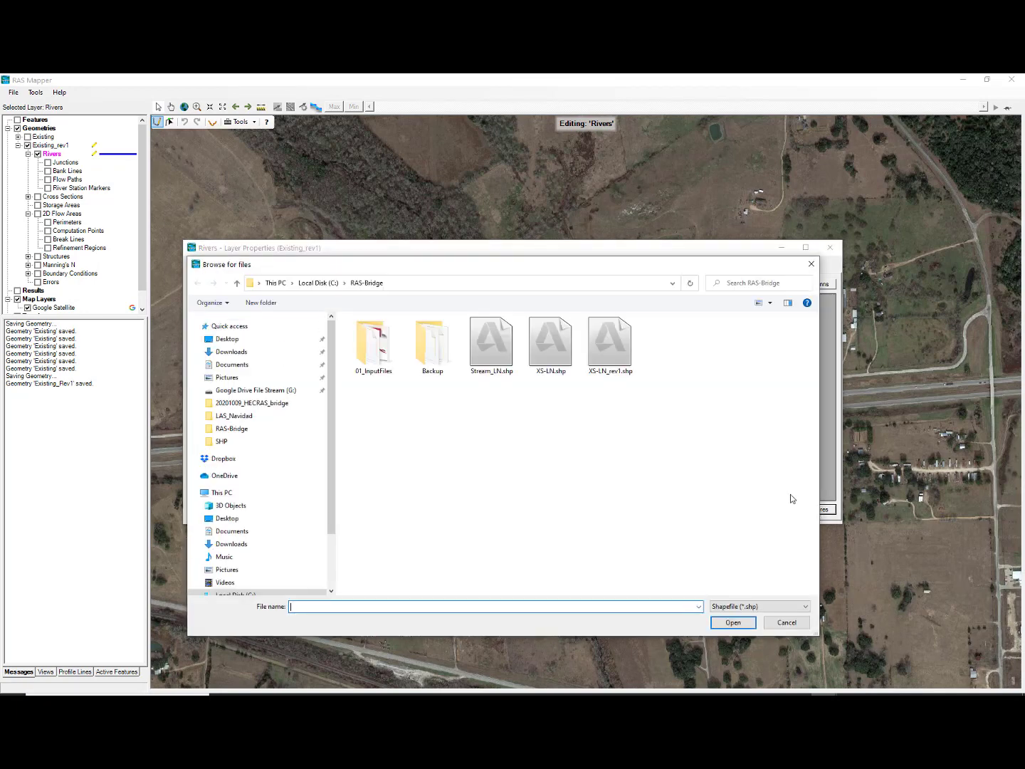
left_click(511, 372)
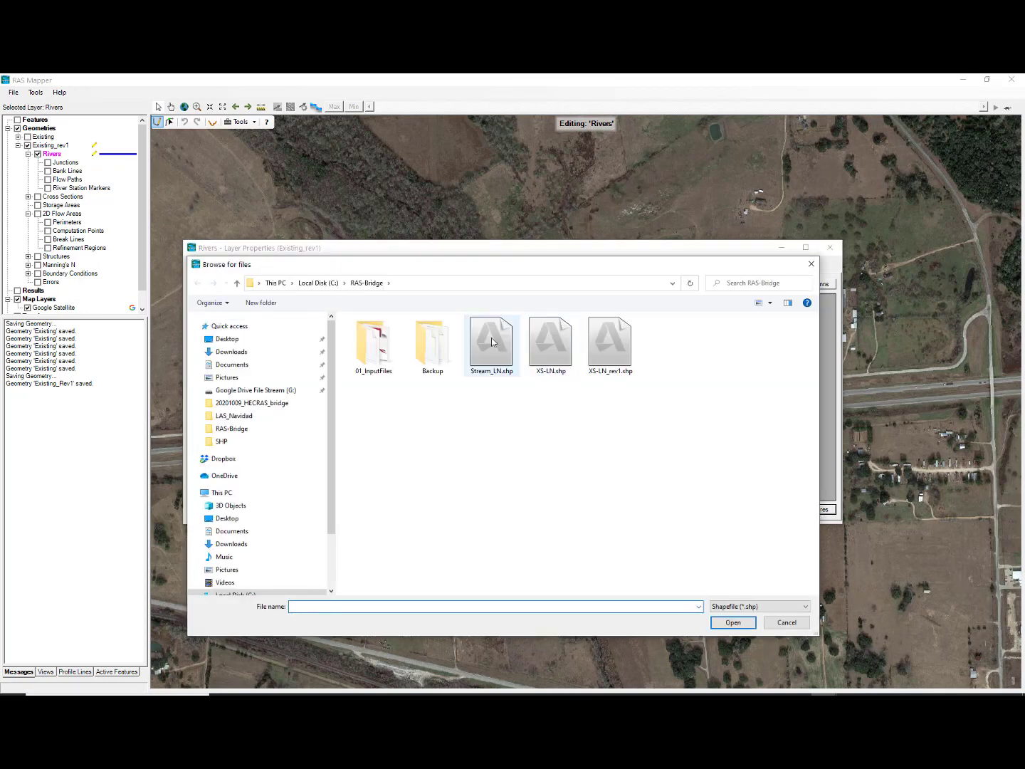
left_click(732, 621)
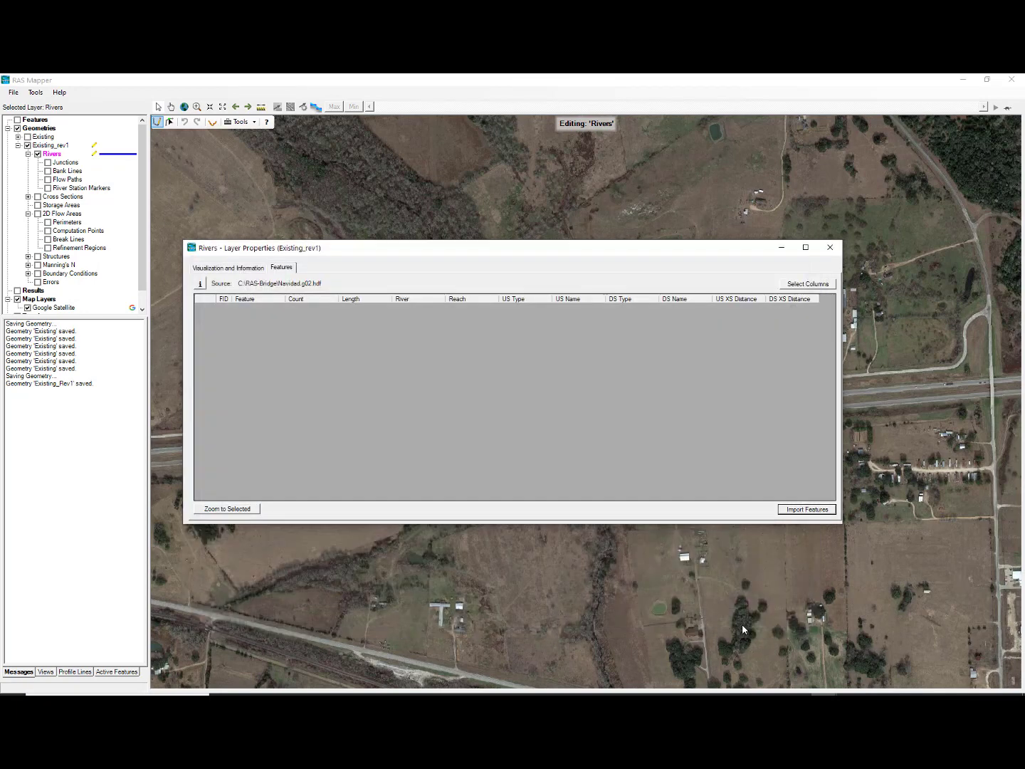
left_click(830, 246)
Import the XS-LN_rev1.shp shapefile as features of the Cross Sections layer in Existing_rev1.
left_click(37, 198)
left_click(28, 195)
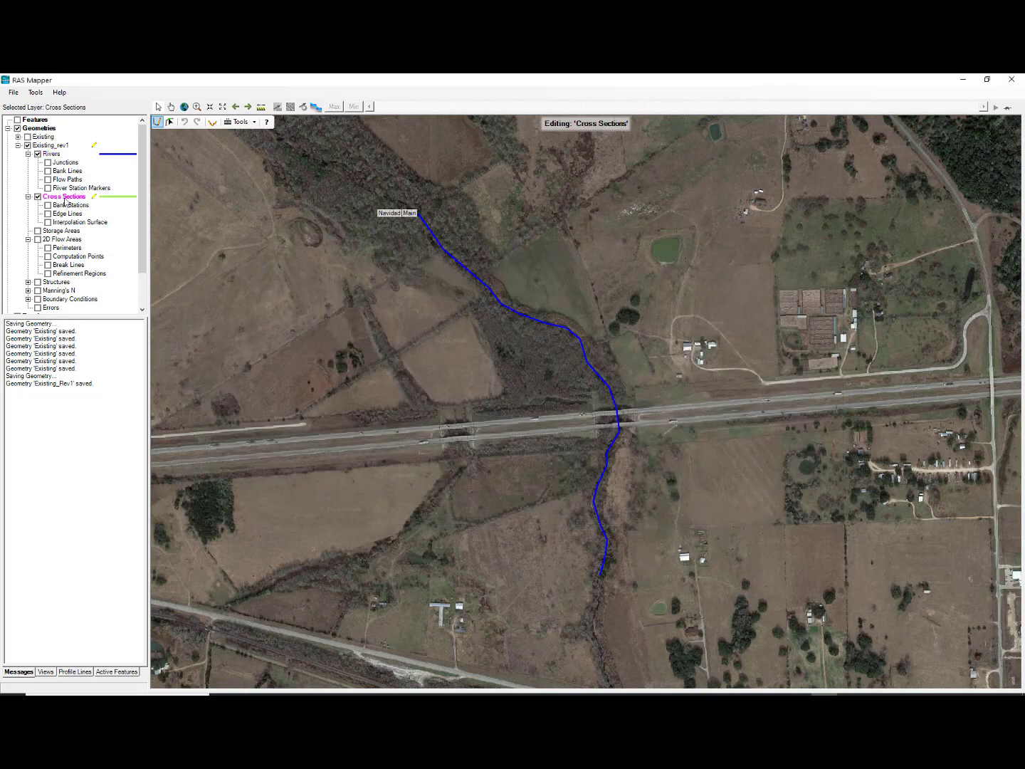
right_click(73, 201)
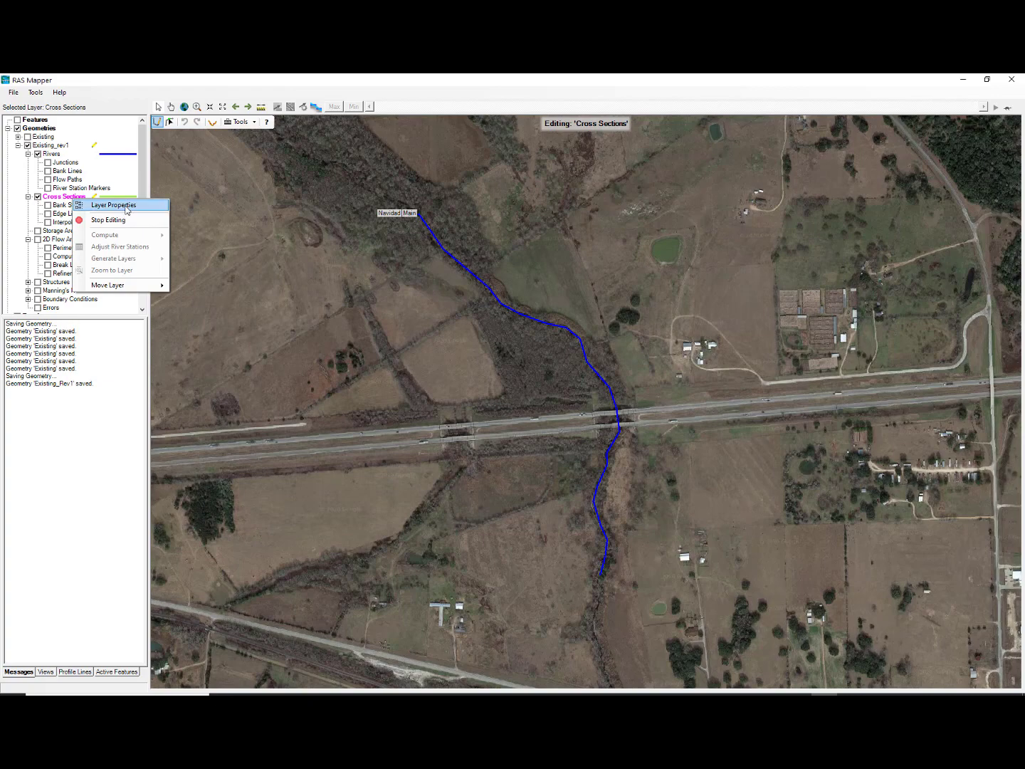
left_click(116, 205)
left_click(282, 267)
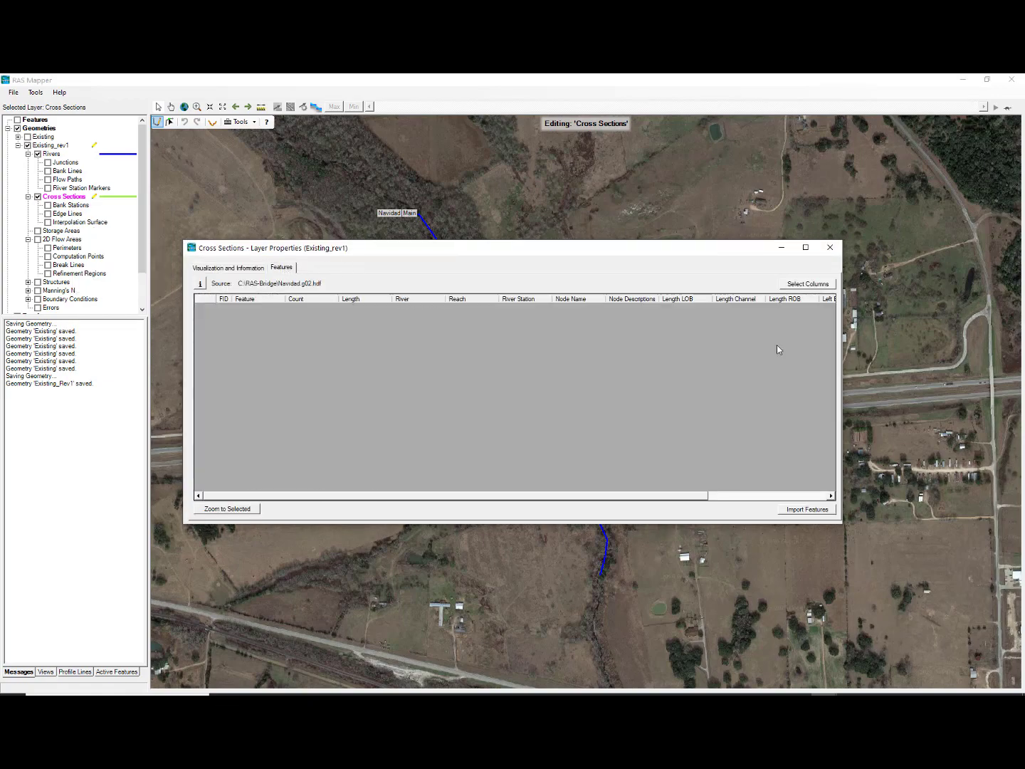
left_click(814, 509)
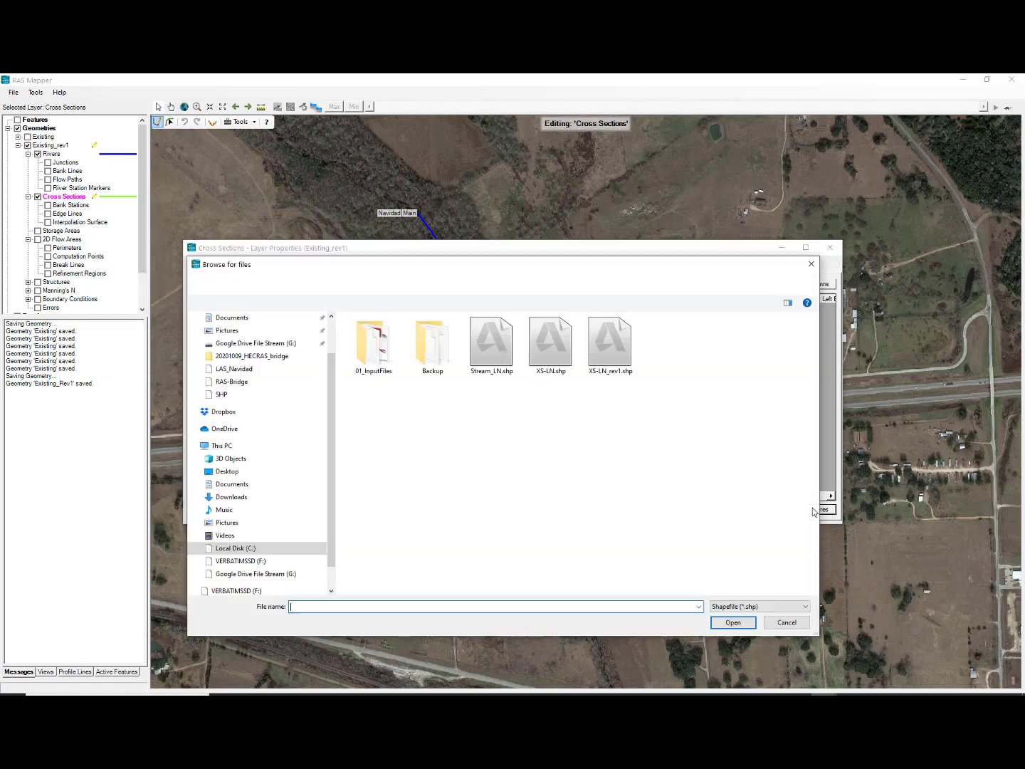
left_click(608, 342)
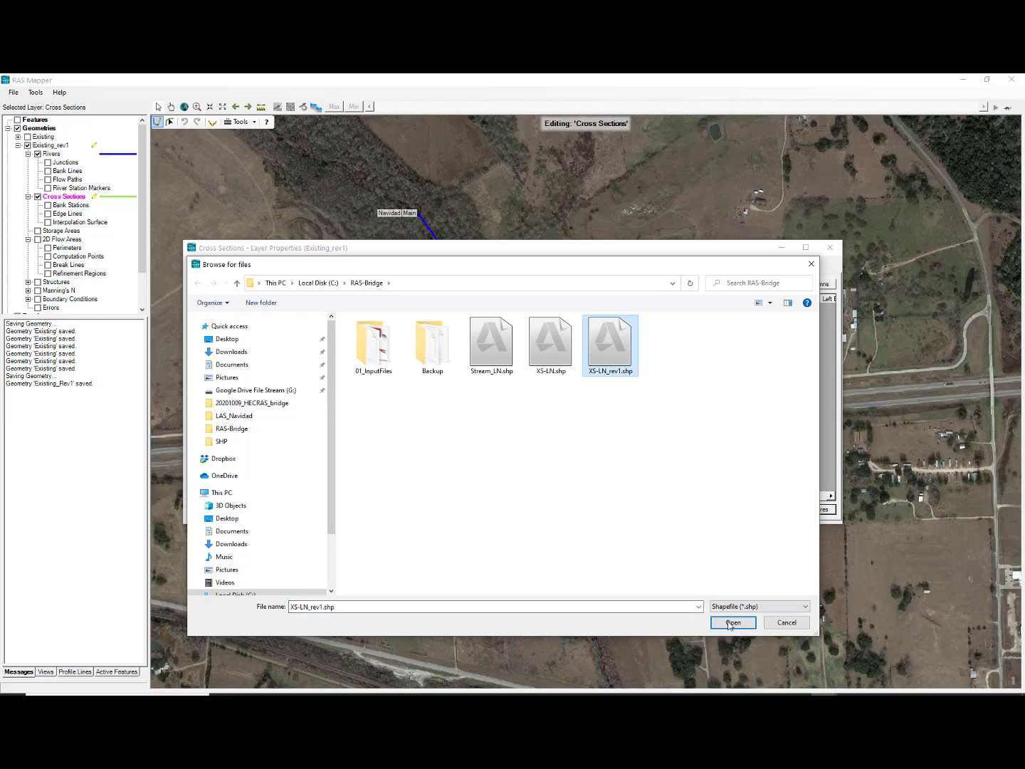
left_click(733, 622)
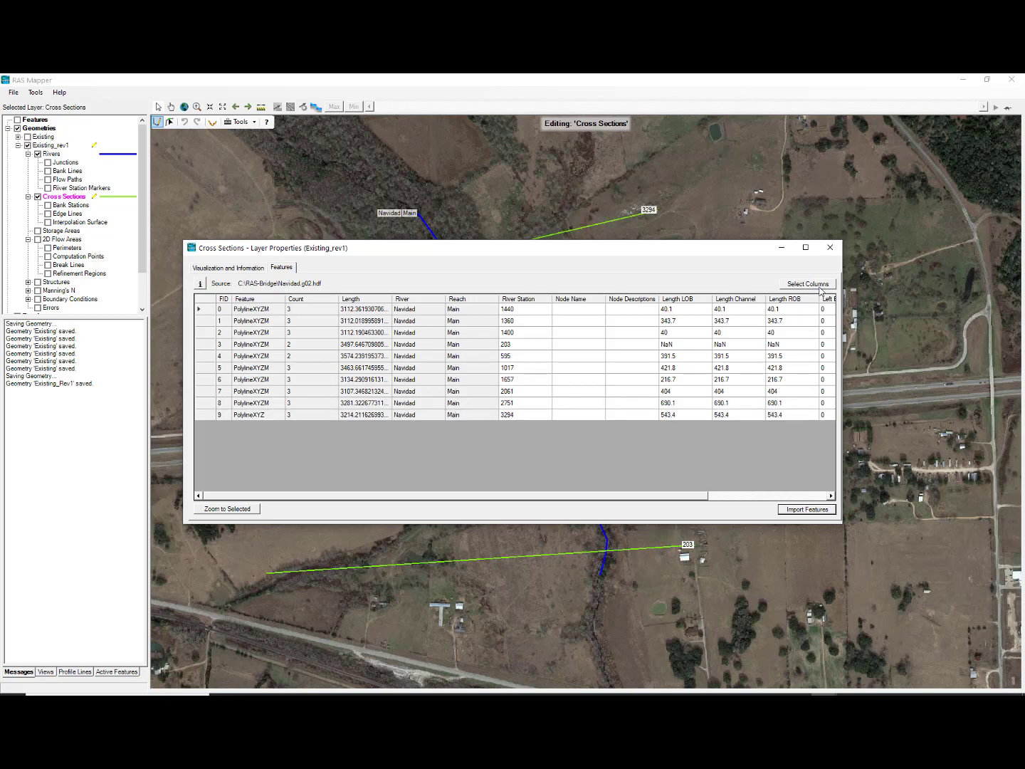
left_click(829, 247)
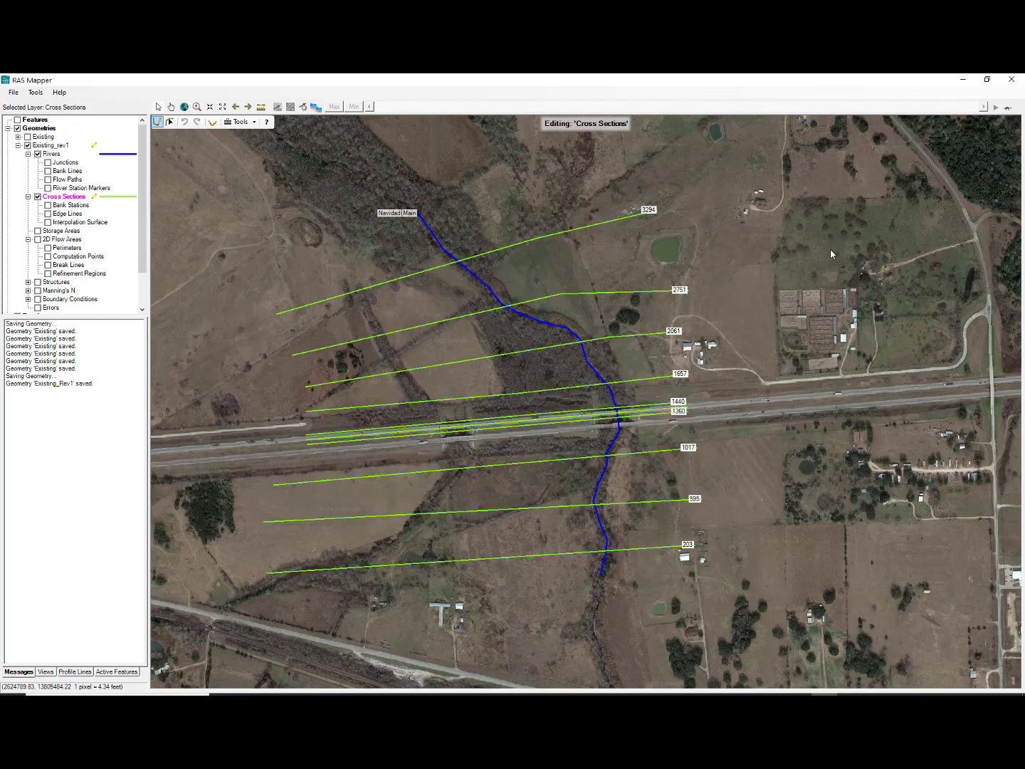
Stop editing the Existing_rev1 geometry and save the edits.
right_click(54, 146)
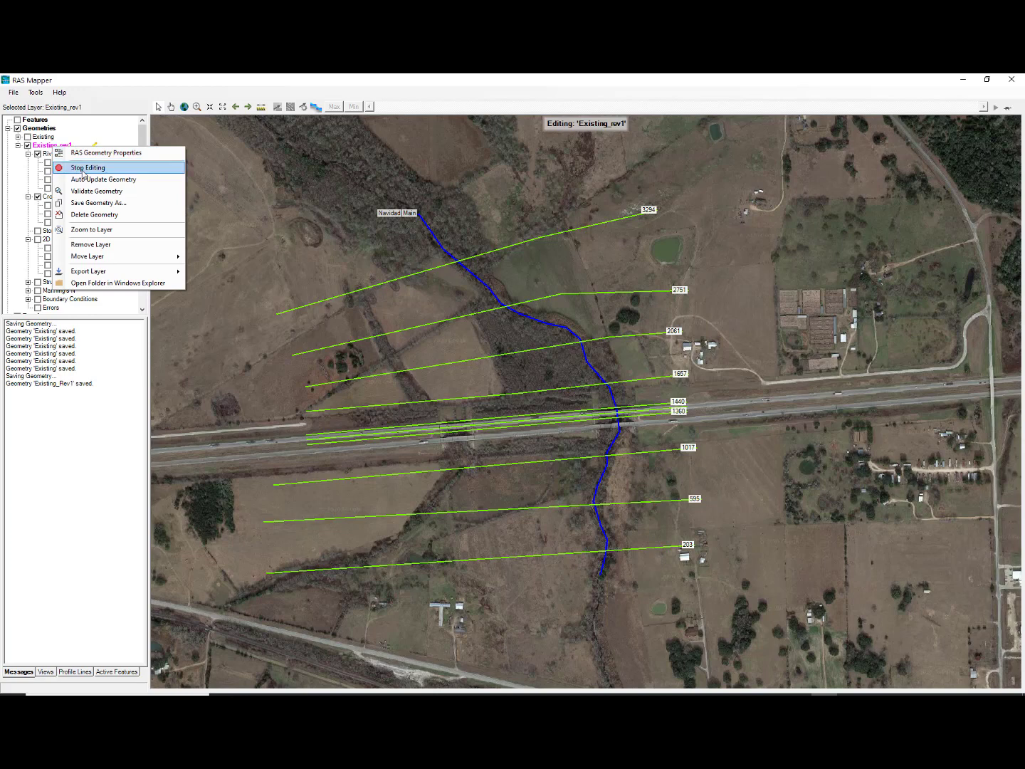
left_click(80, 167)
left_click(475, 421)
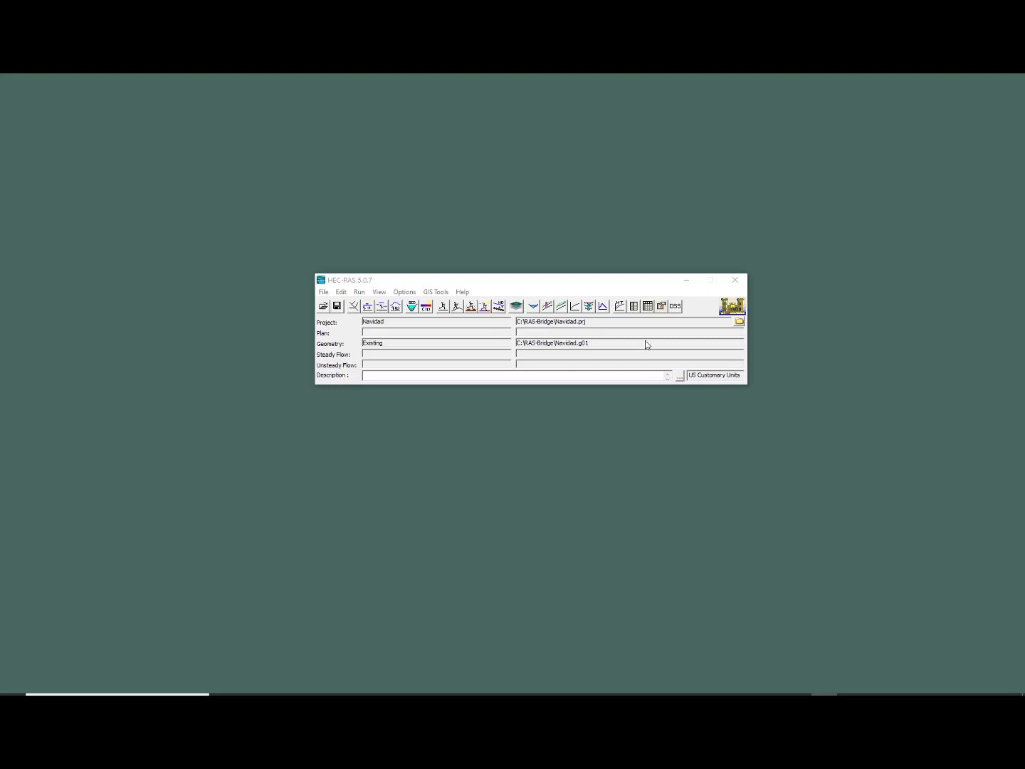
Open the Existing_rev1 geometry in the geometric data editor.
left_click(357, 310)
left_click(8, 92)
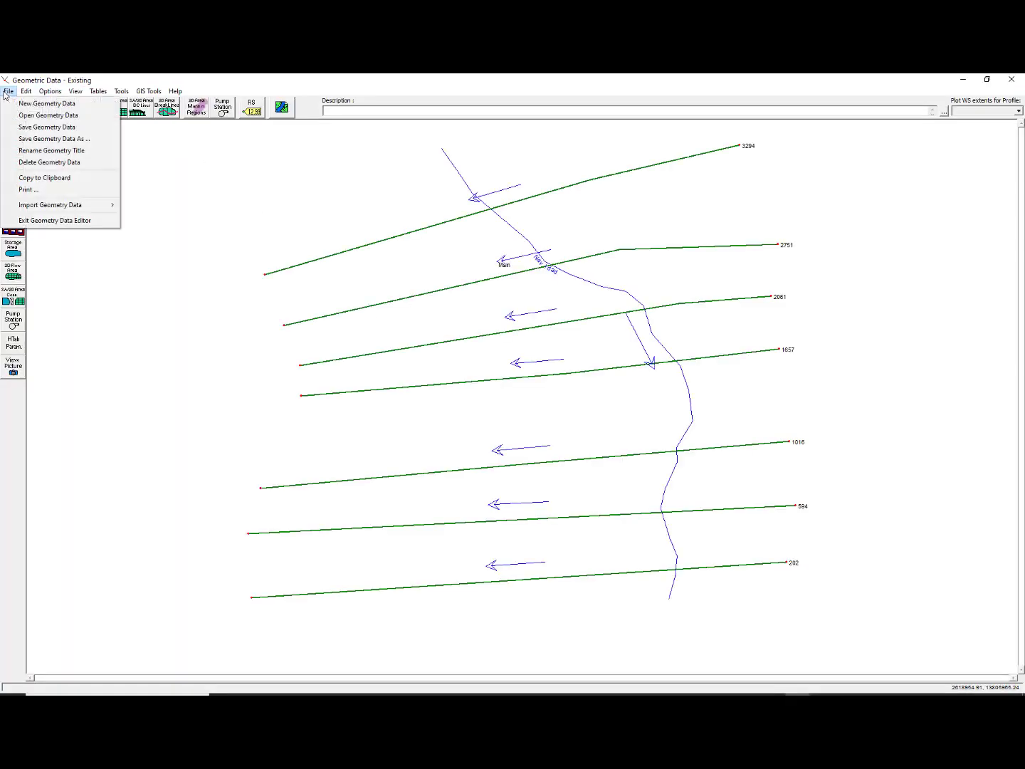
left_click(15, 116)
left_click(362, 387)
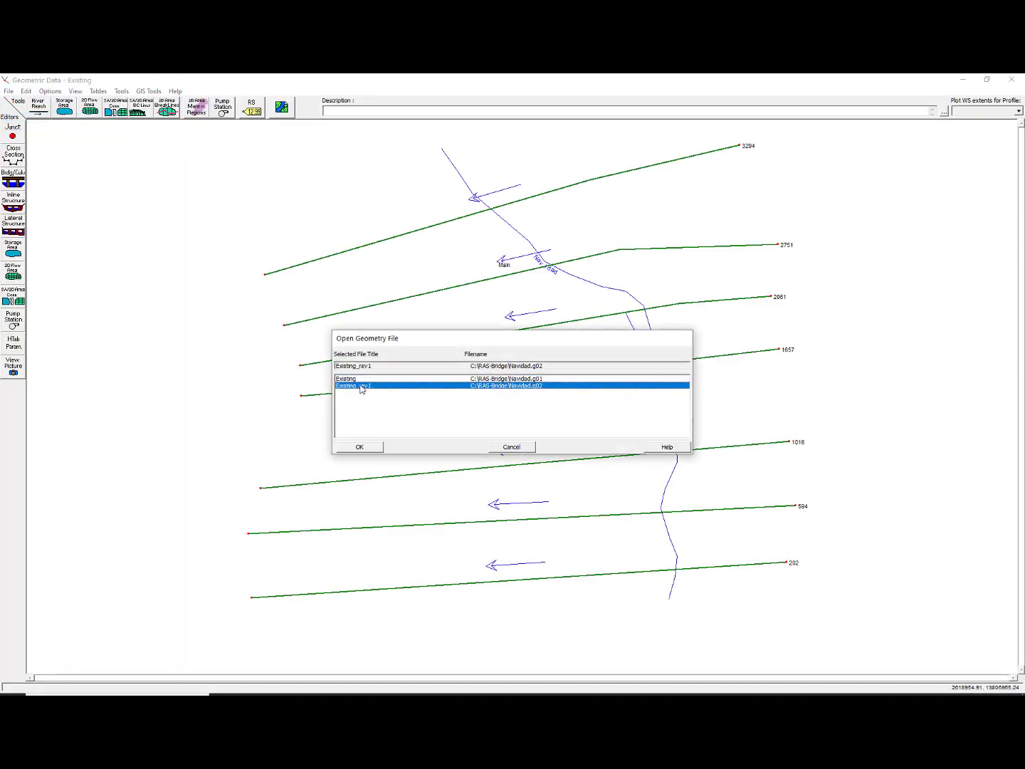
left_click(373, 448)
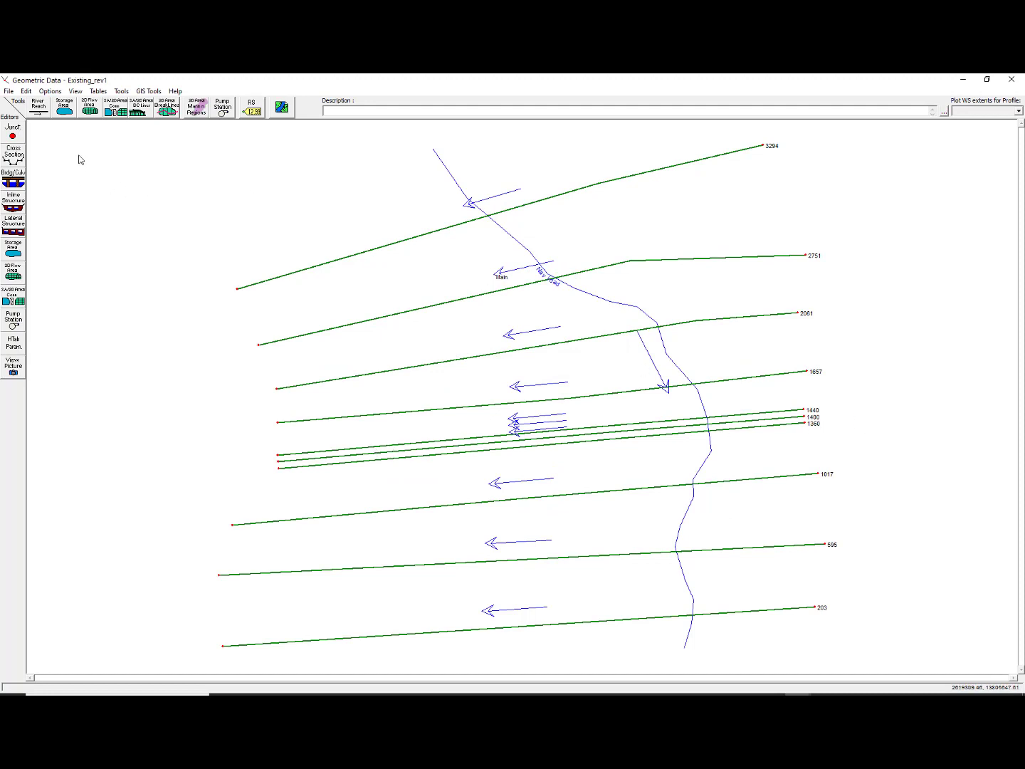
Start the Cross Section Points Filter for river station 1400 in an enlarged window.
left_click(123, 92)
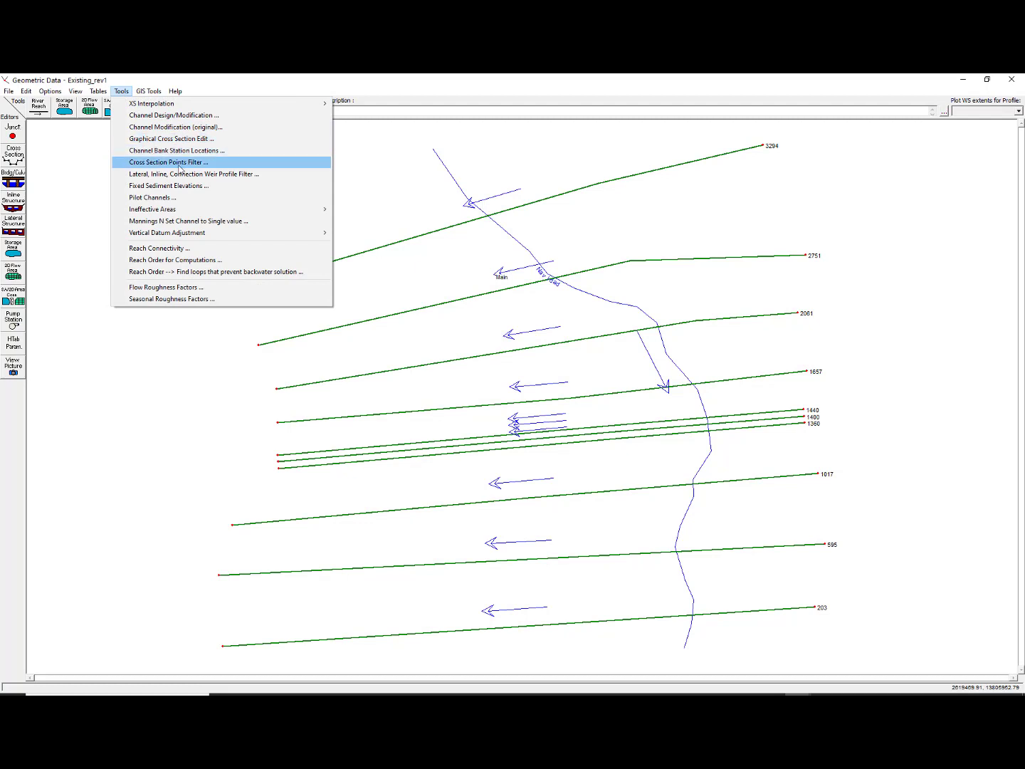
left_click(240, 165)
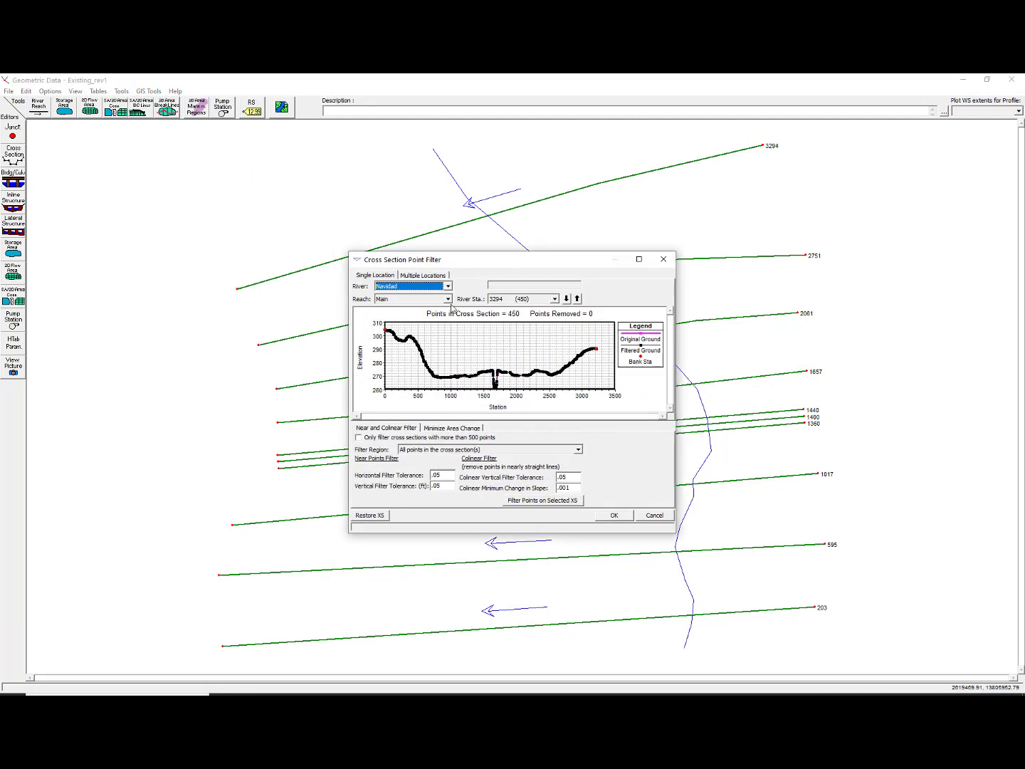
left_click(554, 298)
left_click_drag(556, 329, 556, 344)
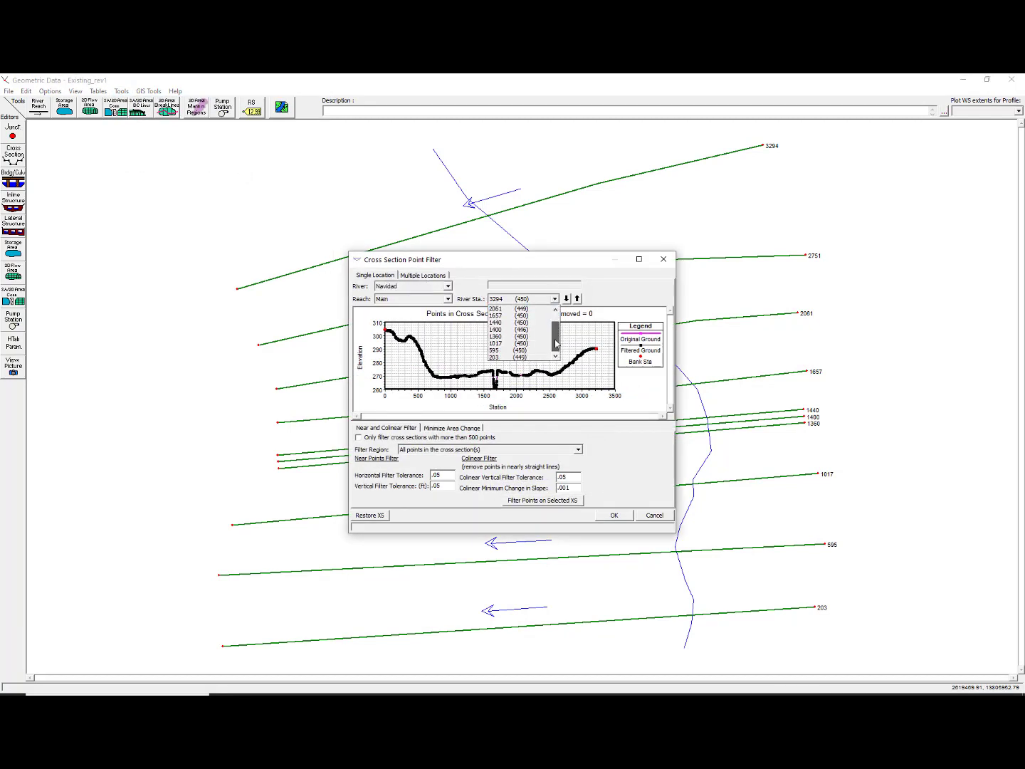
left_click(528, 331)
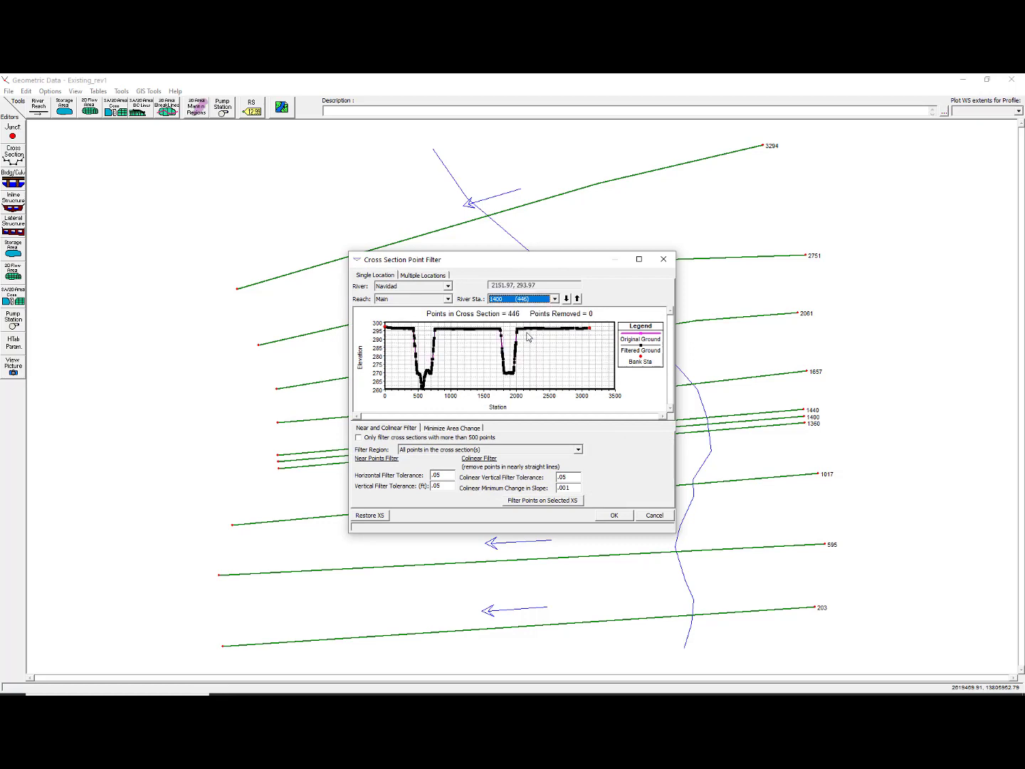
left_click(639, 260)
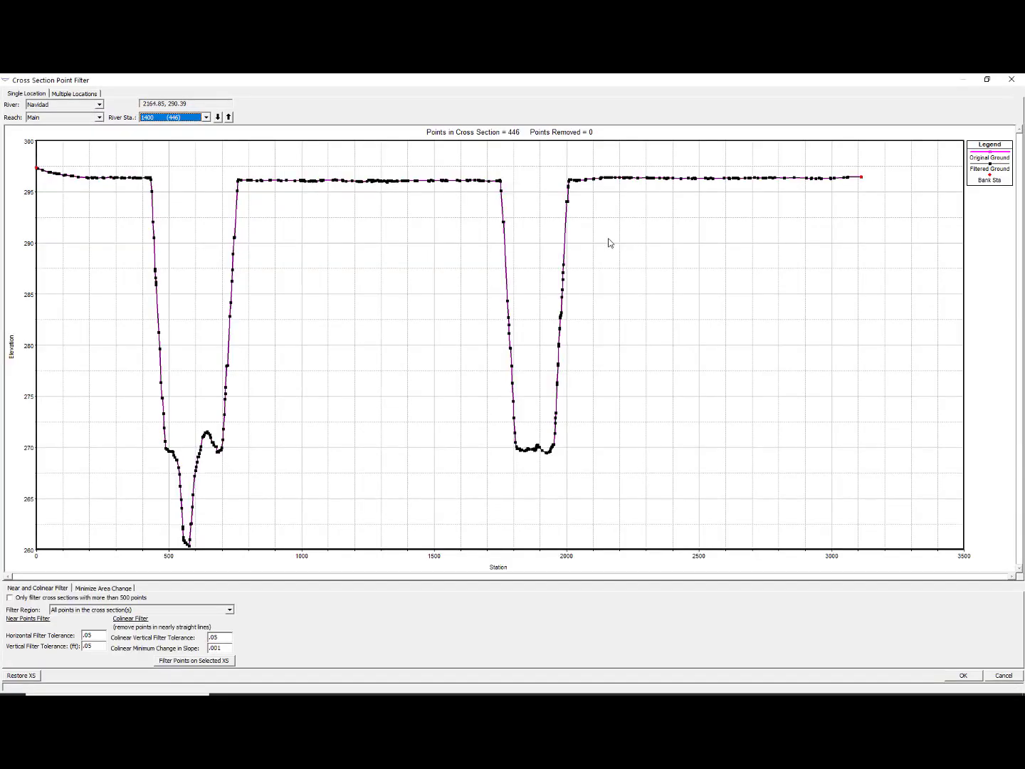
Filter station 1400's points with horizontal, vertical and colinear vertical tolerances of .15 and a minimum slope change of .060, and accept.
left_click(94, 632)
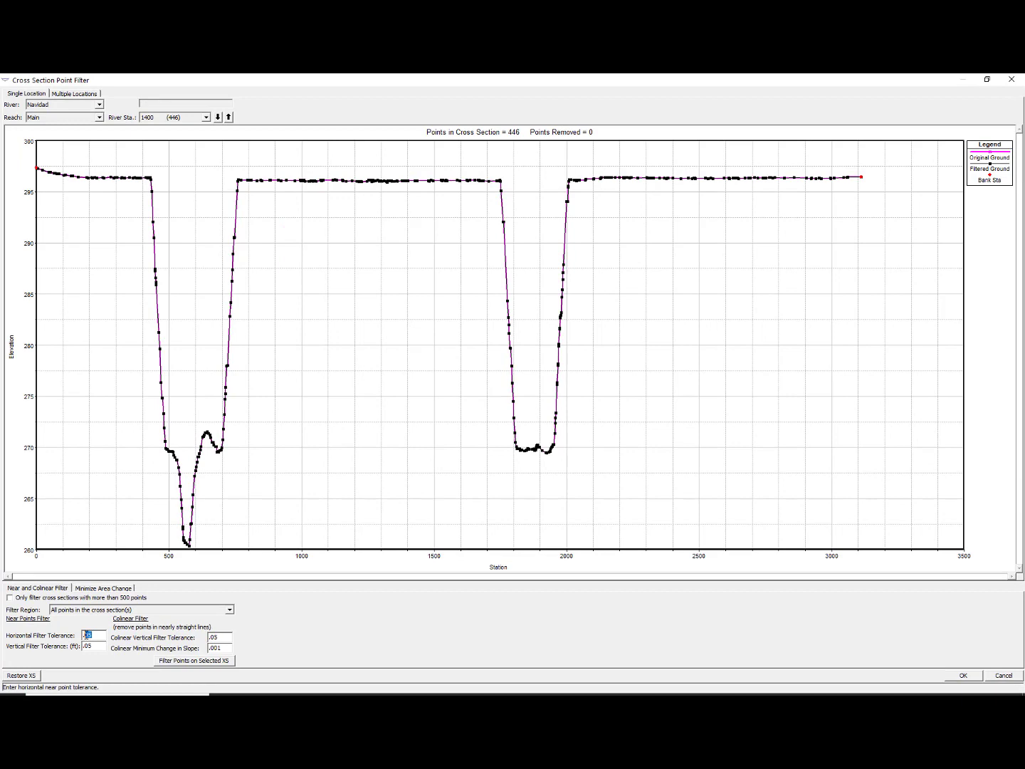
type(".15")
left_click(89, 644)
left_click_drag(221, 637, 212, 638)
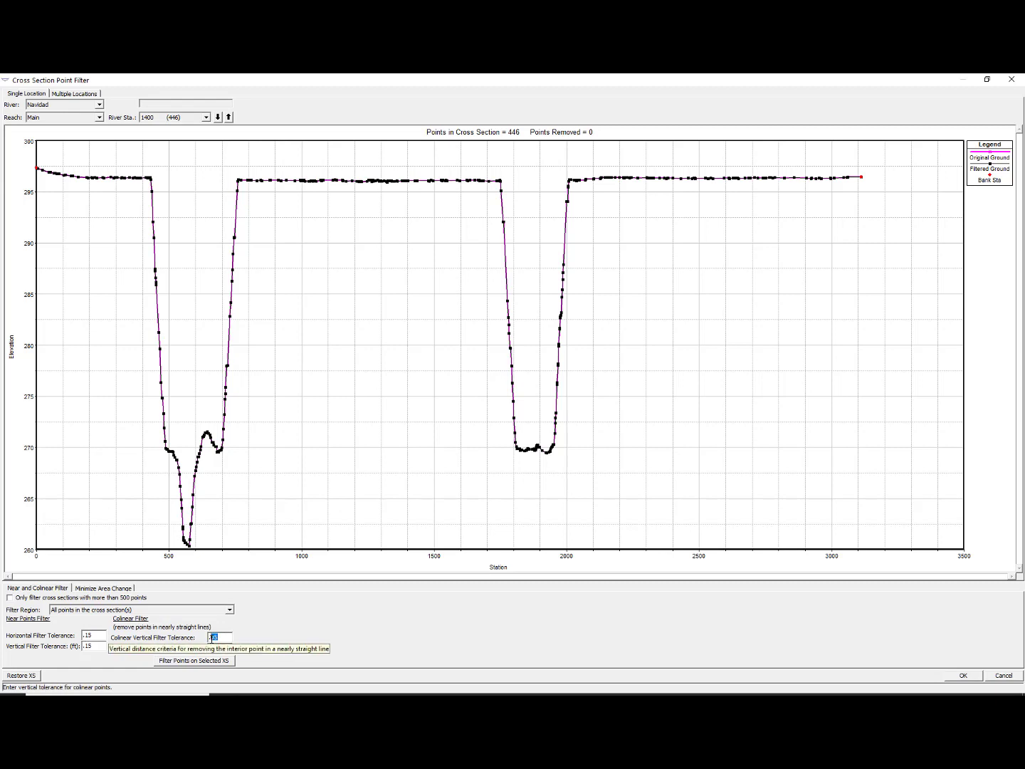
type(".15")
left_click_drag(224, 650, 219, 650)
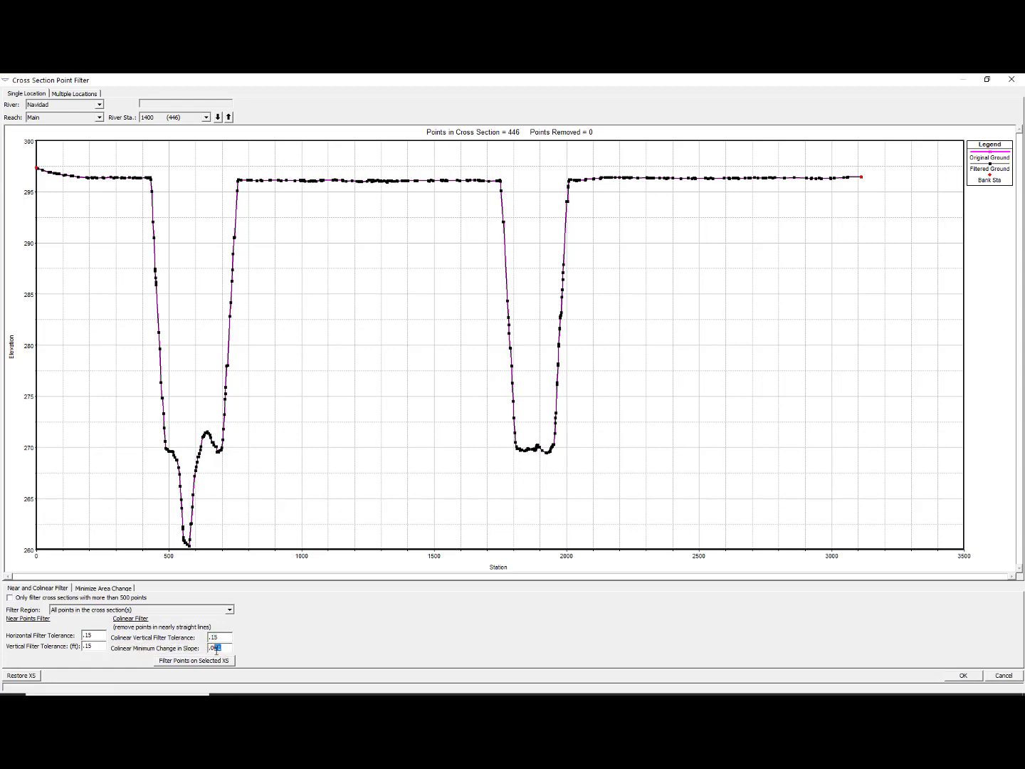
type("6")
key("BackSpace")
key("BackSpace")
type("60")
left_click(225, 661)
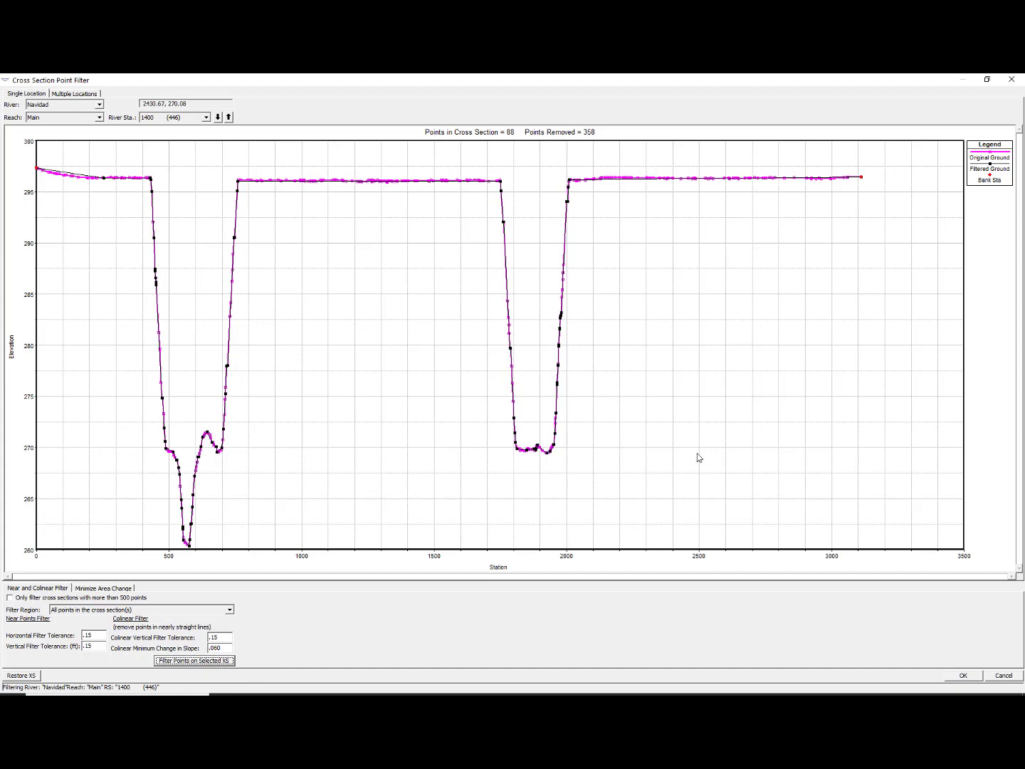
left_click(962, 675)
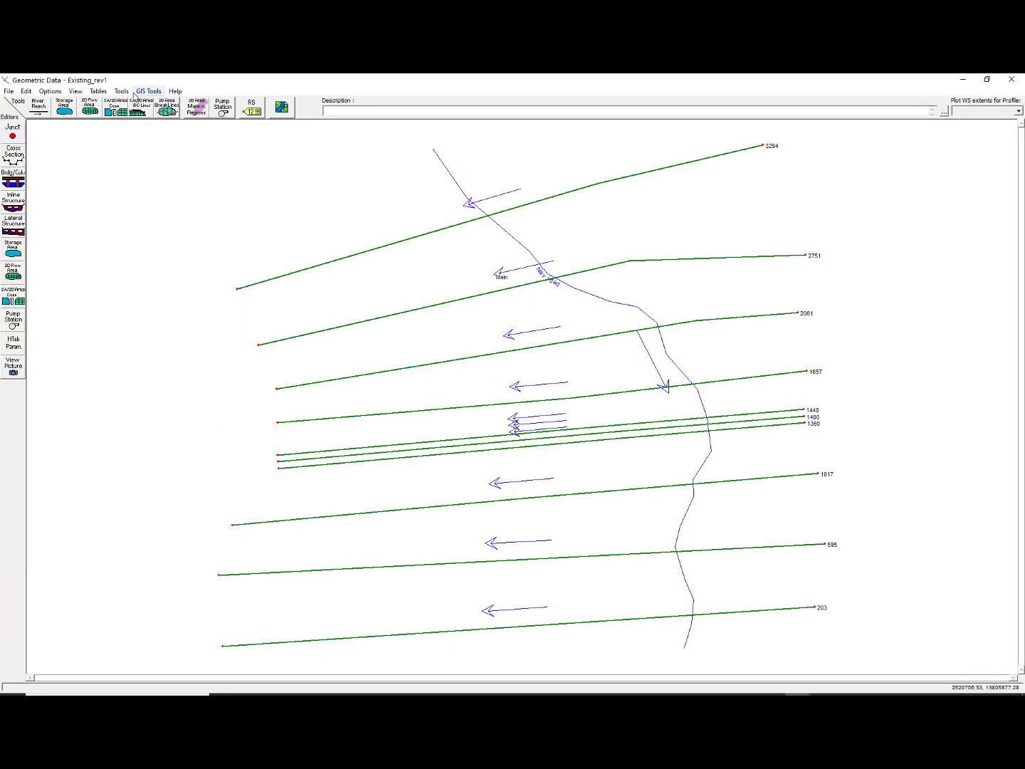
In the graphical cross section editor, delete the ground points forming both channel dips at river station 1400, leaving only the roadway profile.
left_click(125, 93)
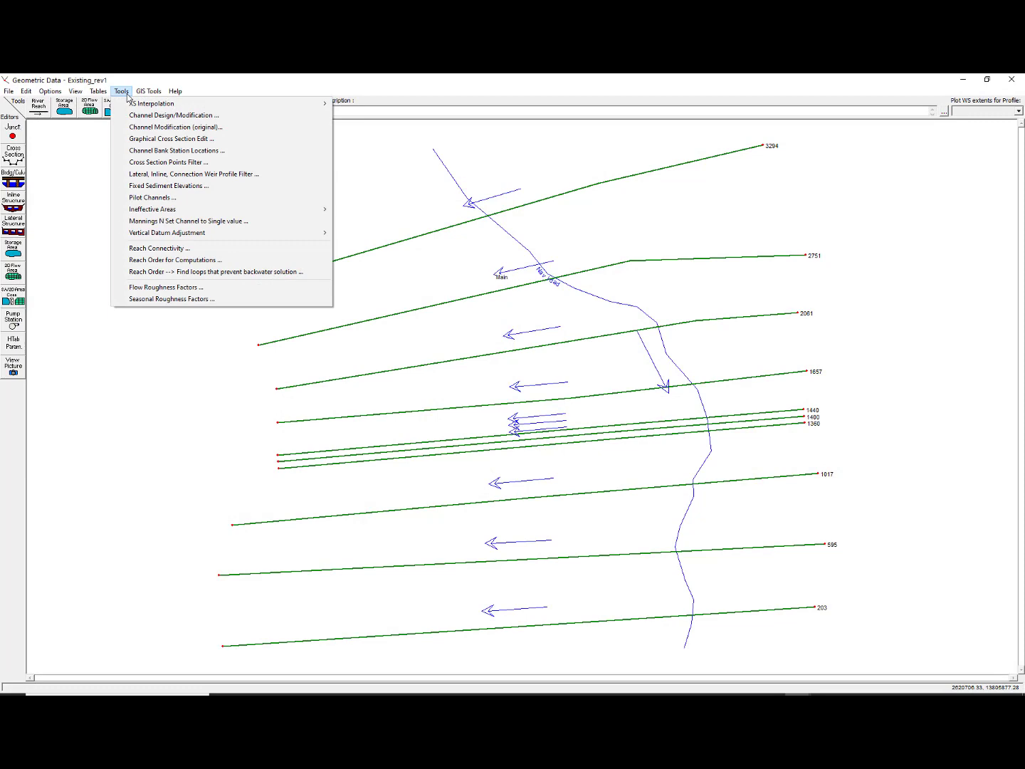
left_click(157, 138)
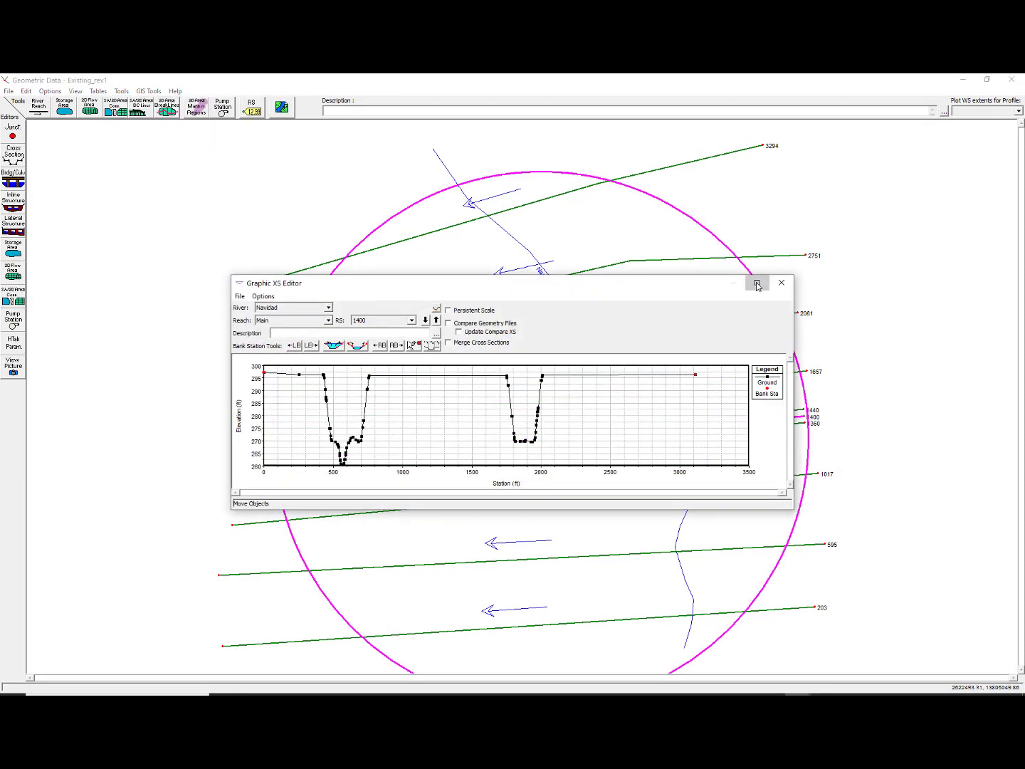
left_click(756, 283)
right_click(302, 291)
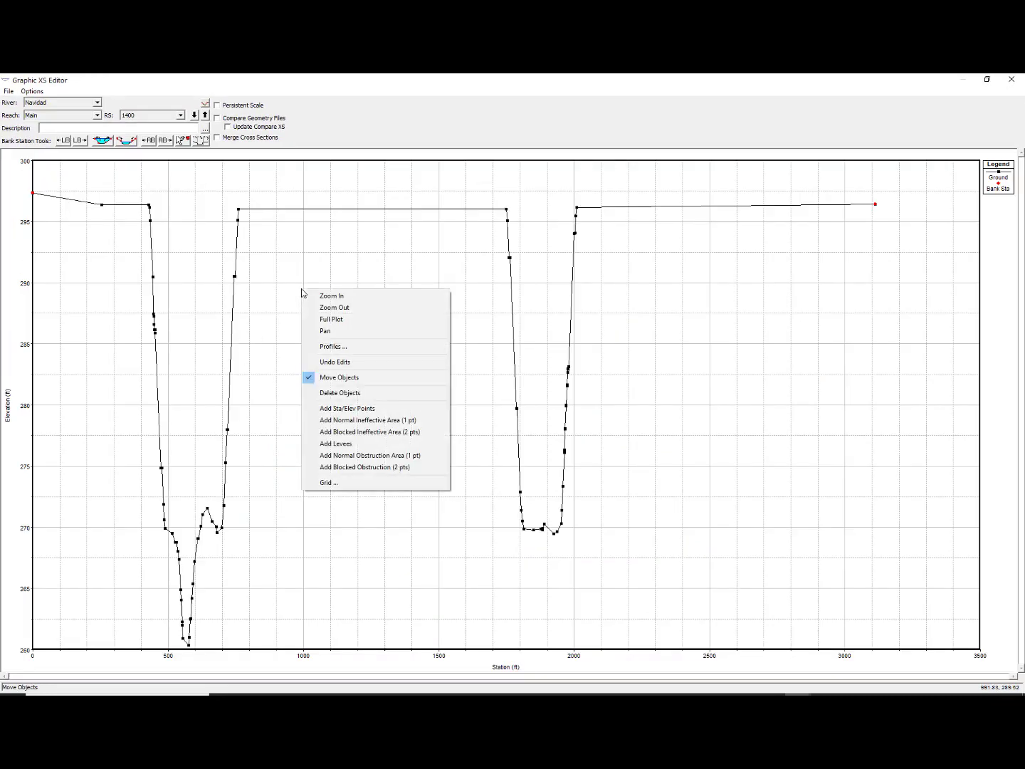
left_click(350, 398)
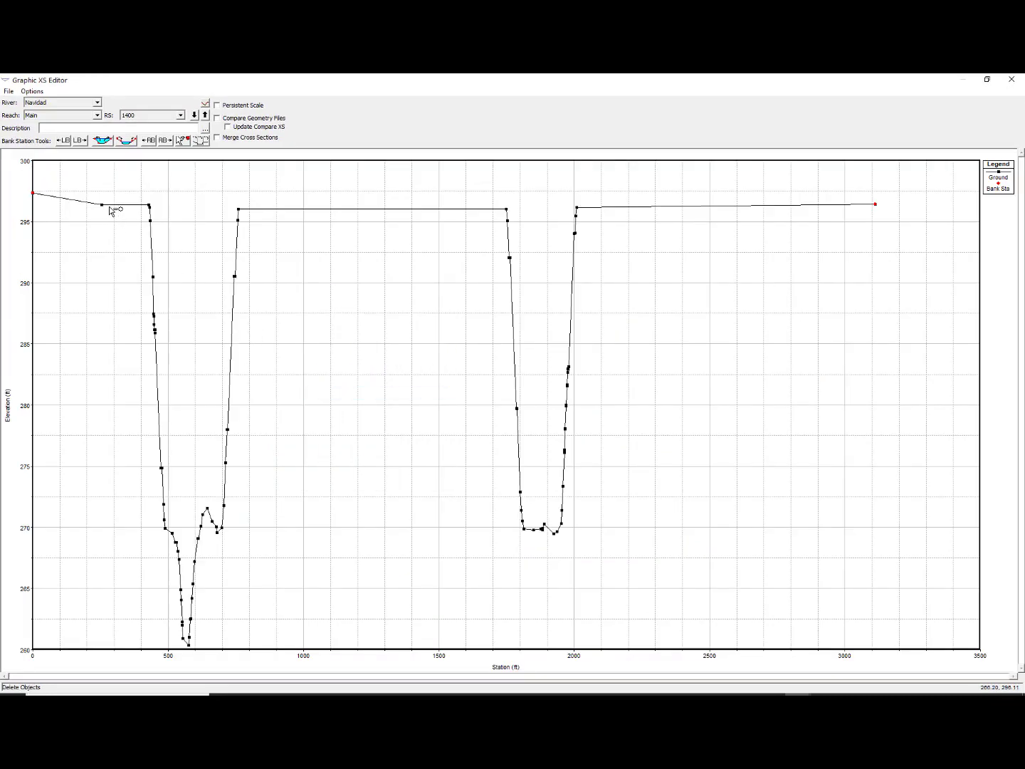
left_click_drag(240, 457, 258, 673)
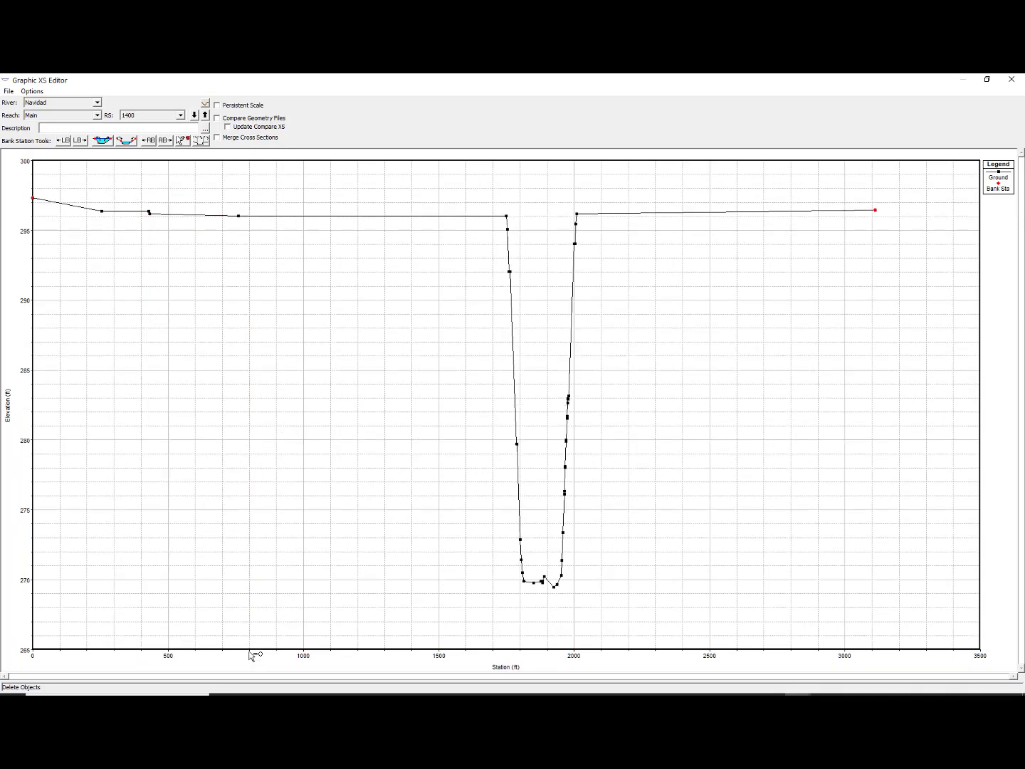
left_click(149, 213)
mouse_move(493, 220)
left_mouse_down()
mouse_move(609, 334)
mouse_move(630, 625)
left_mouse_up()
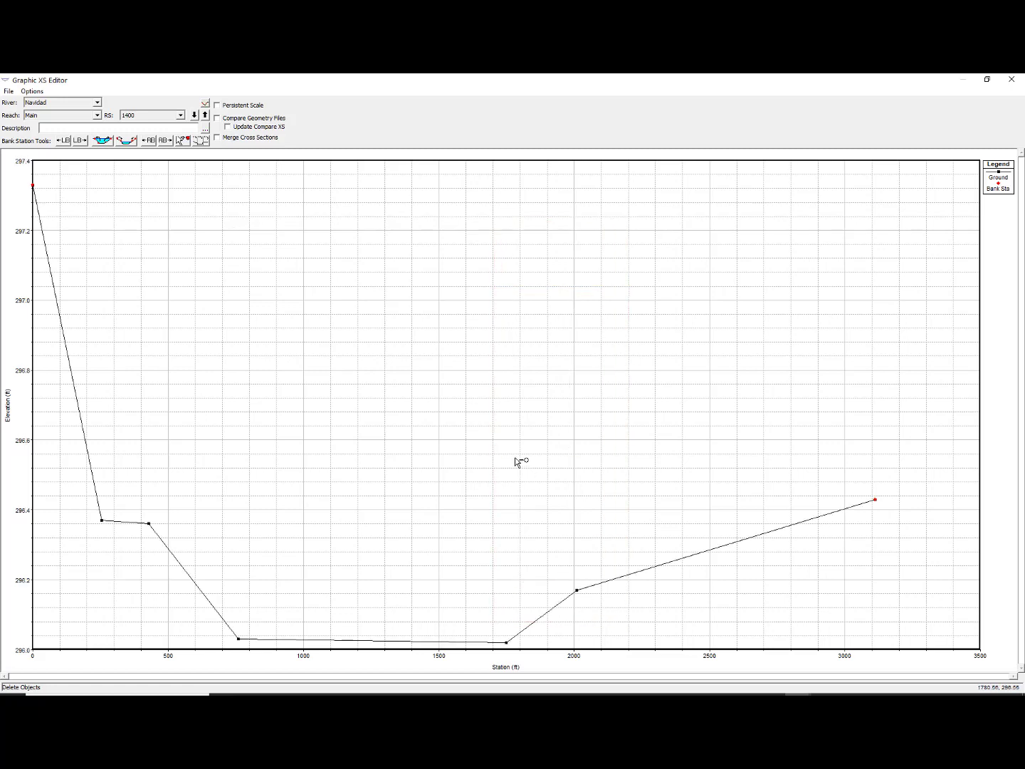
right_click(116, 203)
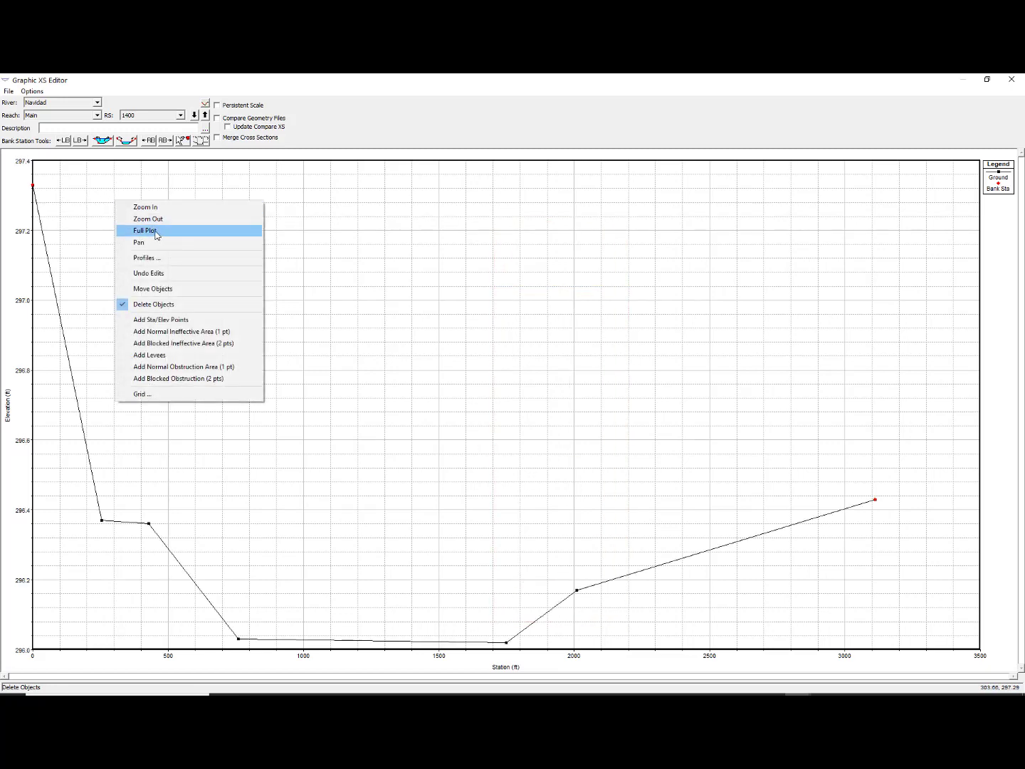
left_click(146, 230)
Exit the graphical cross section editor and save the Existing_rev1 geometry data.
left_click(9, 91)
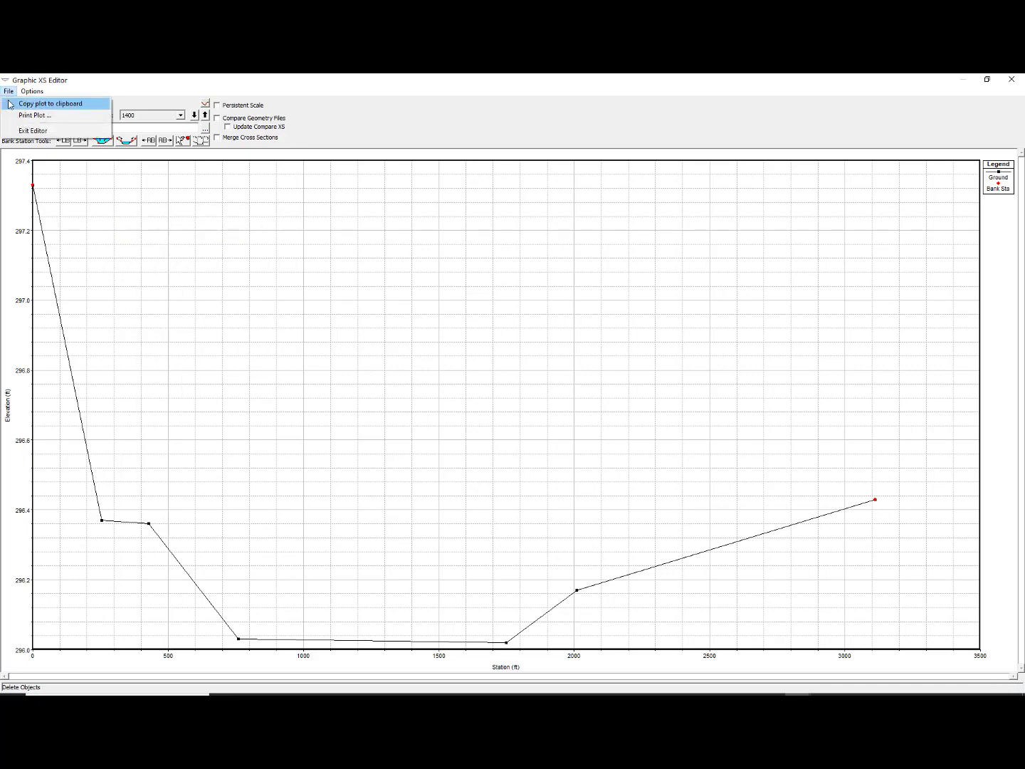
left_click(32, 131)
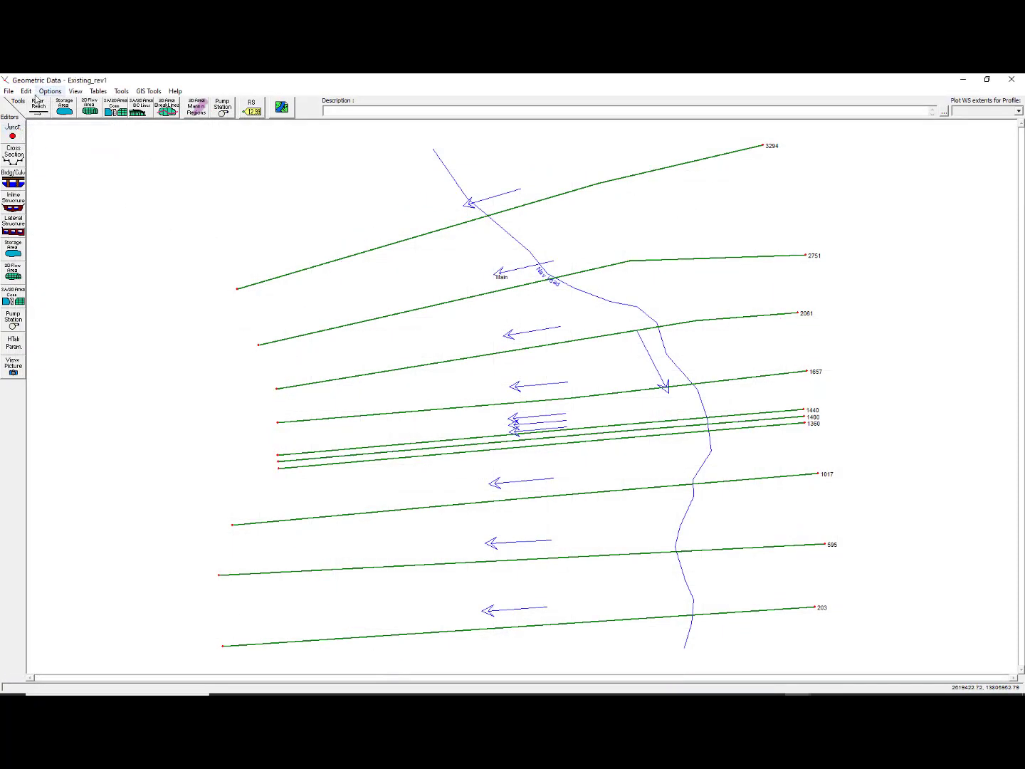
left_click(9, 91)
left_click(42, 126)
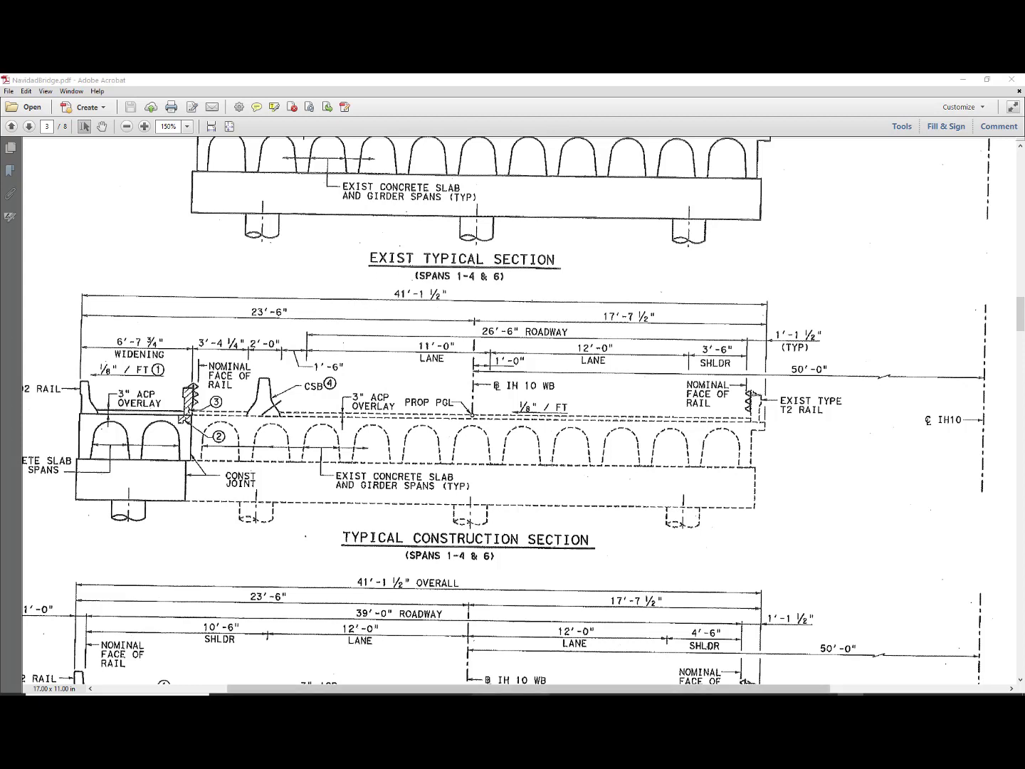
Switch to Civil 3D and draw a polyline about 22.6 ft long from the northern offset line to the bridge's north edge.
mouse_move(354, 694)
left_click(346, 668)
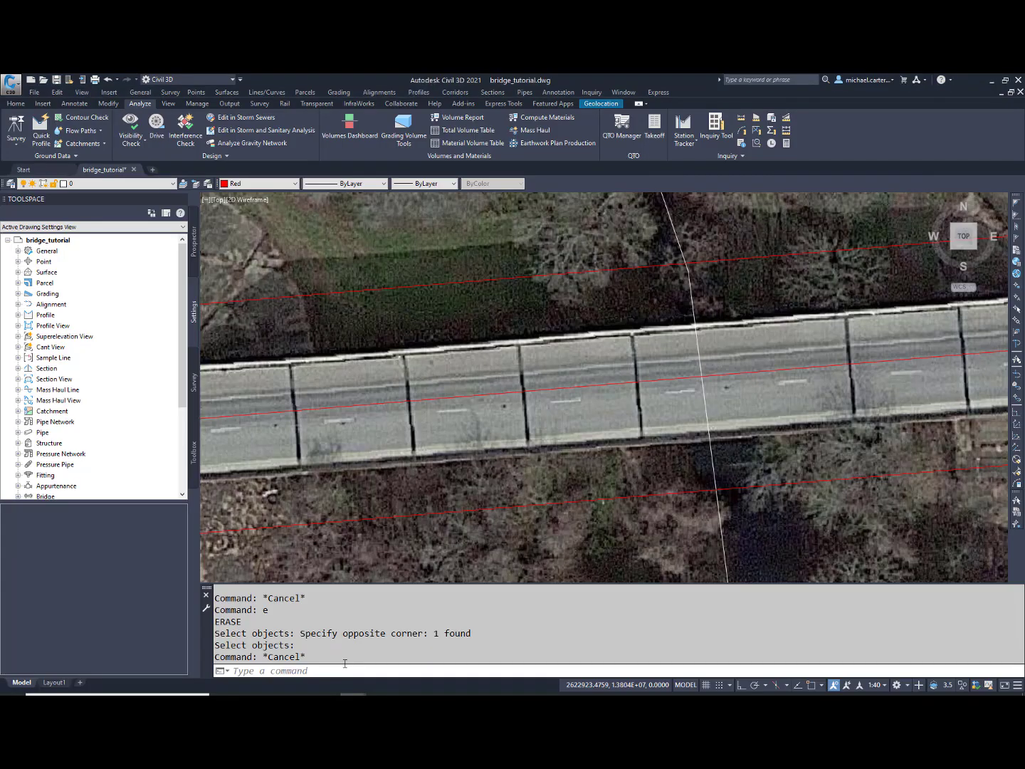
type("pl")
key("Return")
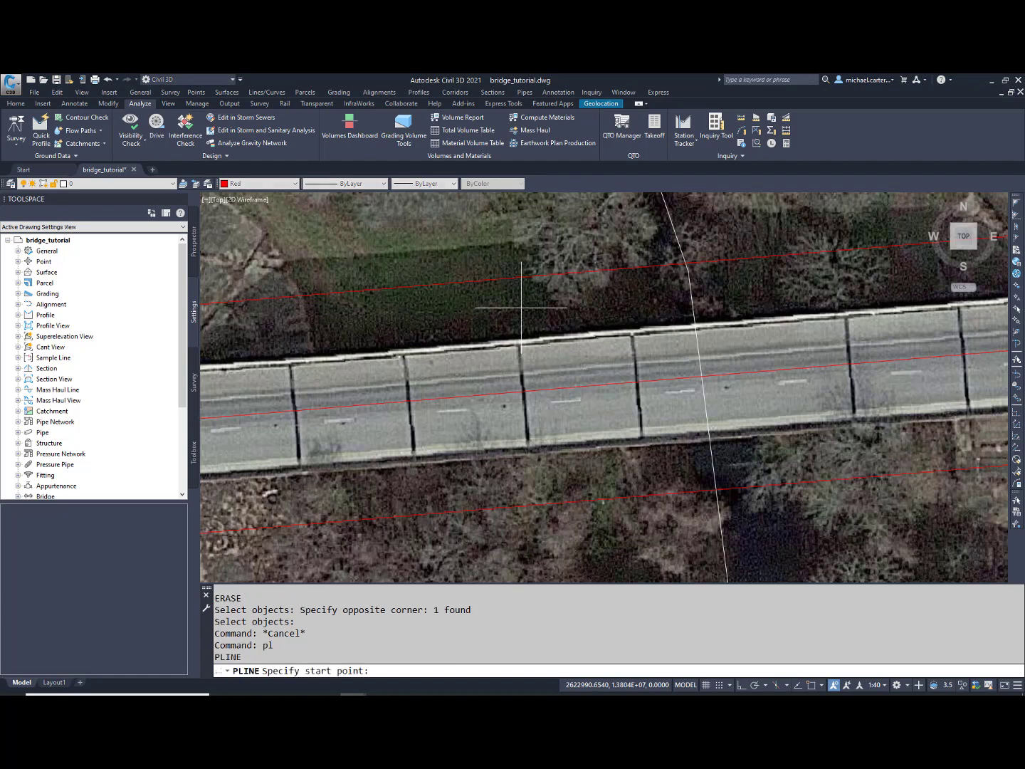
type("nea")
key("Return")
left_click(464, 283)
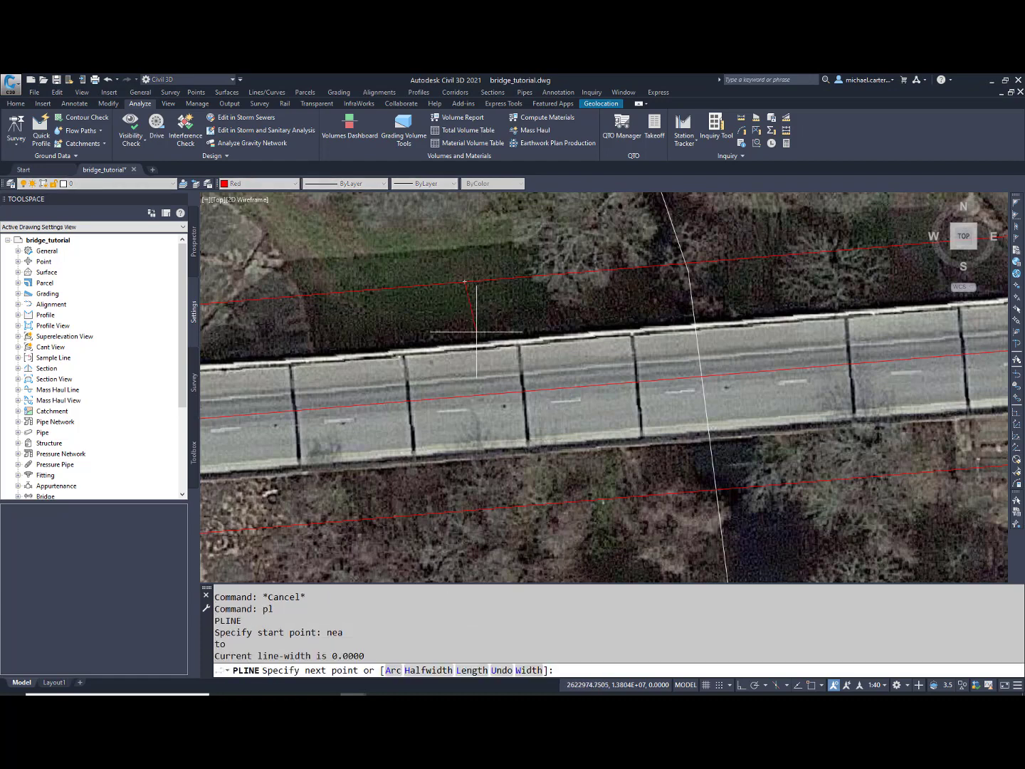
left_click(471, 345)
key("Escape")
key("Escape")
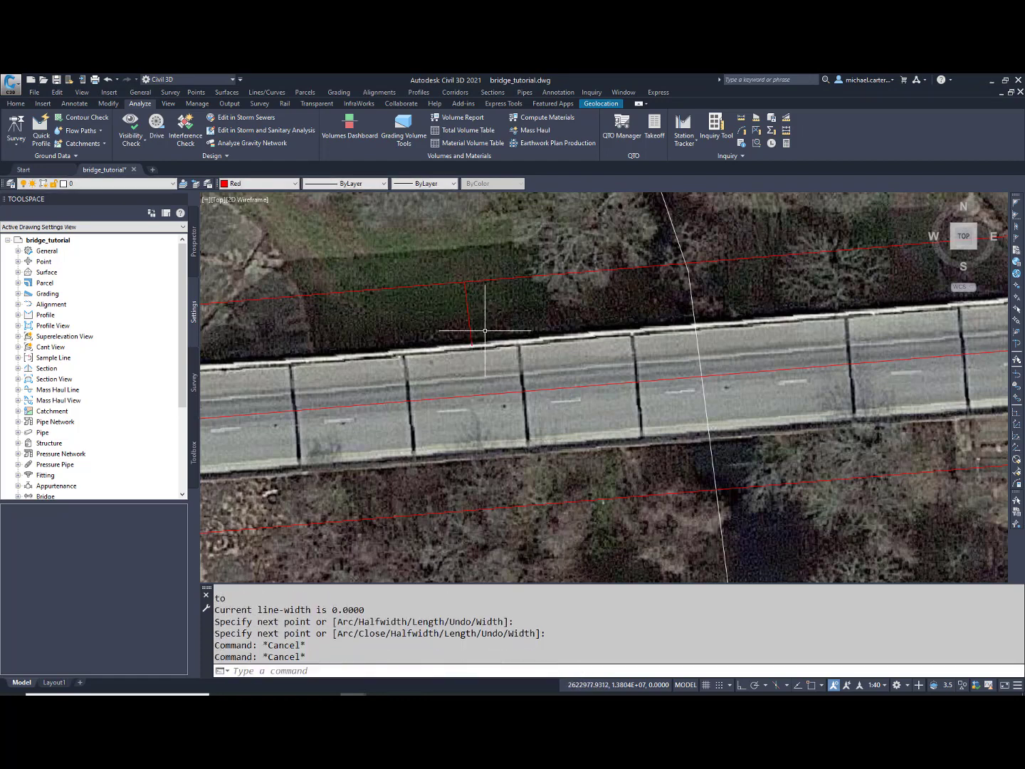
List the properties of the short polyline between offset line and bridge edge to read its length.
type("li")
key("Return")
left_click(466, 311)
key("Return")
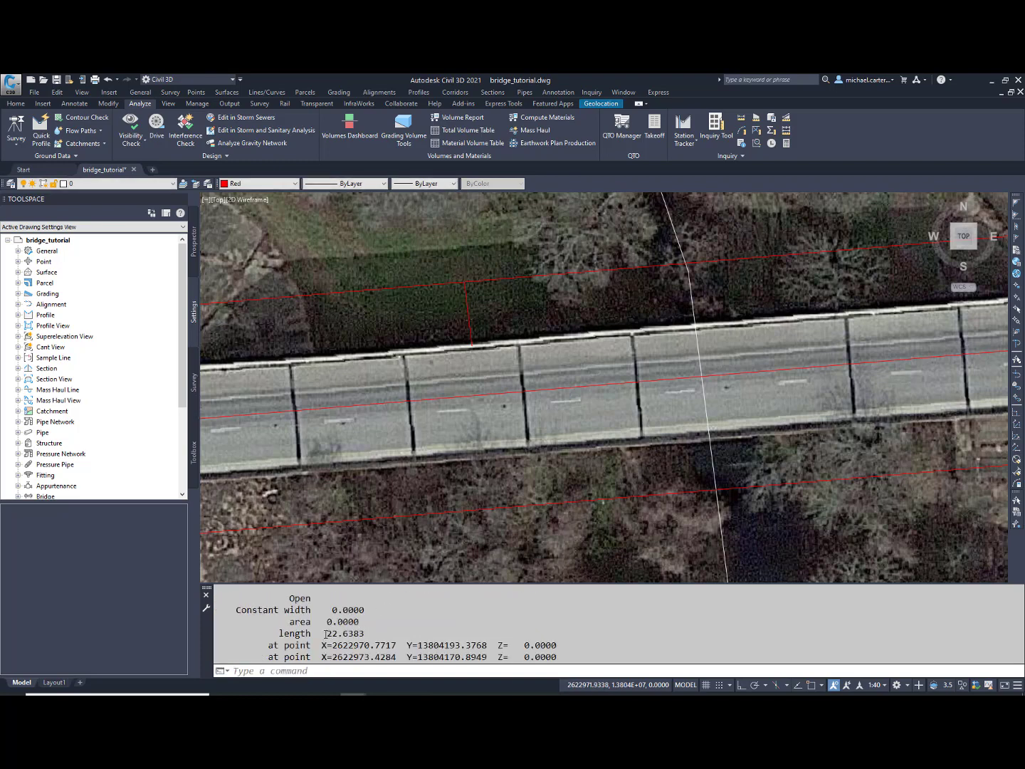
left_click_drag(324, 631, 369, 632)
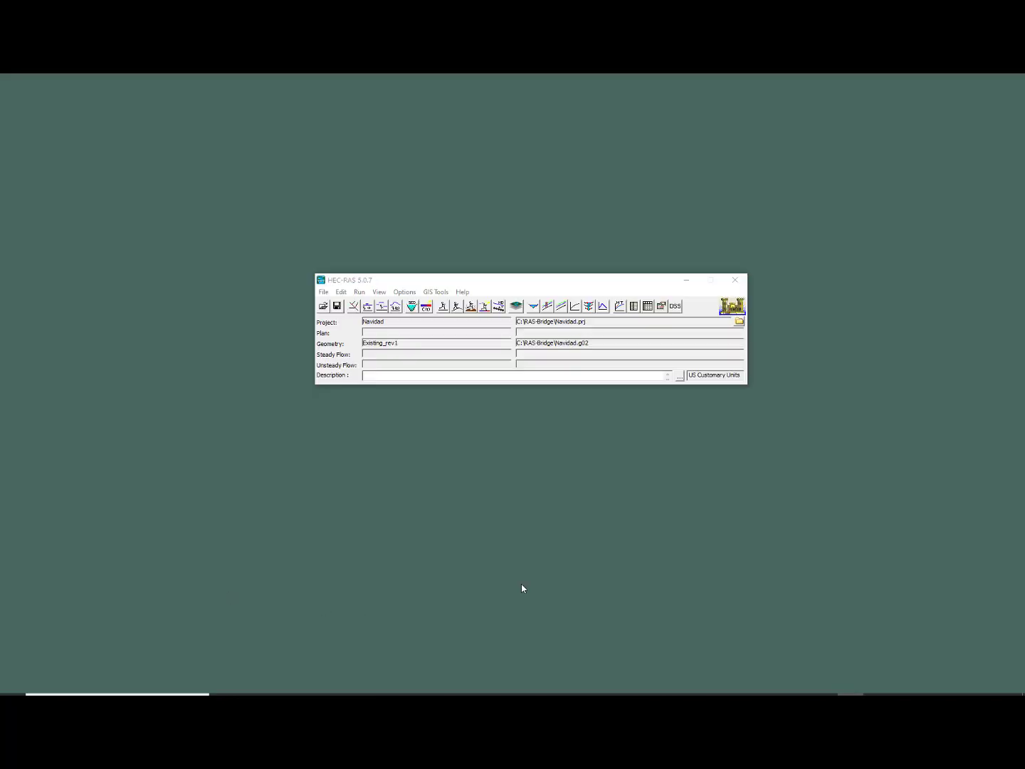
Switch back to HEC-RAS, open the cross section data for river station 1400 and select all its station and elevation values.
left_click(354, 305)
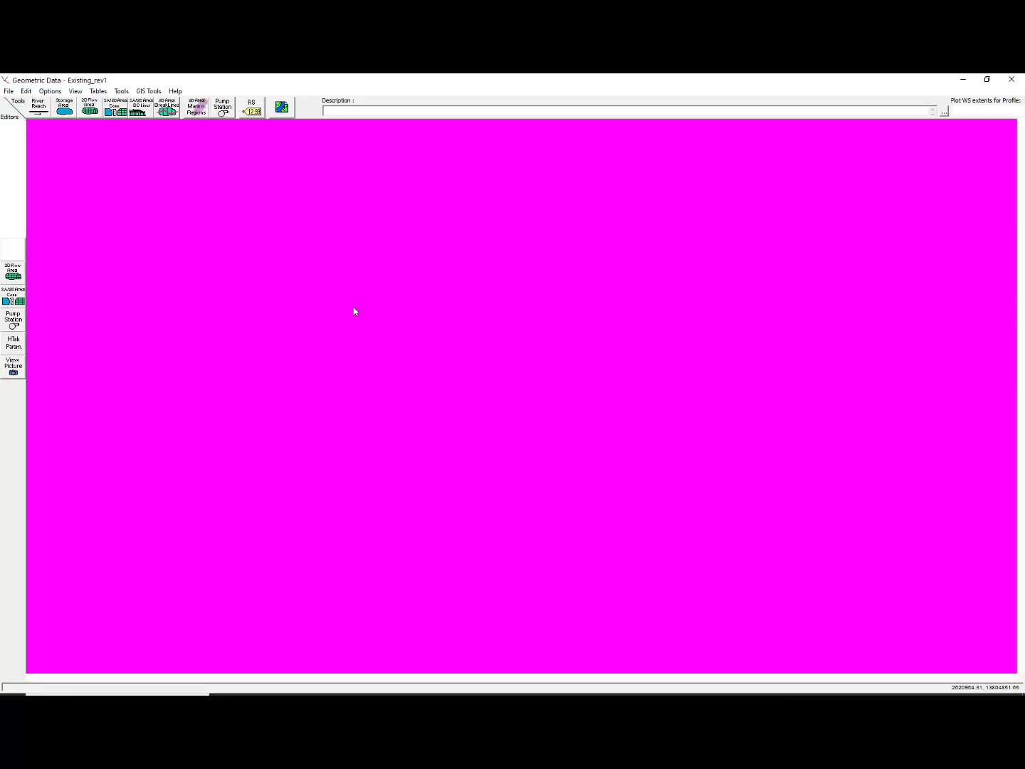
left_click(13, 153)
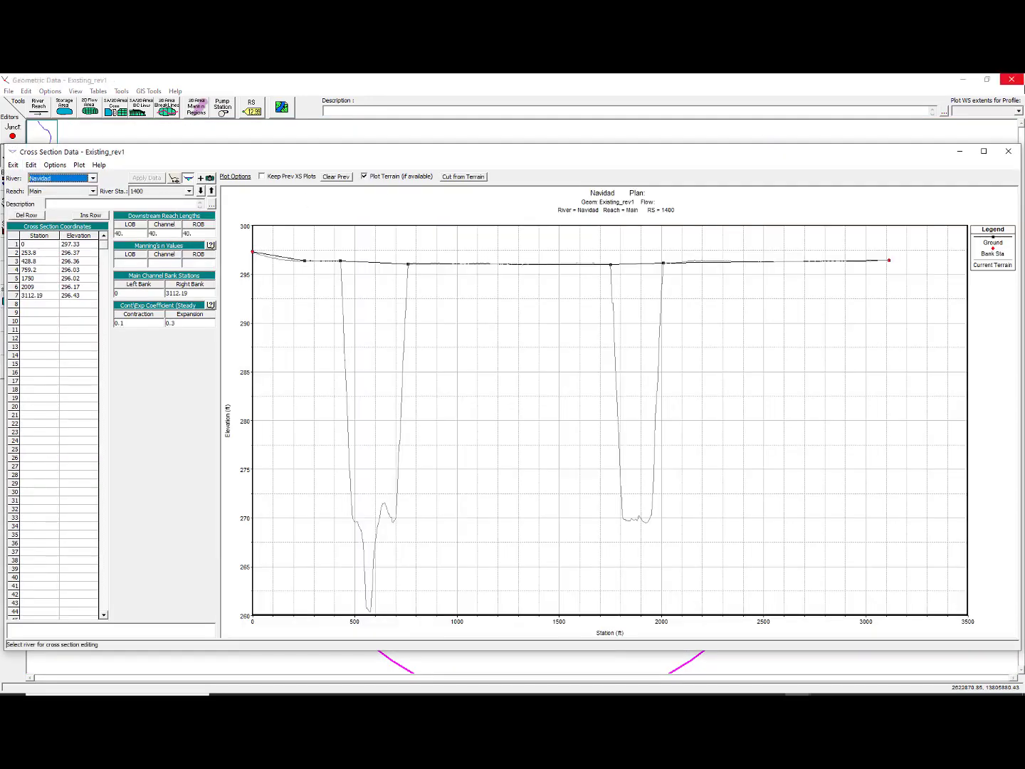
left_click(1009, 151)
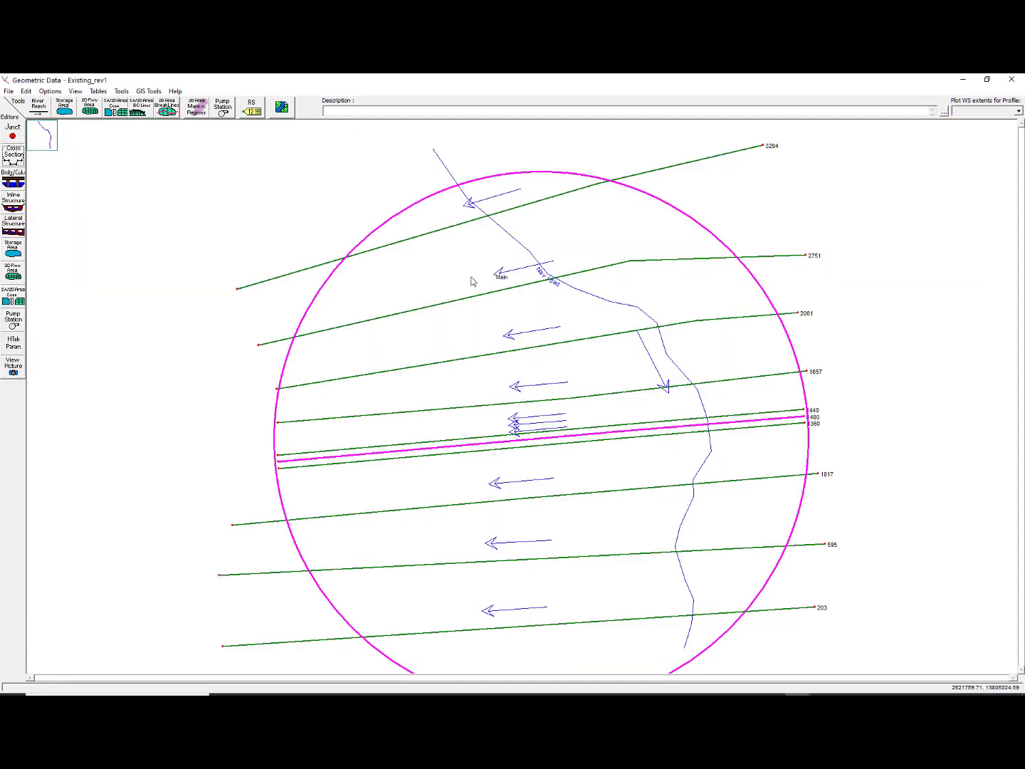
left_click(12, 153)
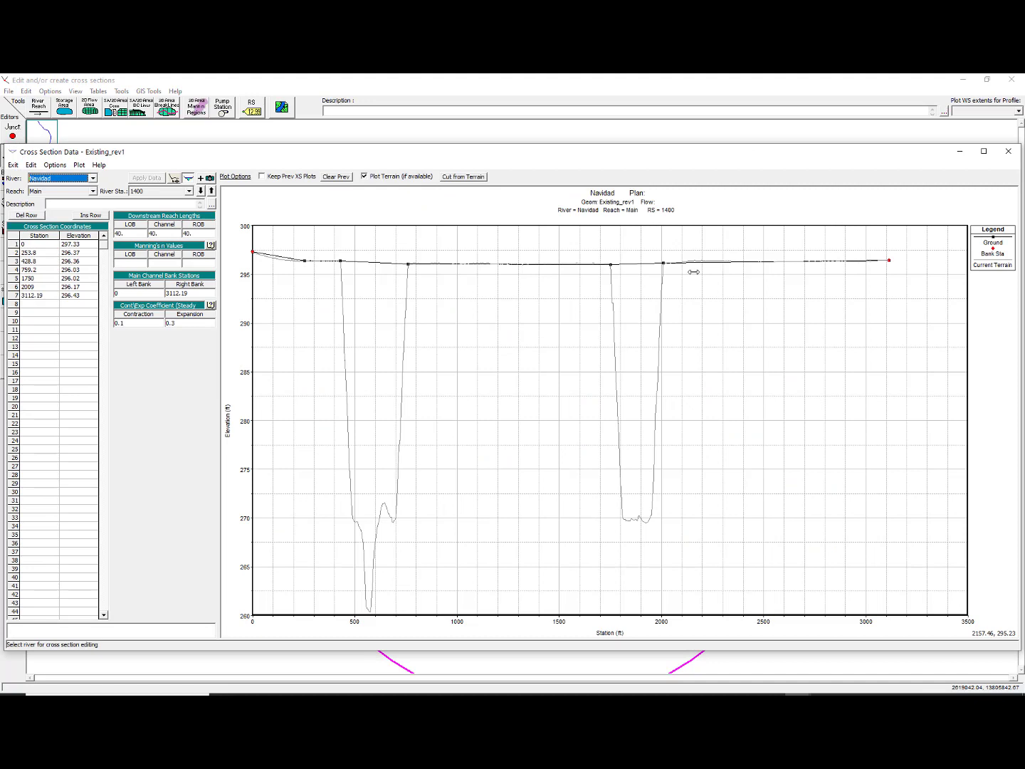
left_click_drag(36, 243, 71, 299)
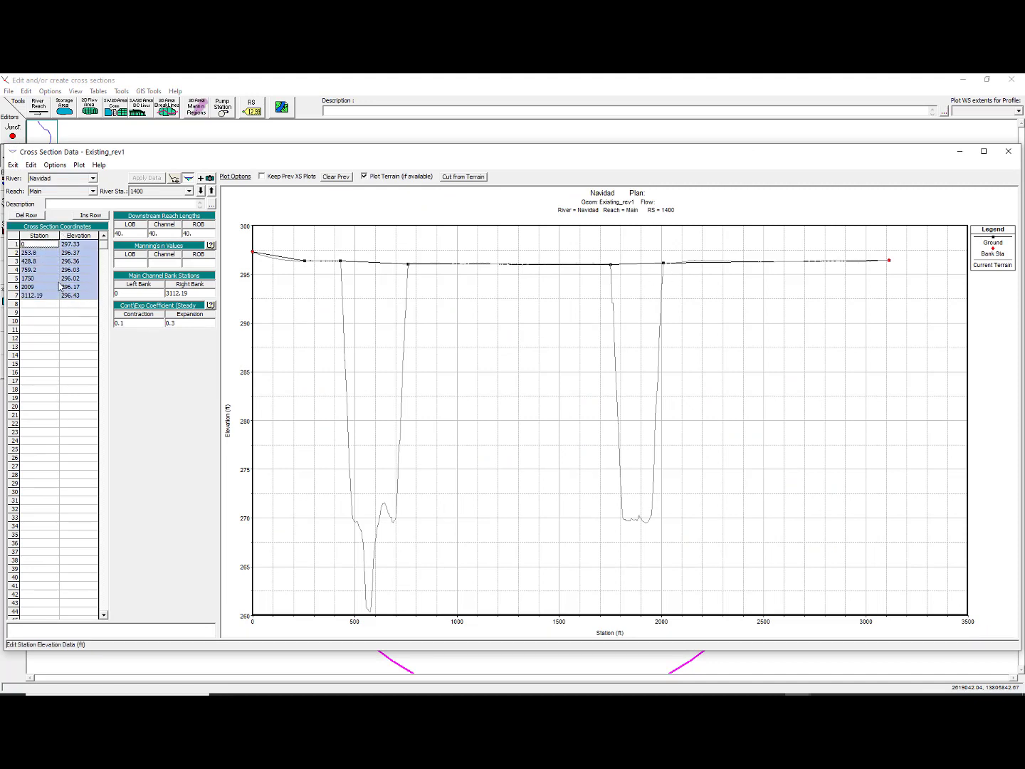
Delete the cross section at river station 1400 and close the cross section data.
left_click(55, 164)
left_click(82, 213)
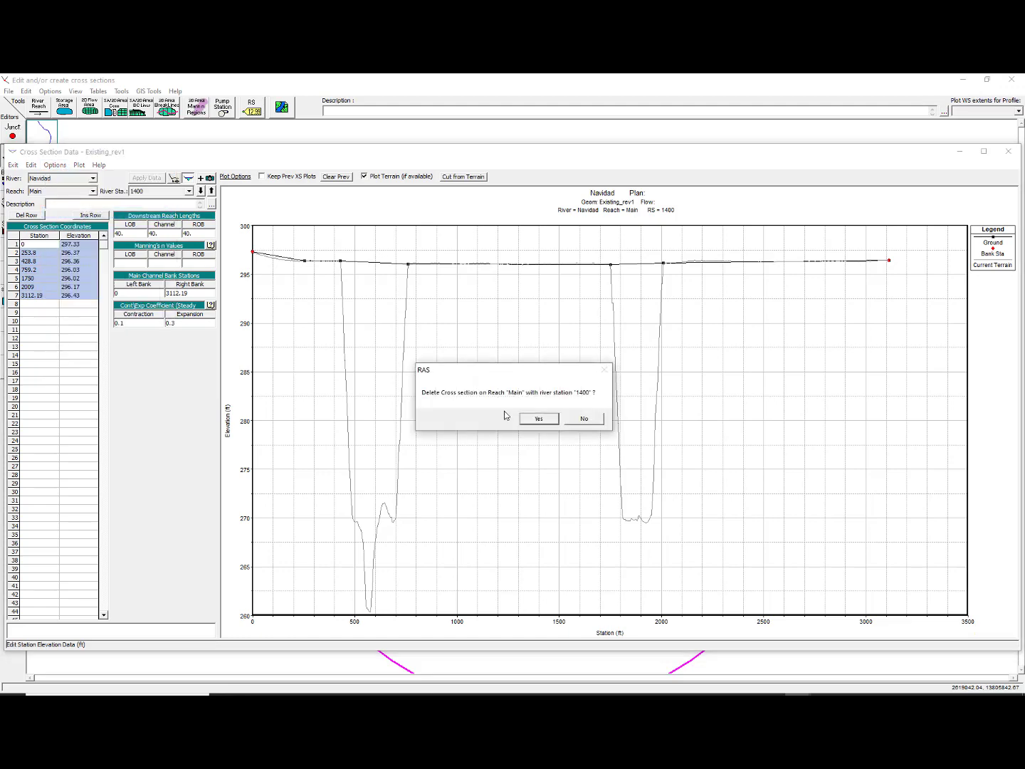
left_click(542, 421)
left_click(549, 424)
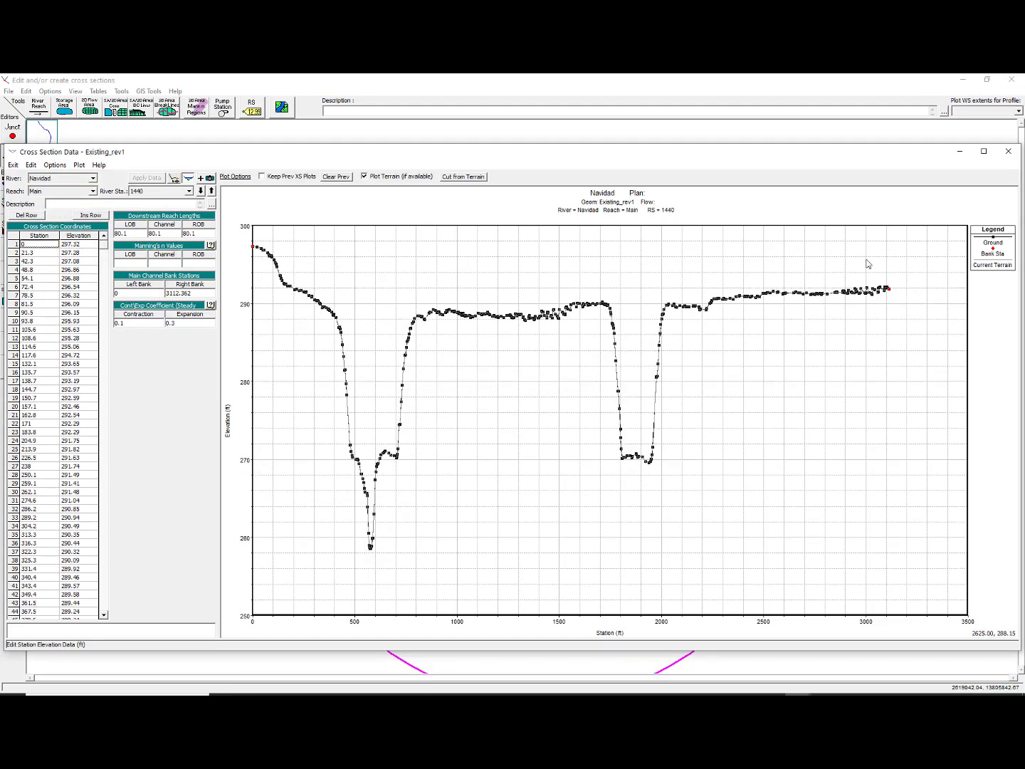
left_click(1009, 150)
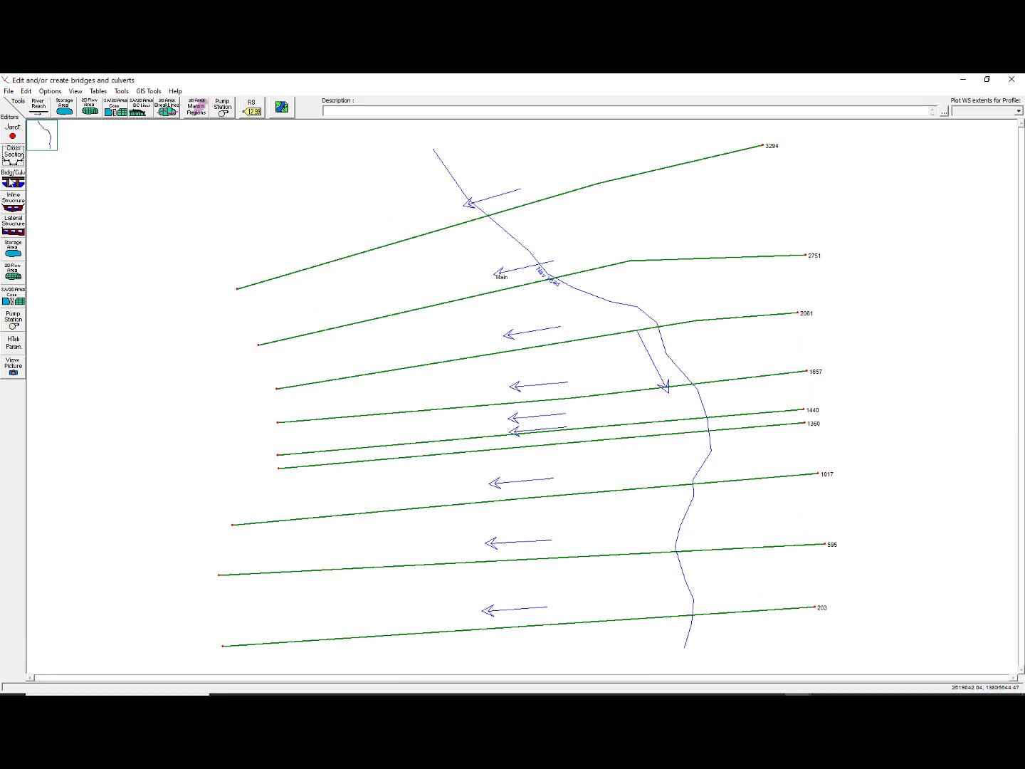
Add a new bridge at river station 1400 in the Main reach and enlarge the bridge data editor.
left_click(12, 182)
left_click(562, 153)
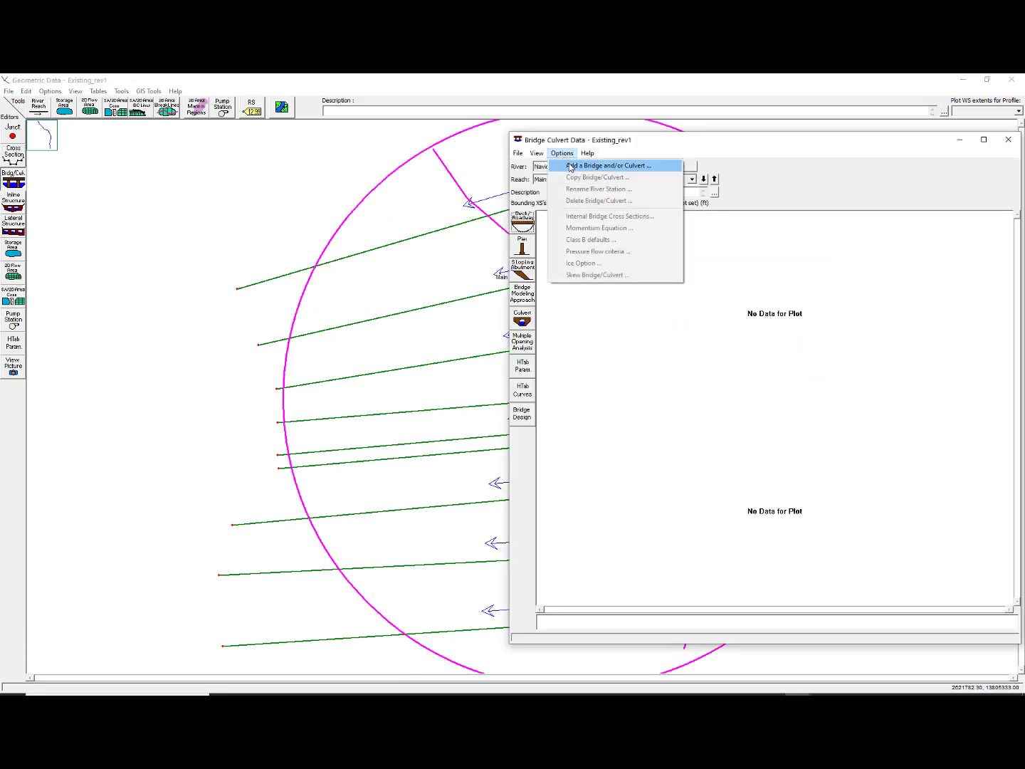
left_click(570, 168)
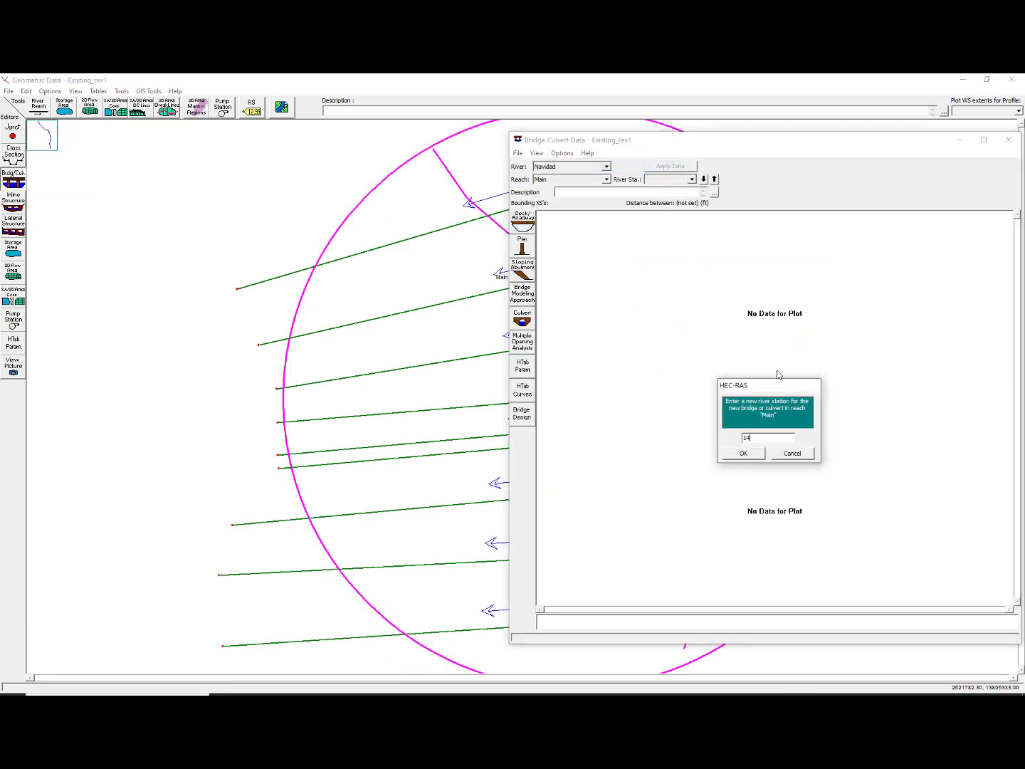
left_click(753, 456)
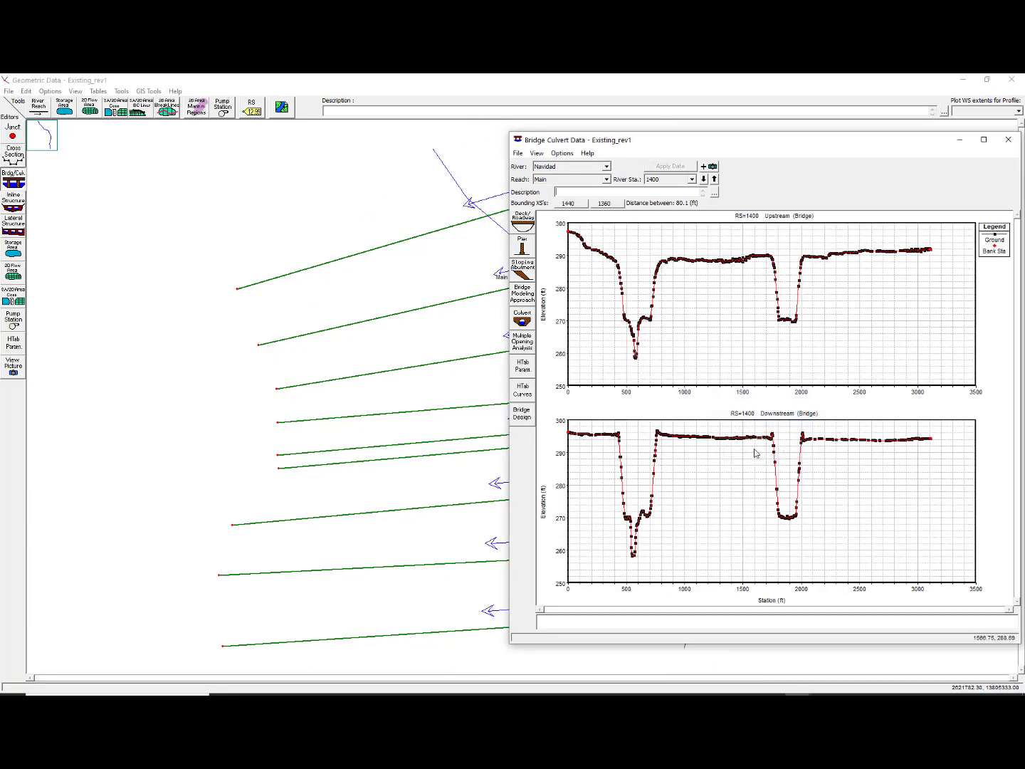
left_click(983, 139)
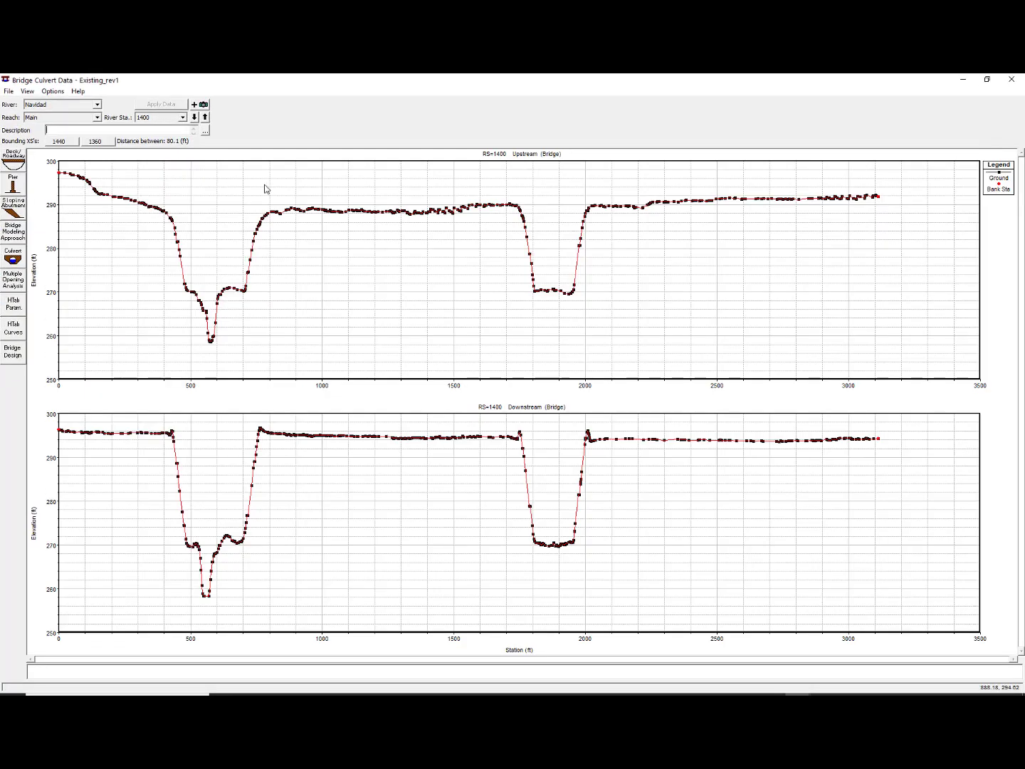
Open the bridge's deck/roadway data and set the distance to 22.6 ft and the width to 41.125 ft.
left_click(21, 161)
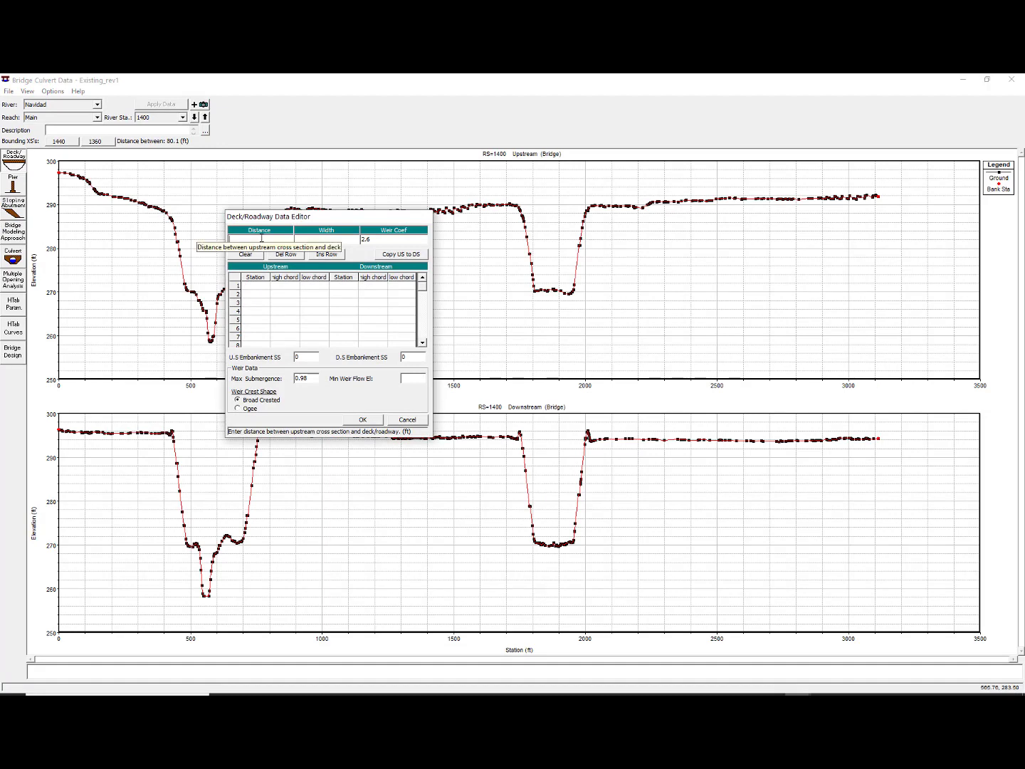
type("22.6")
left_click(316, 239)
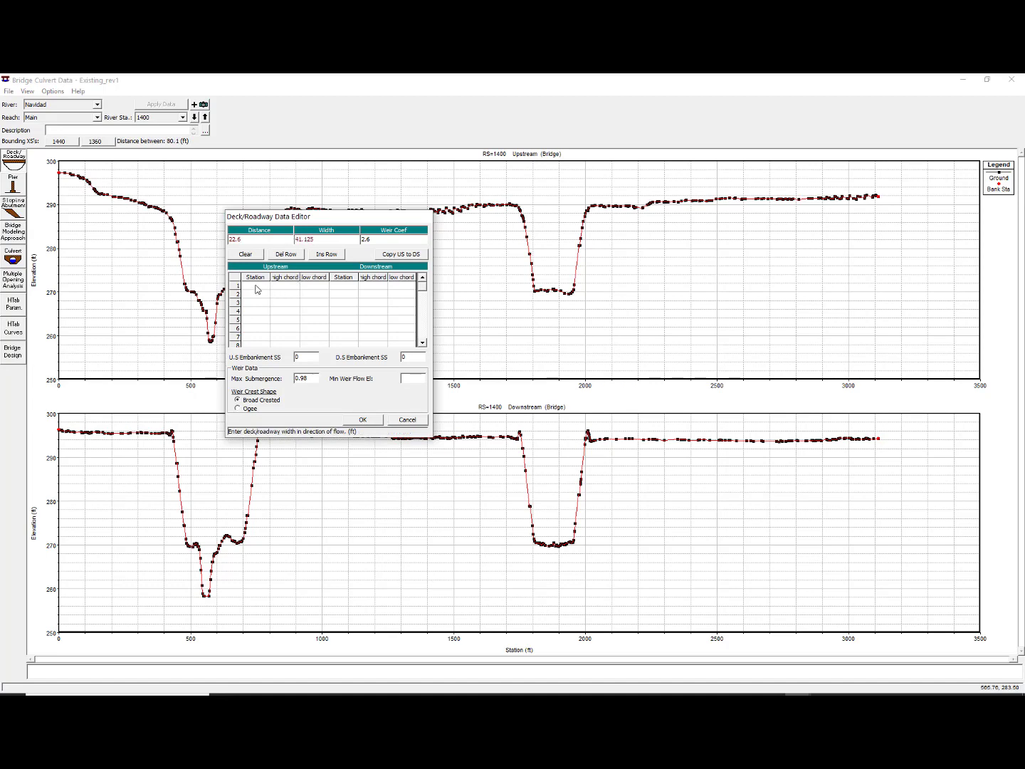
Paste the copied road profile as upstream stations and high chords, copy it to the downstream side, and accept the deck data.
left_click_drag(258, 288, 289, 364)
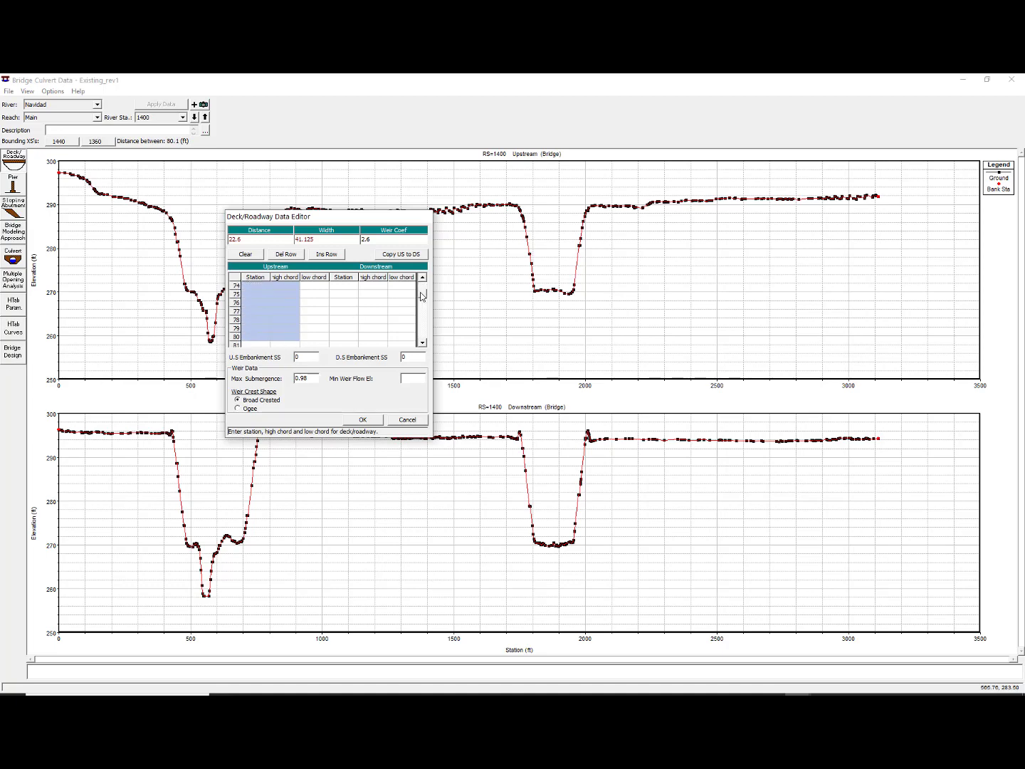
left_click_drag(421, 293, 420, 267)
left_click(403, 256)
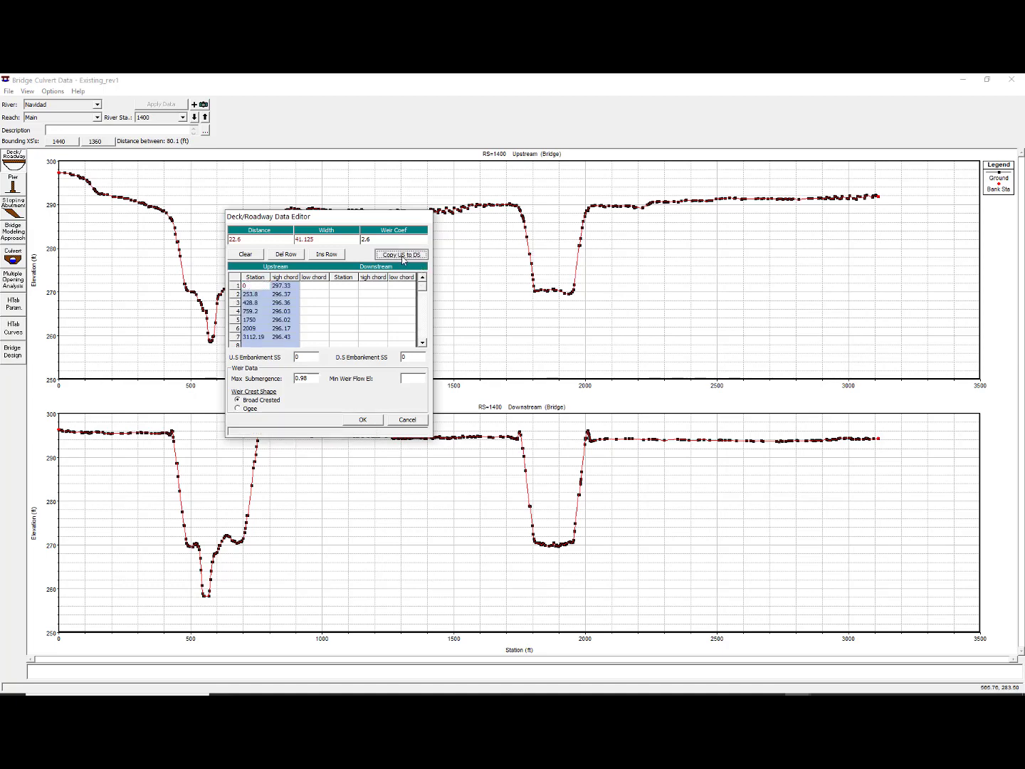
left_click(364, 421)
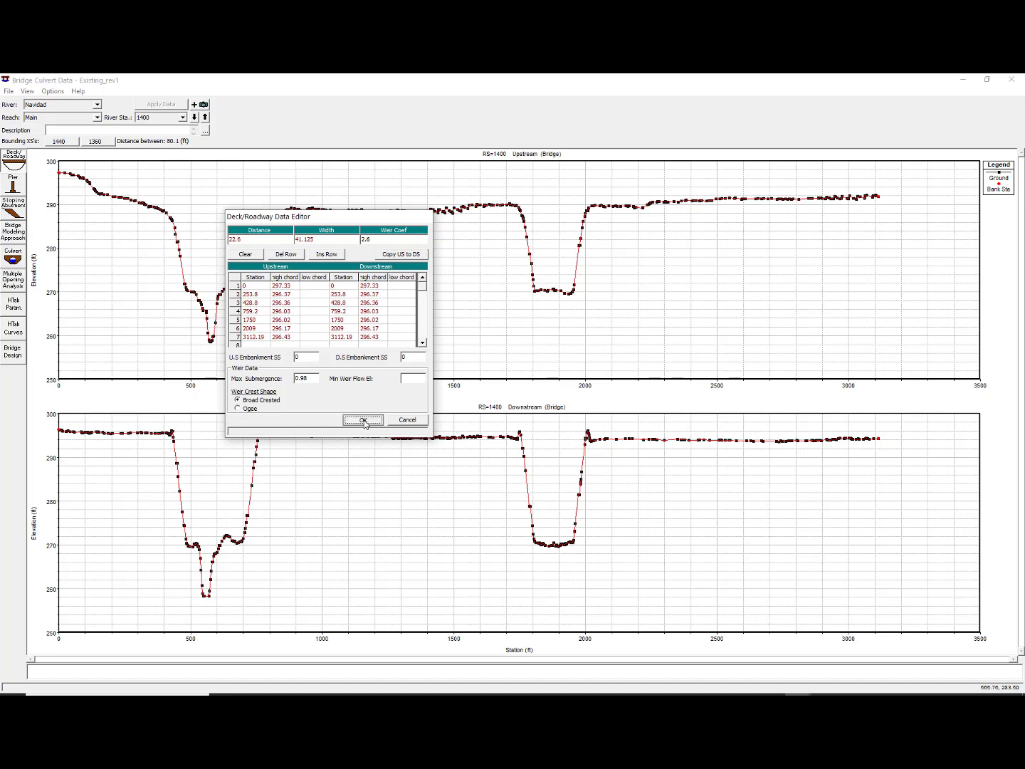
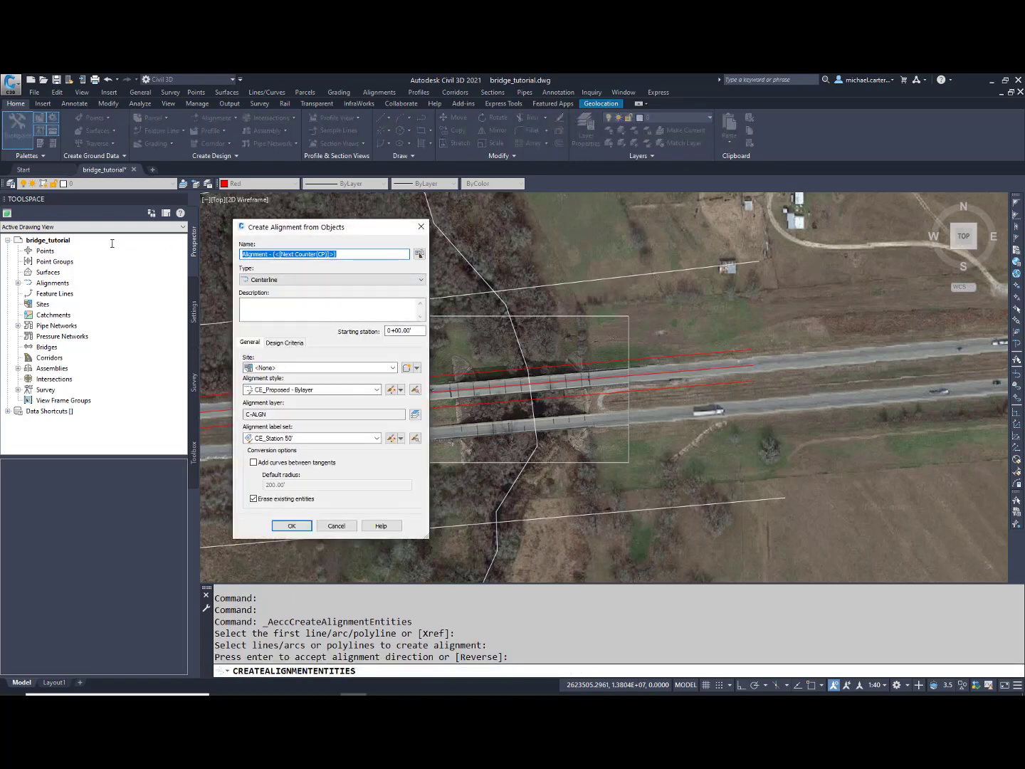
In Civil 3D, name the alignment created from the road centerline polyline "bridge" and finish creating it.
type("bridge")
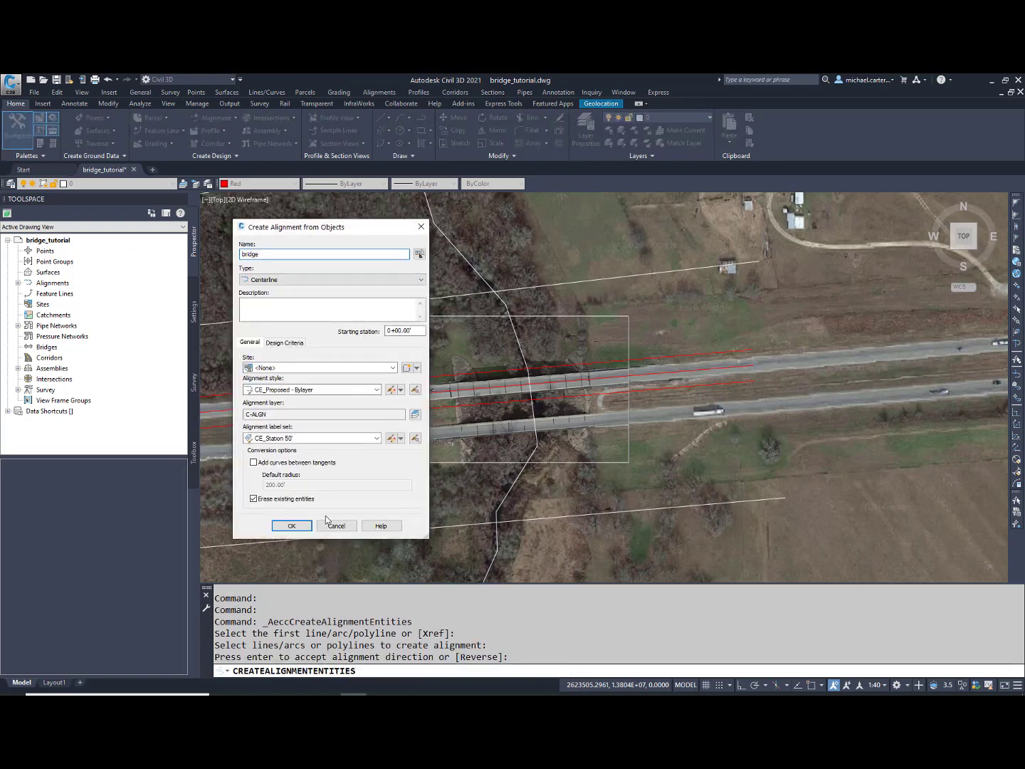
left_click(292, 524)
key("Escape")
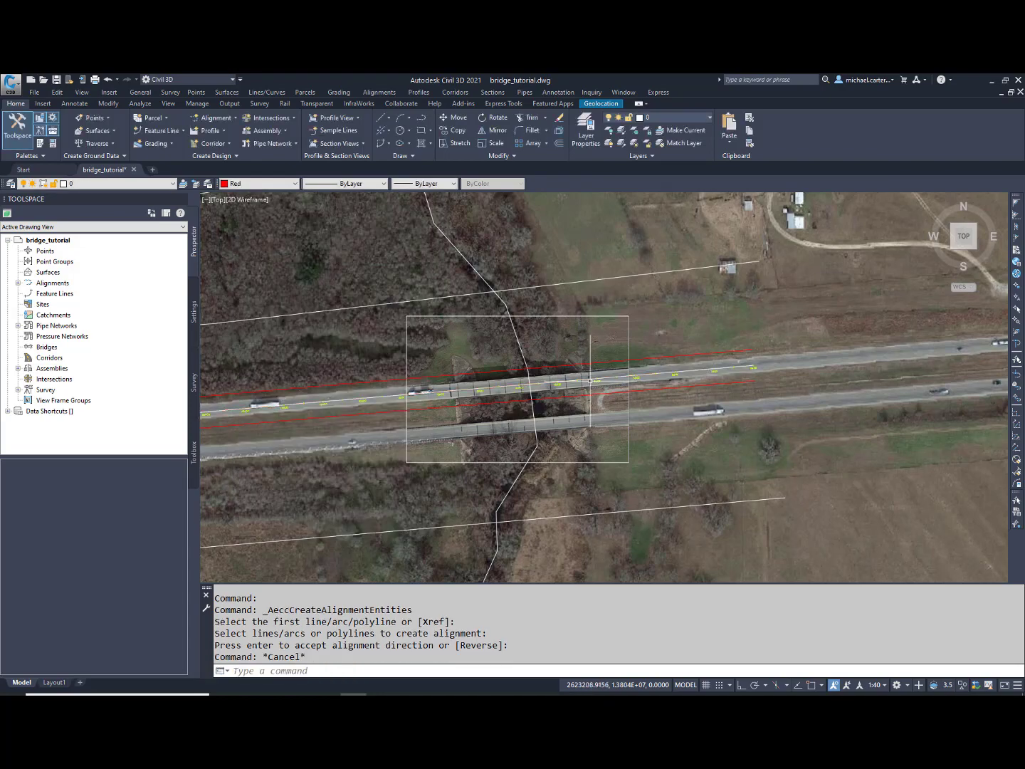
key("Escape")
Draw a polyline at the bridge joint near station 4+40, from the north deck edge perpendicular to the alignment.
scroll(590, 381, "up", 6)
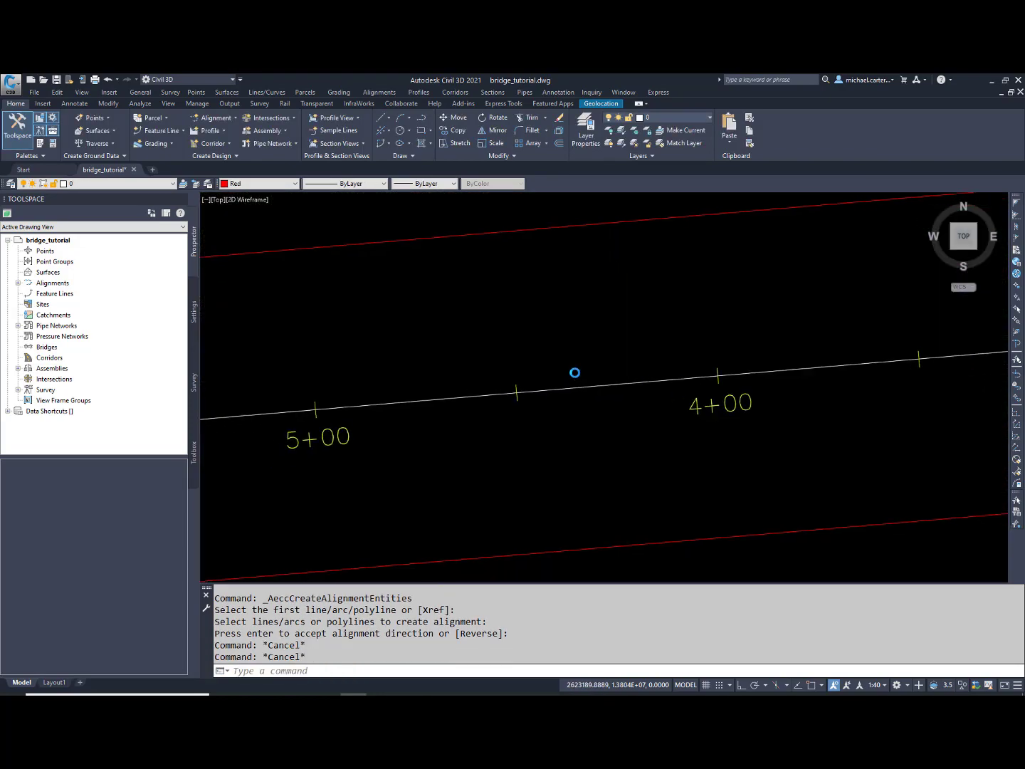
key("Escape")
key("Escape")
type("pl")
key("Return")
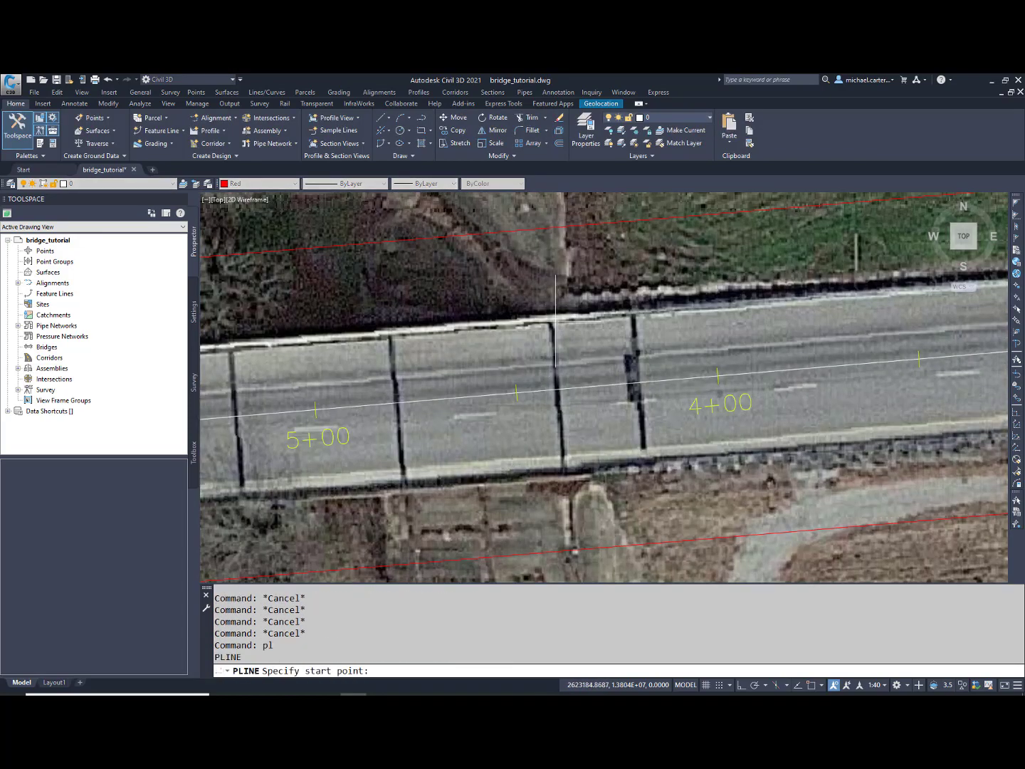
left_click(551, 320)
type("per")
key("Return")
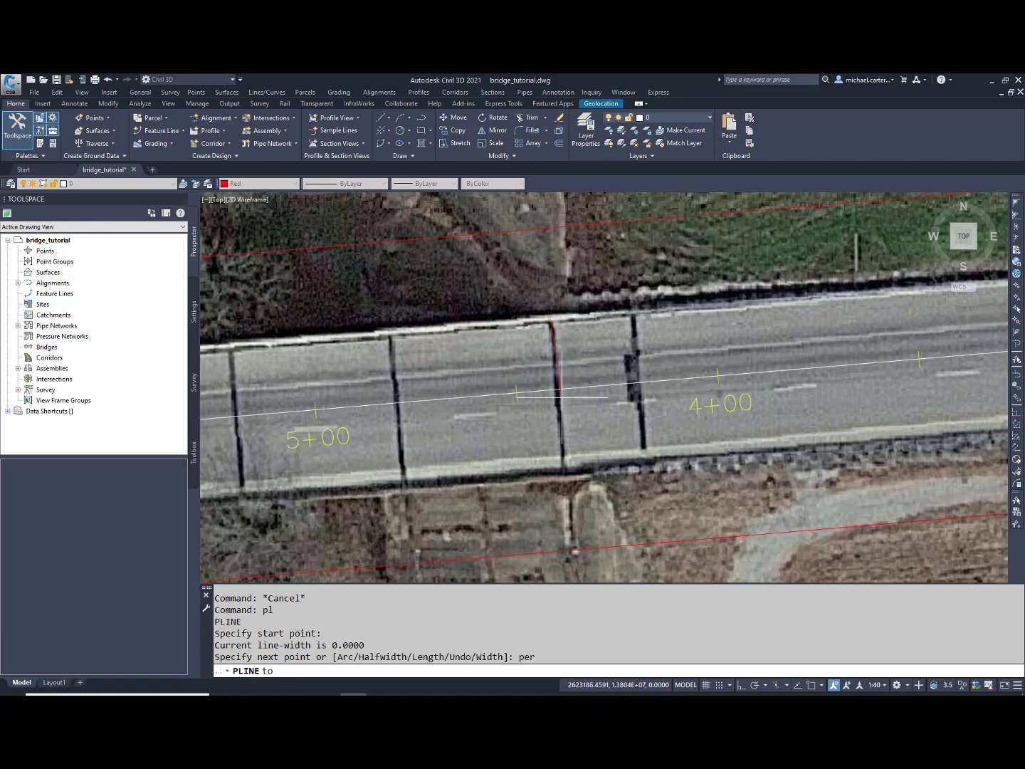
left_click(560, 374)
key("Escape")
key("Escape")
Set the width of the pier polyline near station 4+40 to 1.
type("pe")
key("Return")
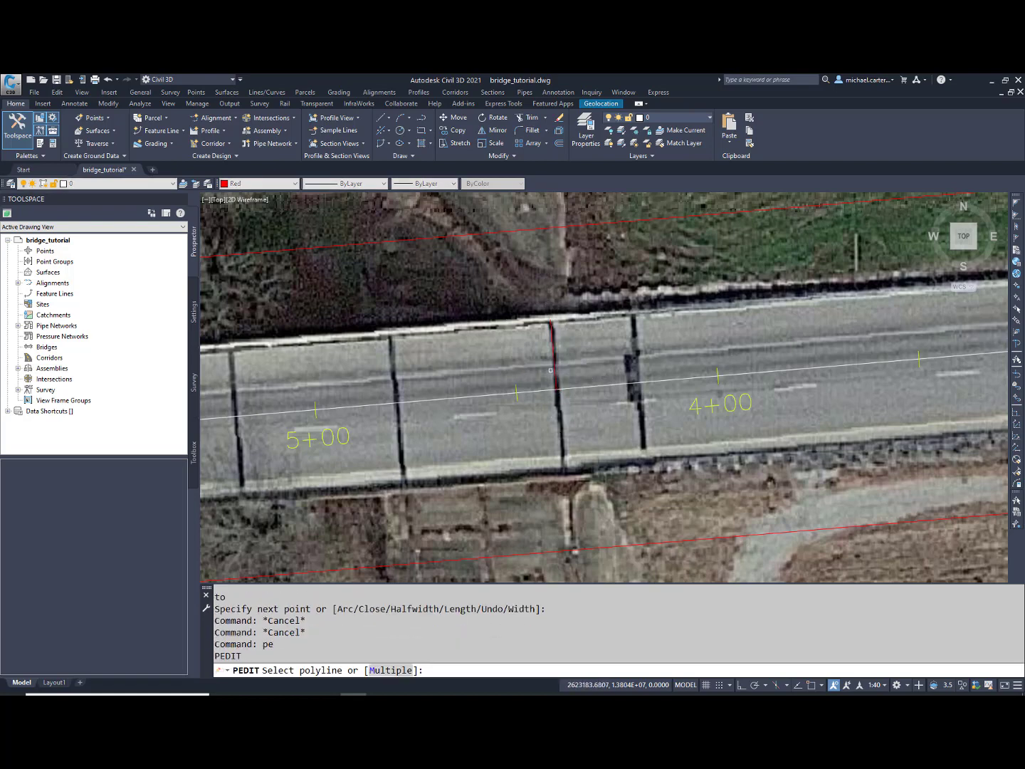
left_click(554, 364)
type("w")
key("Return")
type("1")
key("Return")
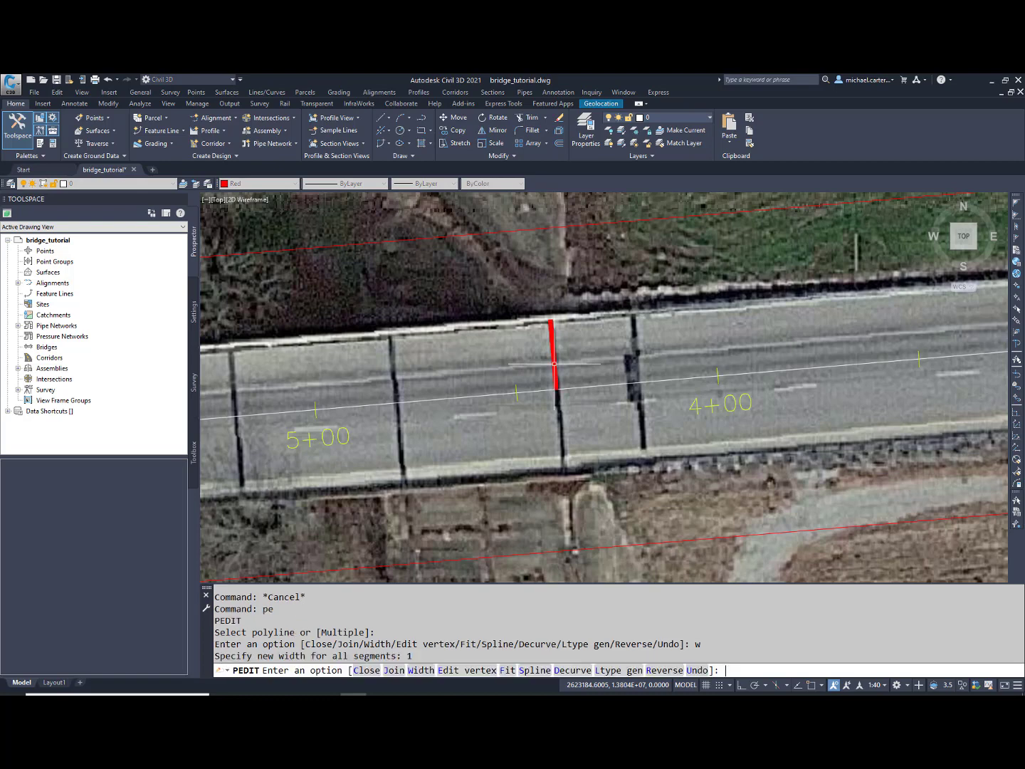
key("Escape")
key("Escape")
Offset the pier line westward by 40 ft twice in succession to mark the next two piers.
type("o")
key("Return")
type("40")
key("Return")
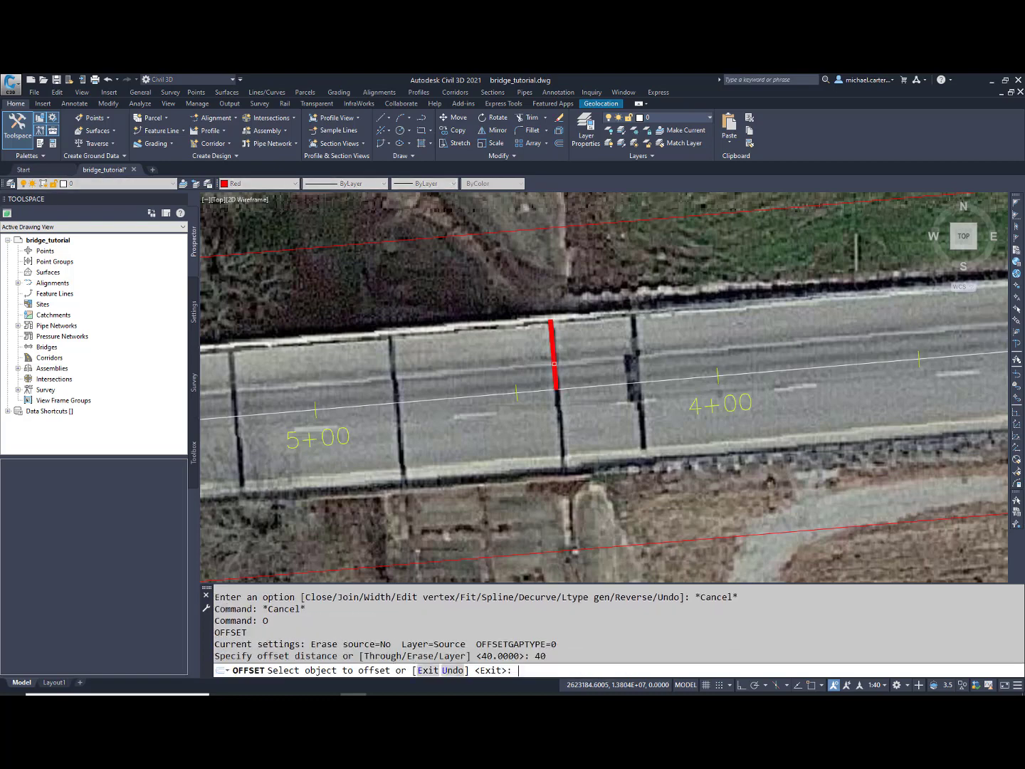
left_click(554, 364)
left_click(553, 350)
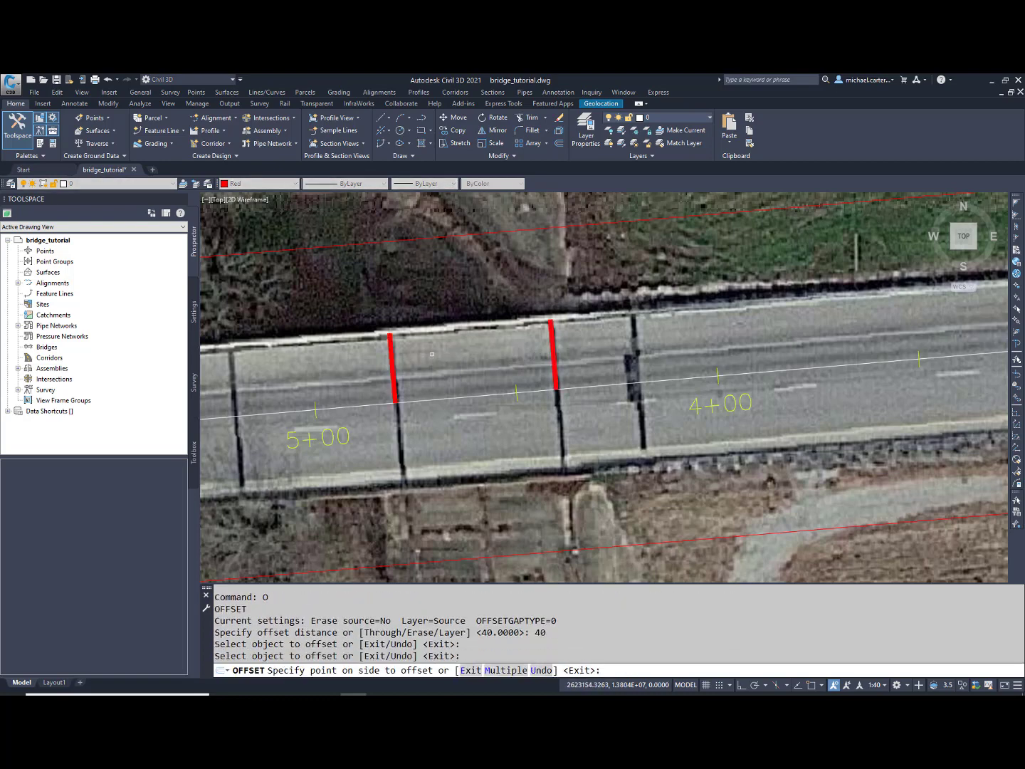
left_click(491, 362)
left_click_drag(433, 371, 678, 352)
left_click(635, 346)
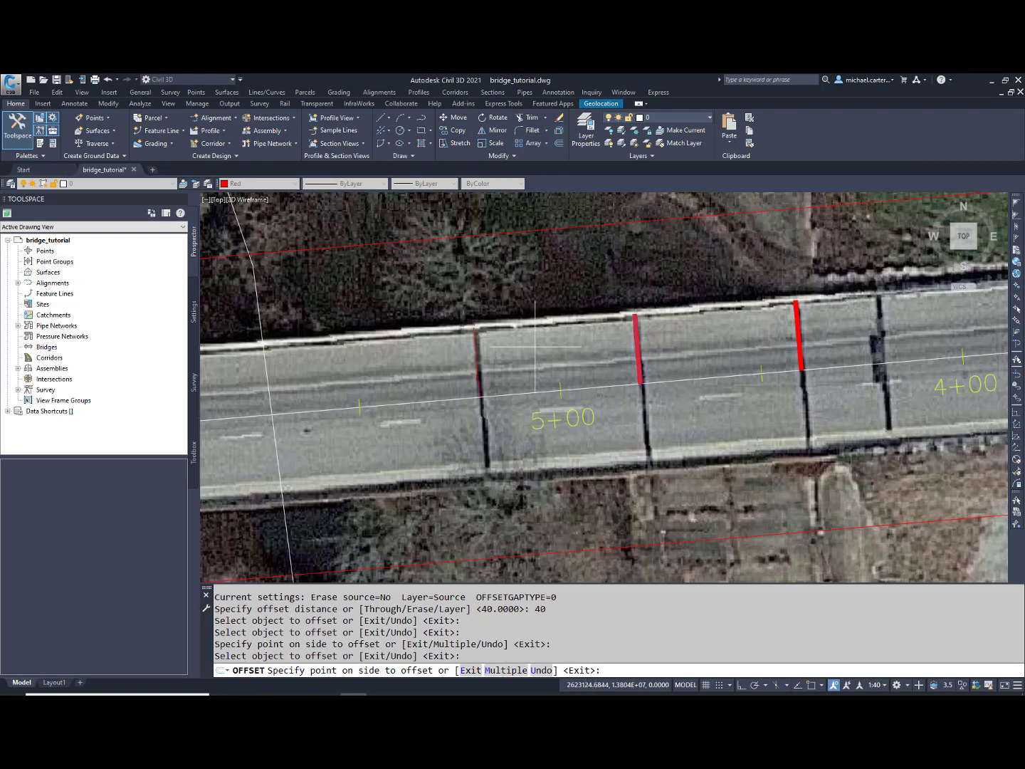
left_click(539, 337)
scroll(540, 336, "down", 6)
key("Escape")
key("Escape")
key("Escape")
Offset the westernmost pier line 75 ft westward across the main span over the channel.
type("o")
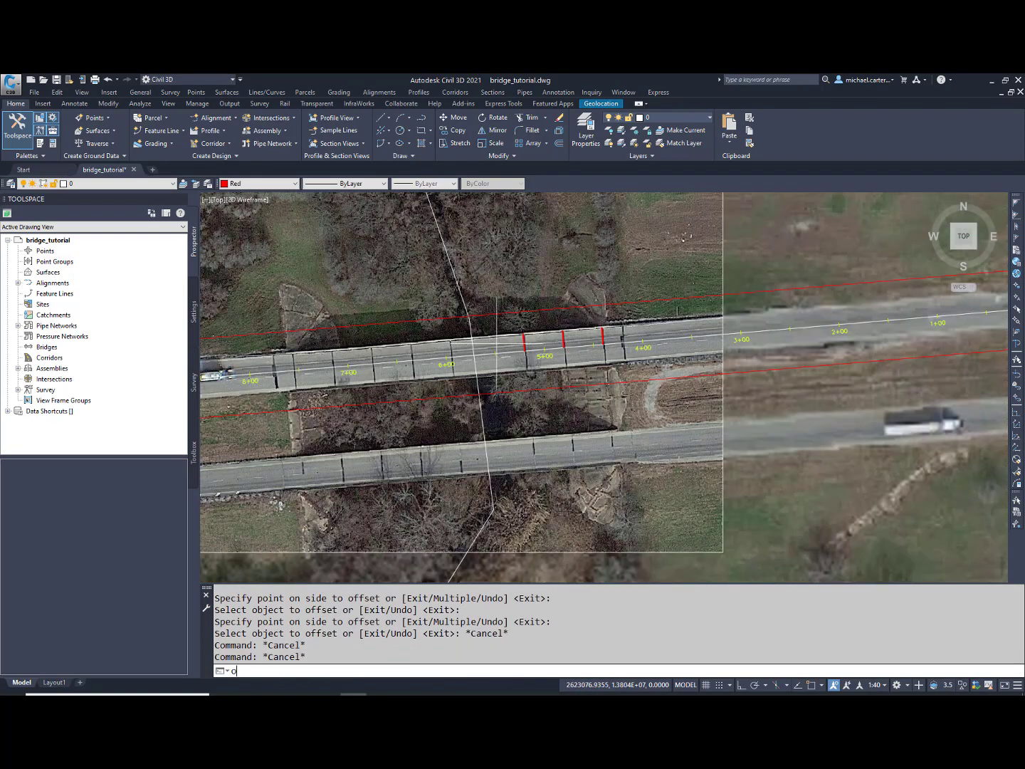
key("Return")
type("75")
key("Return")
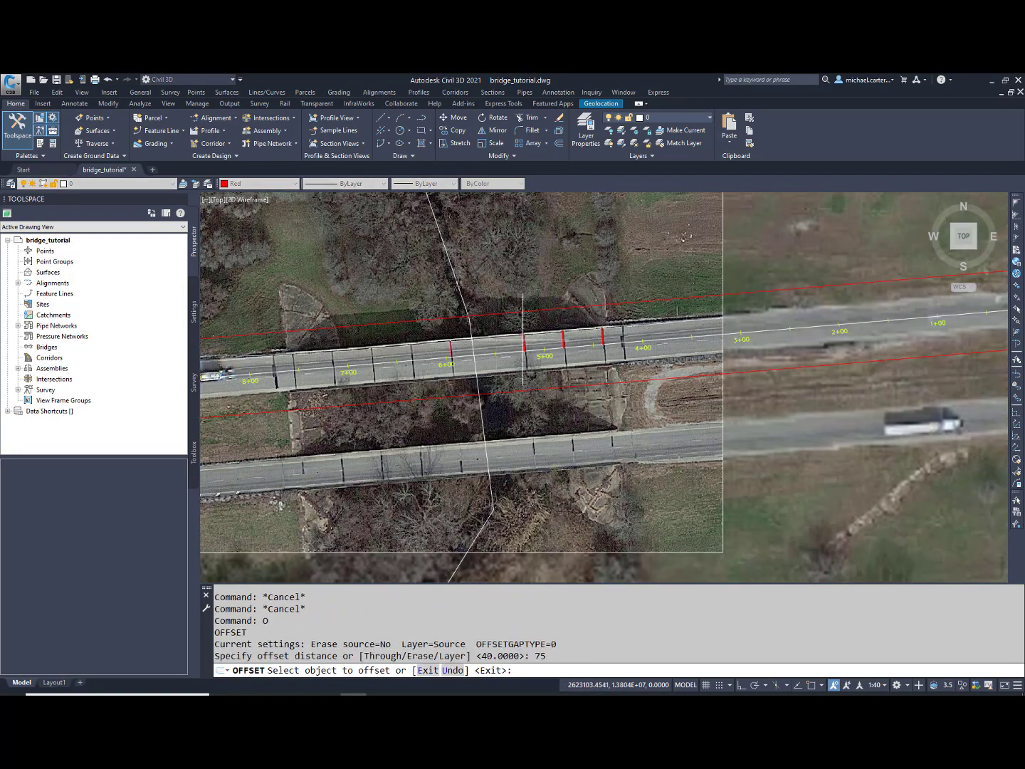
left_click(524, 341)
left_click(455, 346)
key("Escape")
key("Escape")
Offset the pier line west of the main span westward by 40 ft four times in succession.
type("o")
key("Return")
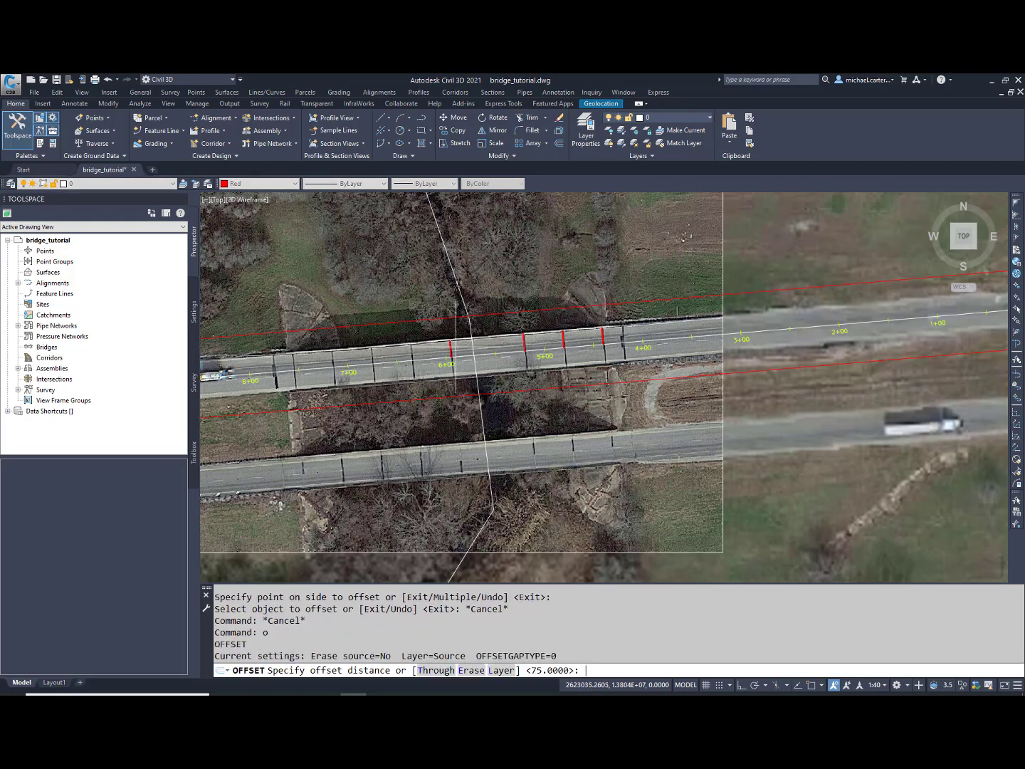
type("40")
key("Return")
left_click(451, 347)
left_click(420, 349)
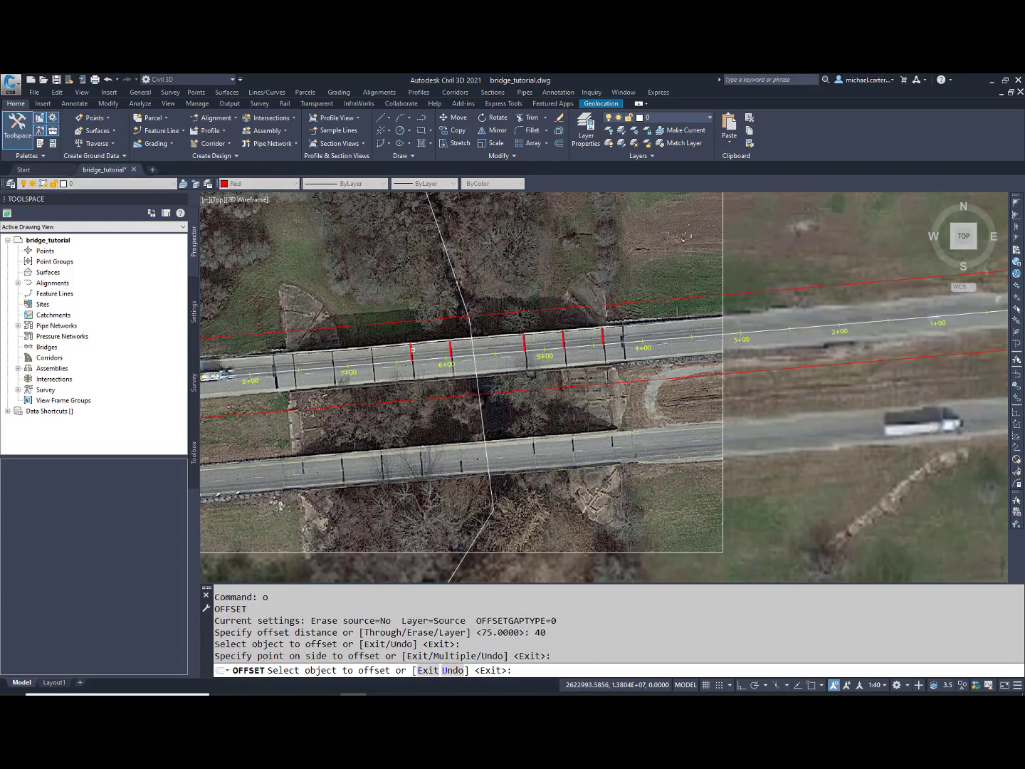
left_click(411, 350)
left_click(374, 352)
left_click(374, 353)
left_click(345, 354)
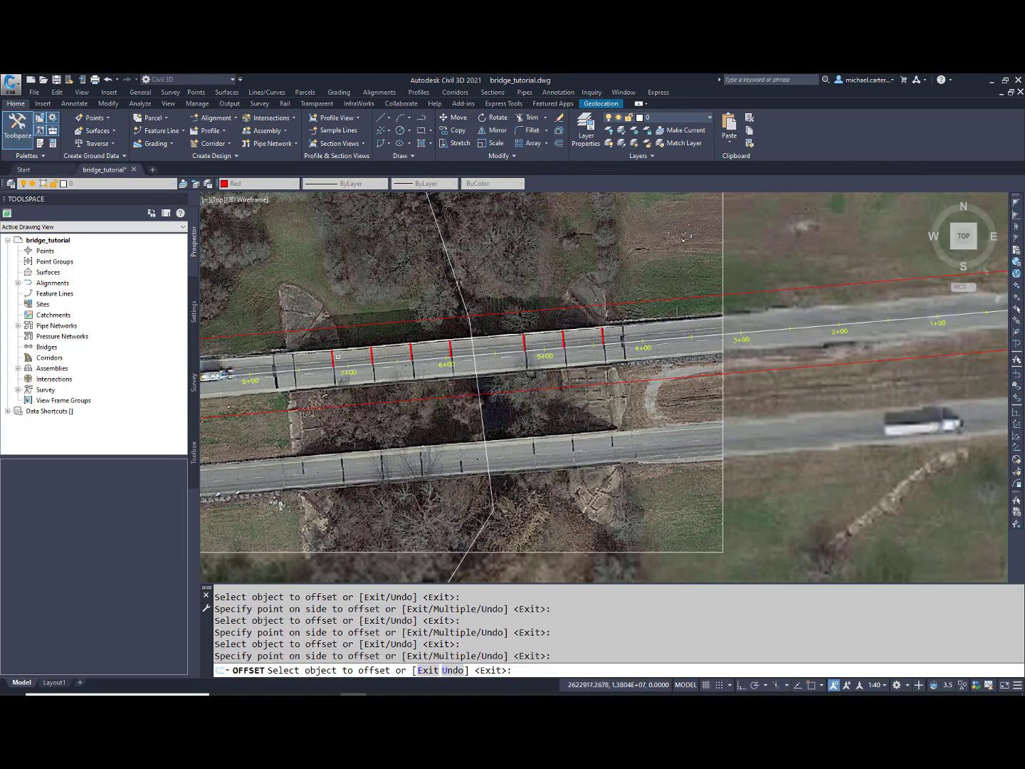
left_click(332, 356)
left_click(293, 356)
key("Escape")
Add a station offset label on the bridge alignment where the easternmost pier line meets it, with object snap on.
scroll(589, 335, "up", 4)
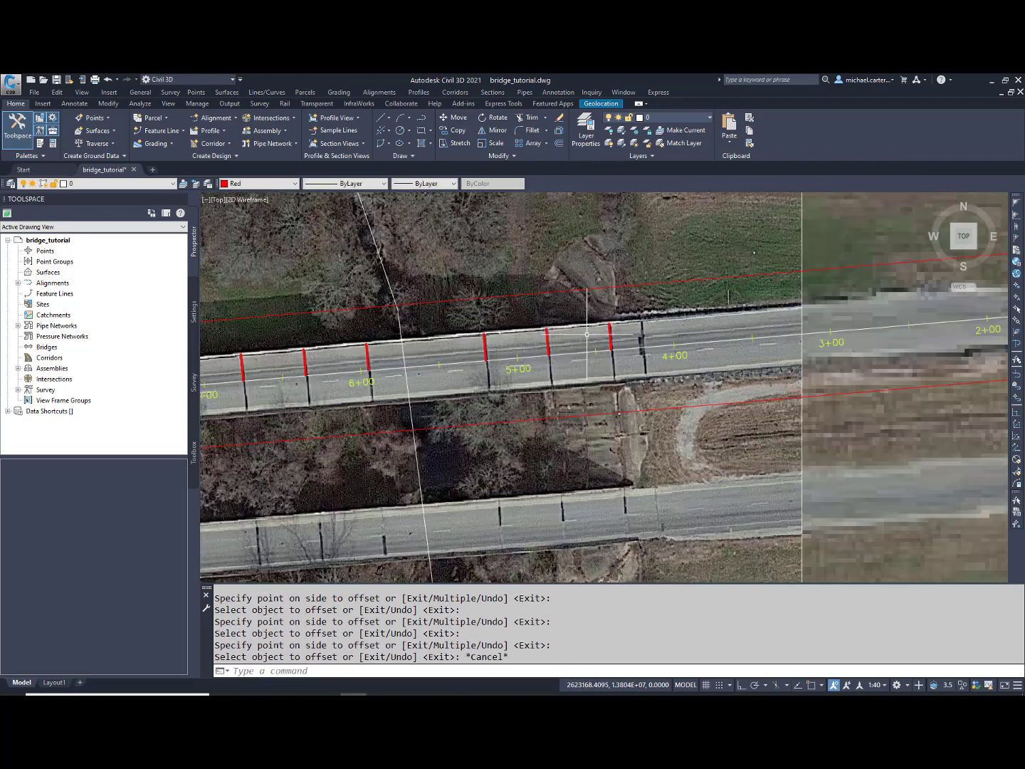
left_click(676, 367)
left_click(661, 342)
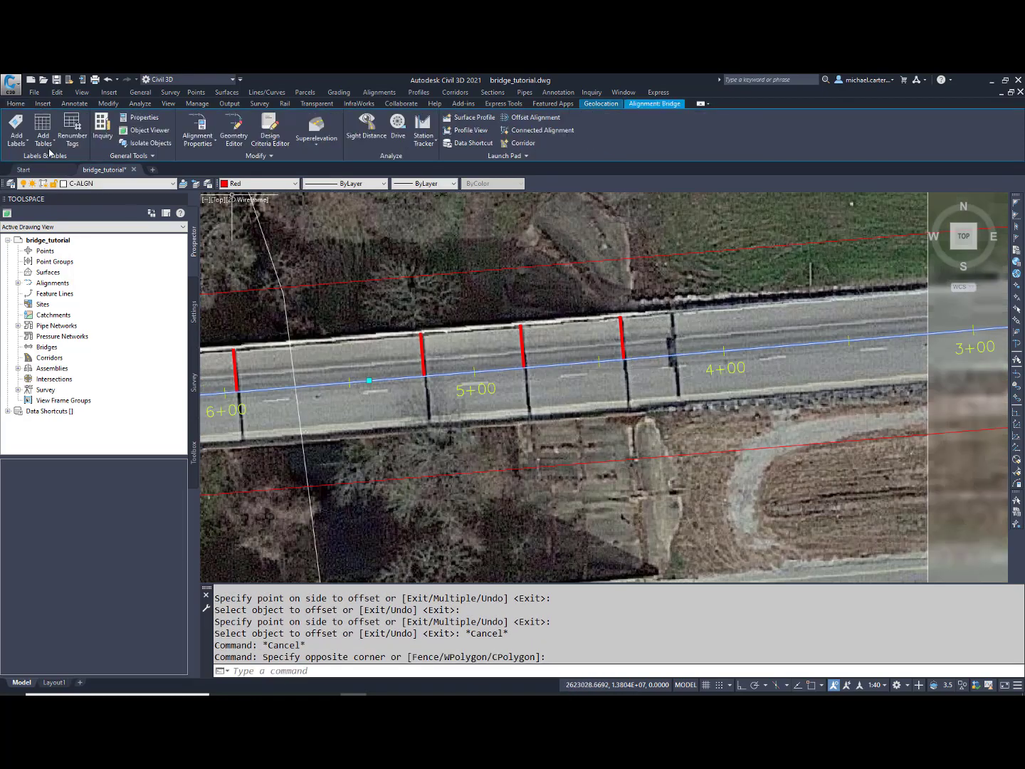
left_click(16, 139)
left_click(45, 225)
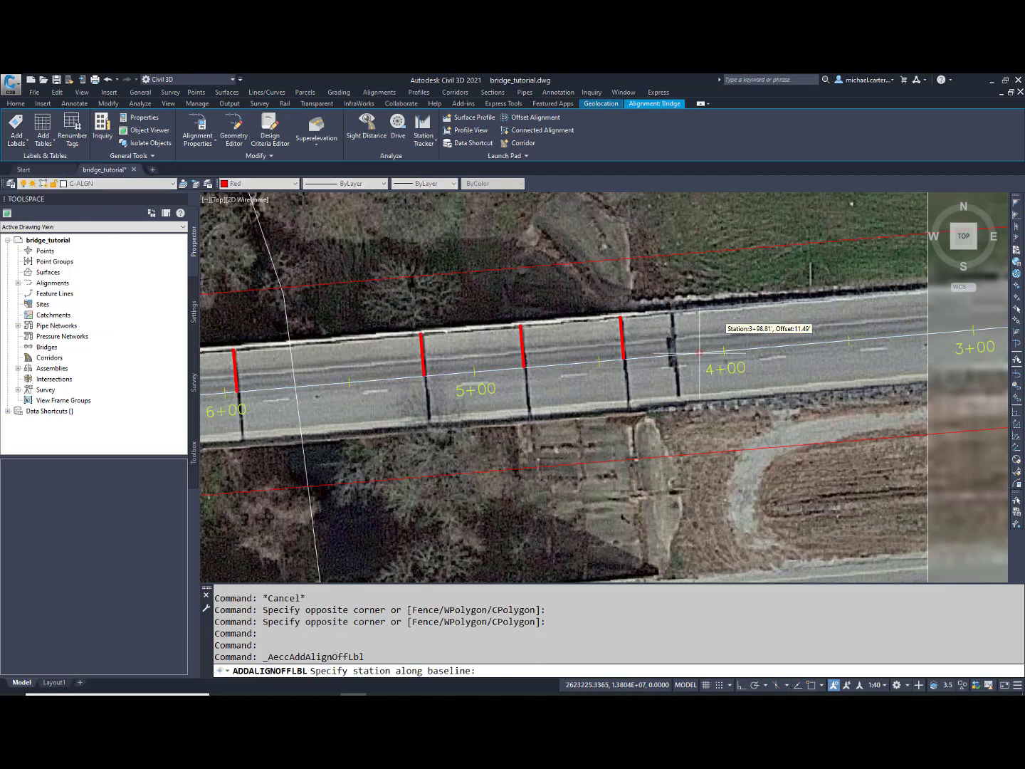
key("F3")
left_click(629, 361)
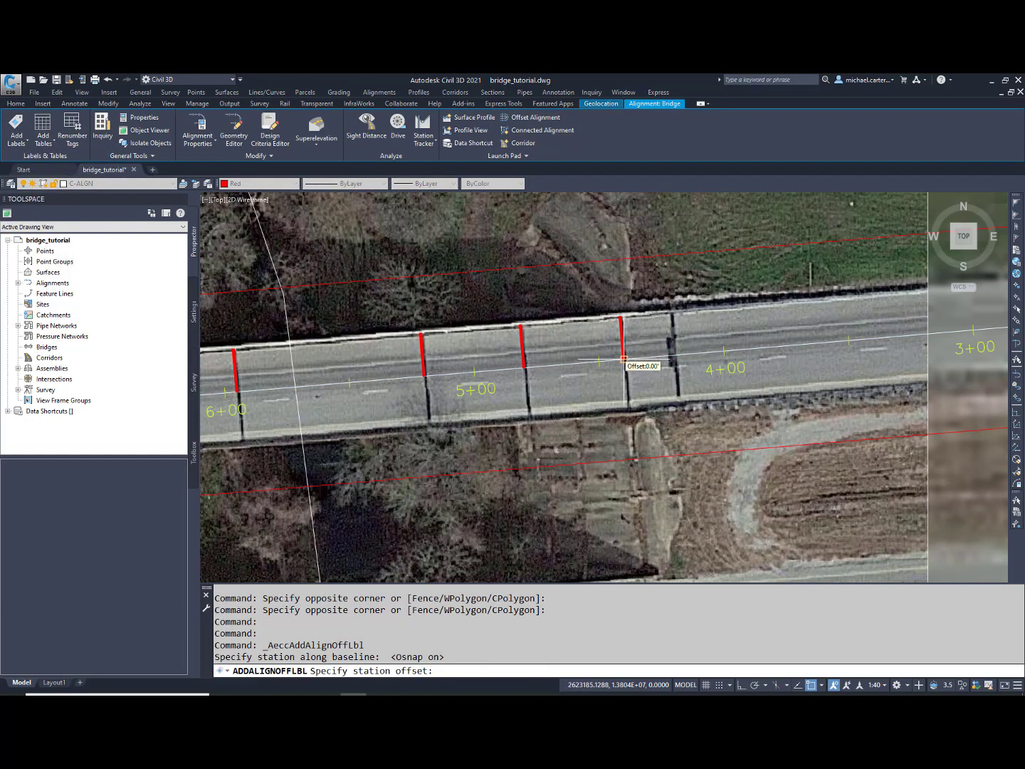
left_click(623, 359)
key("Escape")
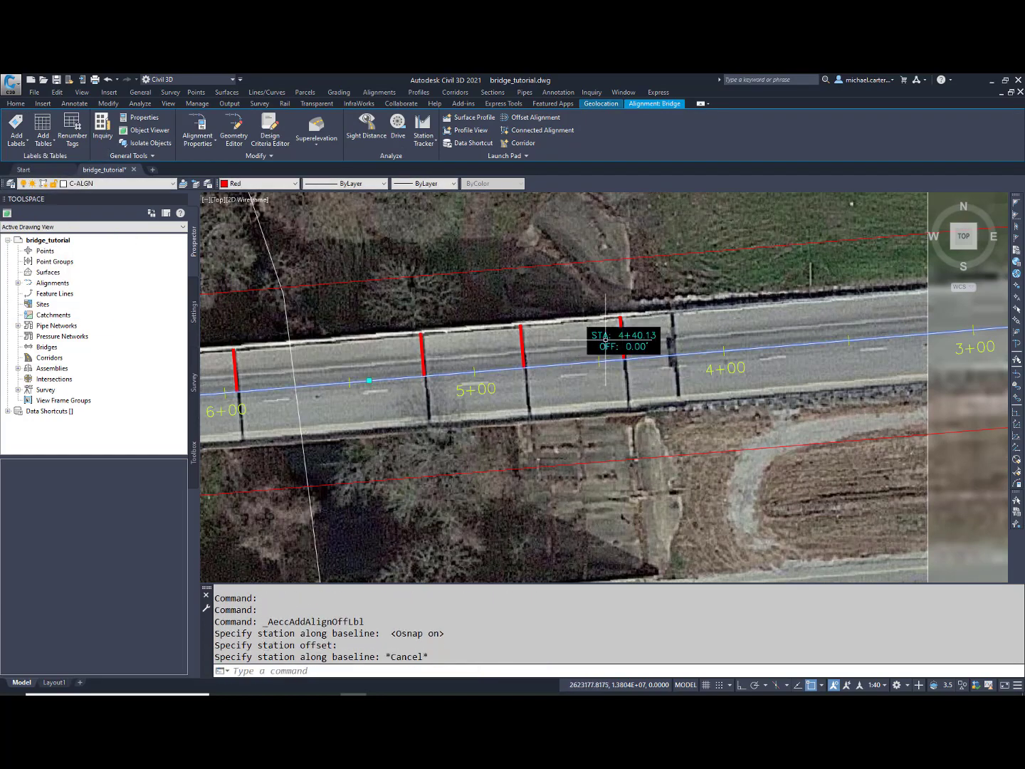
type("cp")
key("Return")
key("Escape")
key("Escape")
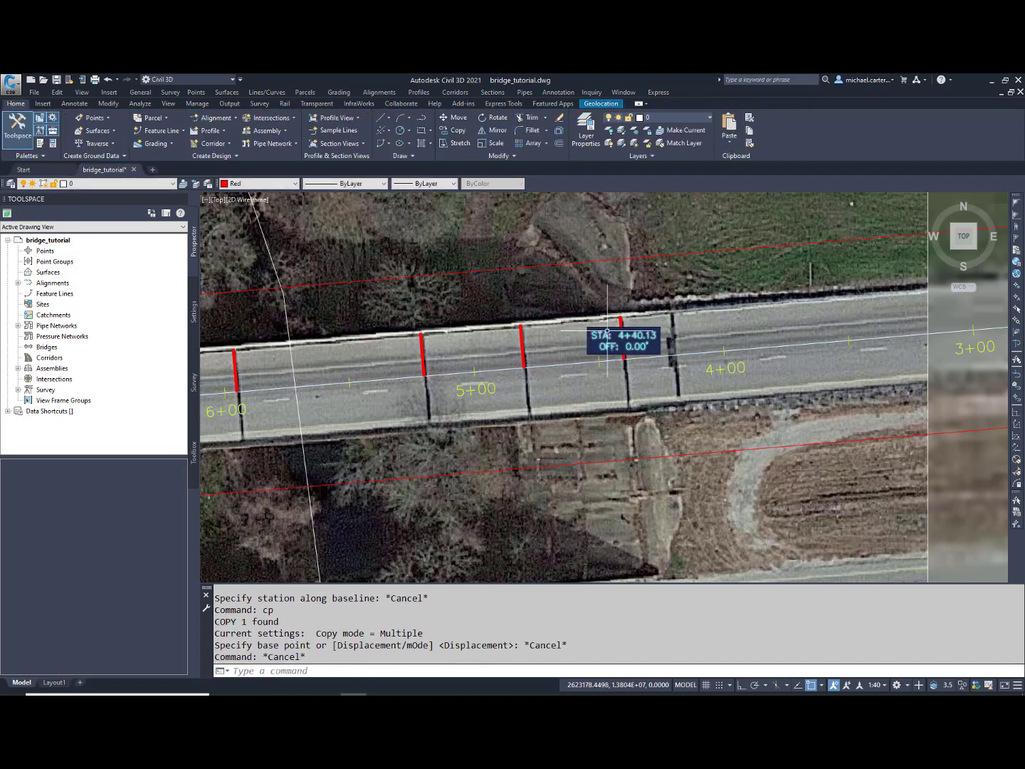
Copy the station offset label from the easternmost pier to the alignment intersection of each of the seven pier lines to its west.
type("cp")
key("Return")
key("Return")
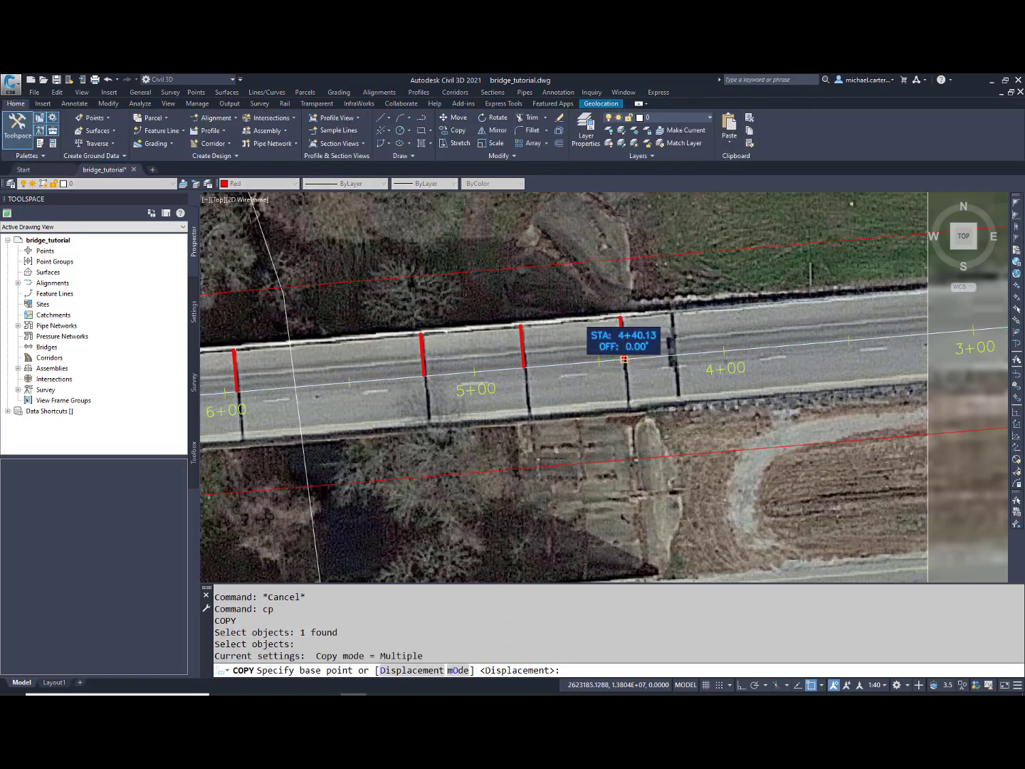
left_click(624, 359)
left_click(524, 366)
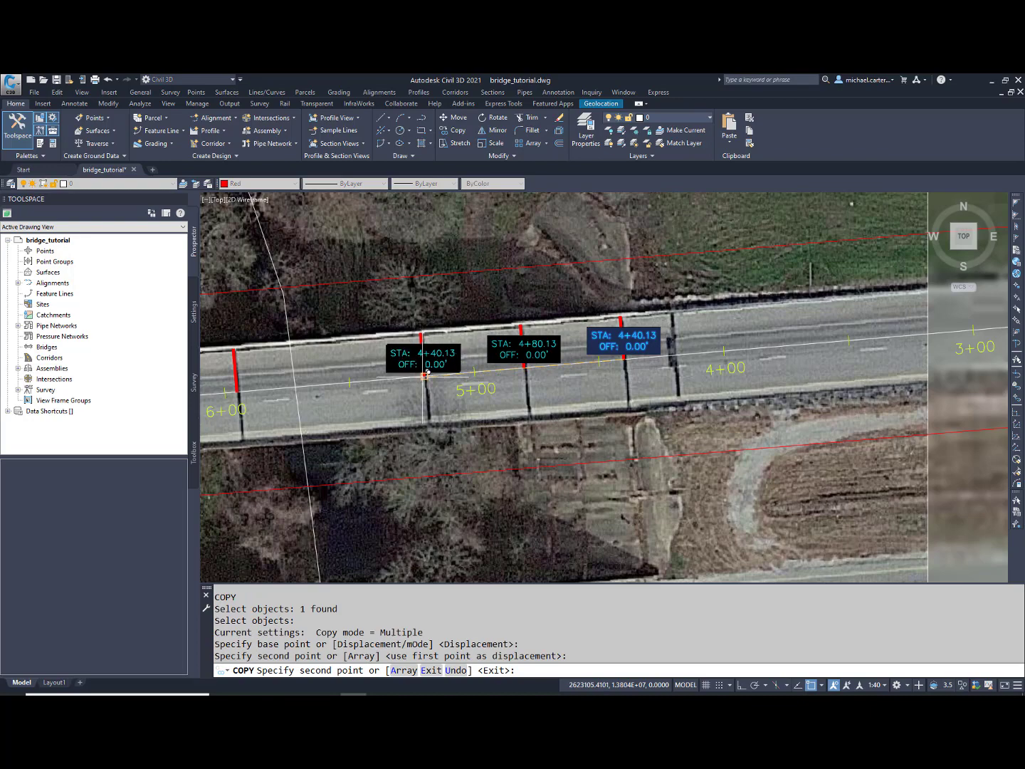
left_click(424, 372)
left_click(237, 390)
left_click_drag(269, 383, 727, 350)
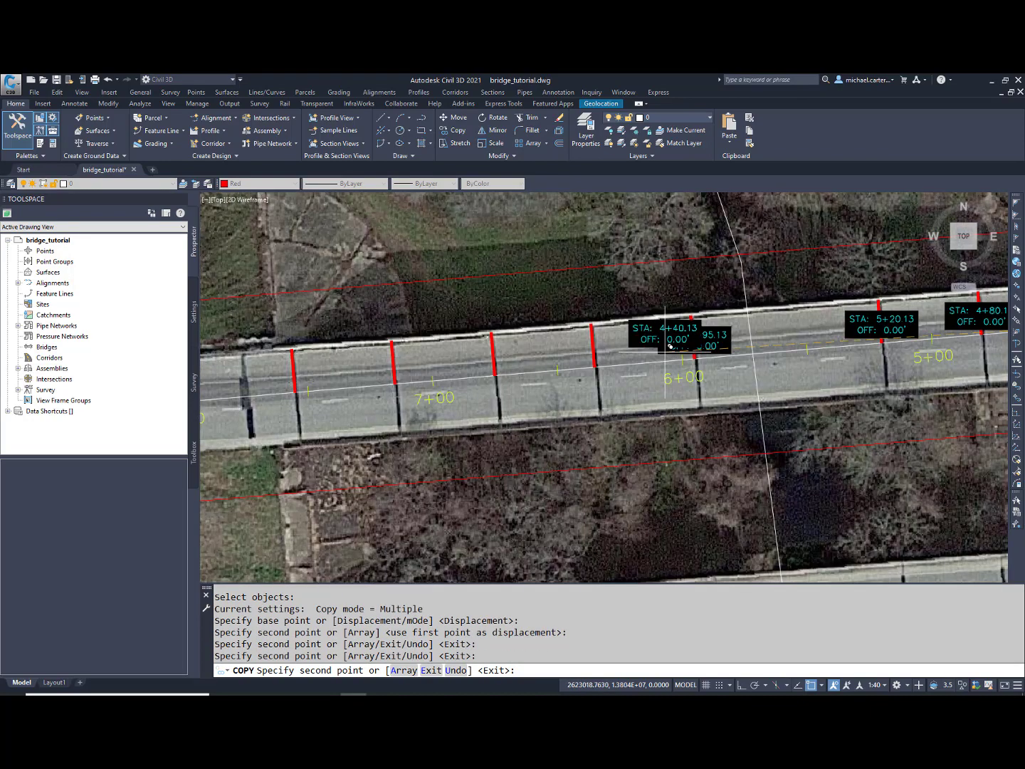
left_click(595, 366)
left_click(491, 363)
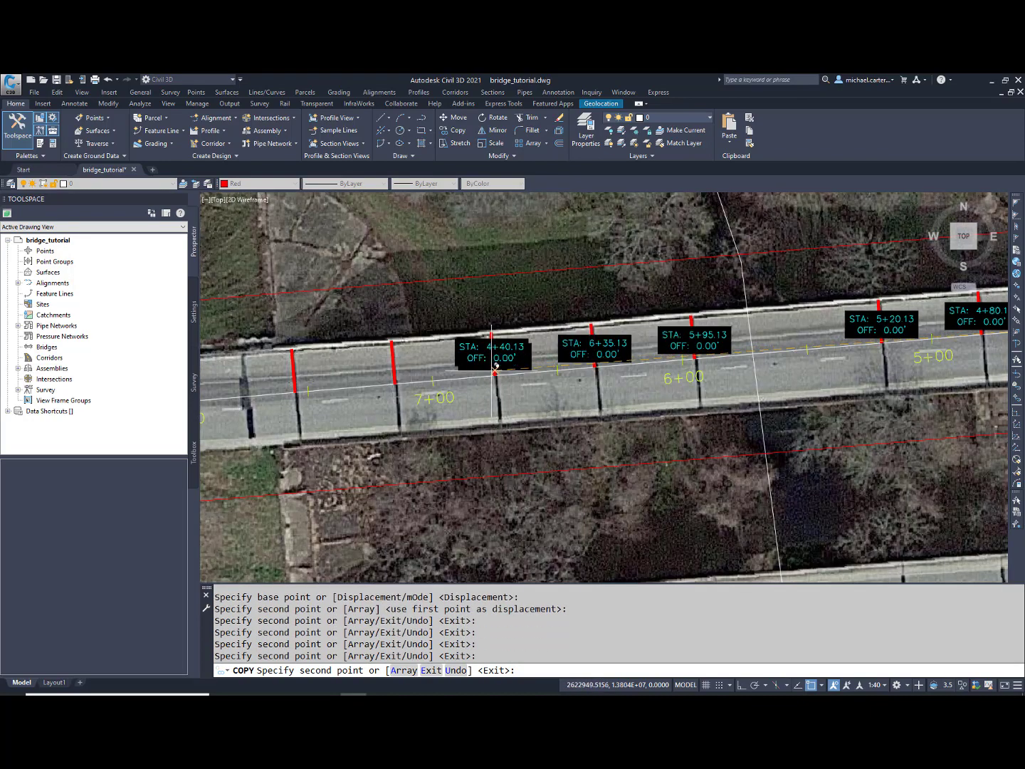
left_click(393, 372)
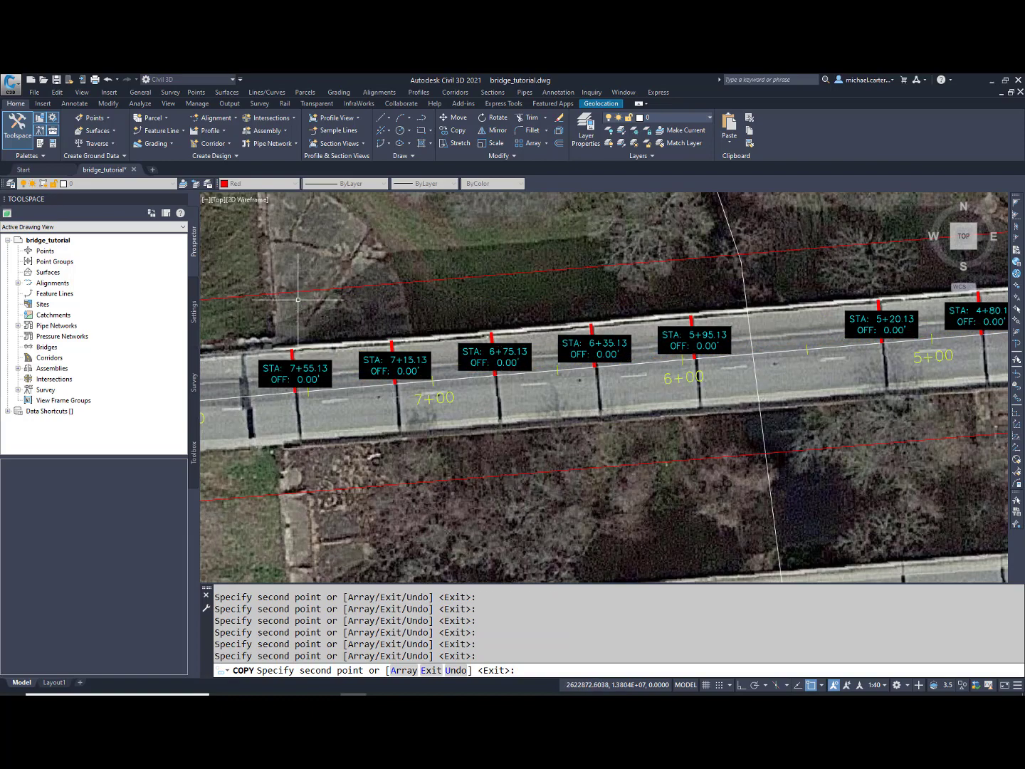
left_click(294, 378)
key("Escape")
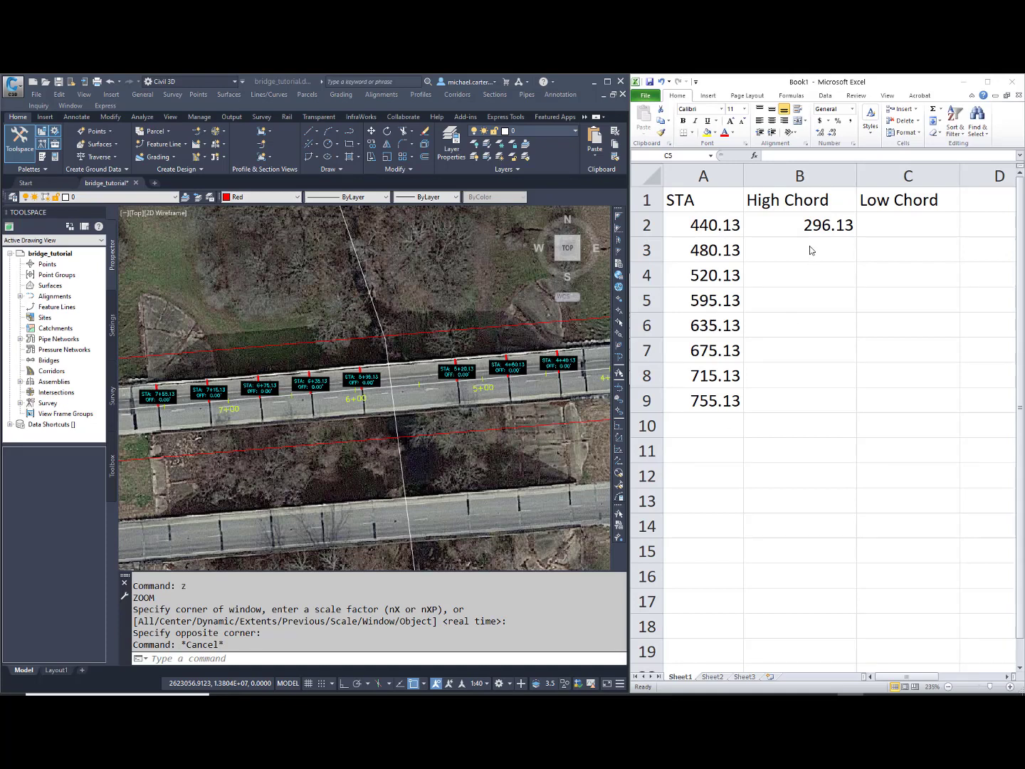
In the Excel sheet, fill the High Chord 296.13 down to station 755.13 and enter a Low Chord of 293.13 for all eight stations.
left_click(796, 225)
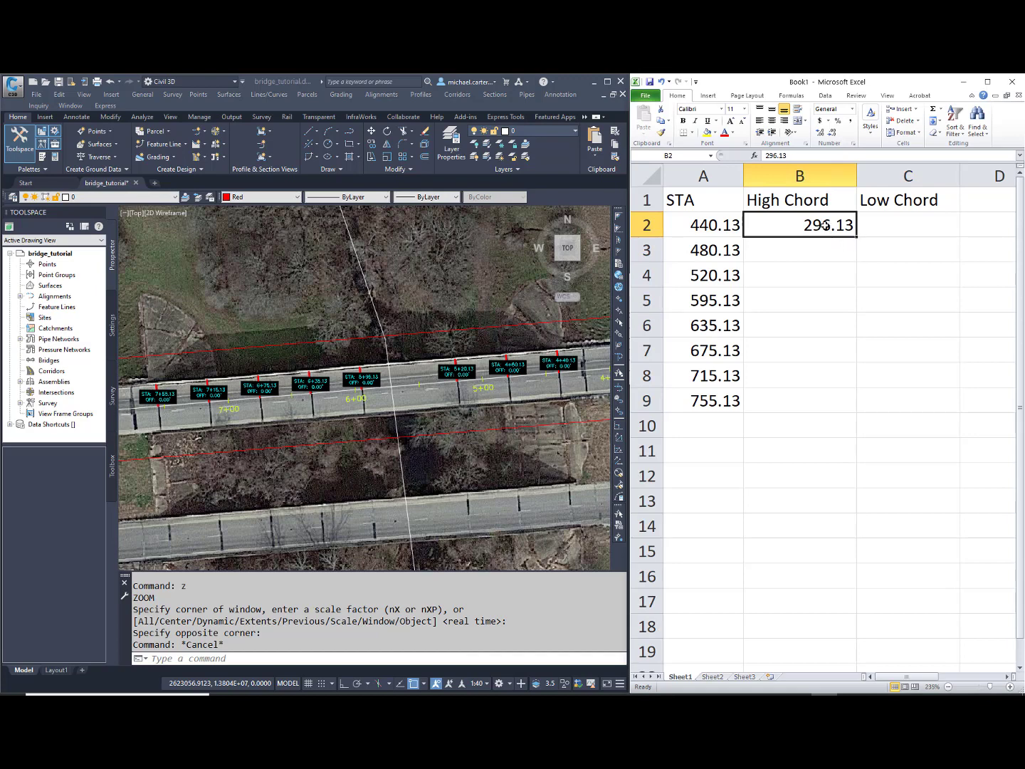
left_click_drag(856, 239, 837, 417)
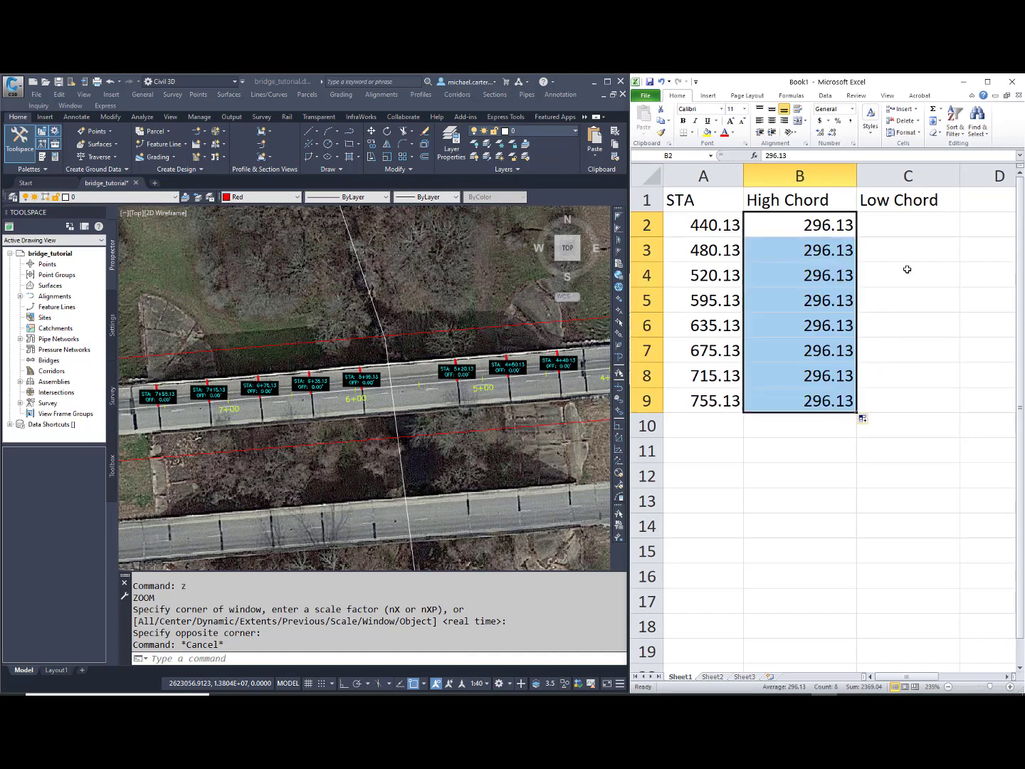
left_click(886, 221)
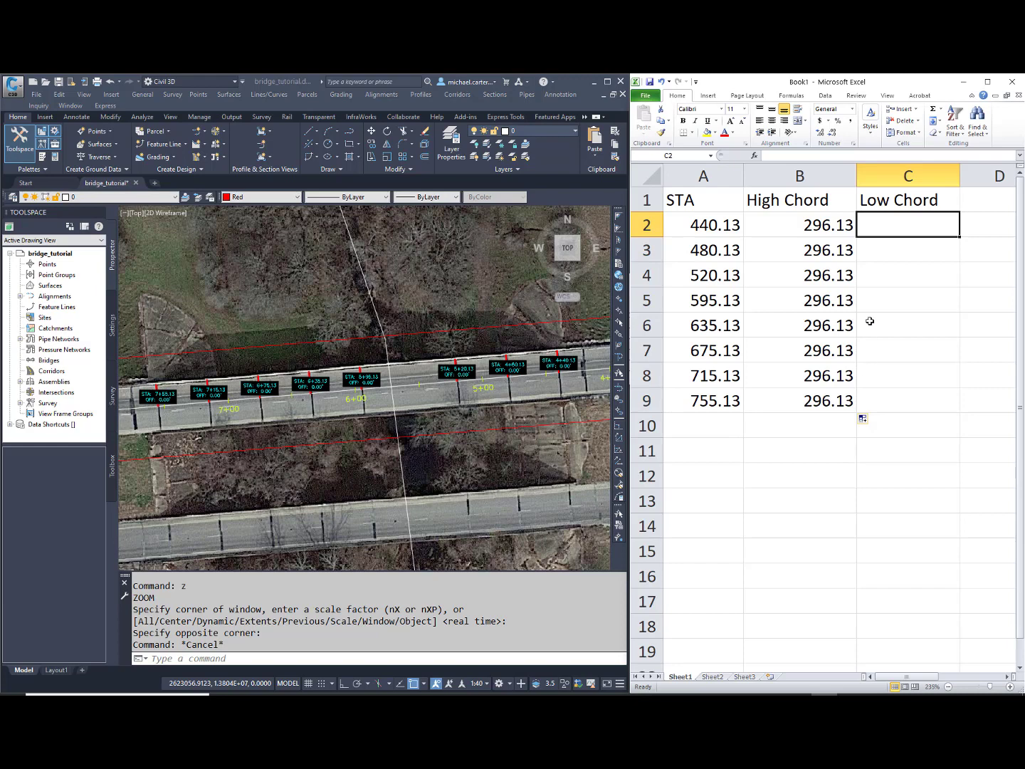
type("293.13")
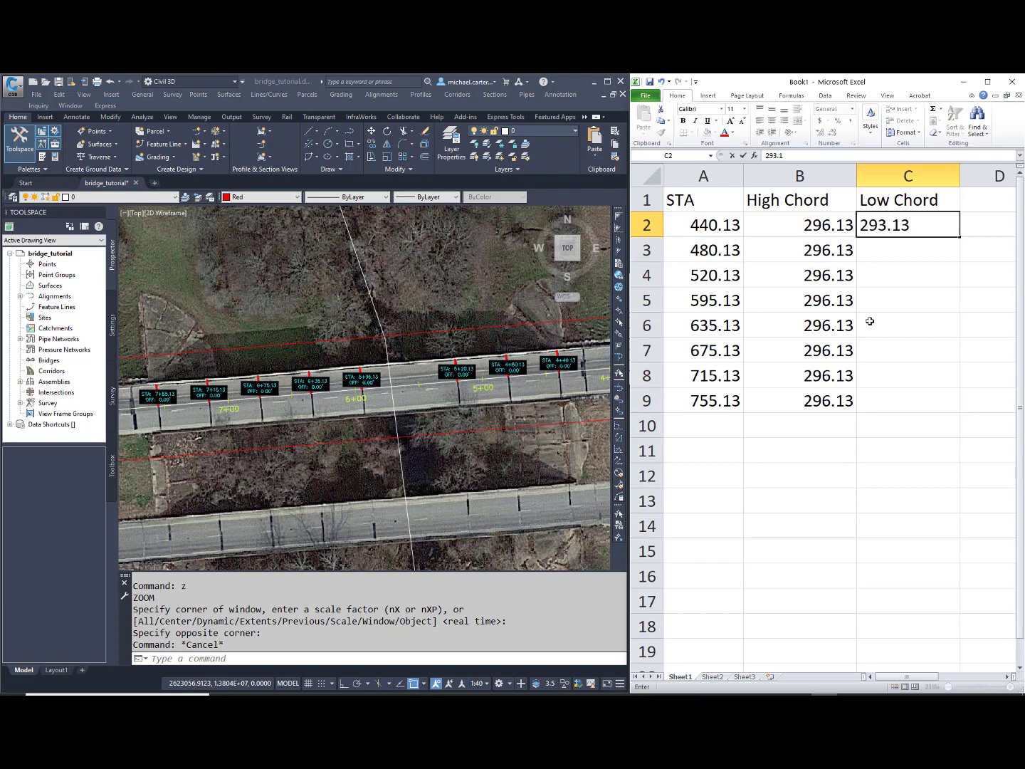
key("Return")
left_click(938, 225)
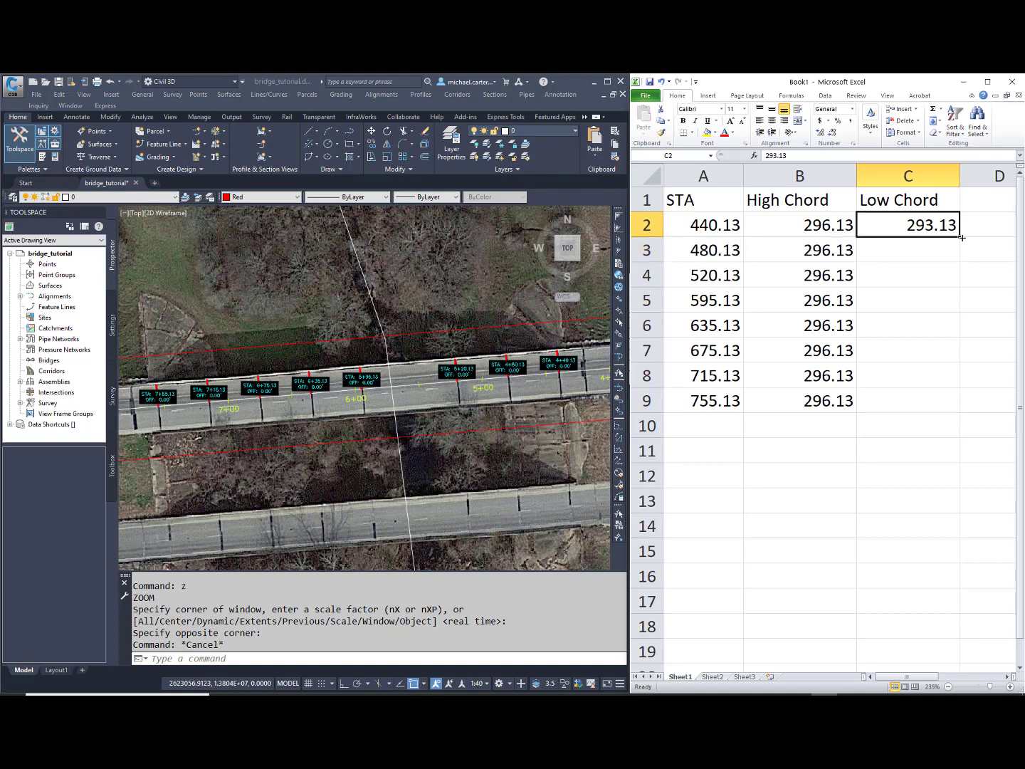
left_click_drag(959, 237, 956, 410)
left_click_drag(932, 451, 932, 427)
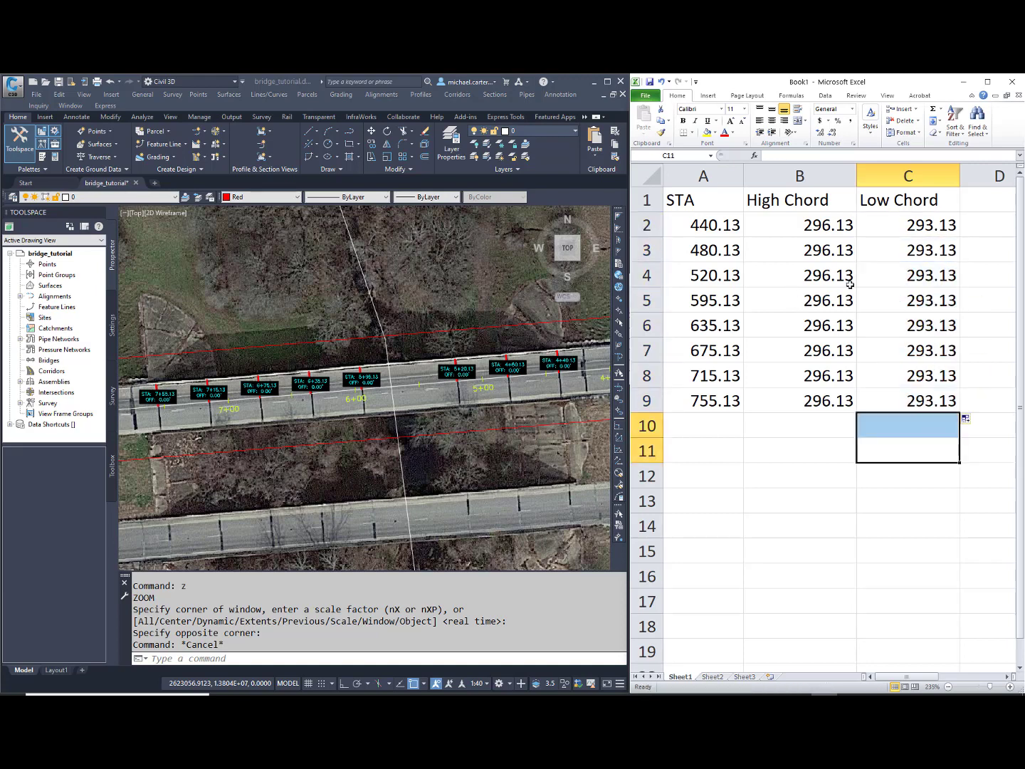
Set the Low Chord at station 520.13, the east end of the main span, to 291.88.
left_click_drag(910, 277, 909, 297)
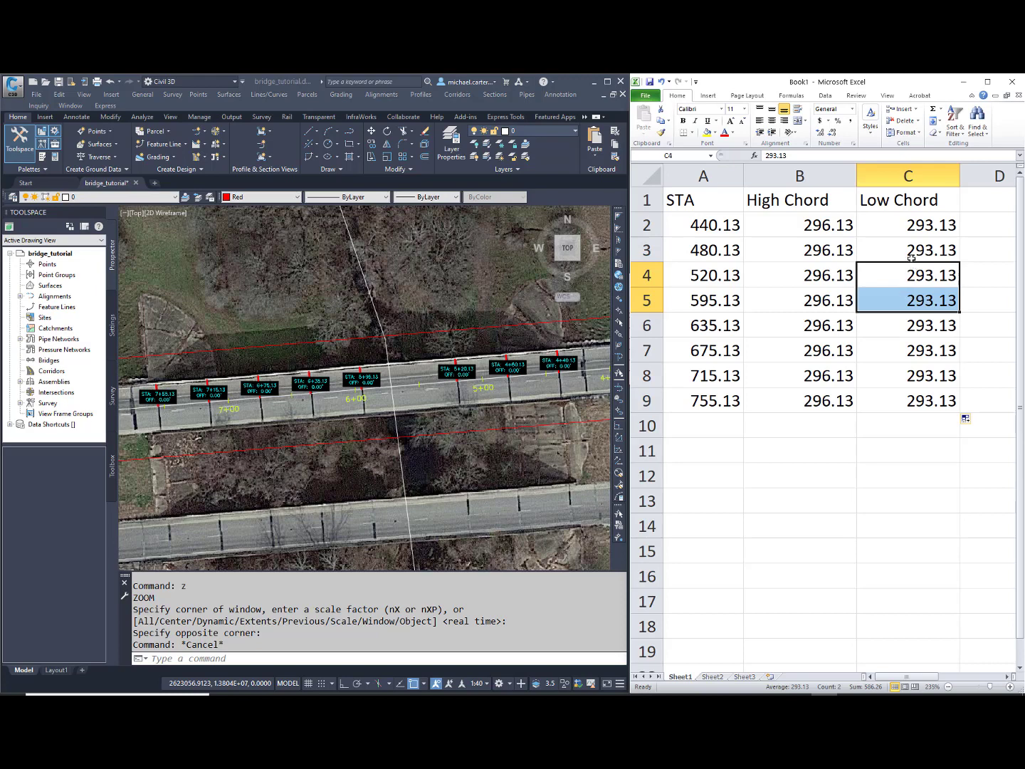
left_click(910, 273)
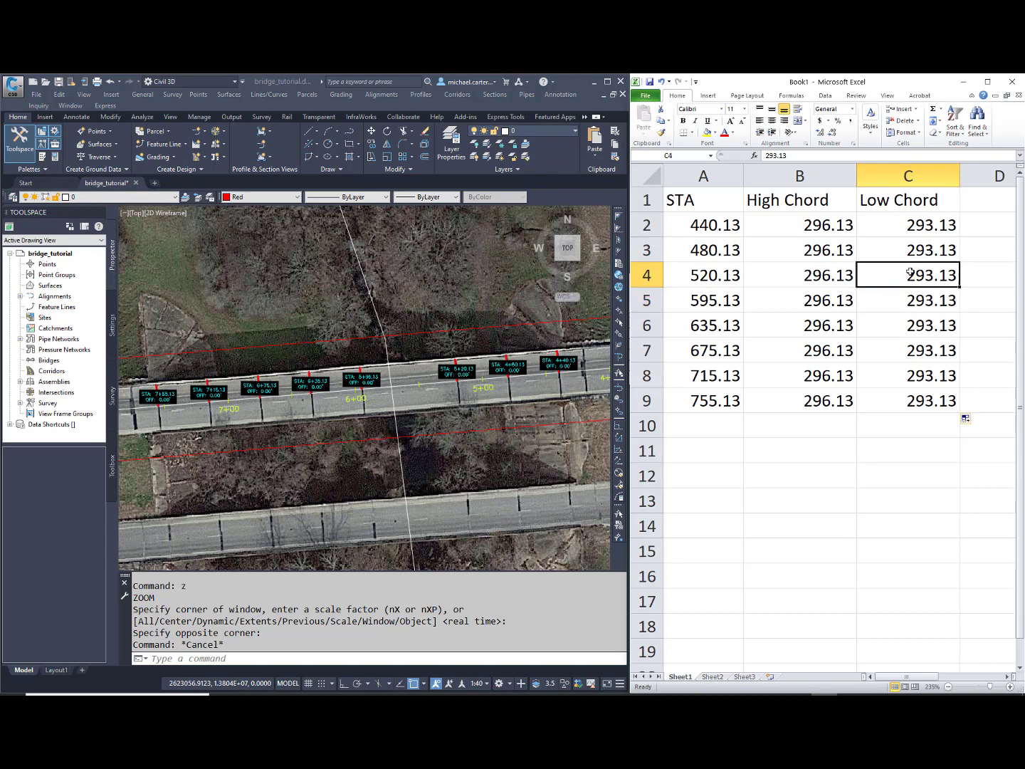
type("291.88")
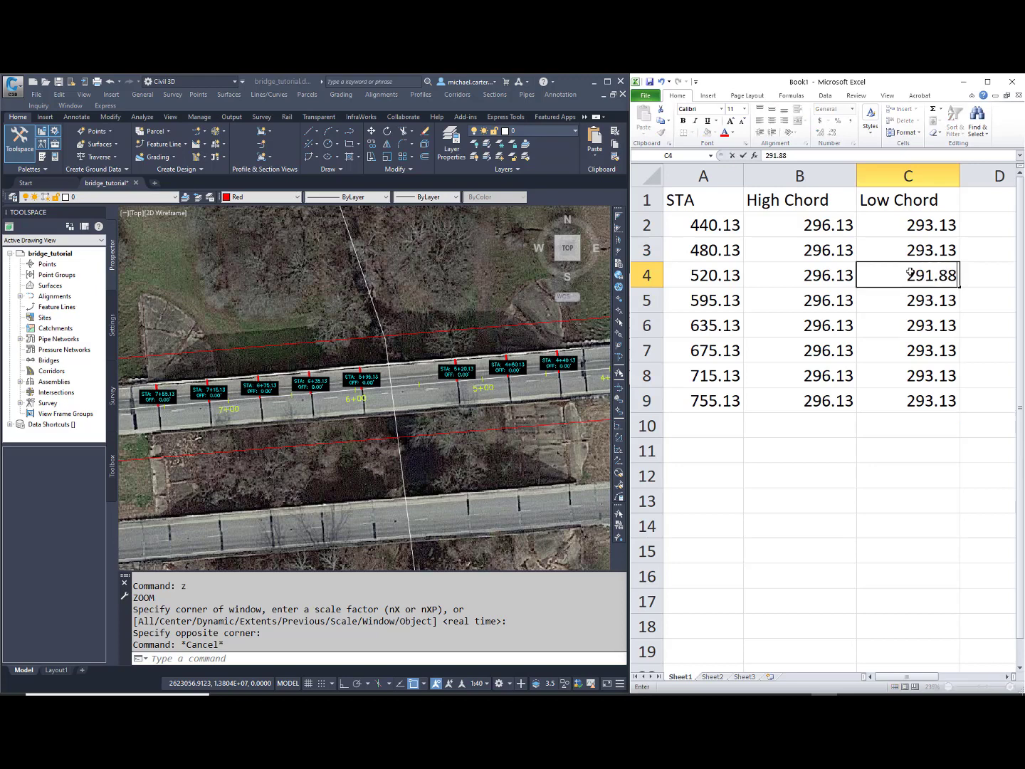
key("Return")
left_click(910, 272)
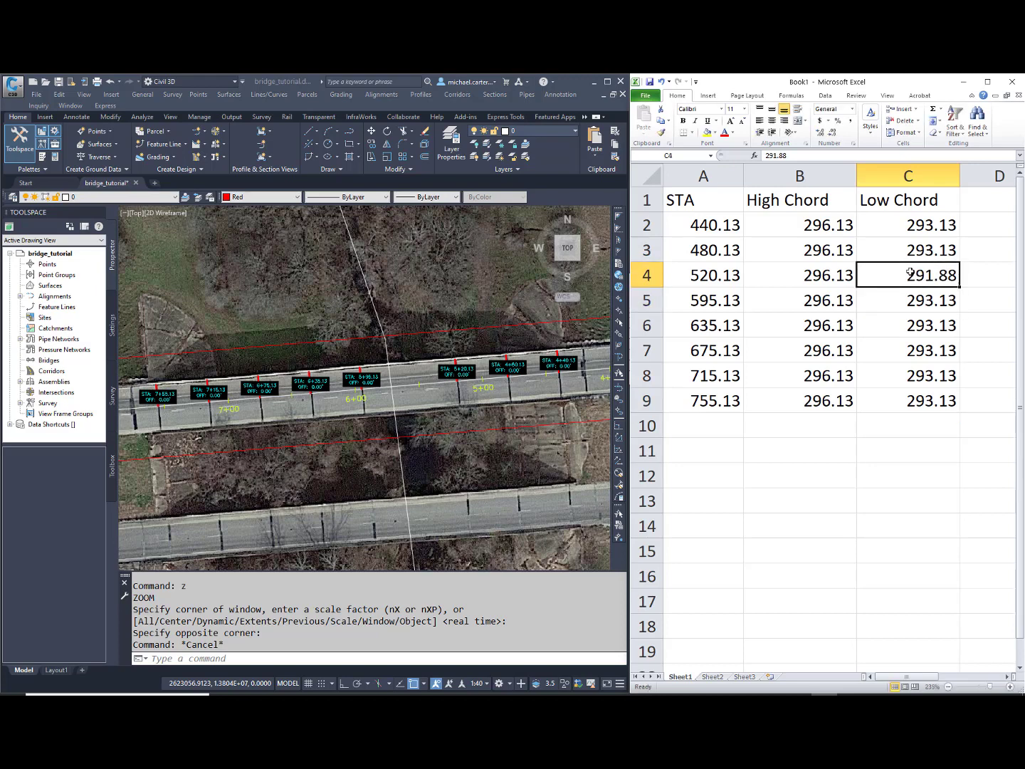
Copy the 291.88 low chord from station 520.13 down to station 595.13.
key("ctrl+c")
key("Down")
key("ctrl+v")
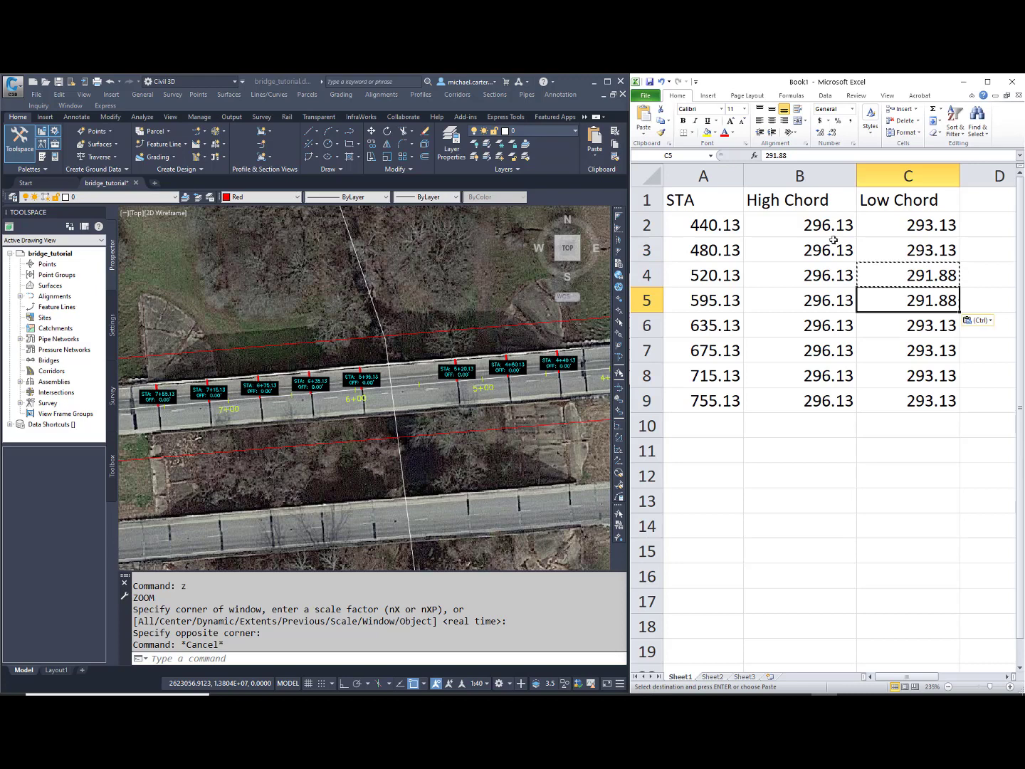
left_click(505, 477)
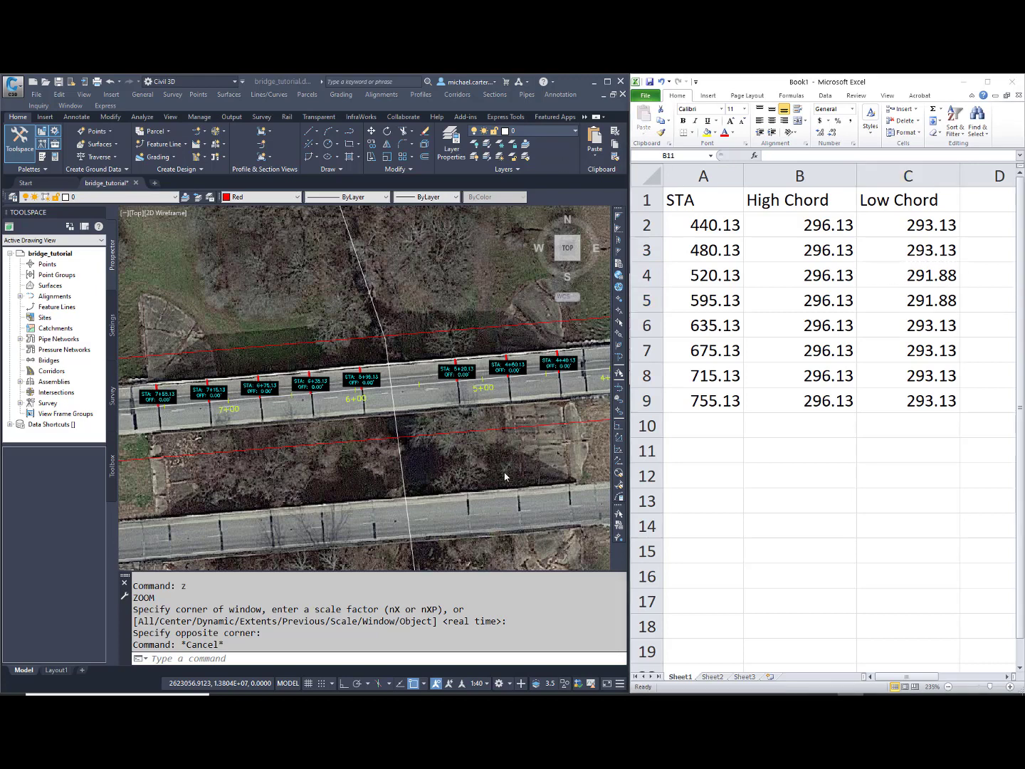
left_click(782, 444)
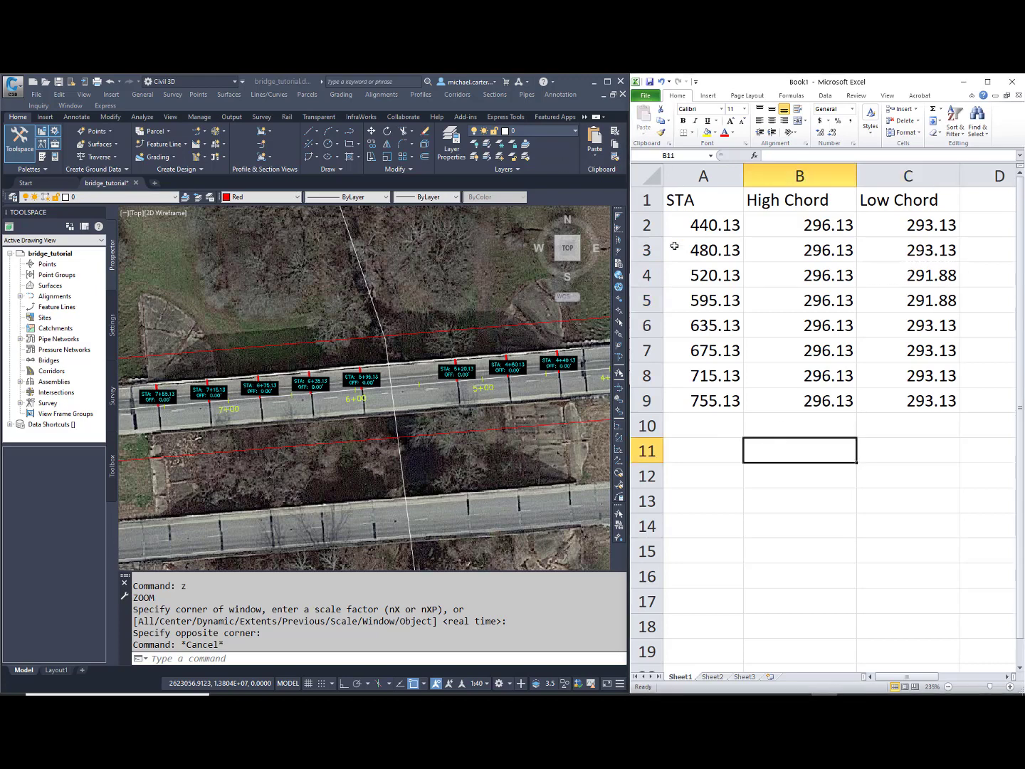
Insert blank cells above the 440.13 station row in columns A to C, shifting the existing cells down.
left_click_drag(688, 222, 892, 224)
right_click(891, 224)
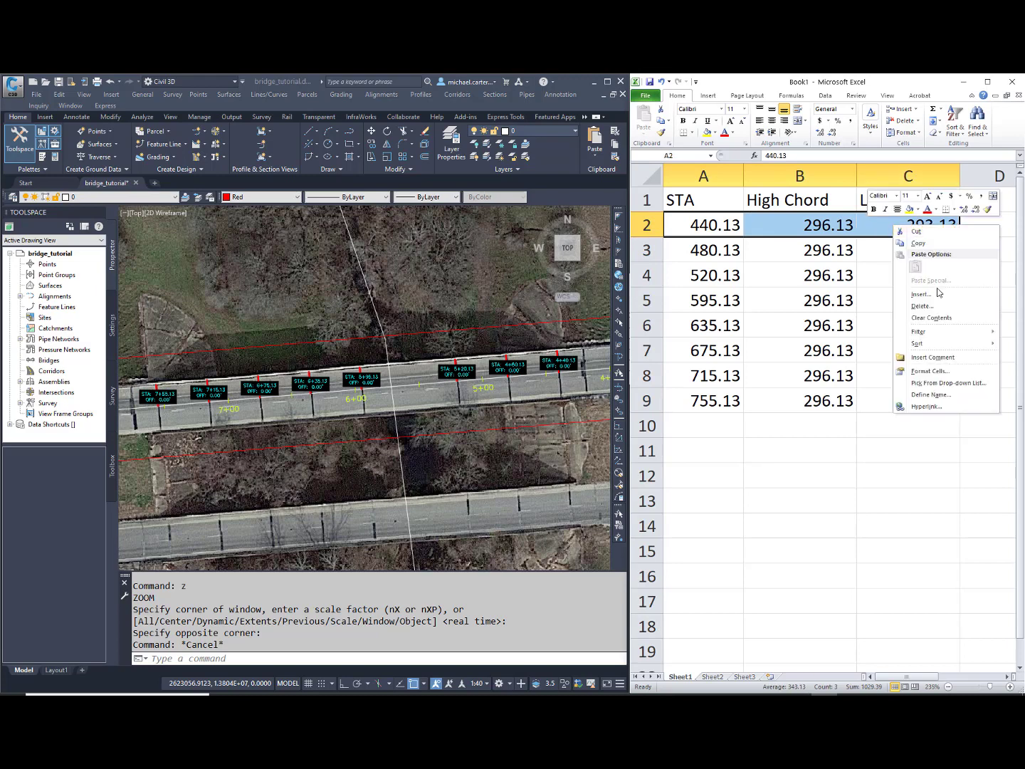
left_click(938, 295)
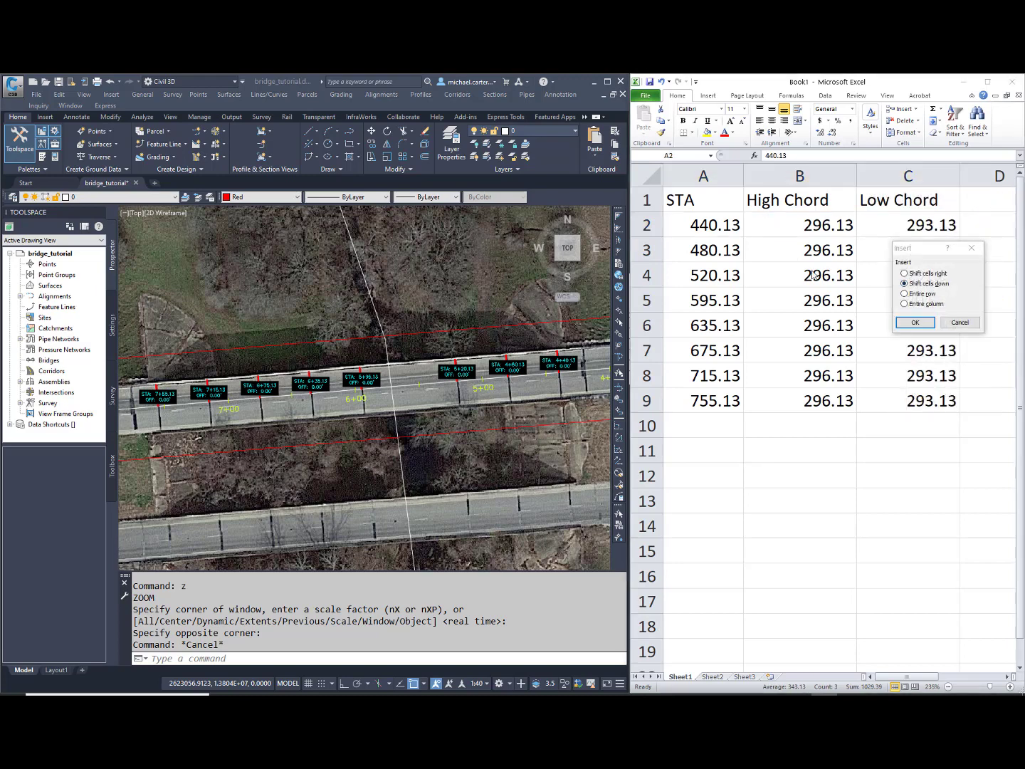
left_click(915, 322)
left_click(796, 466)
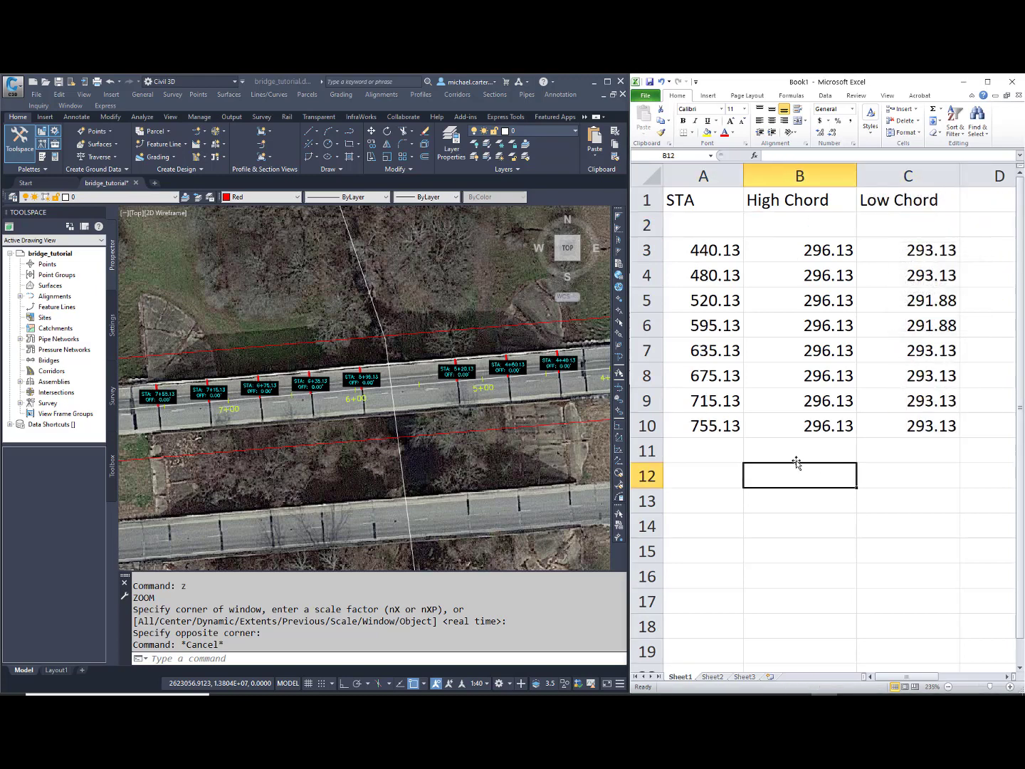
Enter station 440.12 in cell A2 and station 755.14 in cell A11.
left_click(709, 444)
left_click(705, 226)
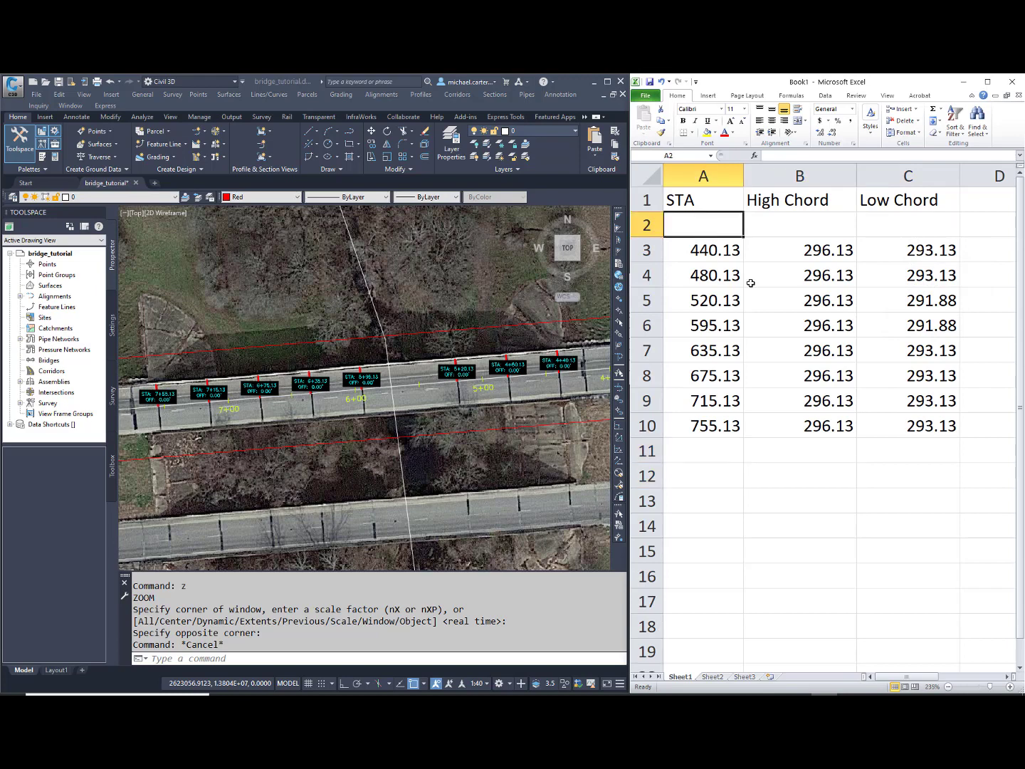
type("440.12")
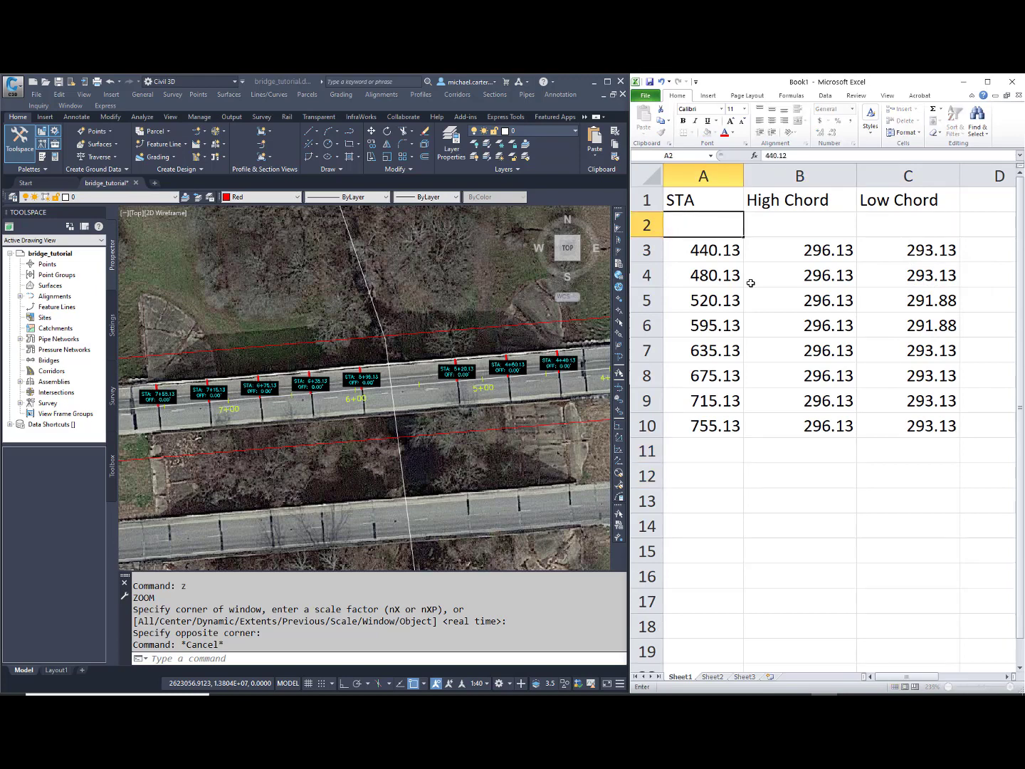
key("Return")
left_click(705, 451)
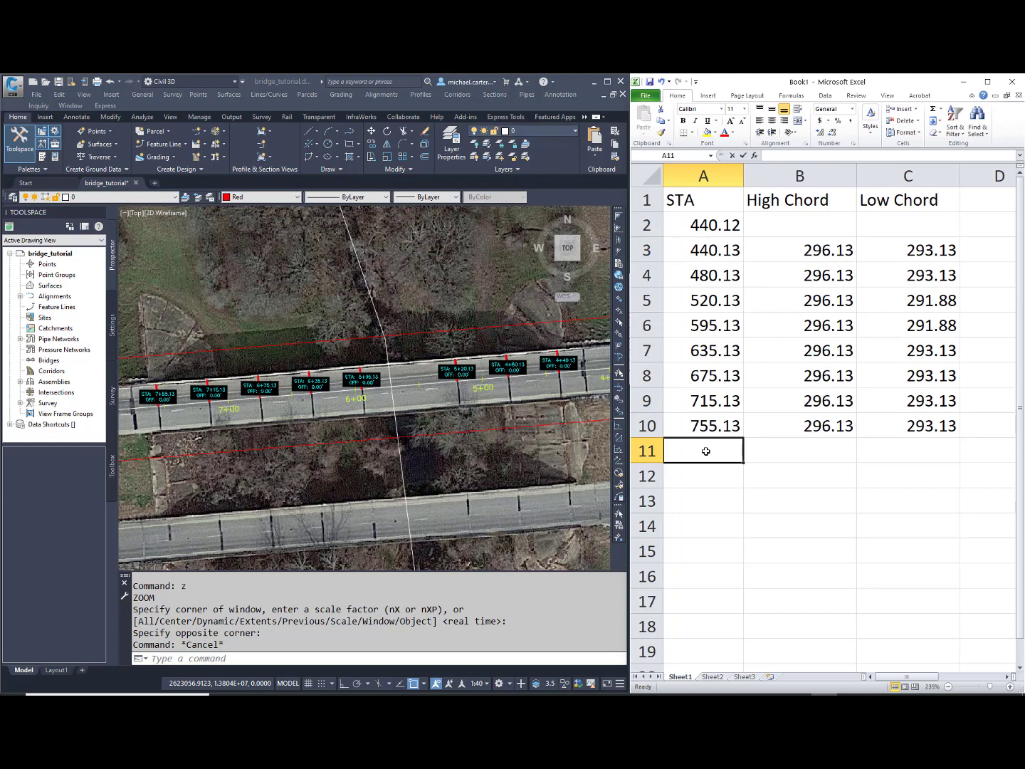
type("755.14")
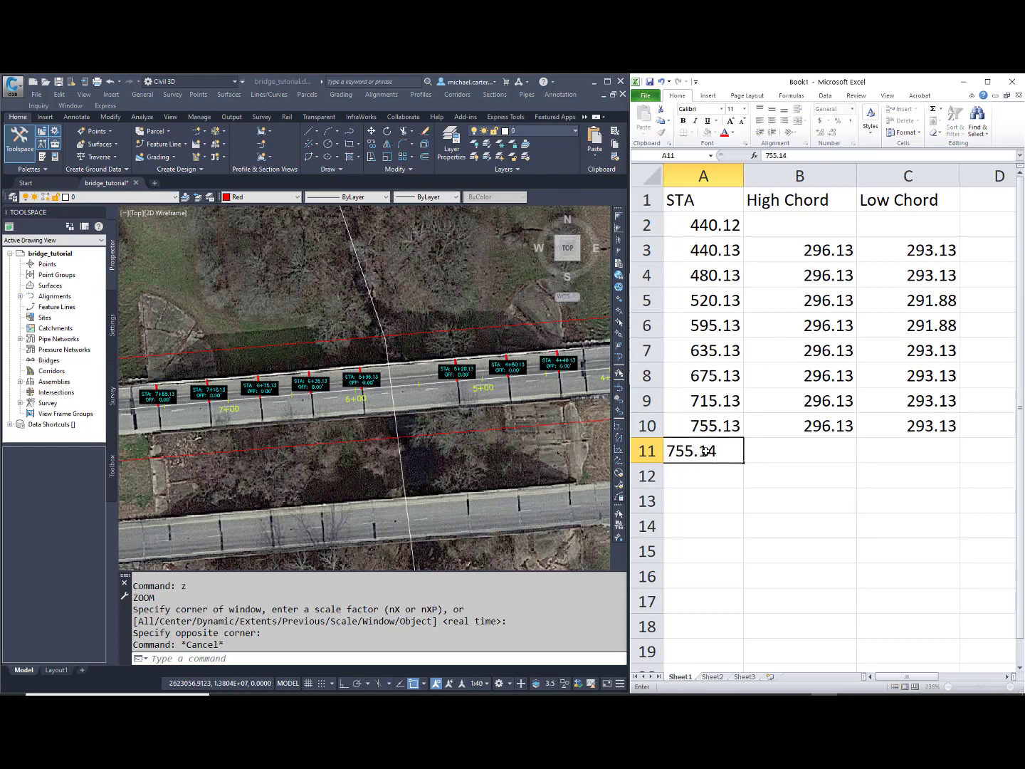
key("Return")
Copy the 296.13 high chord from station 755.13 down to station 755.14.
key("Right")
key("Up")
key("Up")
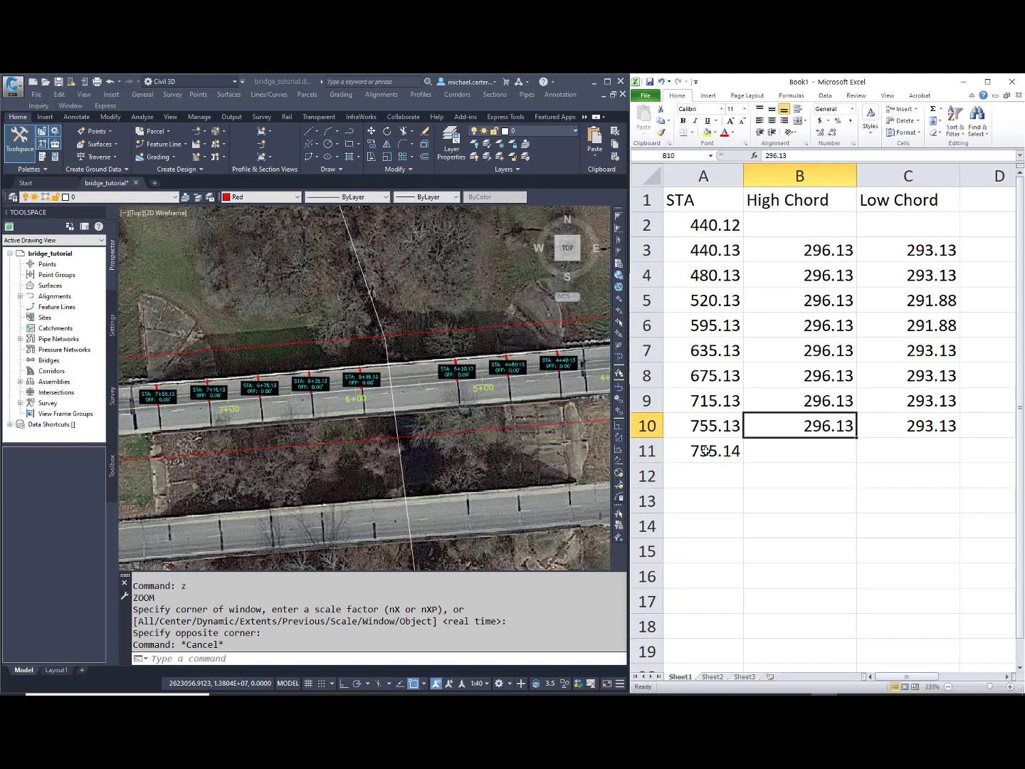
key("ctrl+c")
key("Down")
key("ctrl+v")
key("Escape")
key("Right")
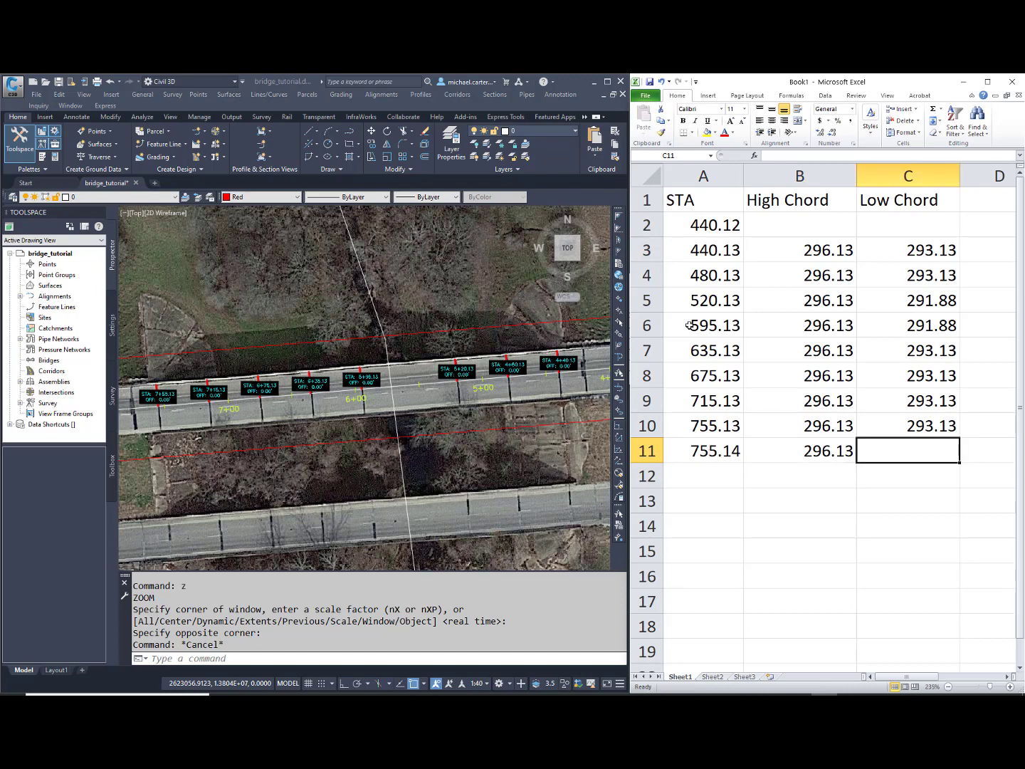
Copy the 296.13 high chord from station 440.13 up to station 440.12.
left_click(814, 224)
left_click(820, 249)
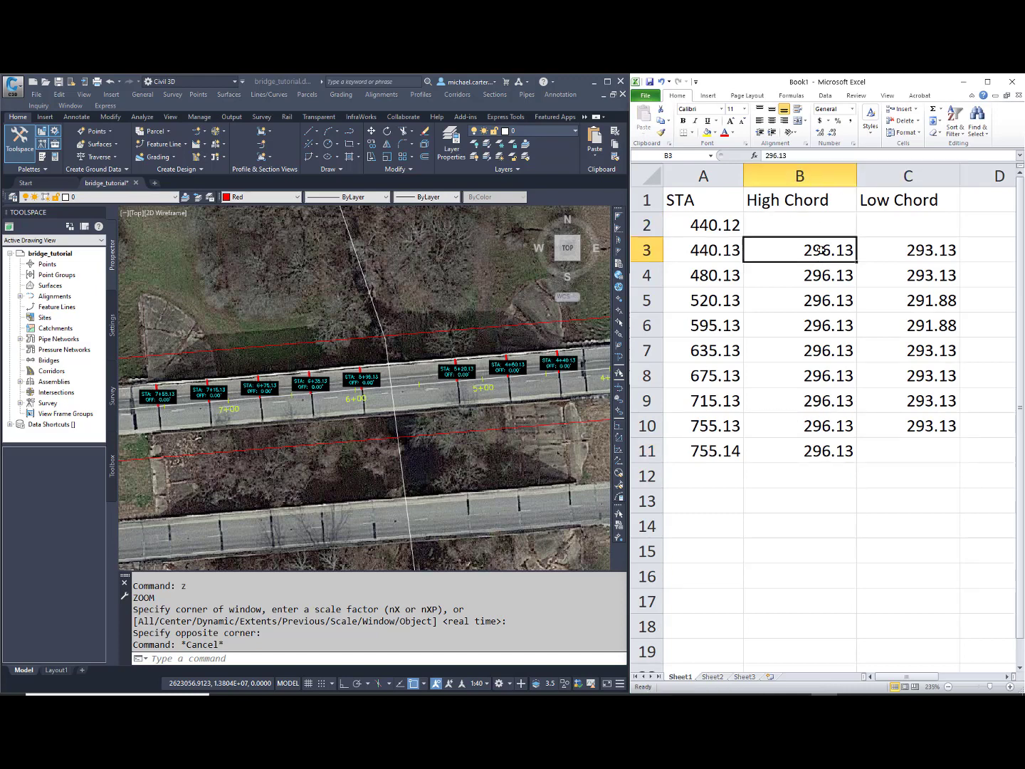
key("ctrl+c")
key("Up")
key("ctrl+v")
key("Escape")
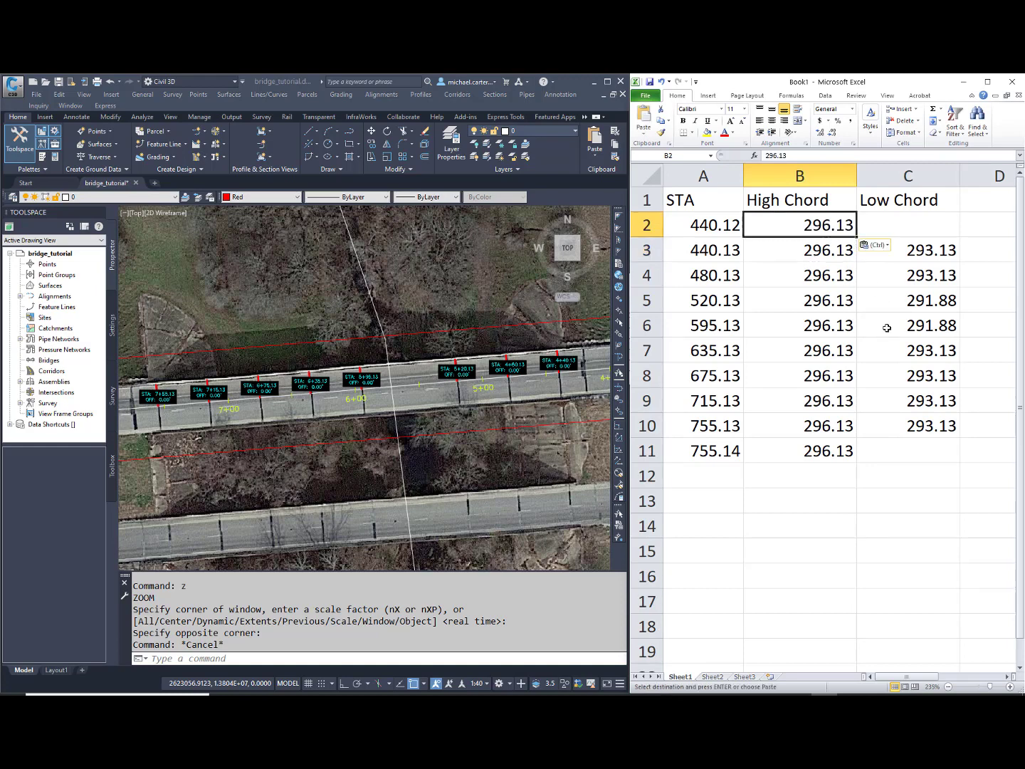
left_click(918, 500)
Insert blank cells above the 520.13 station row in columns A to C, shifting the existing cells down.
left_click_drag(701, 300, 883, 299)
right_click(886, 299)
left_click(927, 376)
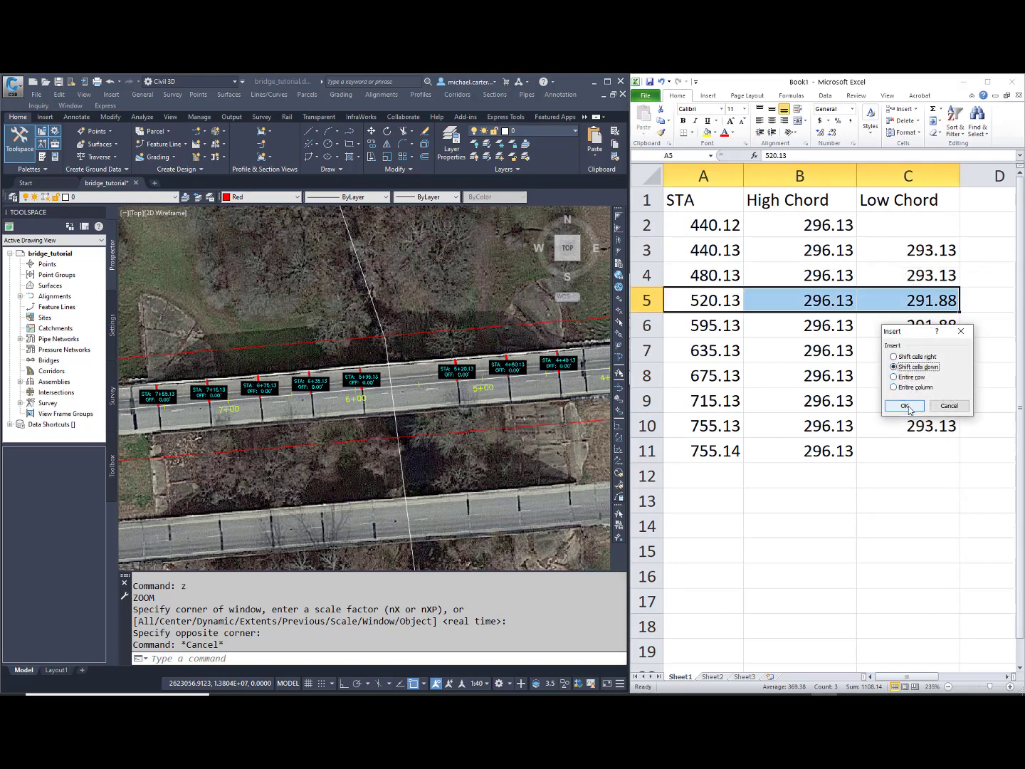
left_click(905, 406)
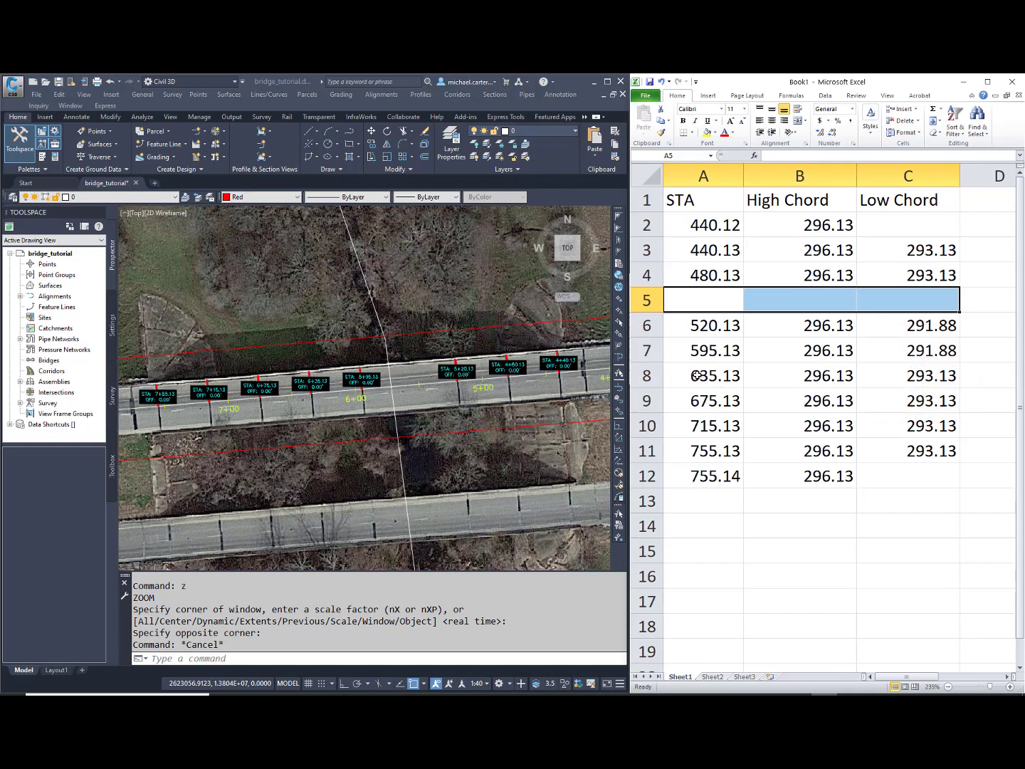
Insert blank cells above the 635.13 station row in columns A to C, shifting the existing cells down.
left_click_drag(695, 375, 916, 379)
right_click(916, 378)
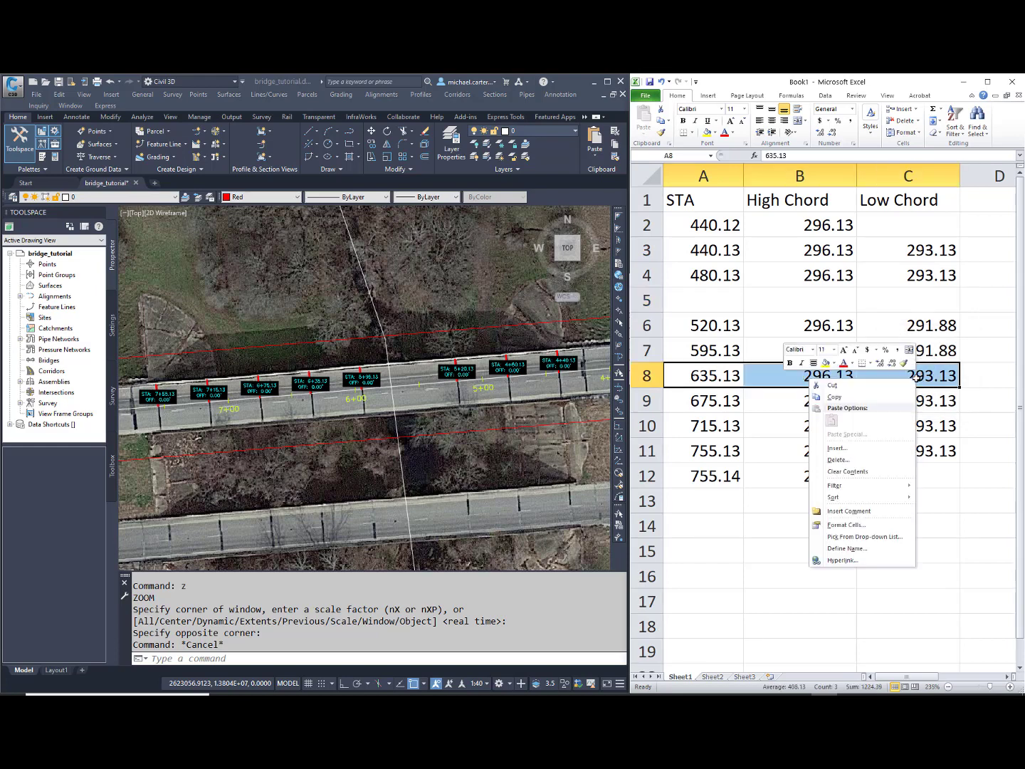
left_click(854, 448)
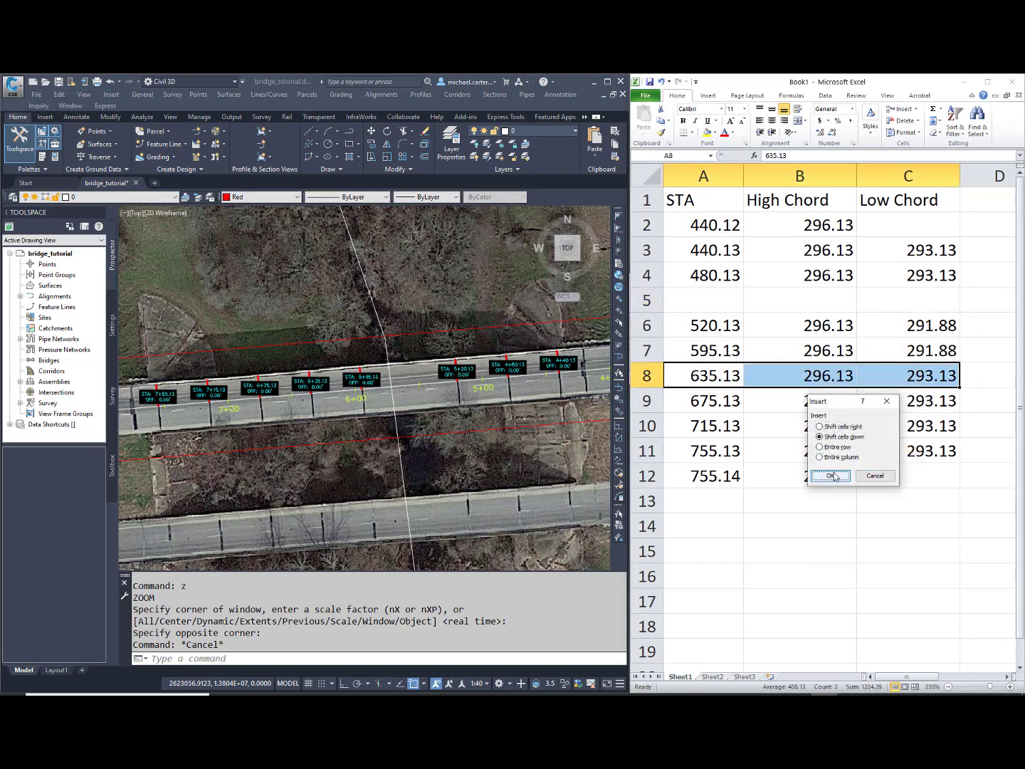
left_click(831, 475)
Enter station 520.12 in cell A5 and station 595.14 in cell A8.
left_click(704, 301)
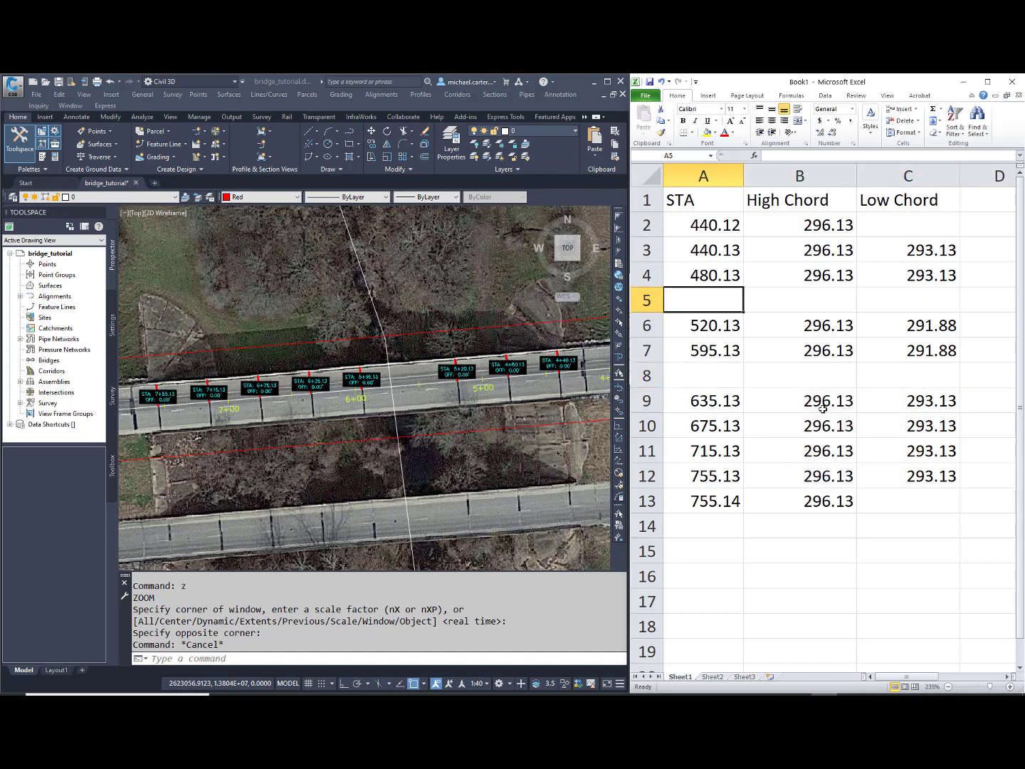
type("520.12")
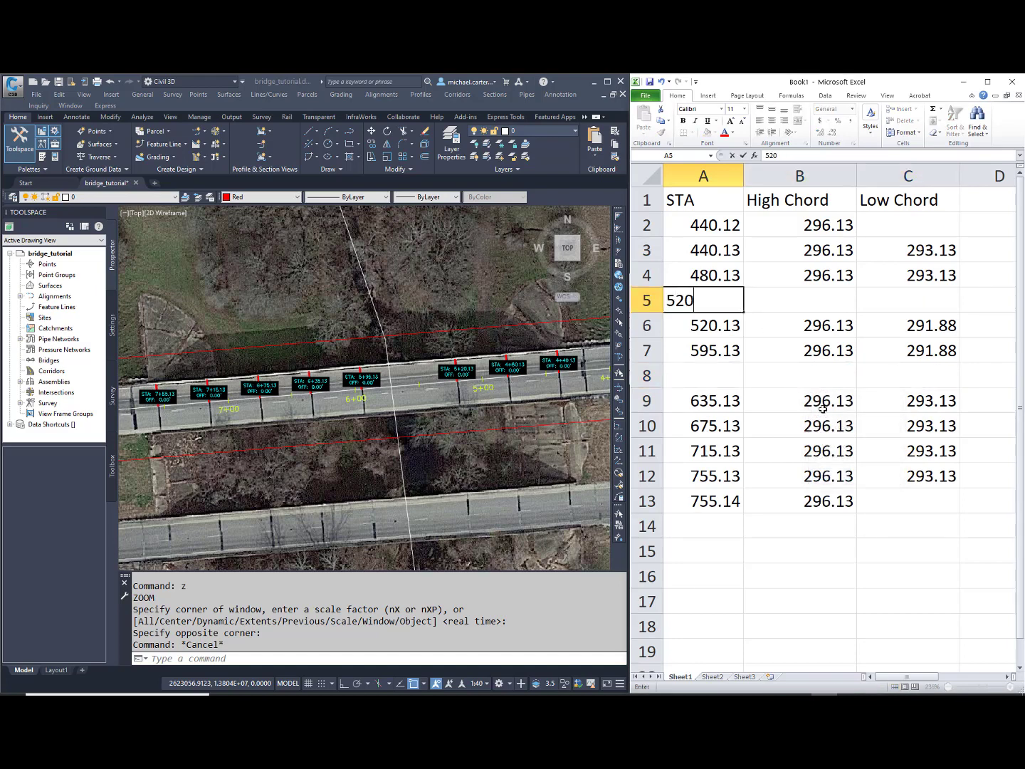
key("Return")
key("Down")
key("Down")
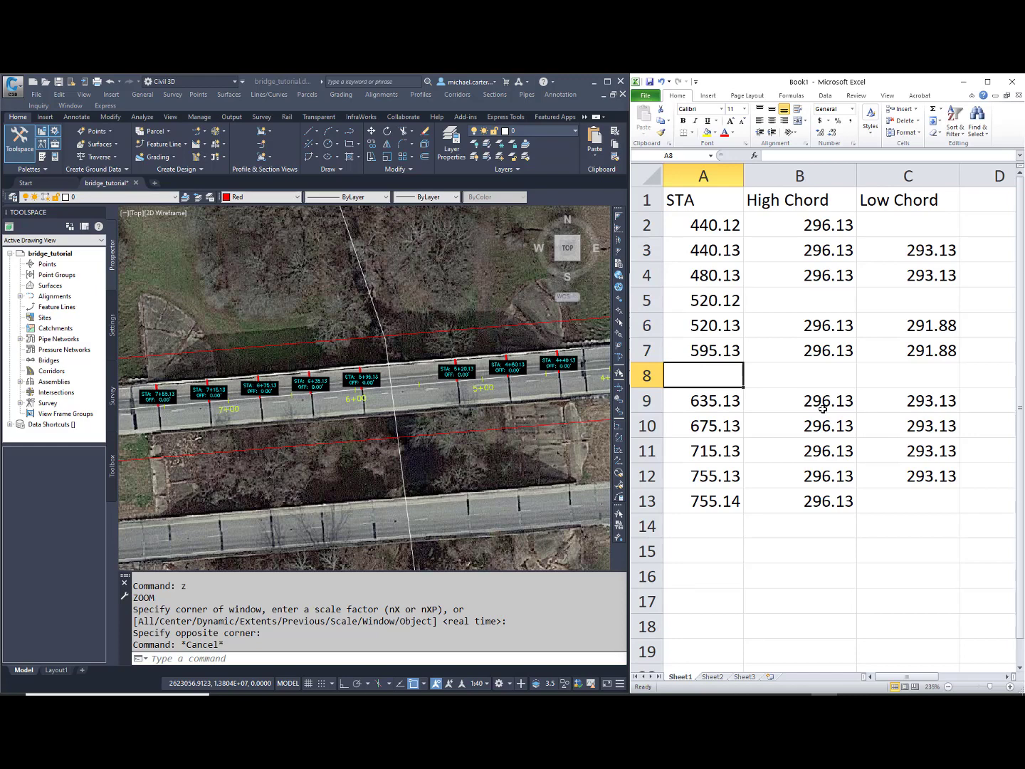
type("595.")
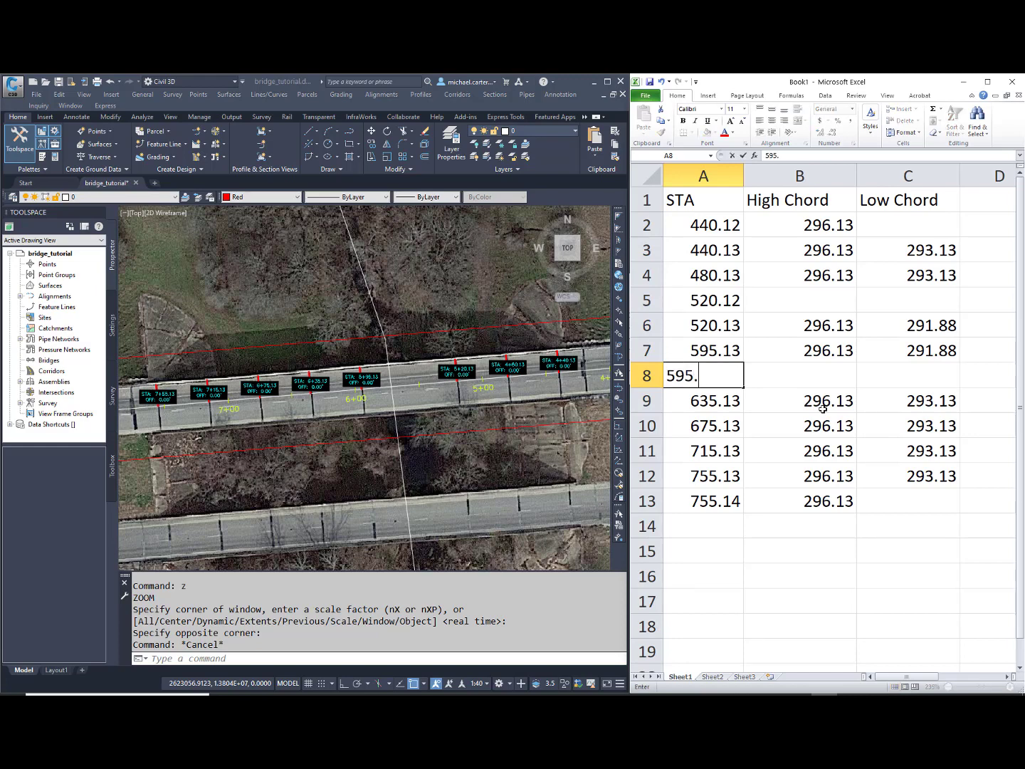
type("14")
left_click(823, 408)
Copy the 296.13 high chord from station 595.13 down to station 595.14.
key("Up")
key("Up")
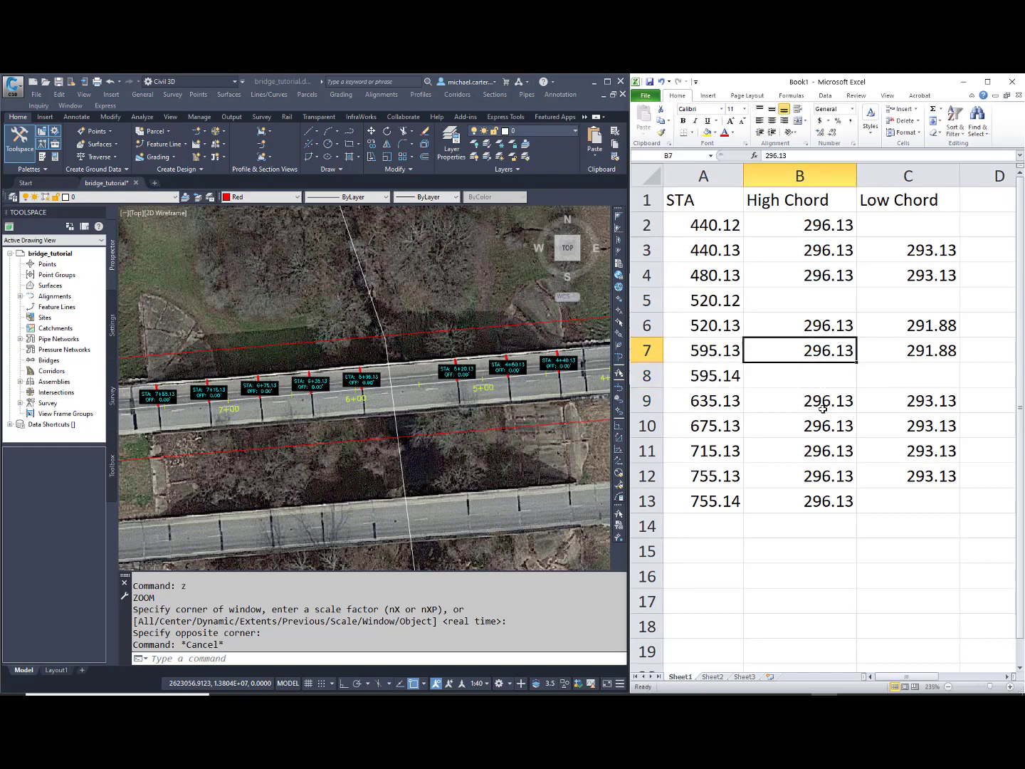
key("ctrl+c")
key("Down")
key("ctrl+v")
key("Escape")
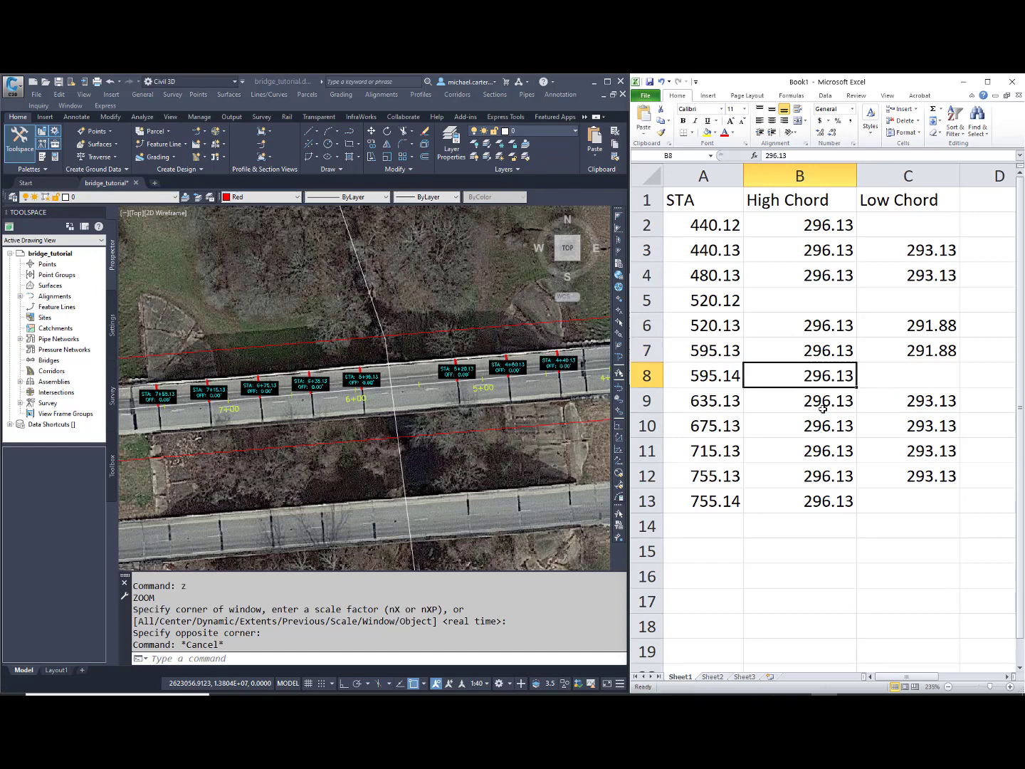
Copy the 296.13 high chord from station 520.13 up to station 520.12.
key("Up")
key("Up")
key("ctrl+c")
key("Up")
key("ctrl+v")
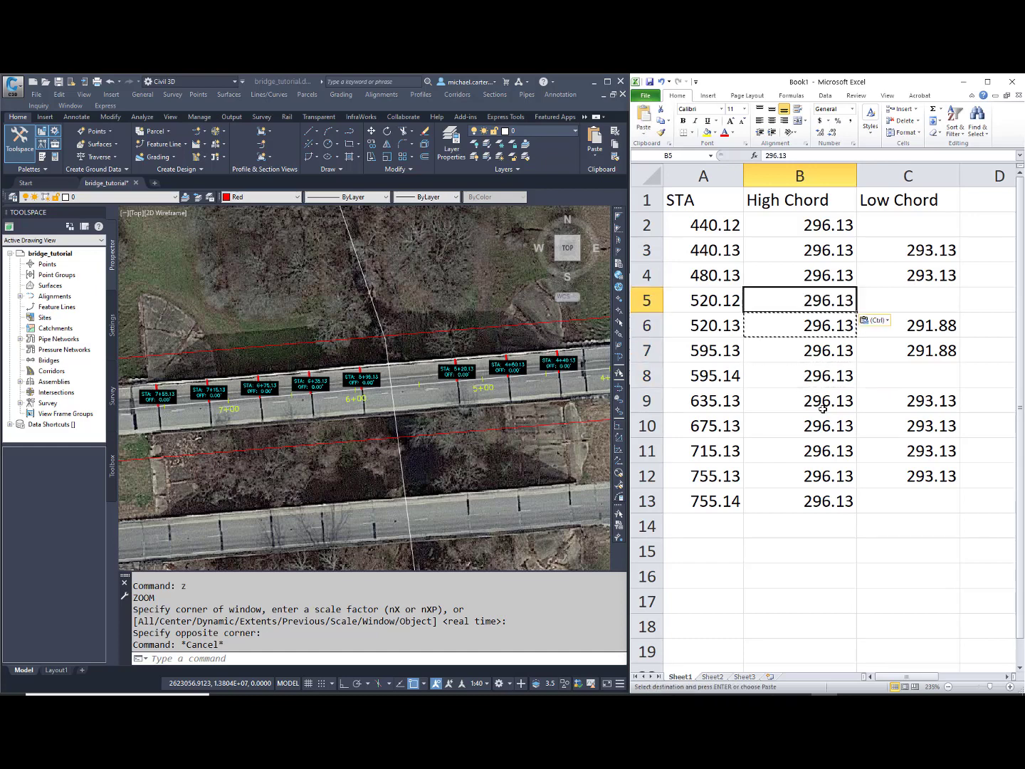
key("Escape")
Copy the 293.13 low chord from the neighbouring rows into the empty cells at stations 520.12 and 595.14.
key("Right")
key("Up")
key("ctrl+c")
key("Down")
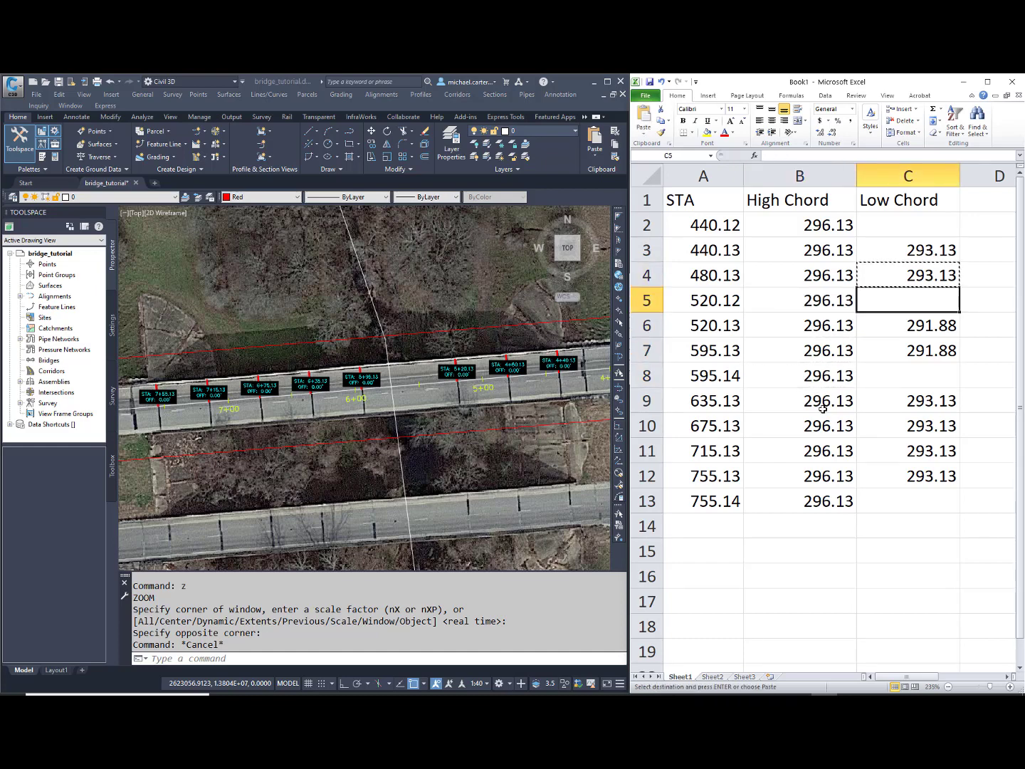
key("ctrl+v")
key("Escape")
key("Down")
key("Down")
key("Down")
key("Down")
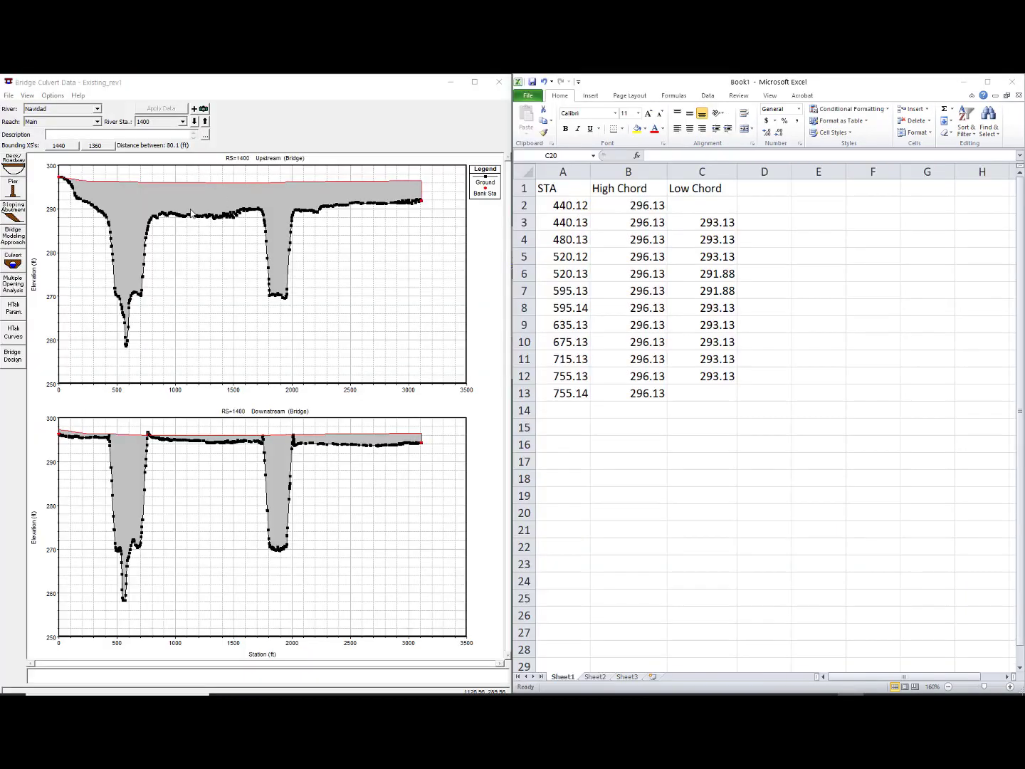
Copy the upstream station and high chord data from the HEC-RAS Deck/Roadway Data Editor into the Excel worksheet, starting at cell E3.
left_click(13, 167)
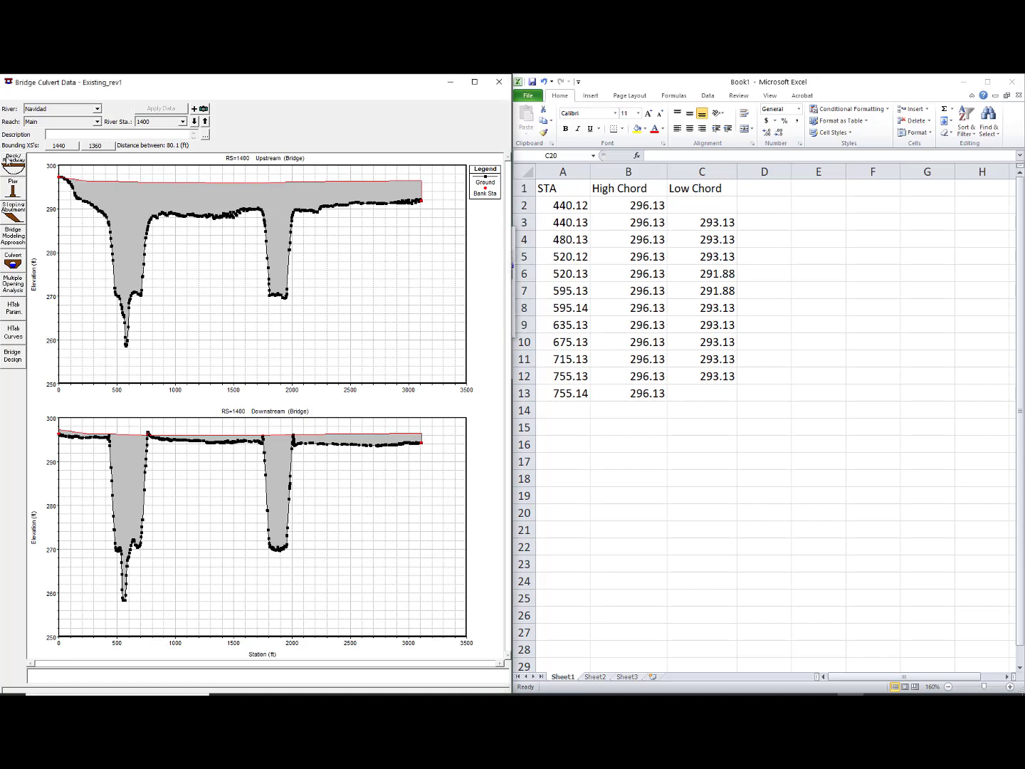
left_click_drag(258, 285, 287, 341)
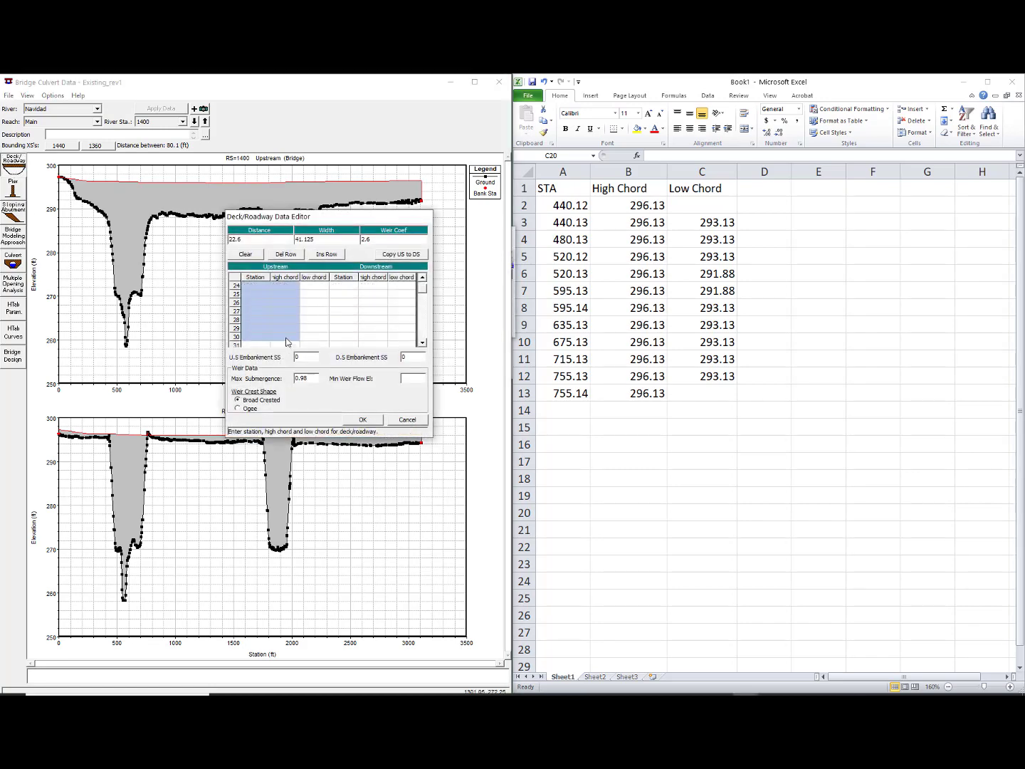
left_click(821, 222)
key("ctrl+v")
left_click(871, 436)
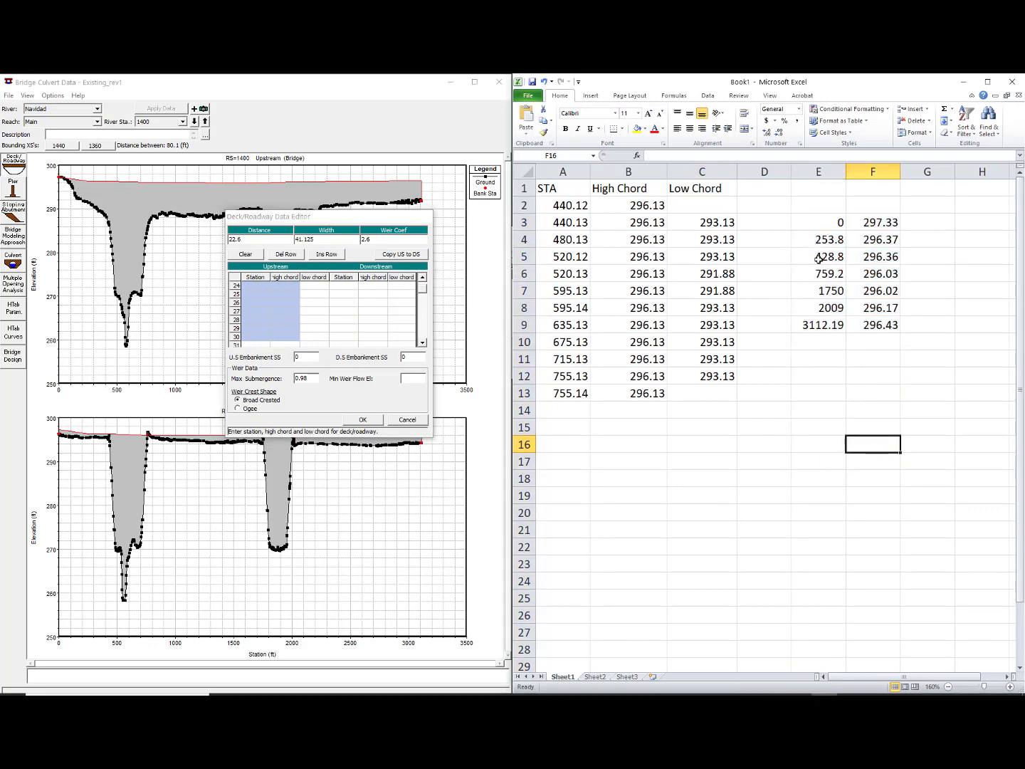
Compare the roadway stations with the bridge limits in A2 and A13, and clear the 428.8 station and its high chord in E5:F5.
left_click(570, 206)
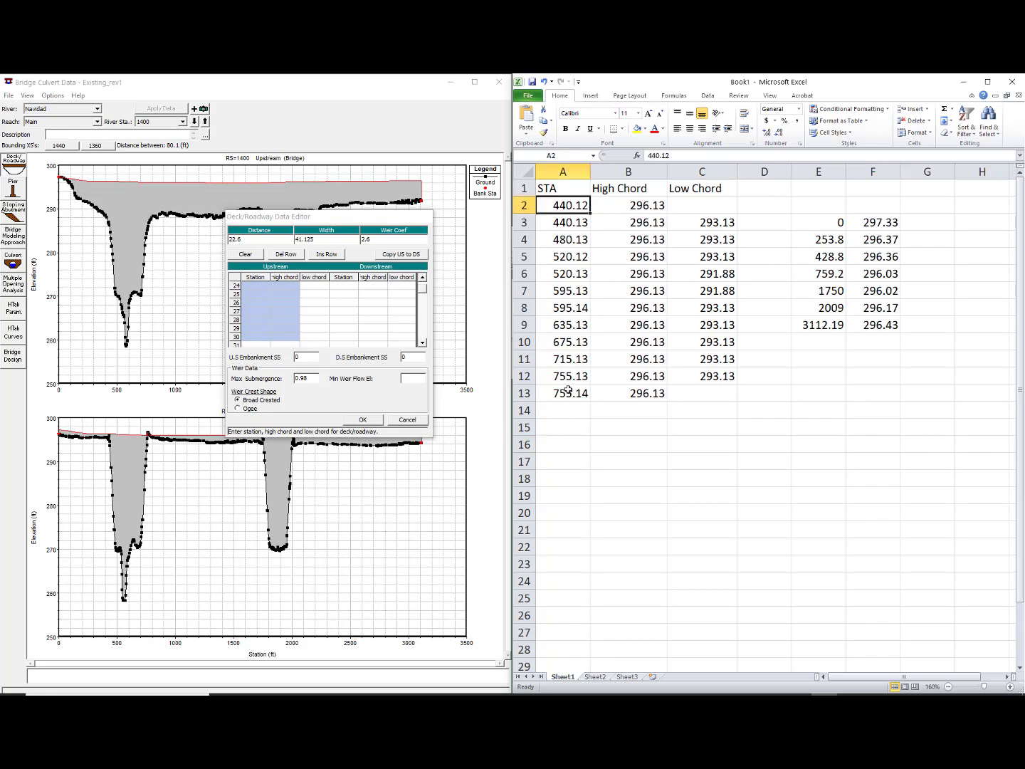
left_click(570, 393)
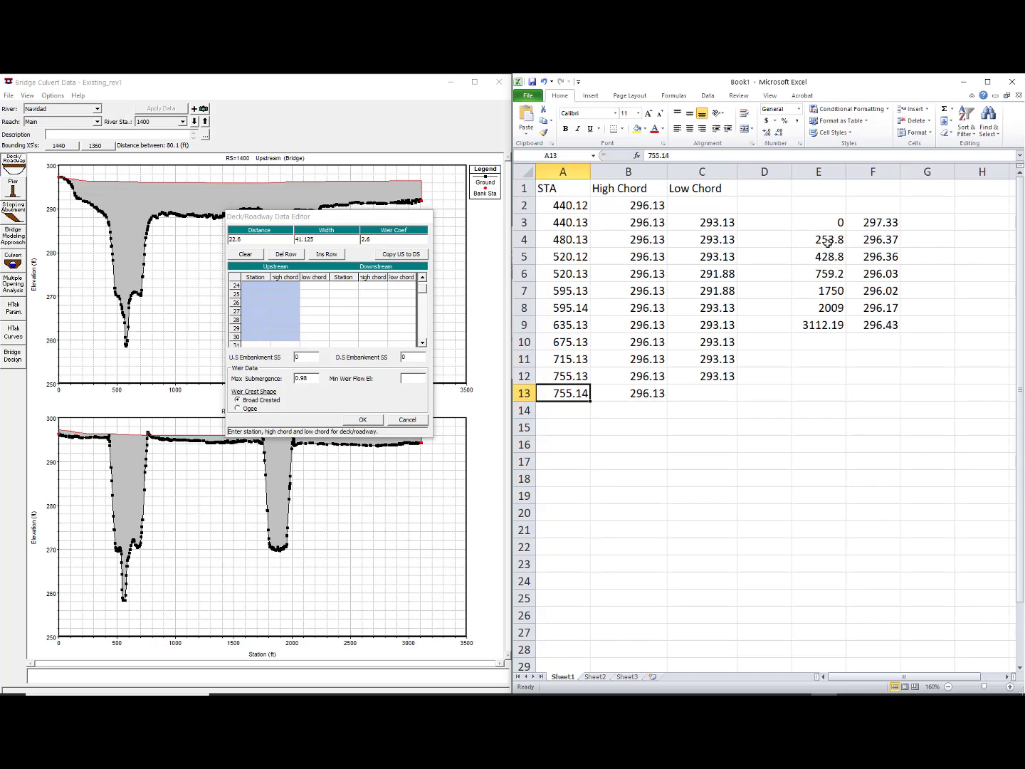
left_click_drag(825, 256, 873, 258)
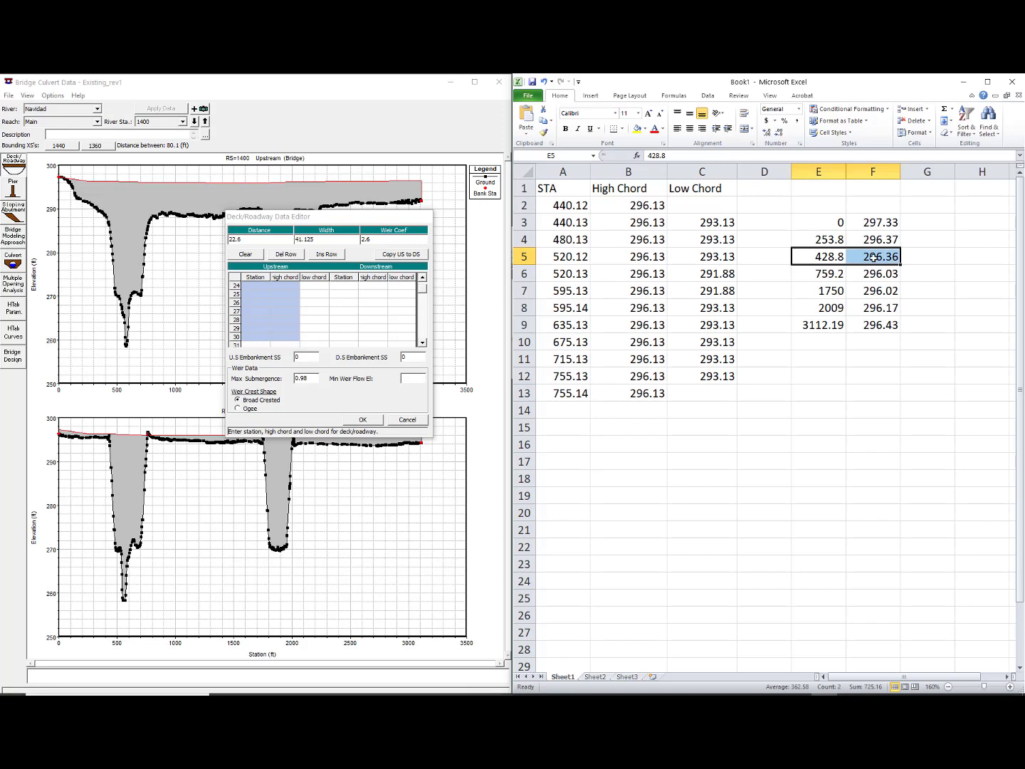
key("Delete")
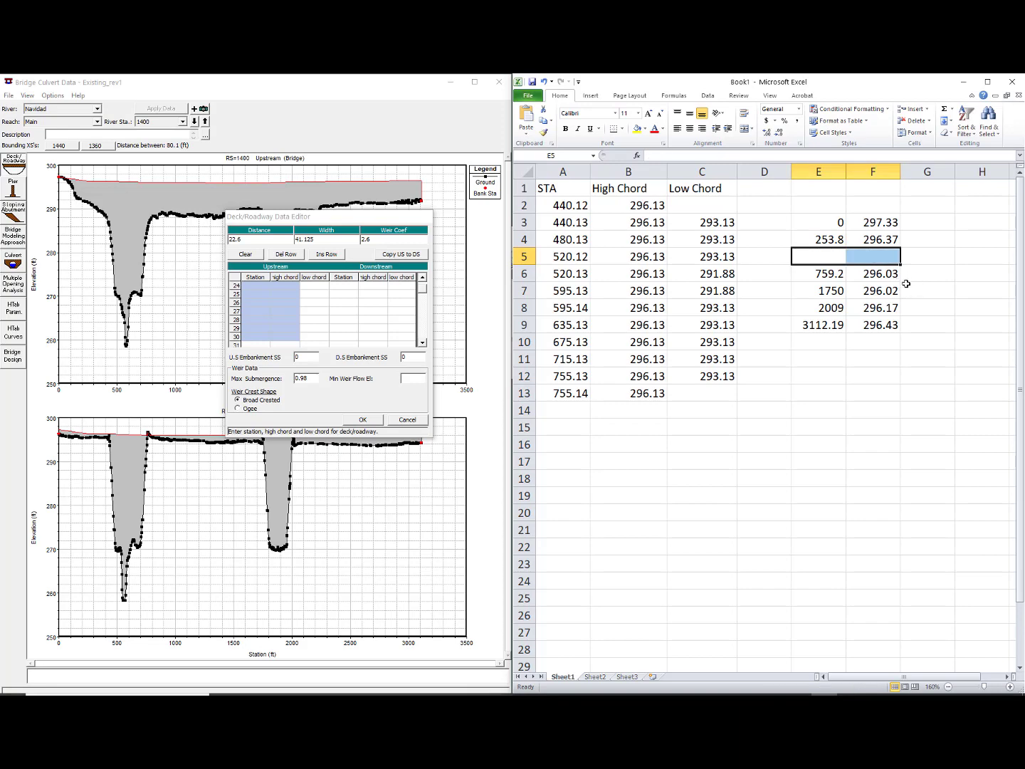
Insert blank cells at E5:F21, shifting the remaining roadway stations and high chords down.
left_click_drag(811, 255, 874, 535)
right_click(874, 534)
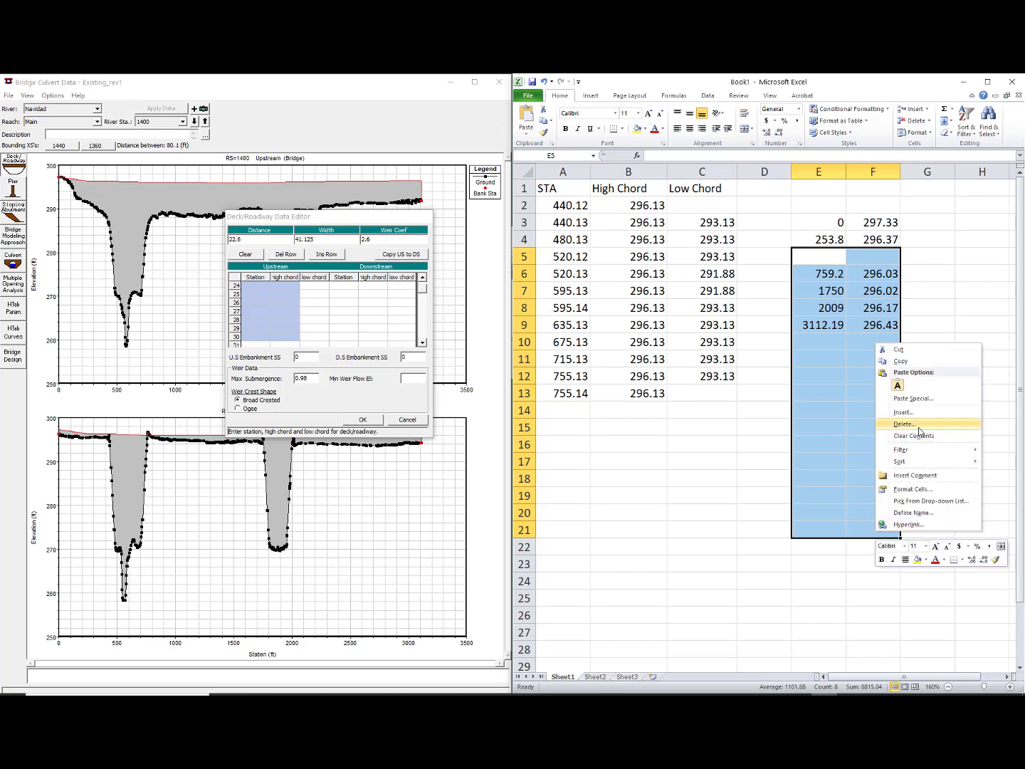
left_click(902, 412)
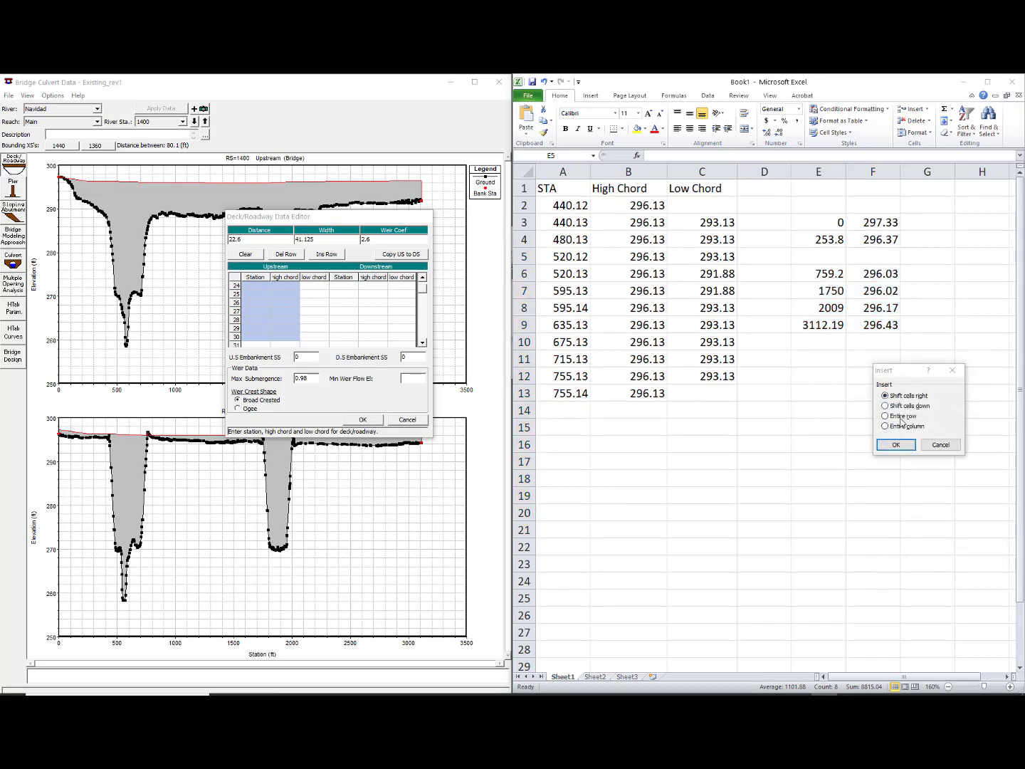
left_click(895, 411)
left_click(898, 445)
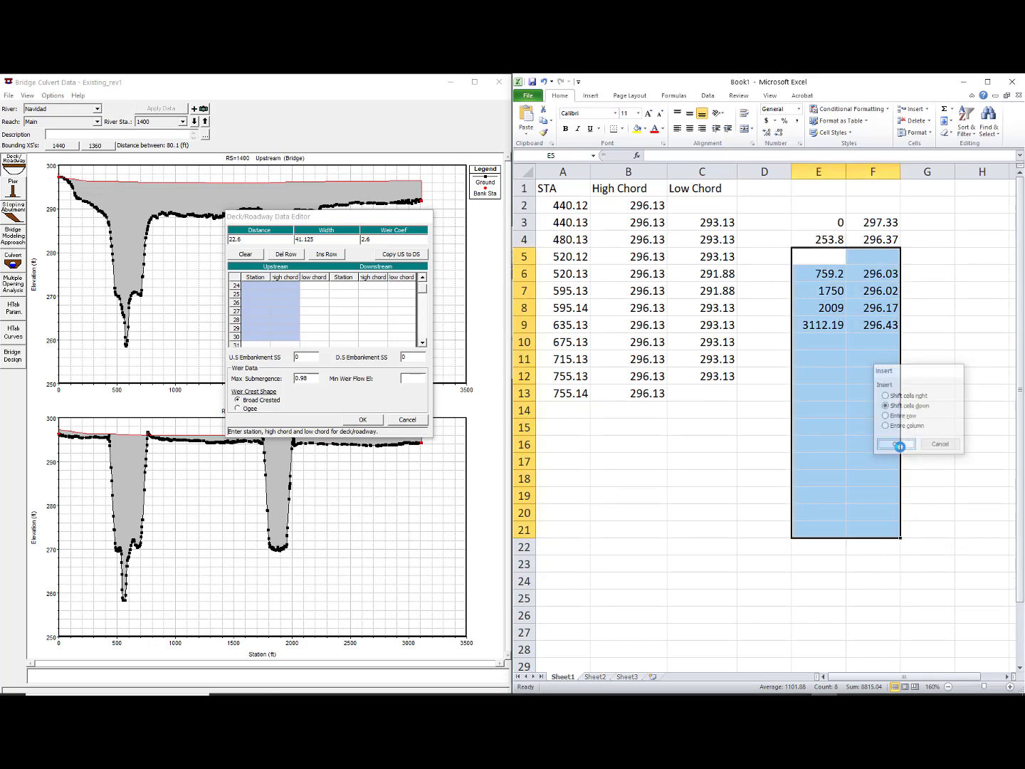
left_click(856, 459)
Copy the bridge station, high chord and low chord data from A2:C13 into the gap starting at E5.
left_click_drag(564, 207, 717, 391)
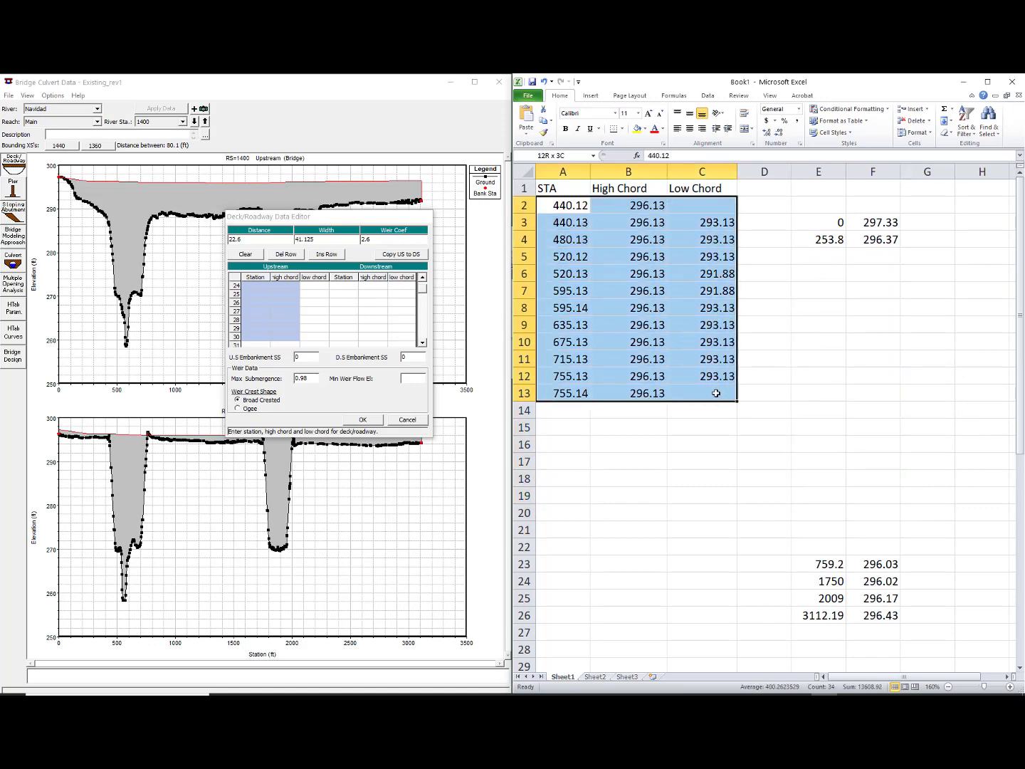
key("ctrl+c")
left_click(827, 258)
key("ctrl+v")
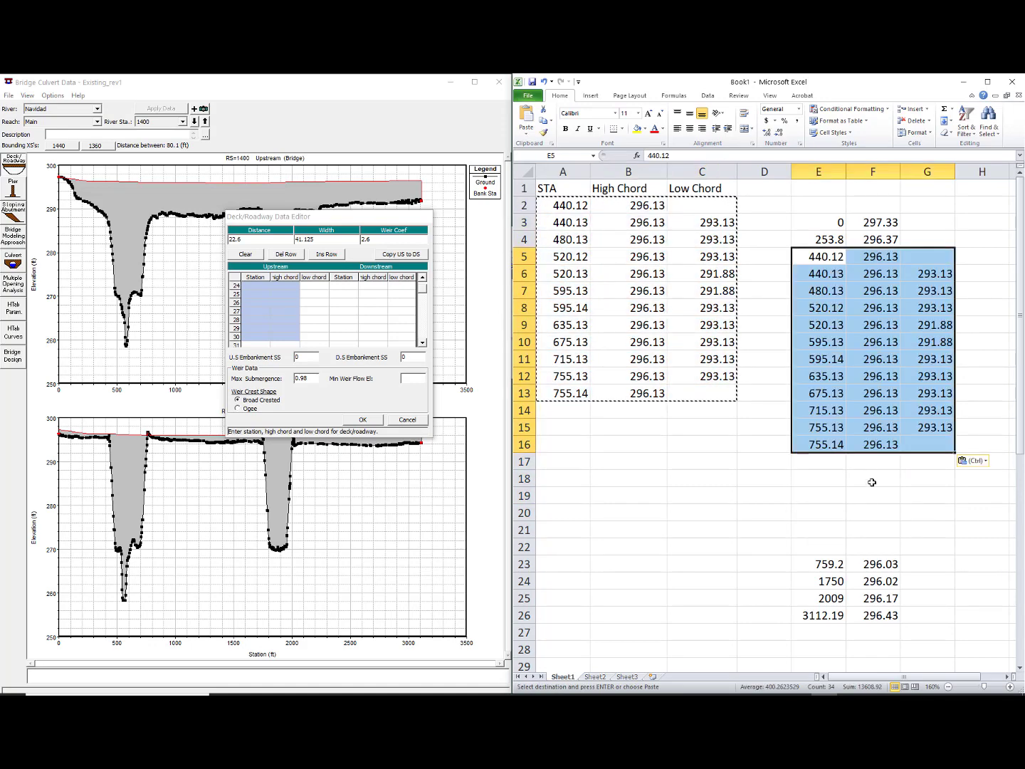
left_click(872, 478)
key("Escape")
Delete the empty cells E17:H22 and shift the roadway rows below them up.
left_click_drag(801, 462, 967, 549)
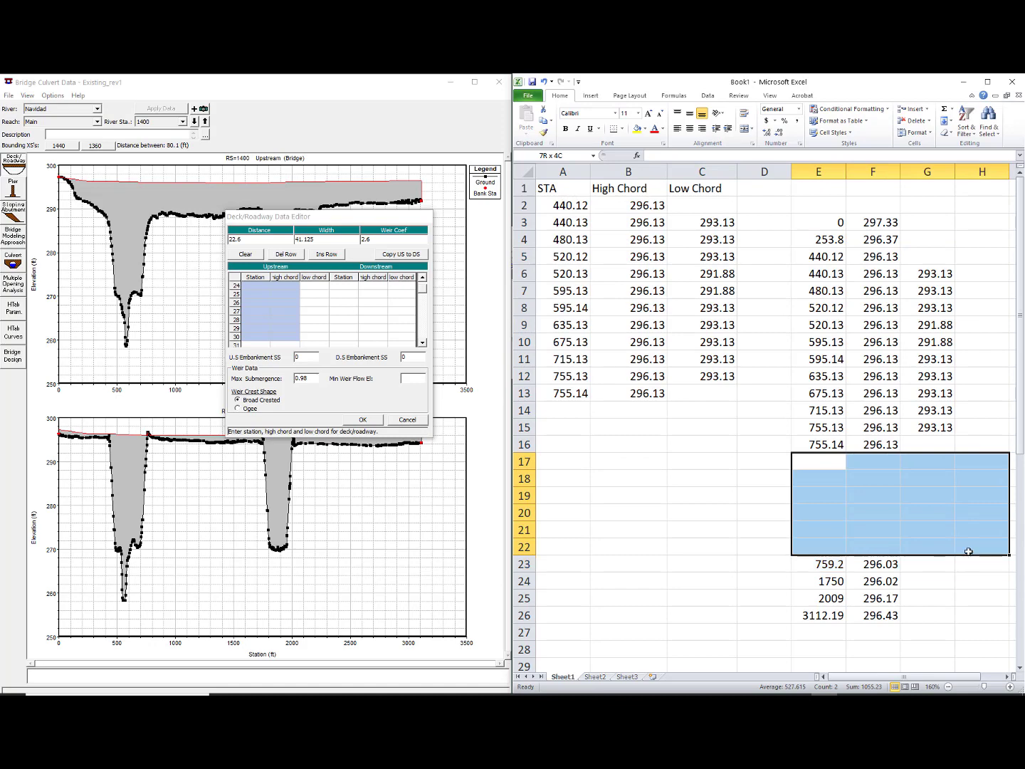
right_click(963, 533)
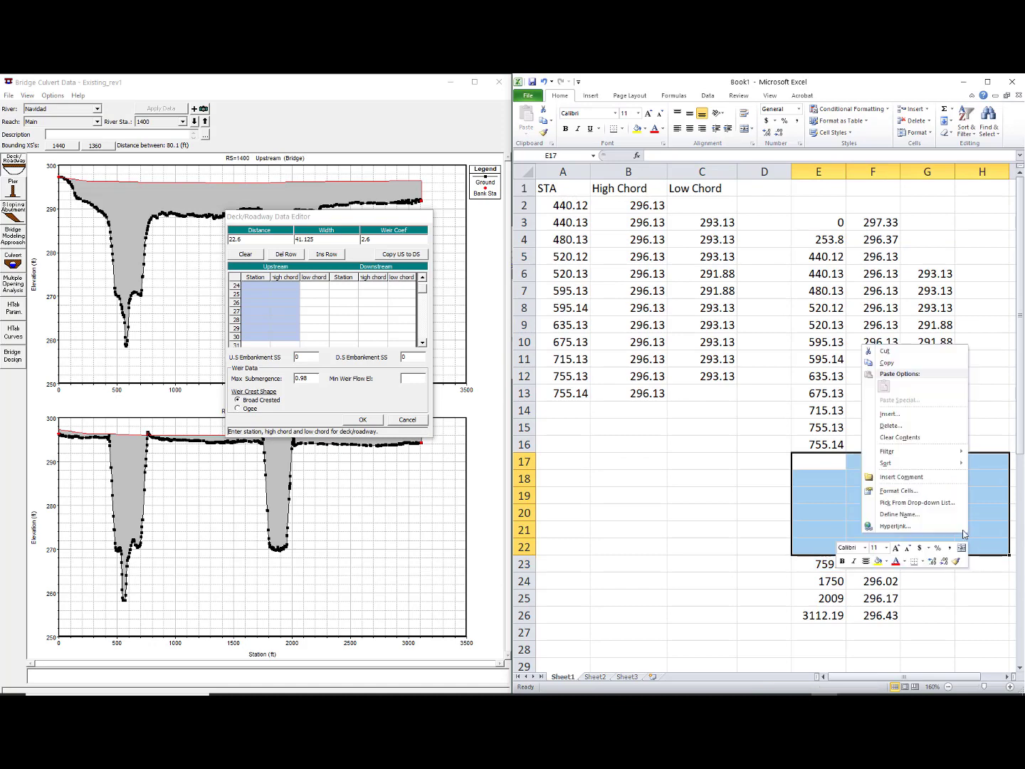
left_click(924, 426)
left_click(899, 456)
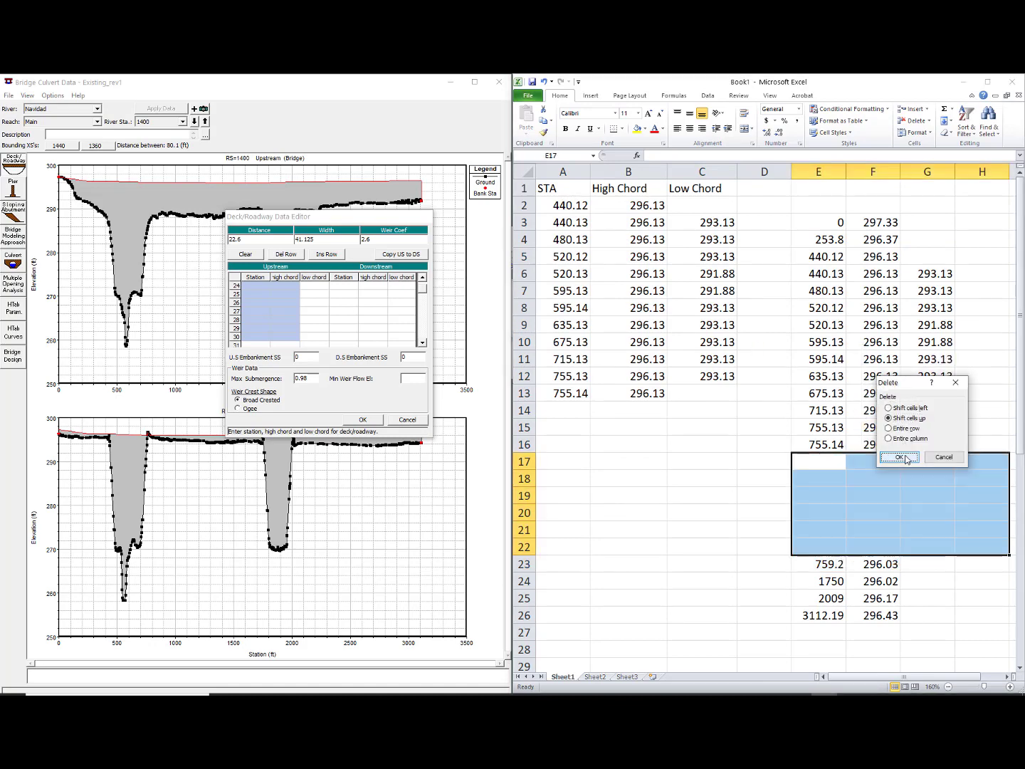
left_click(950, 525)
Copy the merged data in E3:G20 into the upstream station, high chord and low chord columns of the HEC-RAS Deck/Roadway Data Editor.
left_click_drag(945, 514, 830, 219)
key("ctrl+c")
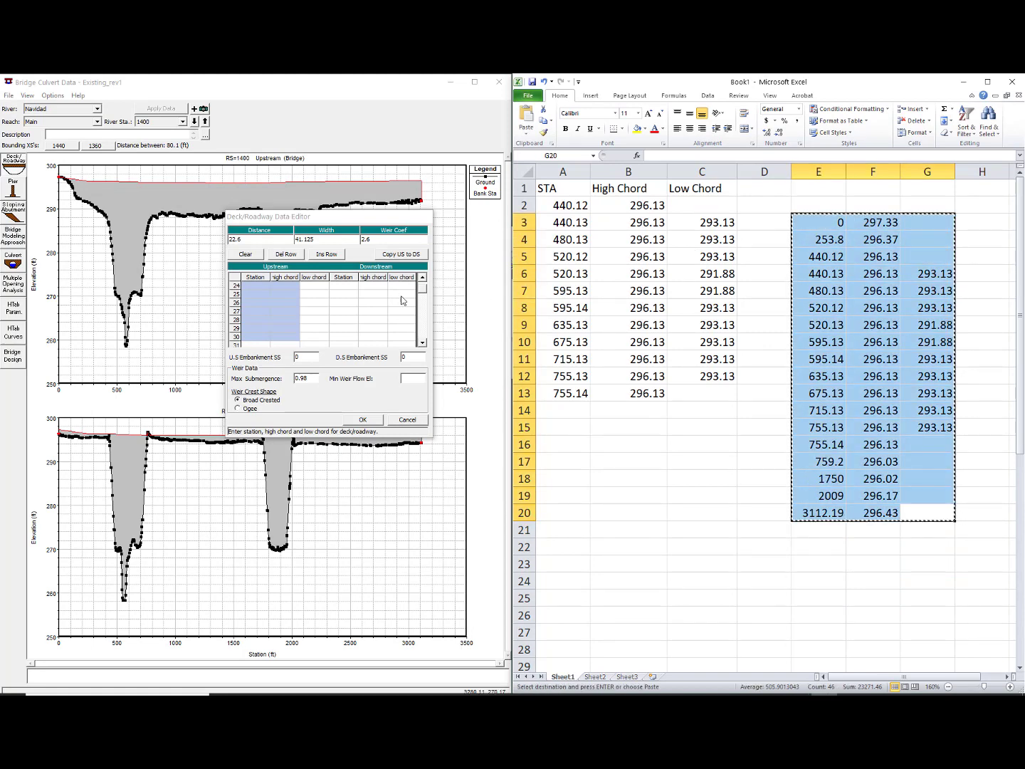
left_click_drag(422, 288, 420, 275)
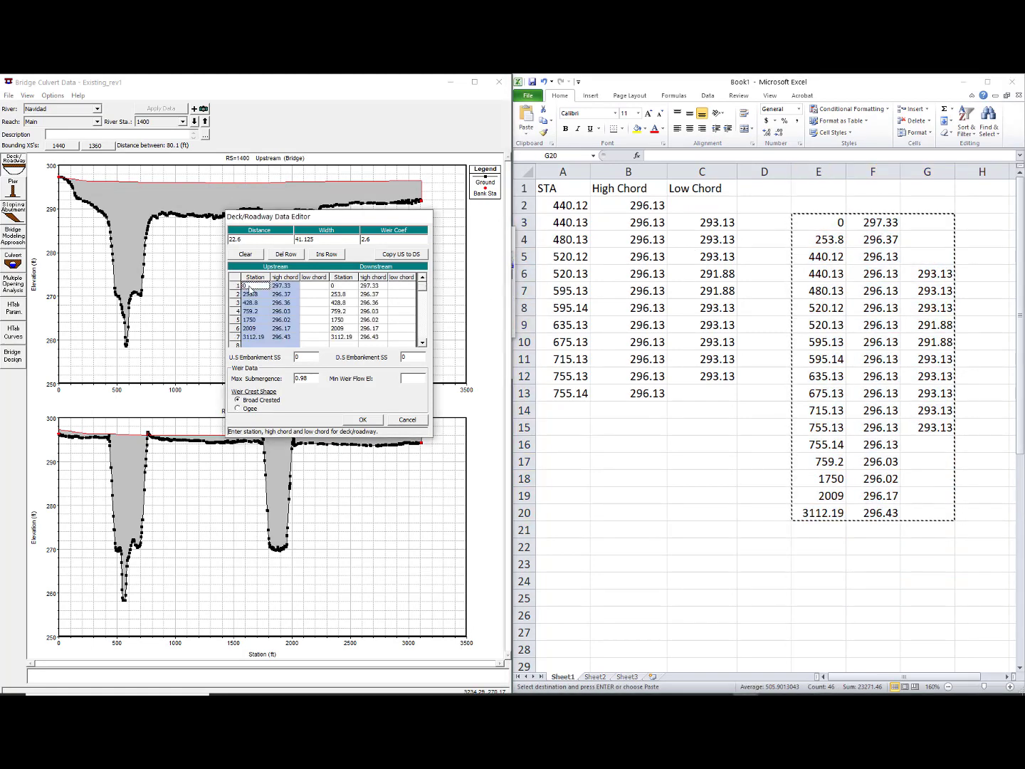
left_click_drag(249, 285, 316, 358)
key("ctrl+v")
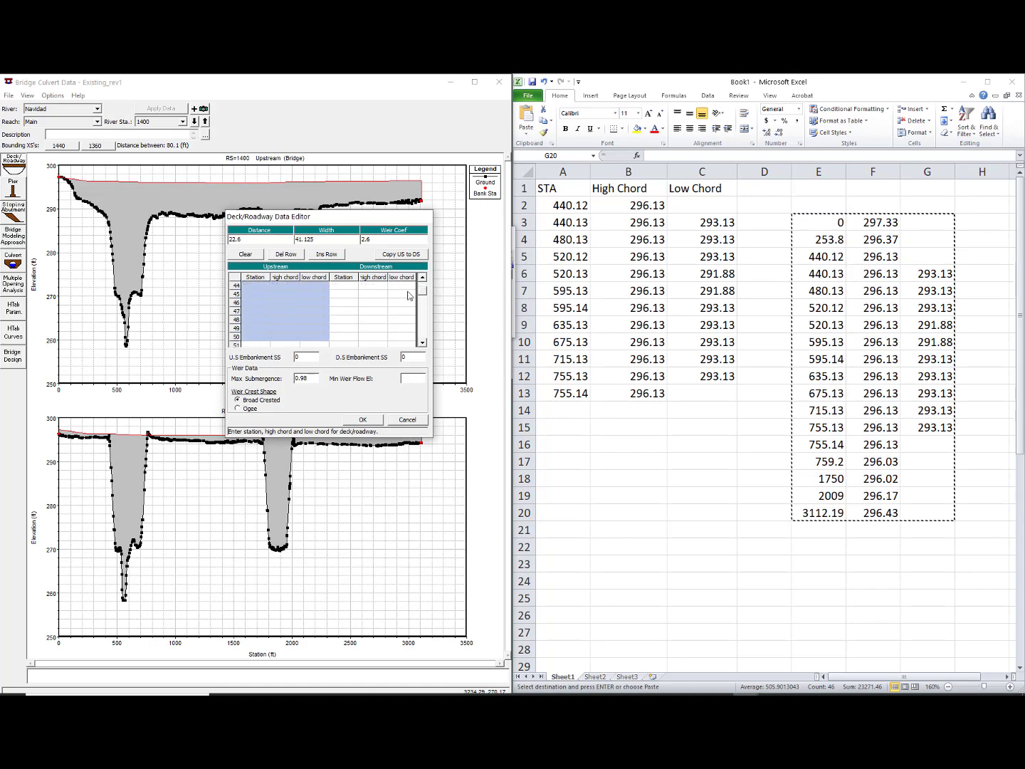
Copy the upstream deck data to the downstream side and apply the deck/roadway changes.
left_click_drag(423, 289, 423, 264)
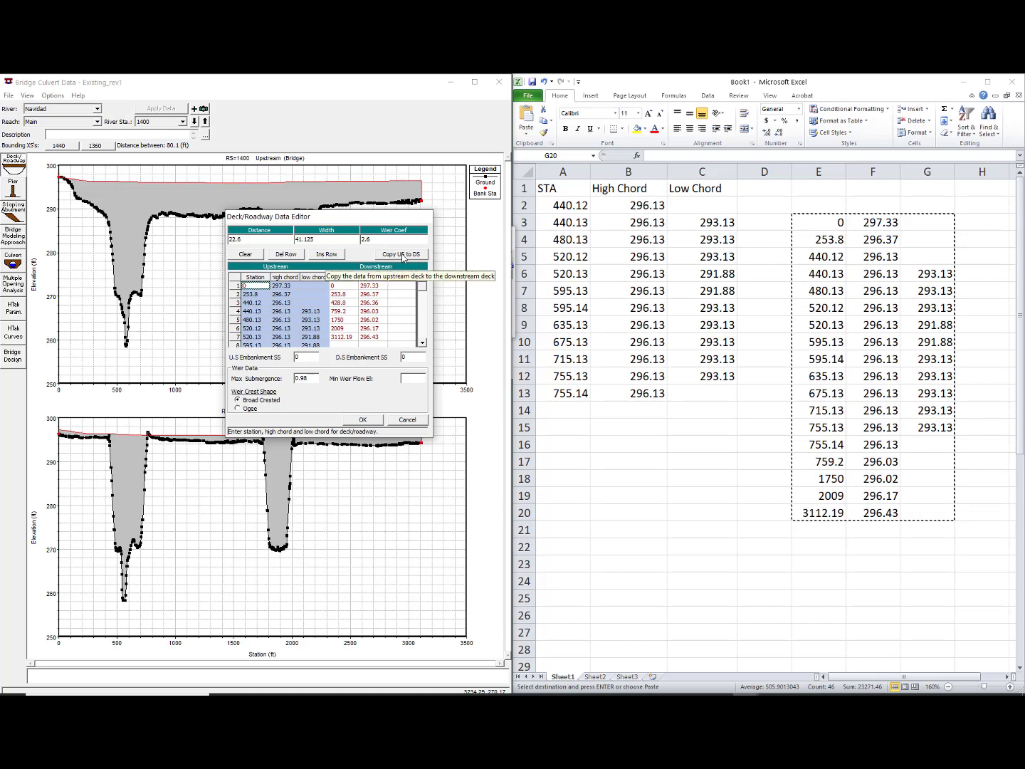
left_click(403, 255)
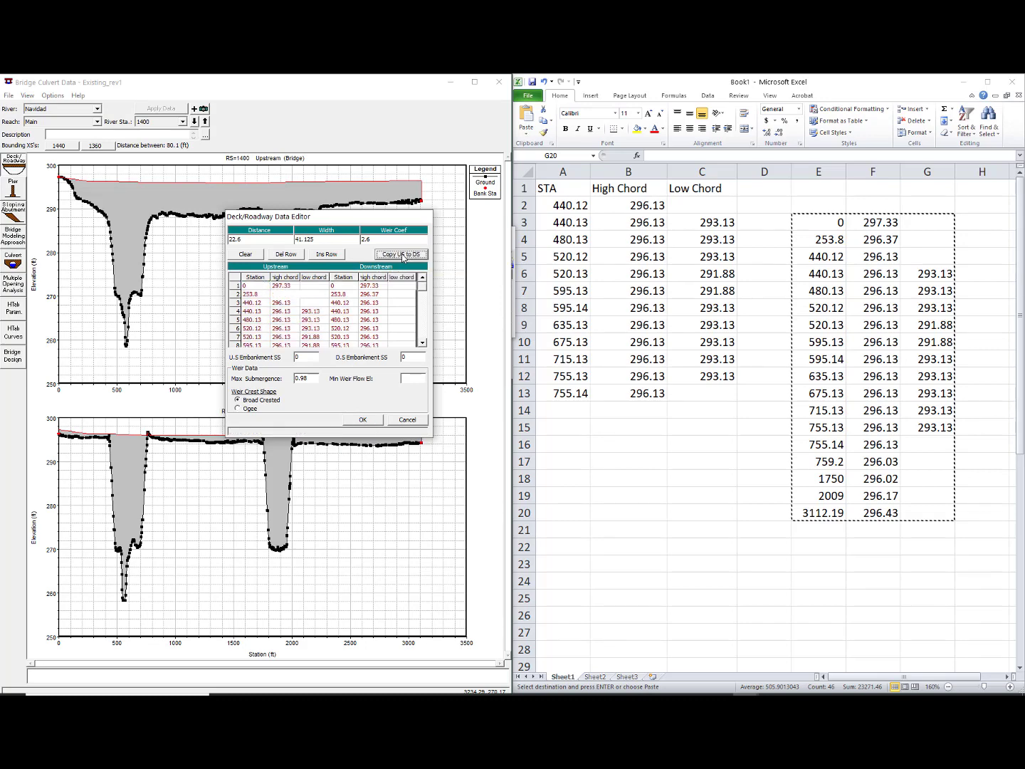
left_click(363, 422)
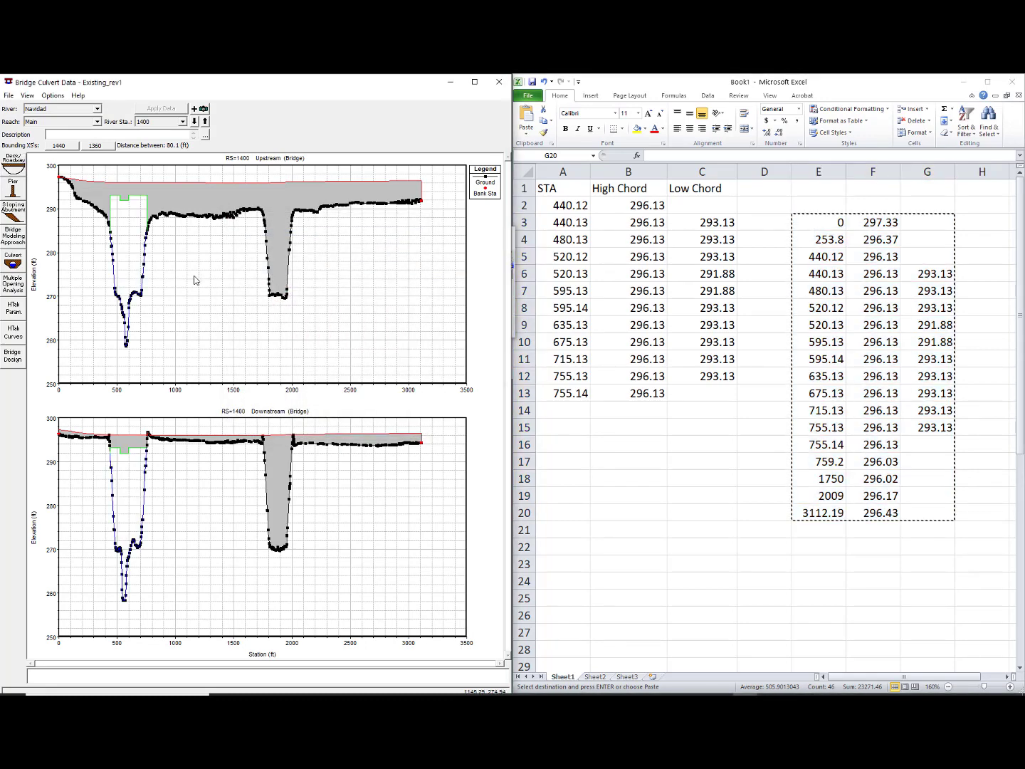
Set the upstream and downstream centerline stations of pier 1 to 480.13 in the Pier Data Editor.
right_click(102, 200)
left_click(135, 191)
left_click_drag(68, 166, 202, 368)
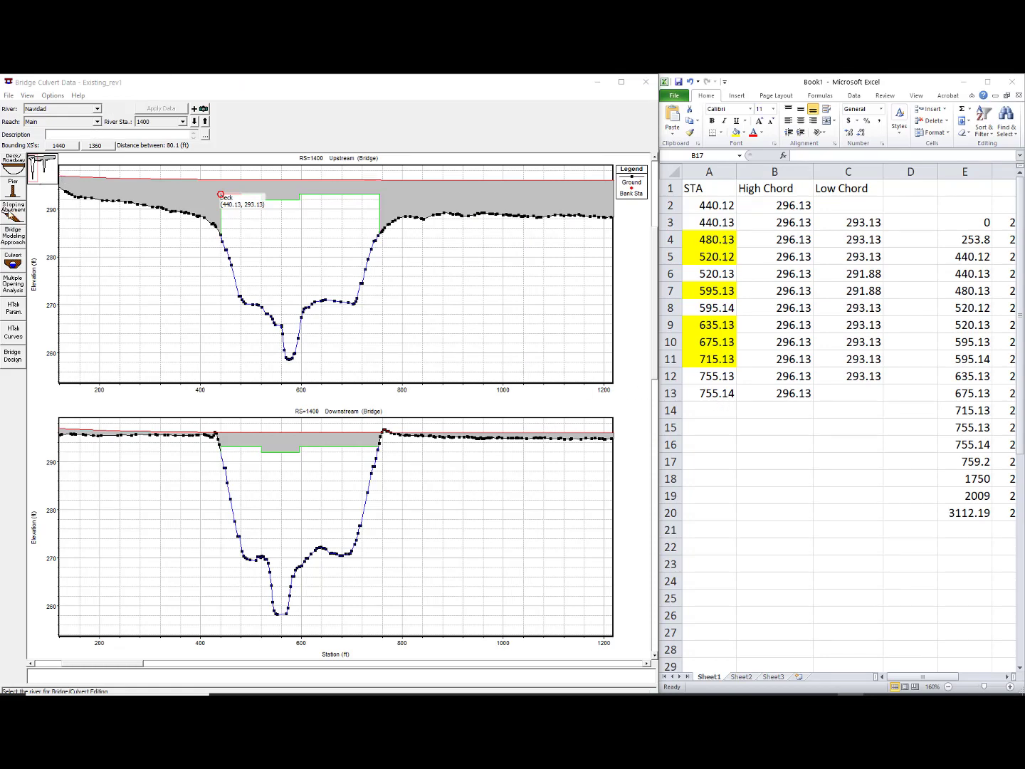
left_click(13, 189)
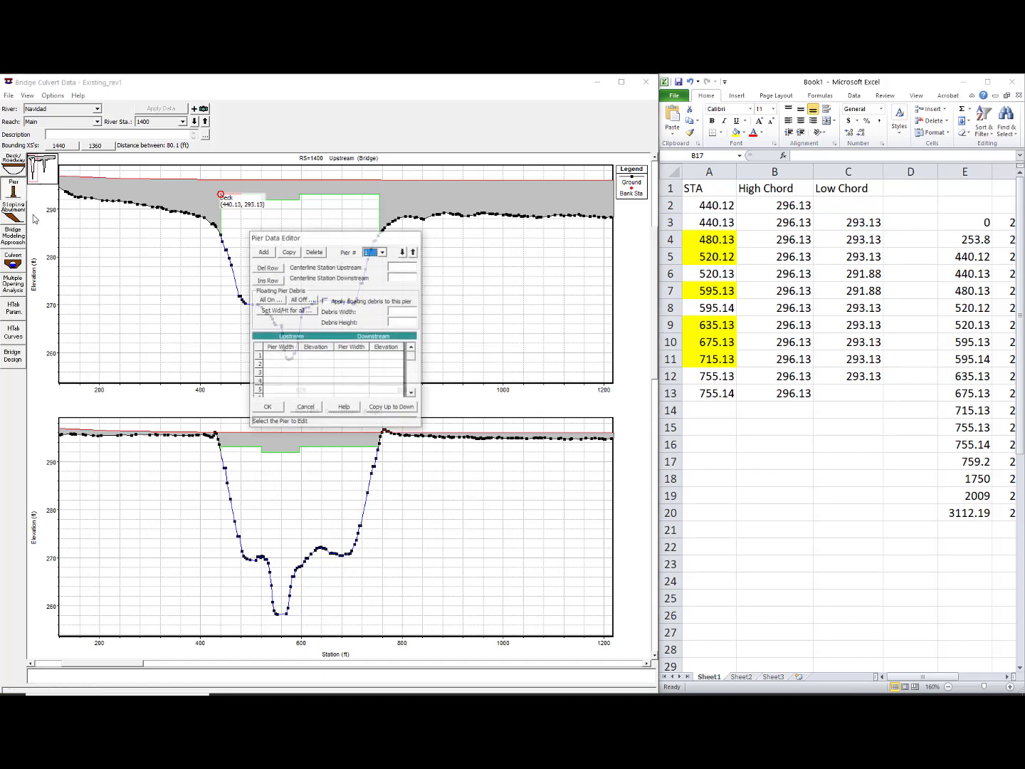
left_click(401, 267)
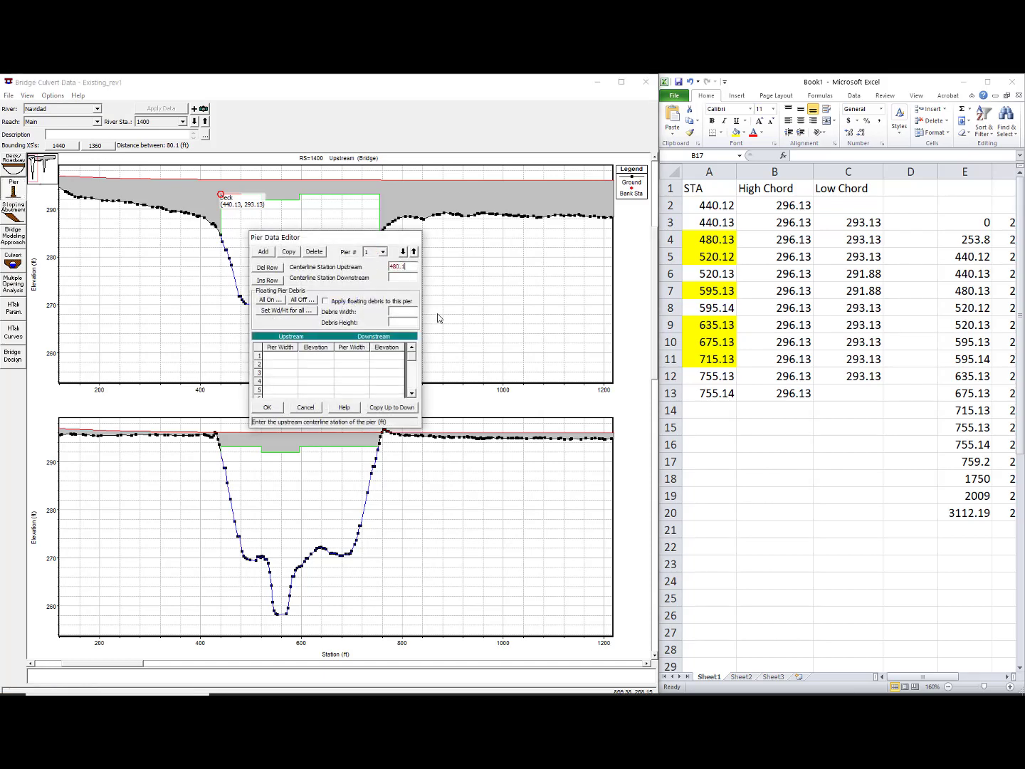
left_click(404, 277)
Give pier 1 a width of 2 ft at elevations 0 and 293.5 upstream, copy this to downstream and accept the pier.
left_click(277, 356)
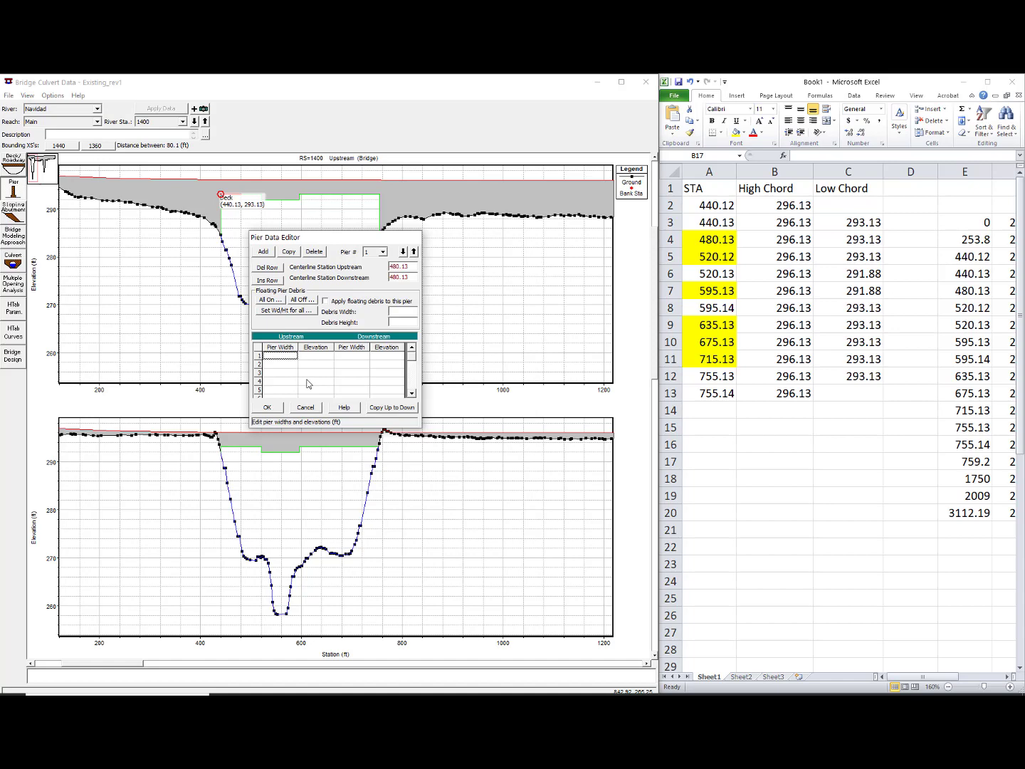
type("2")
left_click(287, 365)
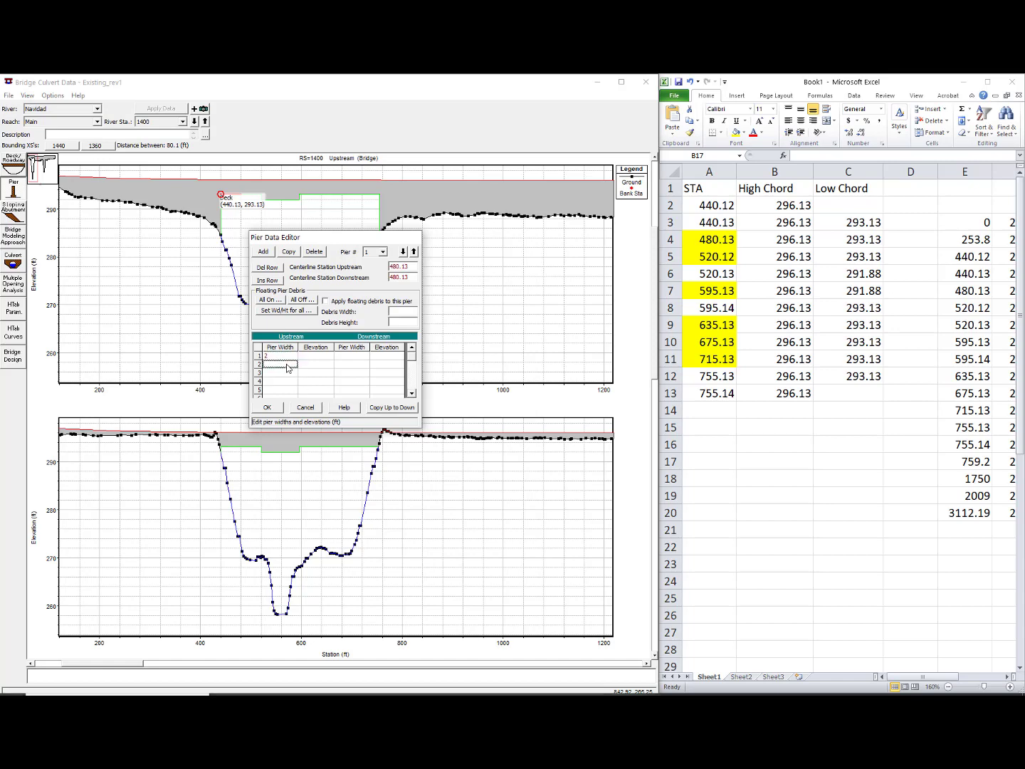
type("2")
left_click(315, 356)
type("0")
left_click(315, 364)
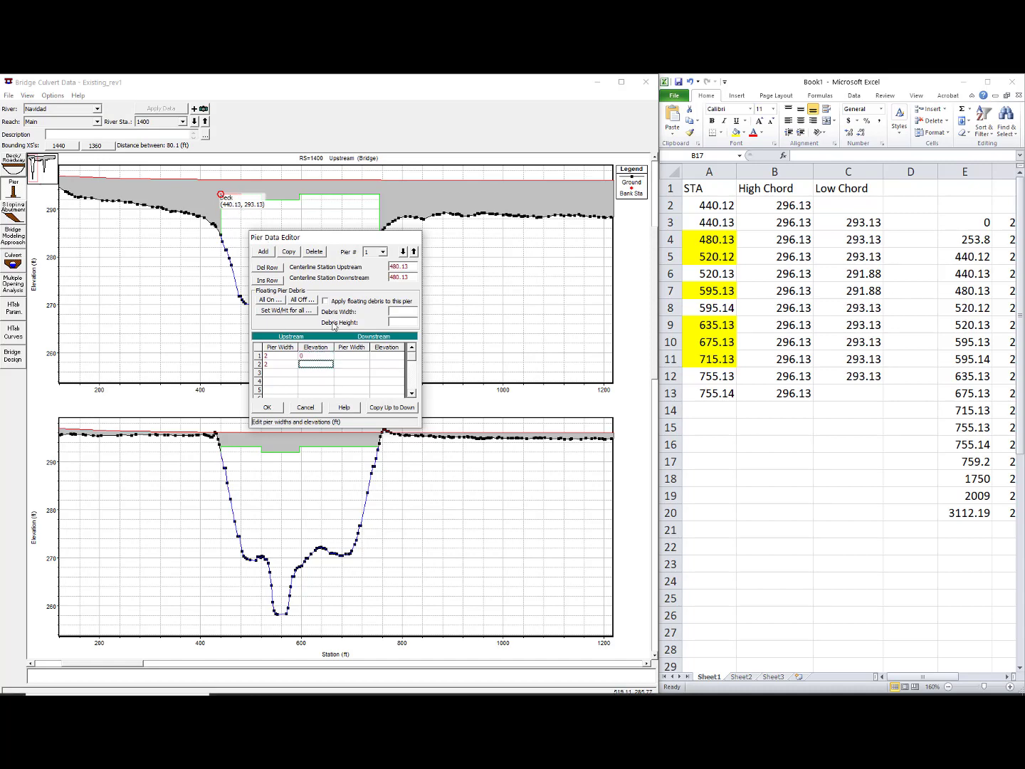
type("293.5")
left_click(404, 411)
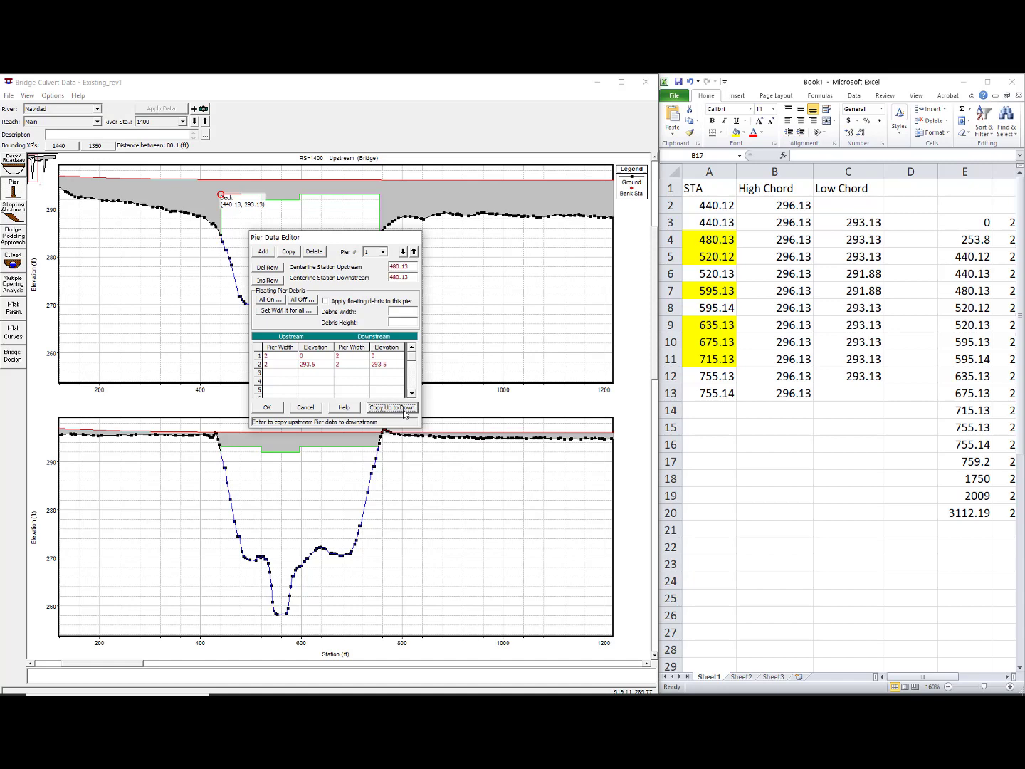
left_click(270, 408)
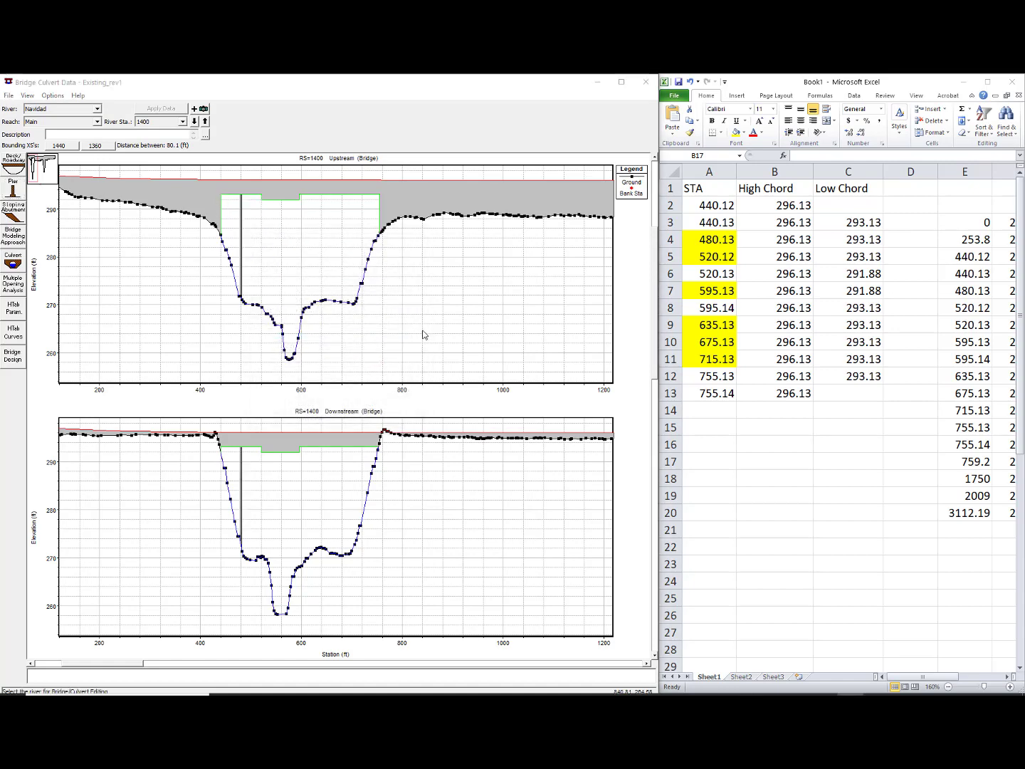
Duplicate pier 1 as pier 2 and set its upstream and downstream centerline stations to 520.12.
left_click(14, 190)
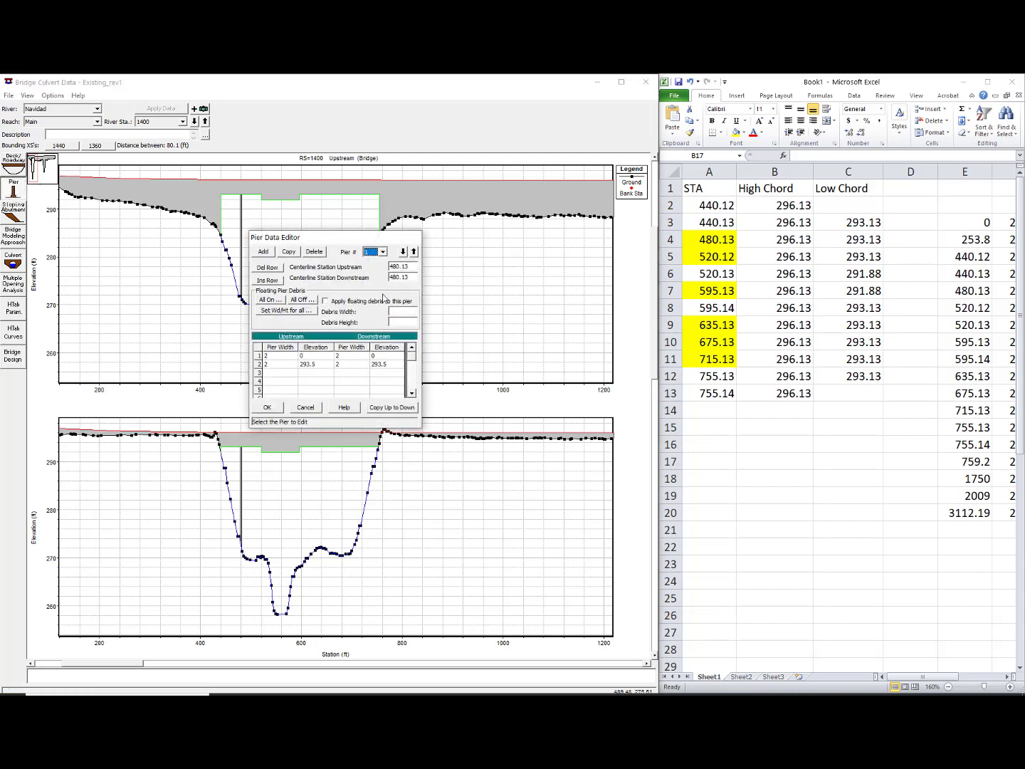
left_click(291, 253)
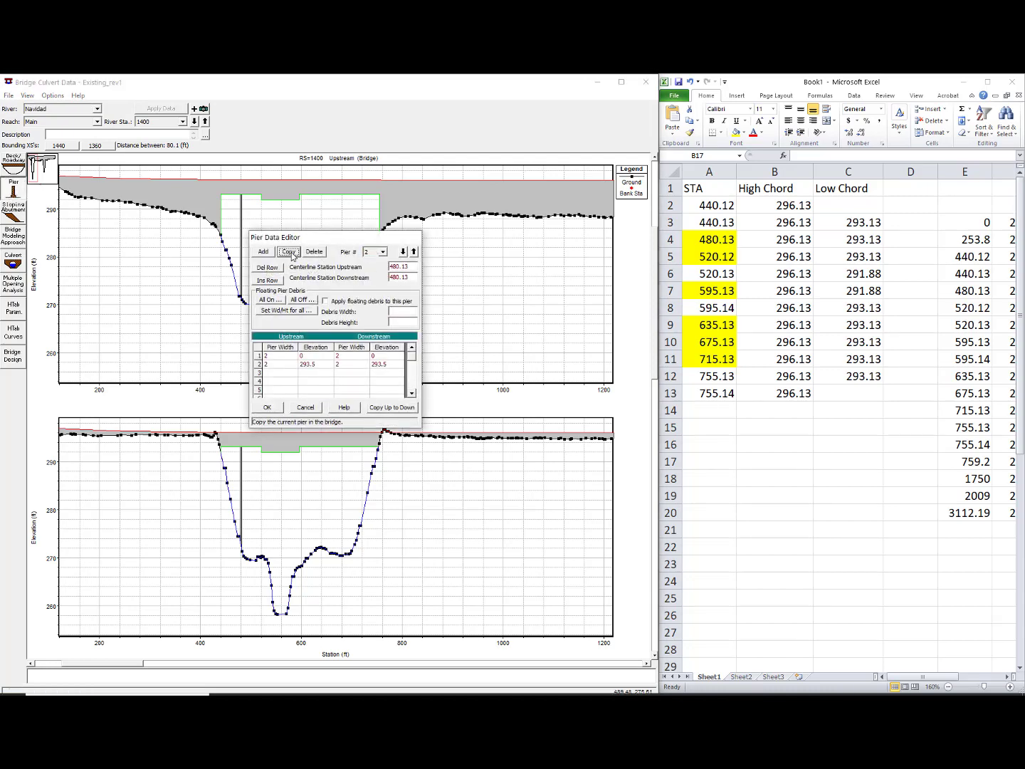
left_click(411, 267)
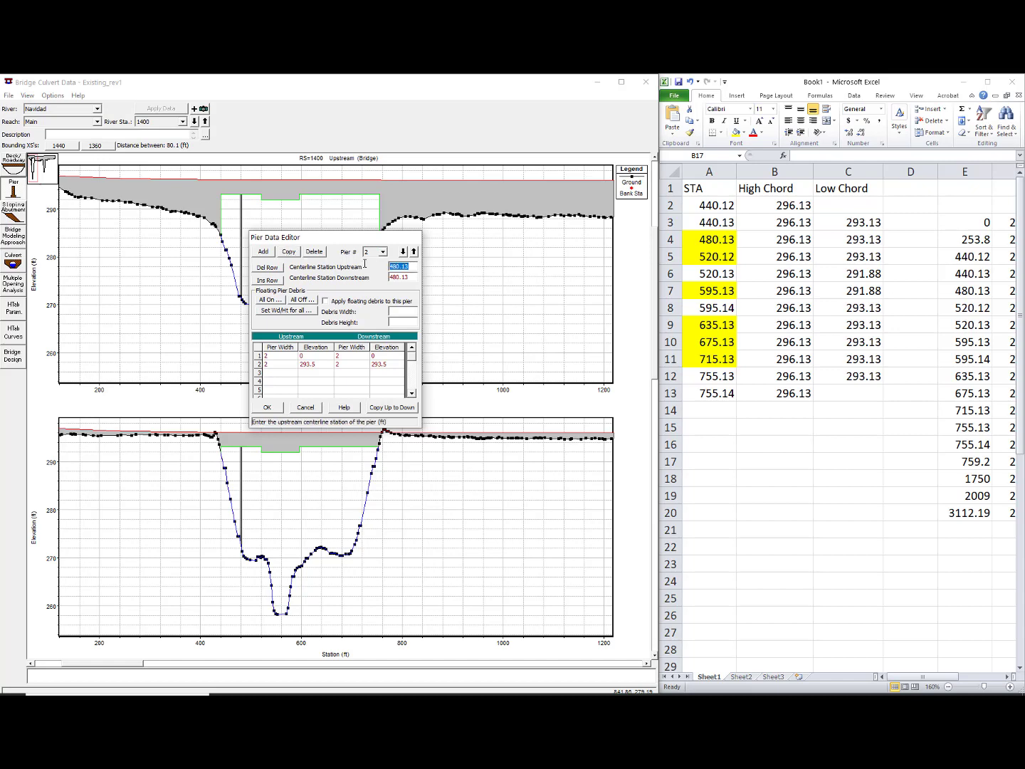
type("52")
left_click_drag(411, 266, 389, 277)
key("ctrl+v")
Set both upstream widths of pier 2 to 2.5 ft, copy them to downstream and accept the pier data.
left_click(286, 356)
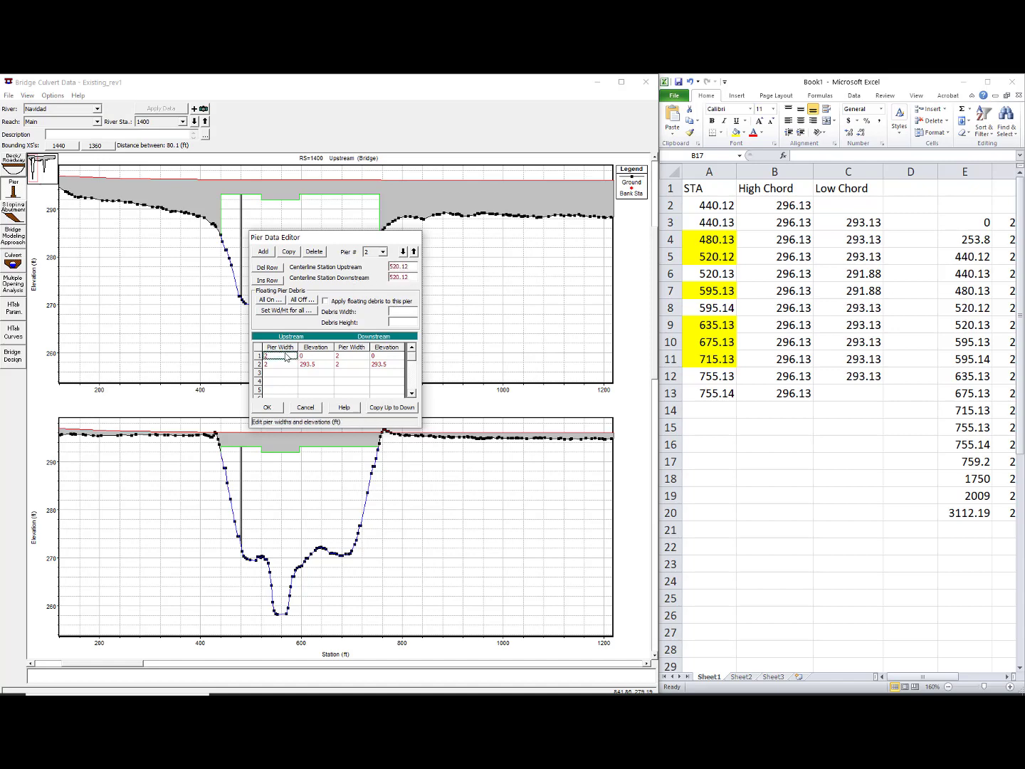
left_click(280, 355)
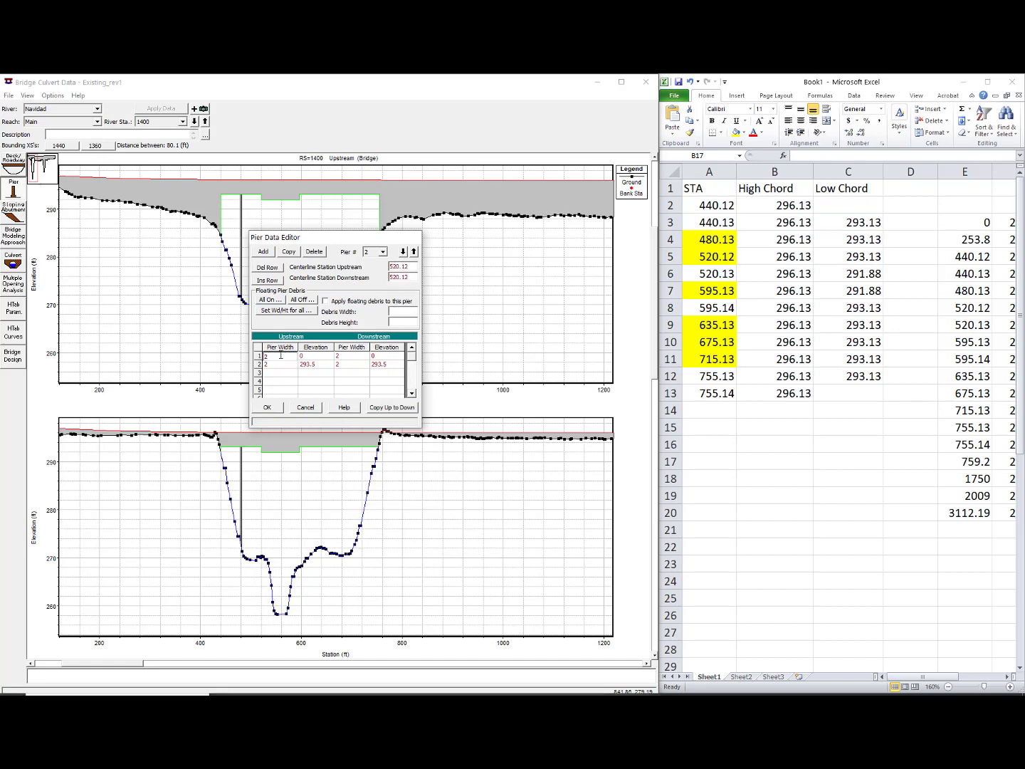
type(".5")
left_click(283, 364)
left_click(326, 356)
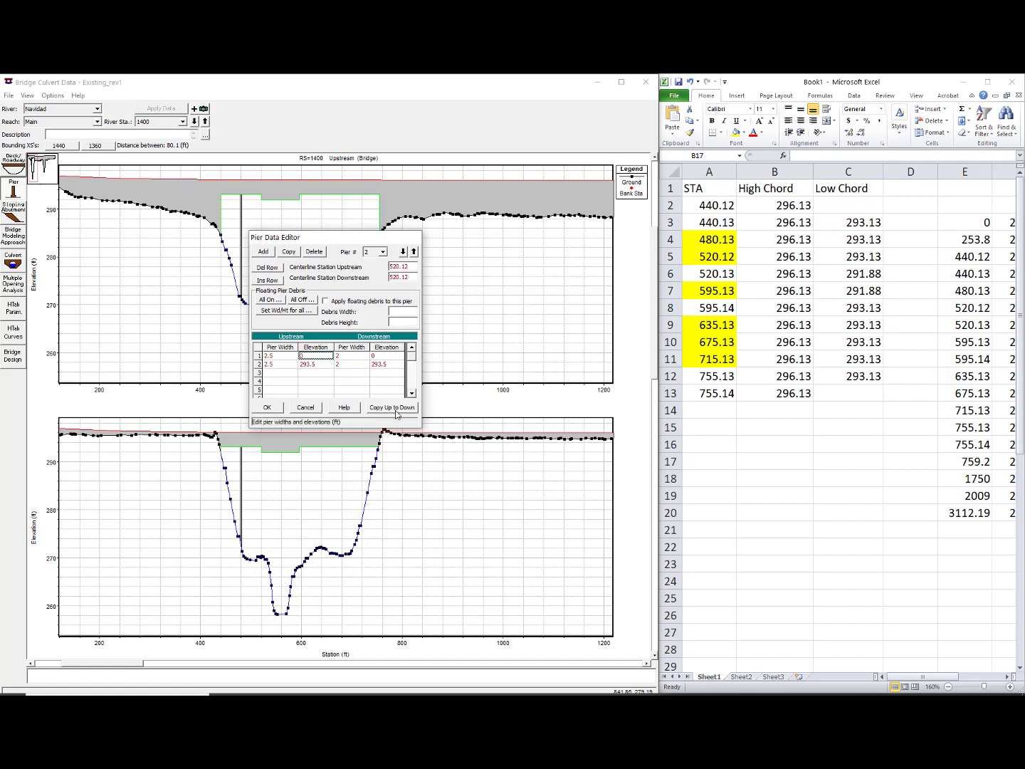
left_click(394, 407)
left_click(273, 409)
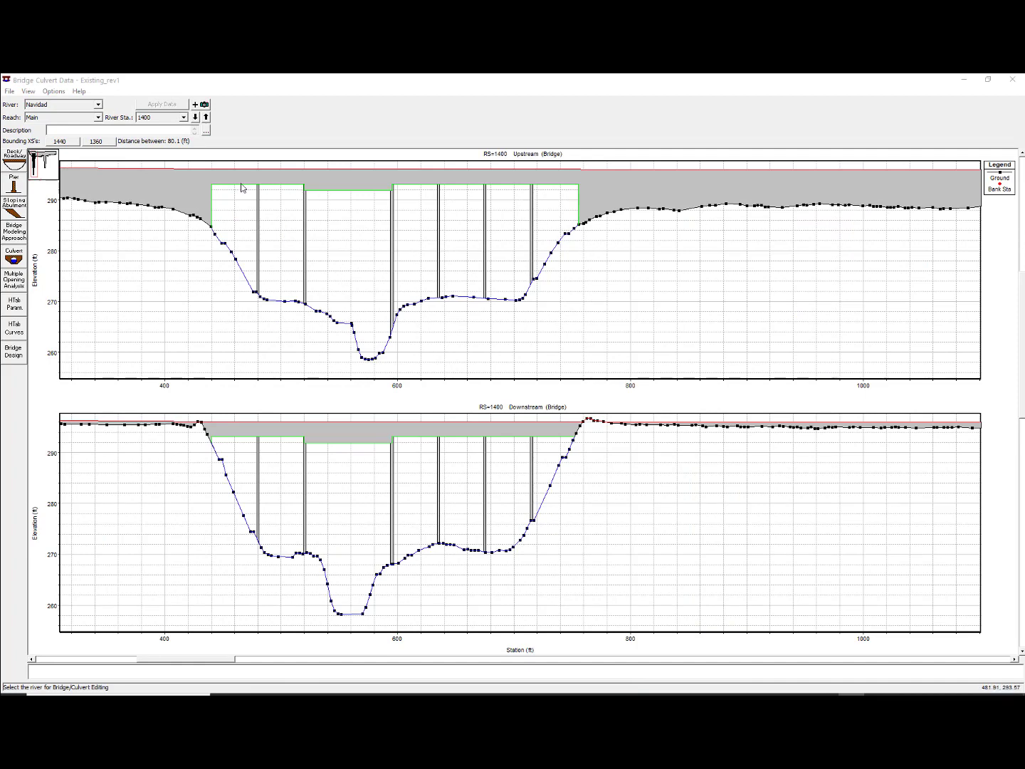
Define sloping abutment 1 upstream from station 440.12, elevation 293.13 to station 490.12, elevation 268.13, copy it to downstream and accept it.
left_click(211, 185)
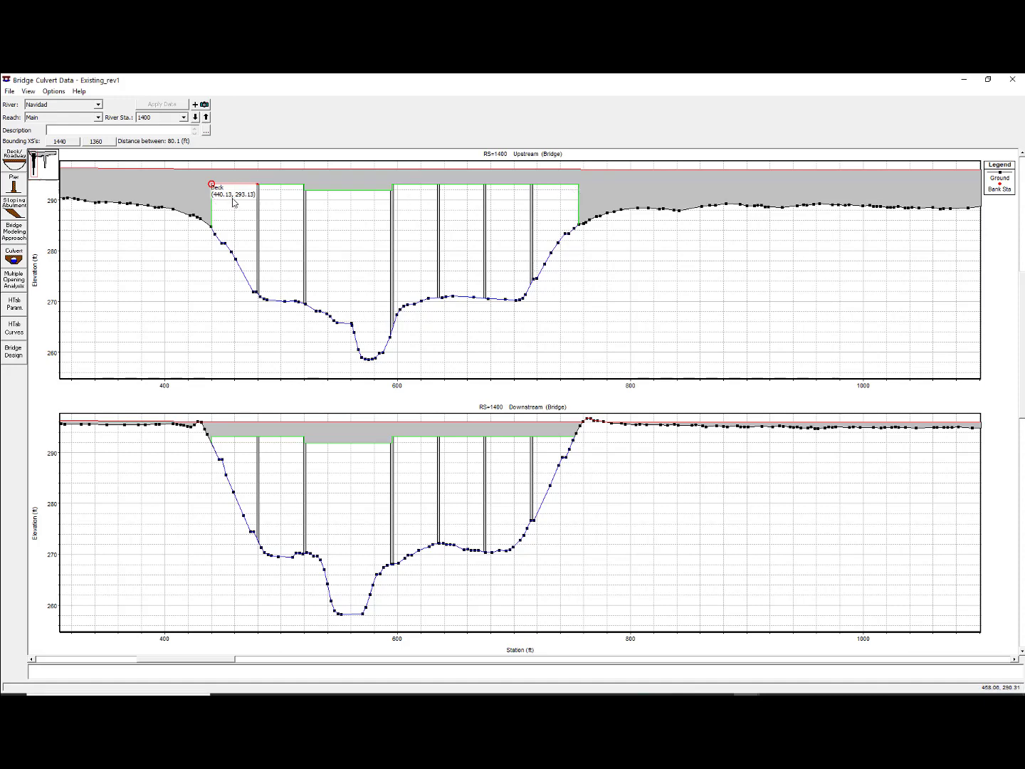
left_click(14, 207)
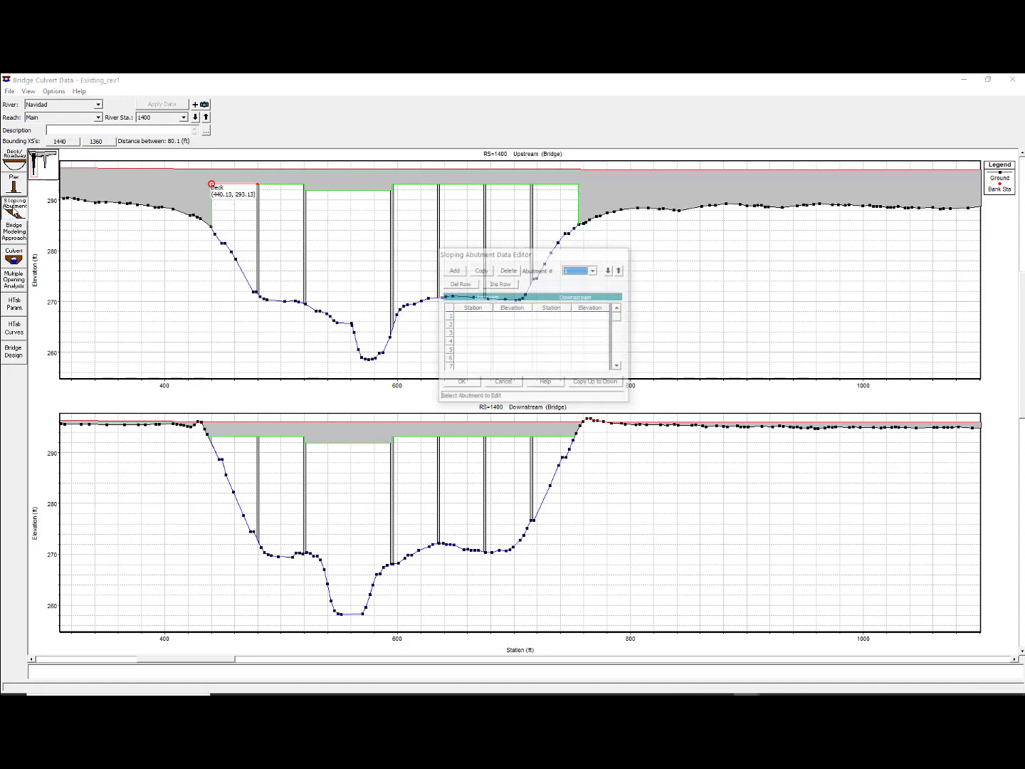
left_click(469, 318)
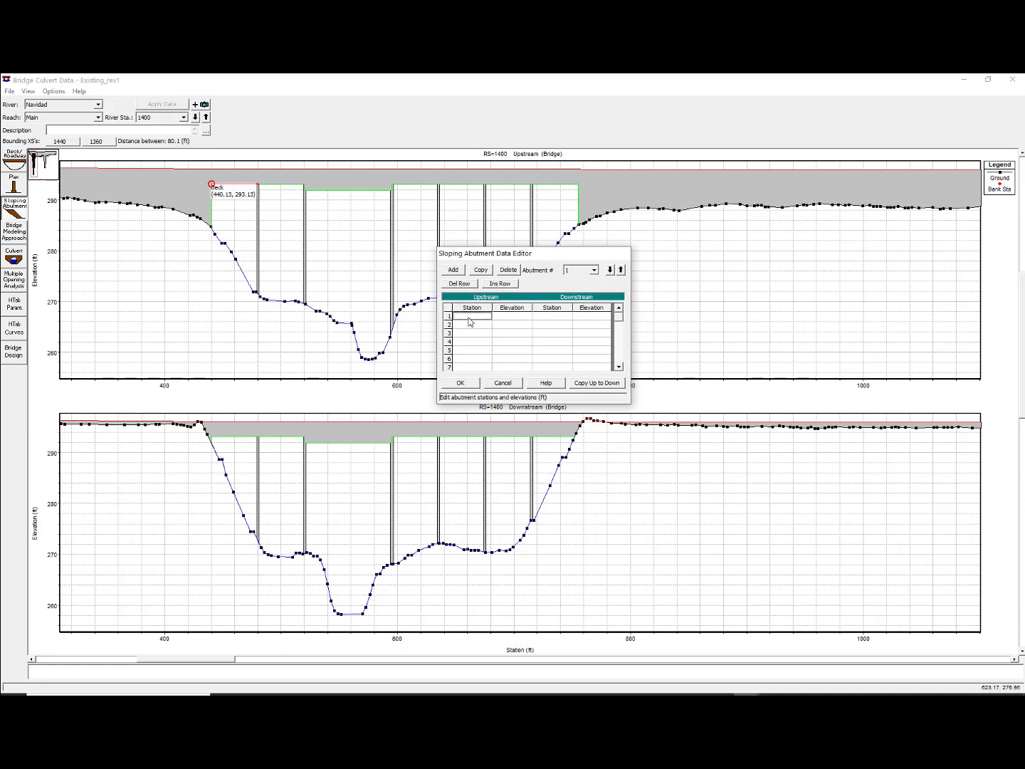
type("440.12")
left_click(509, 324)
left_click(471, 326)
type("4")
left_click(506, 326)
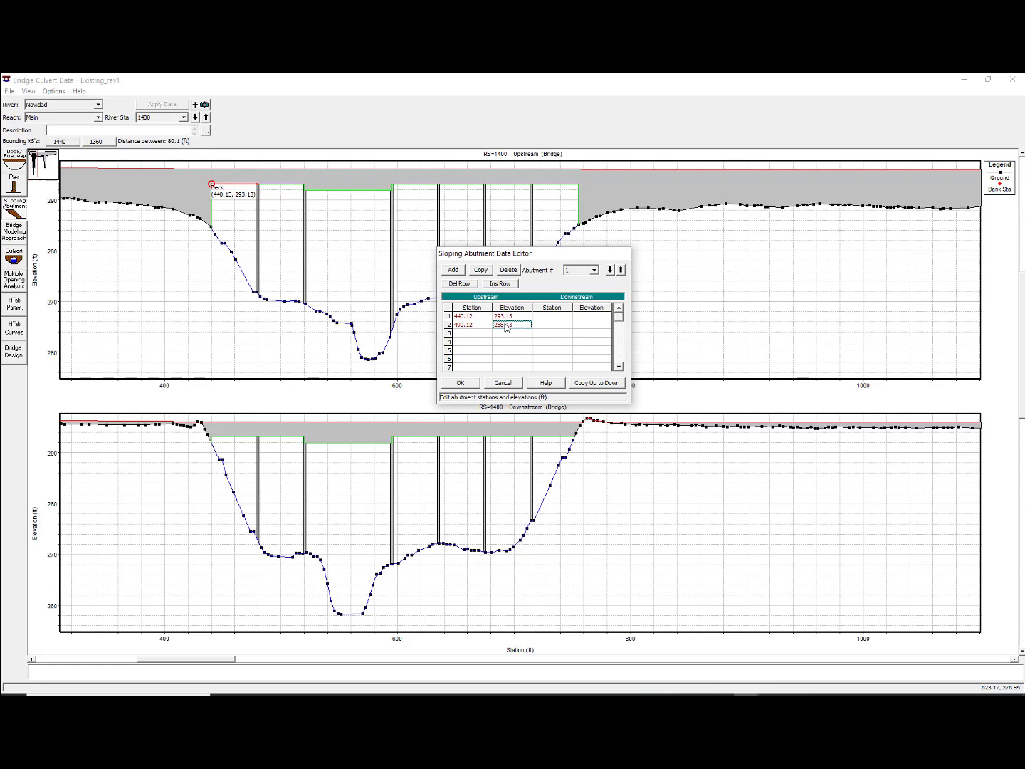
left_click(603, 386)
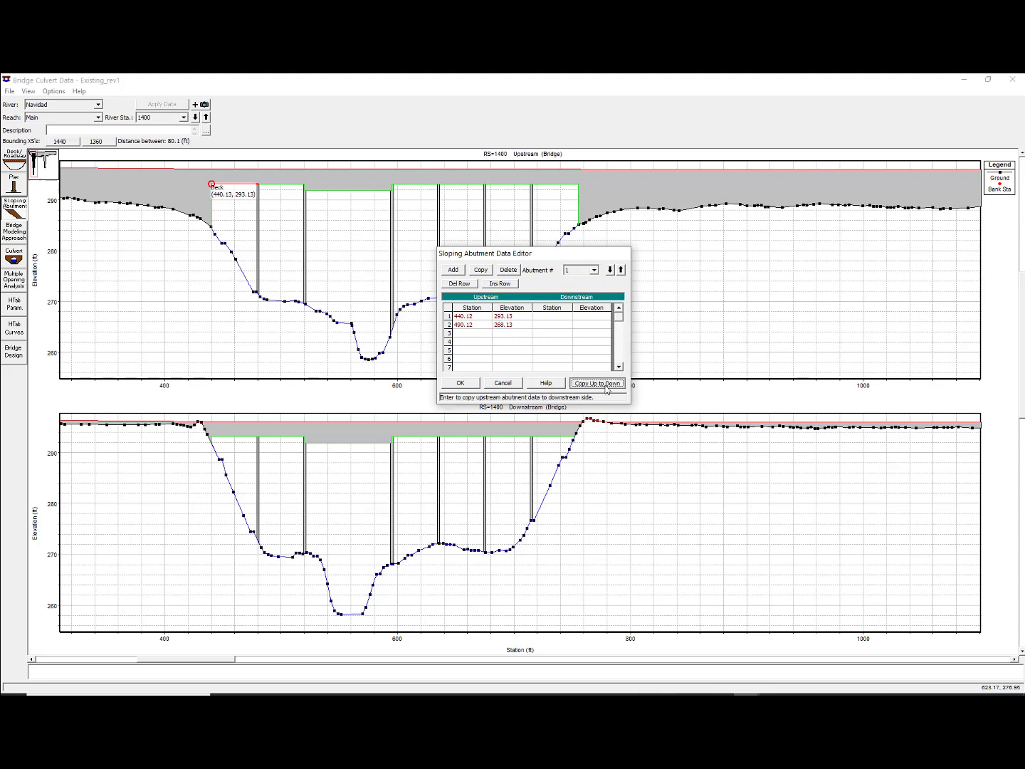
left_click(465, 385)
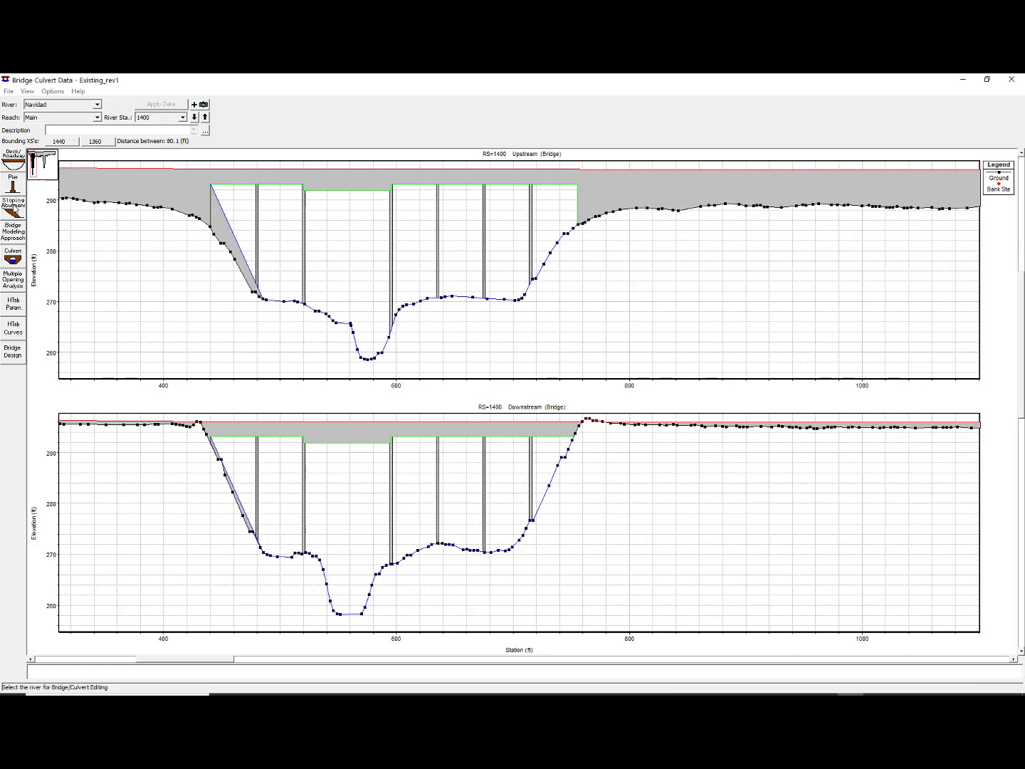
Add sloping abutment 2 upstream from station 700.14, elevation 268.13 to station 755.14, elevation 293.13, copy it to downstream and accept it.
left_click(14, 207)
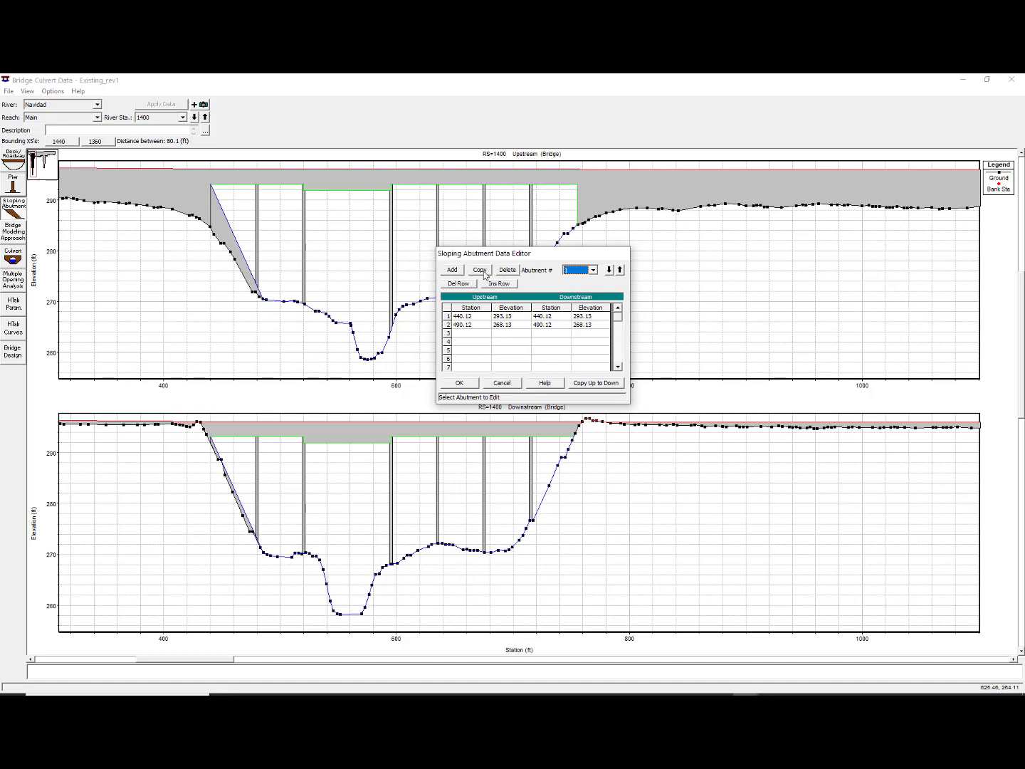
left_click(457, 275)
left_click(470, 319)
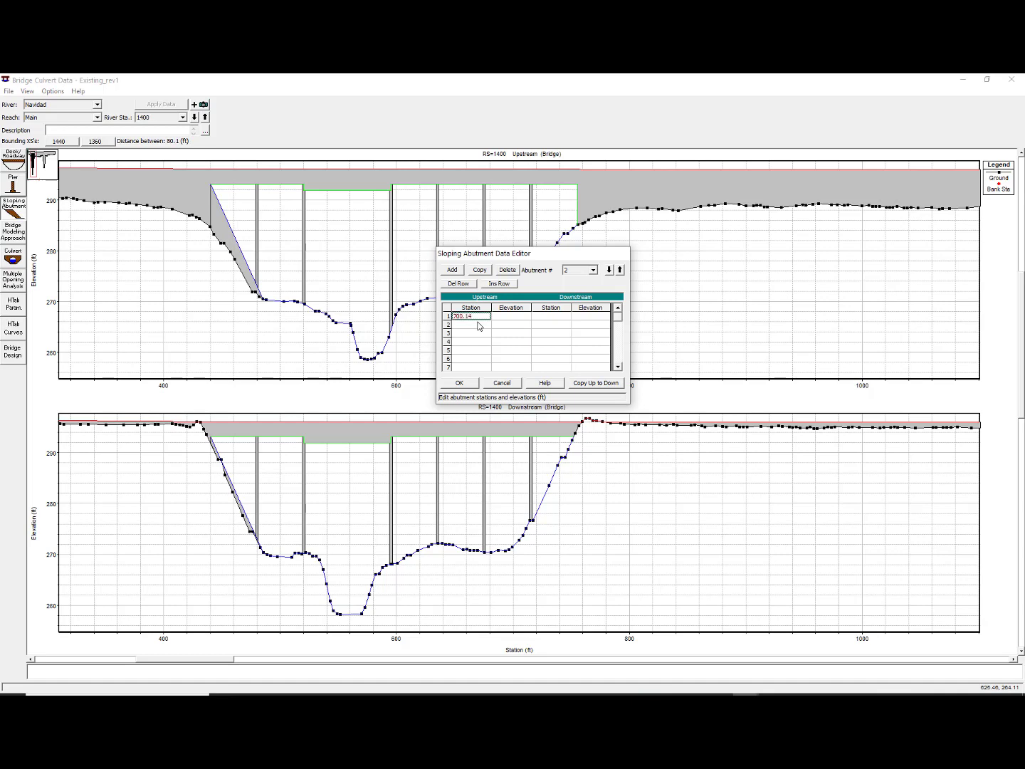
left_click(506, 320)
left_click(474, 326)
left_click(516, 329)
type("293.13")
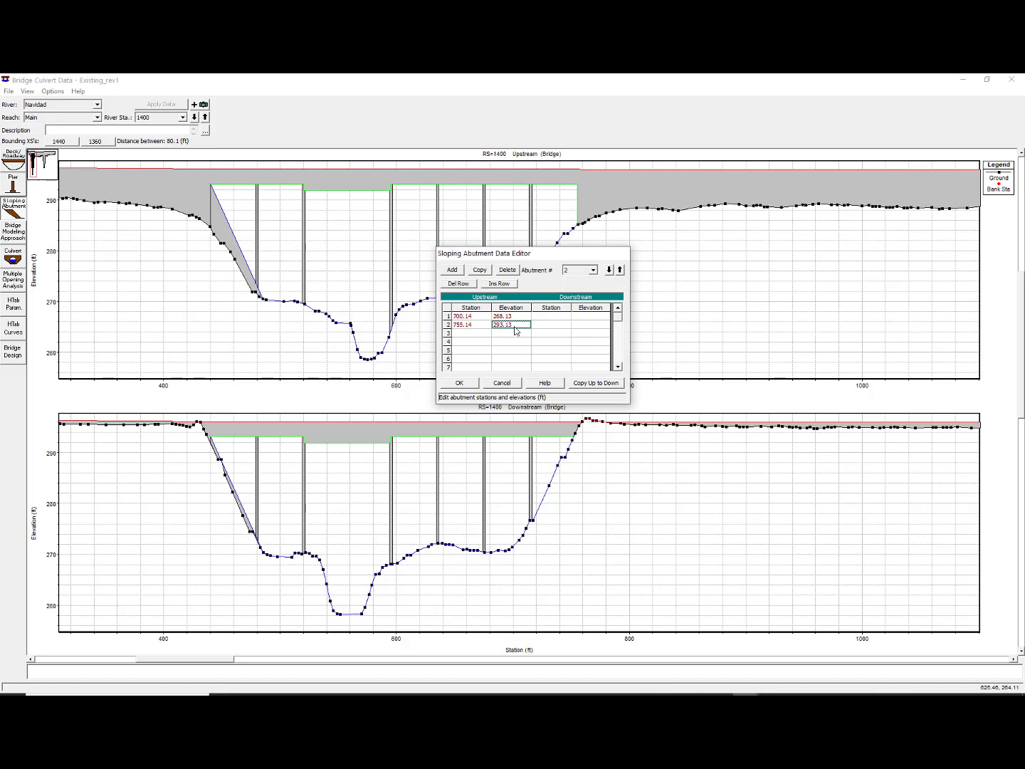
left_click(591, 386)
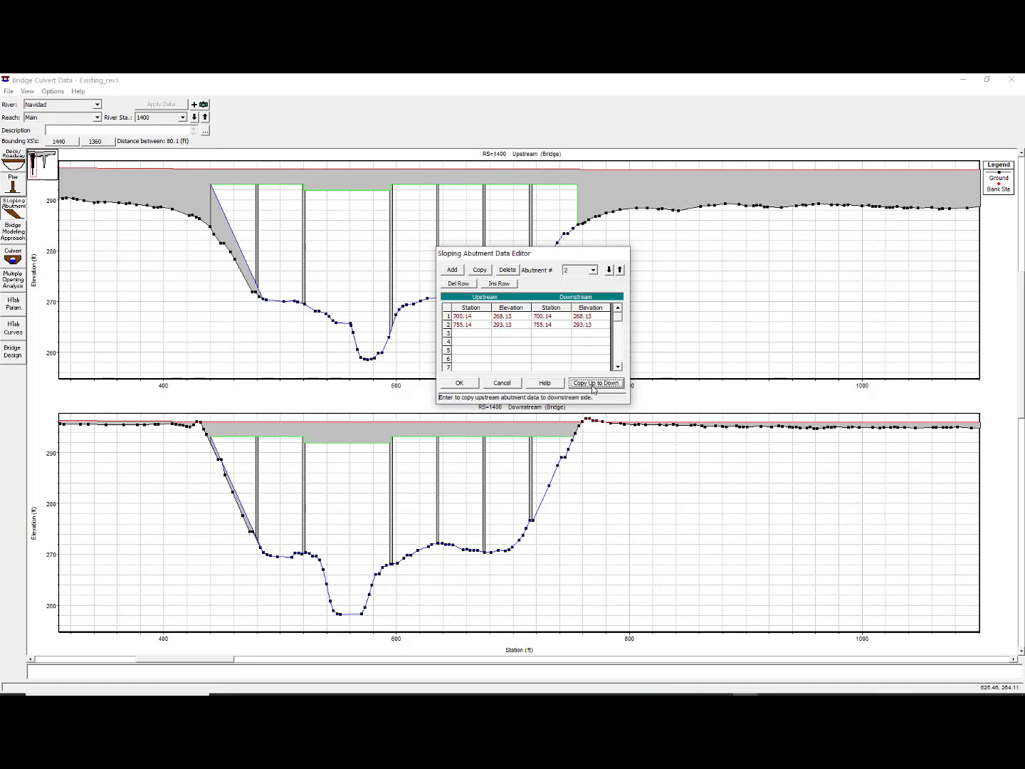
left_click(464, 384)
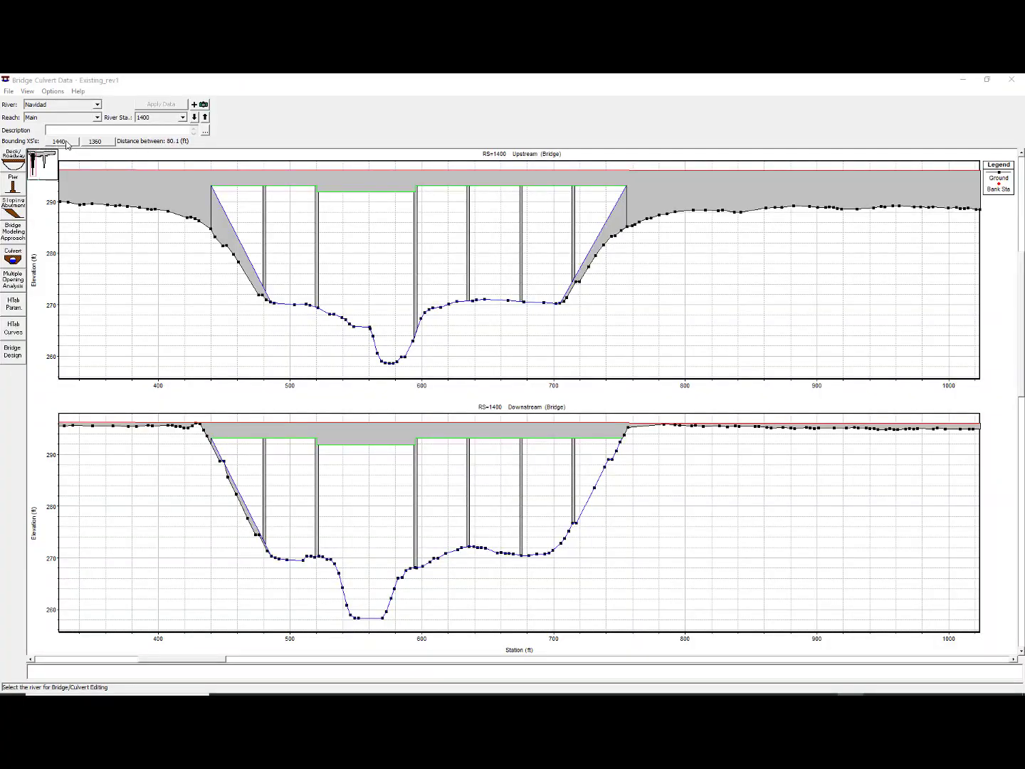
Set permanent ineffective flow areas at left station 440.13 and right station 755.14, elevation 296.13, for bounding cross sections 1440 and 1360.
left_click(64, 142)
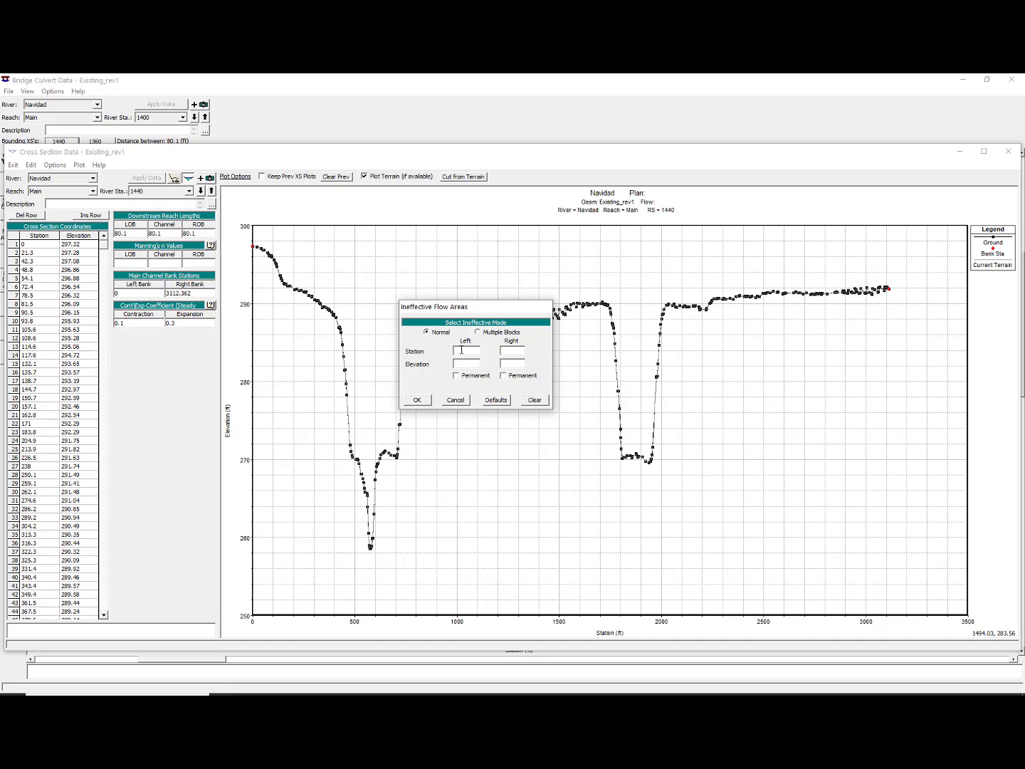
left_click(461, 350)
type("440")
left_click(475, 364)
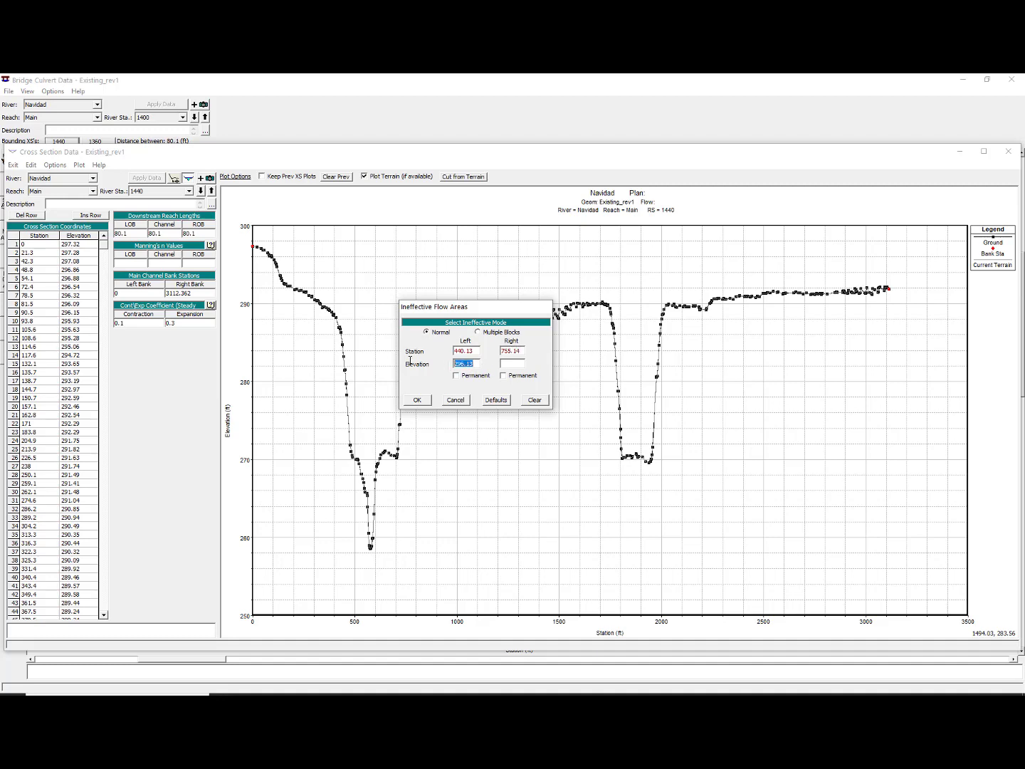
left_click(514, 365)
key("ctrl+v")
left_click(456, 375)
left_click(503, 376)
left_click(417, 400)
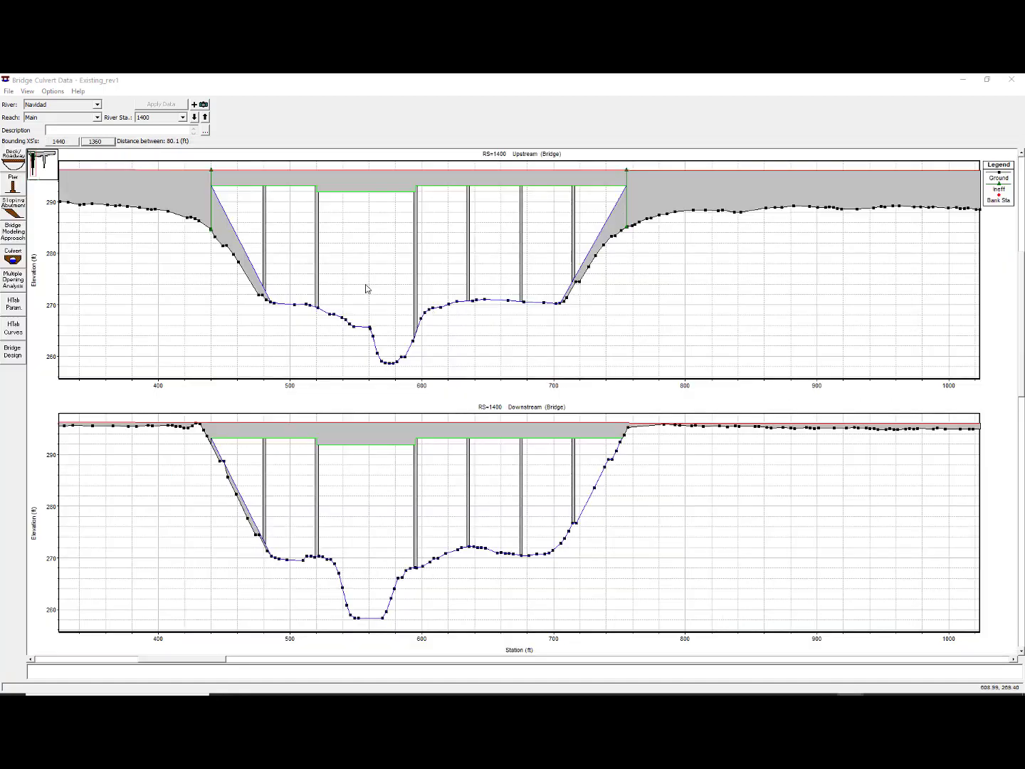
left_click(105, 143)
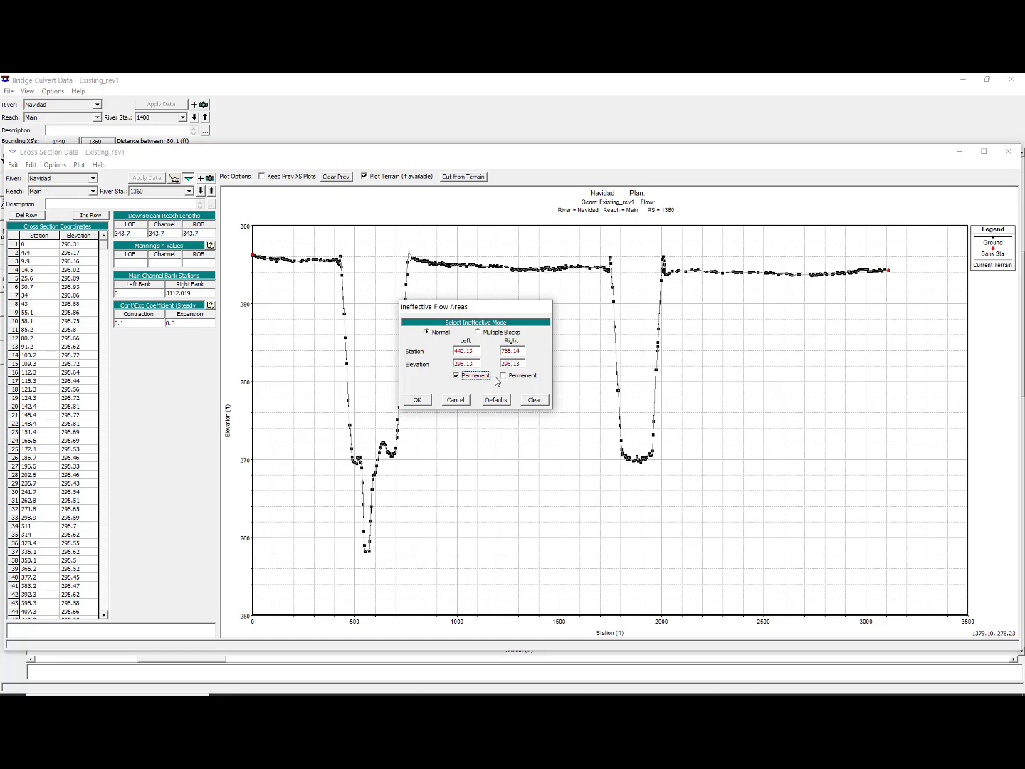
left_click(417, 400)
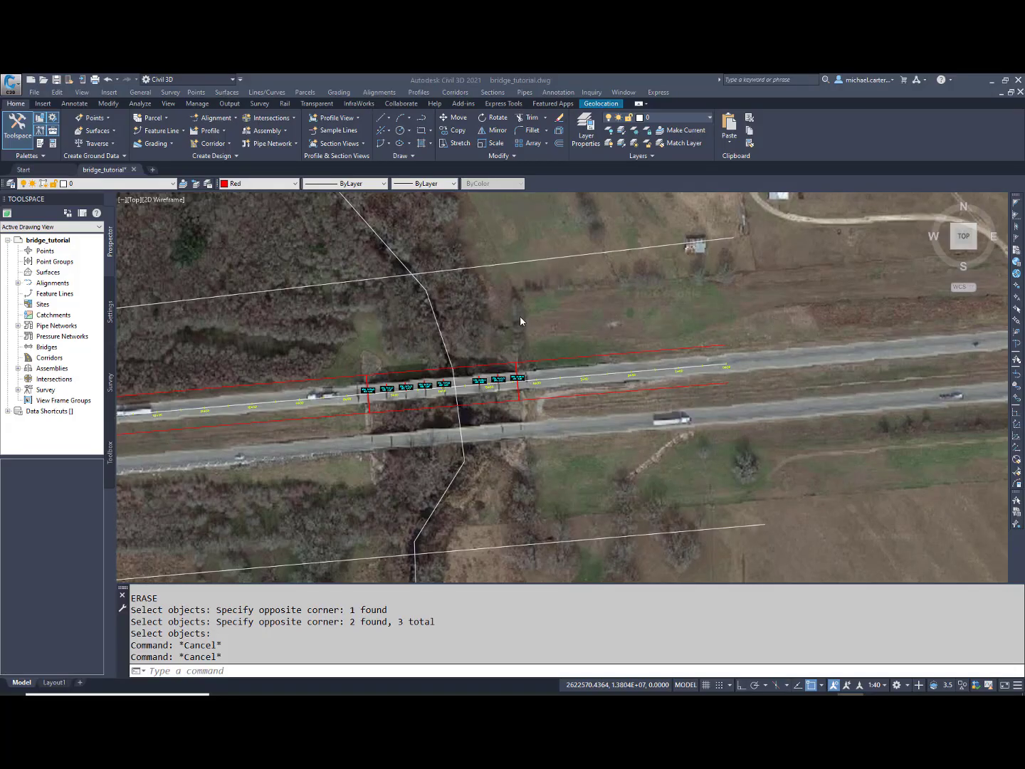
left_click(497, 337)
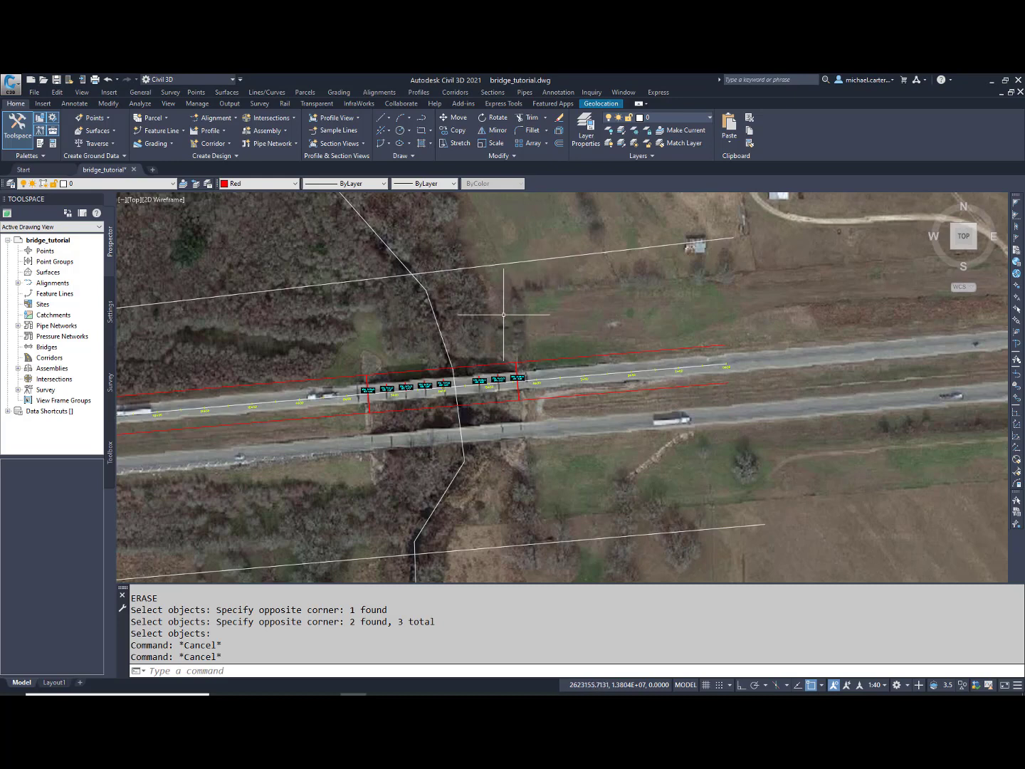
left_click(567, 269)
left_click(527, 231)
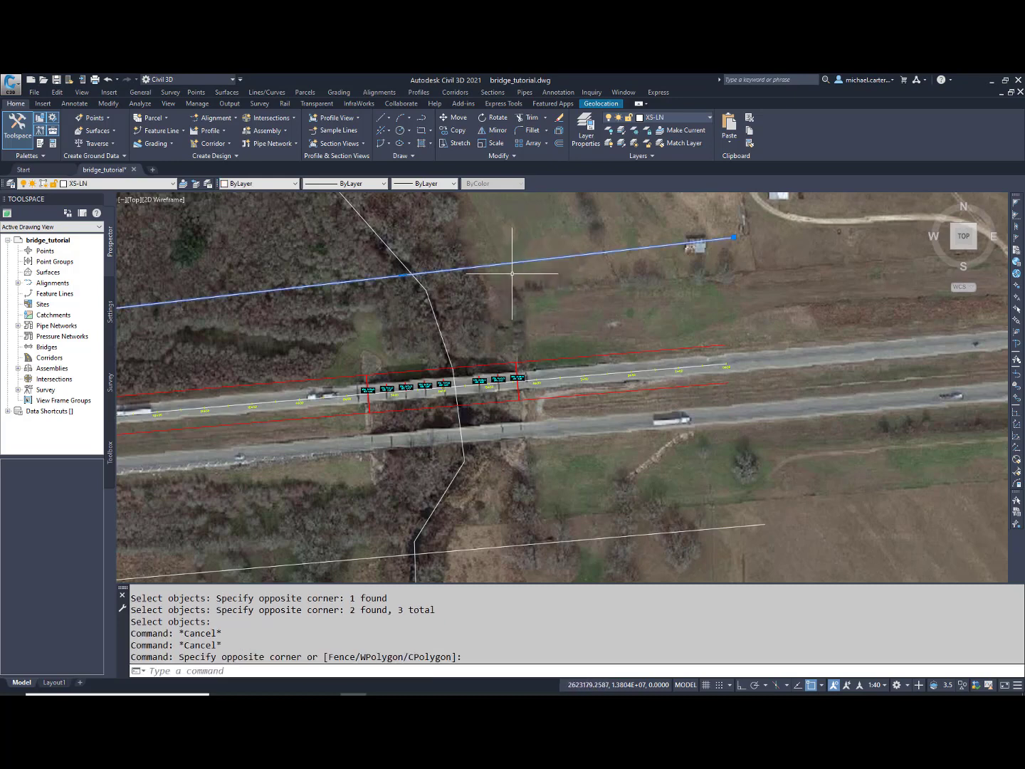
left_click(701, 544)
left_click(646, 516)
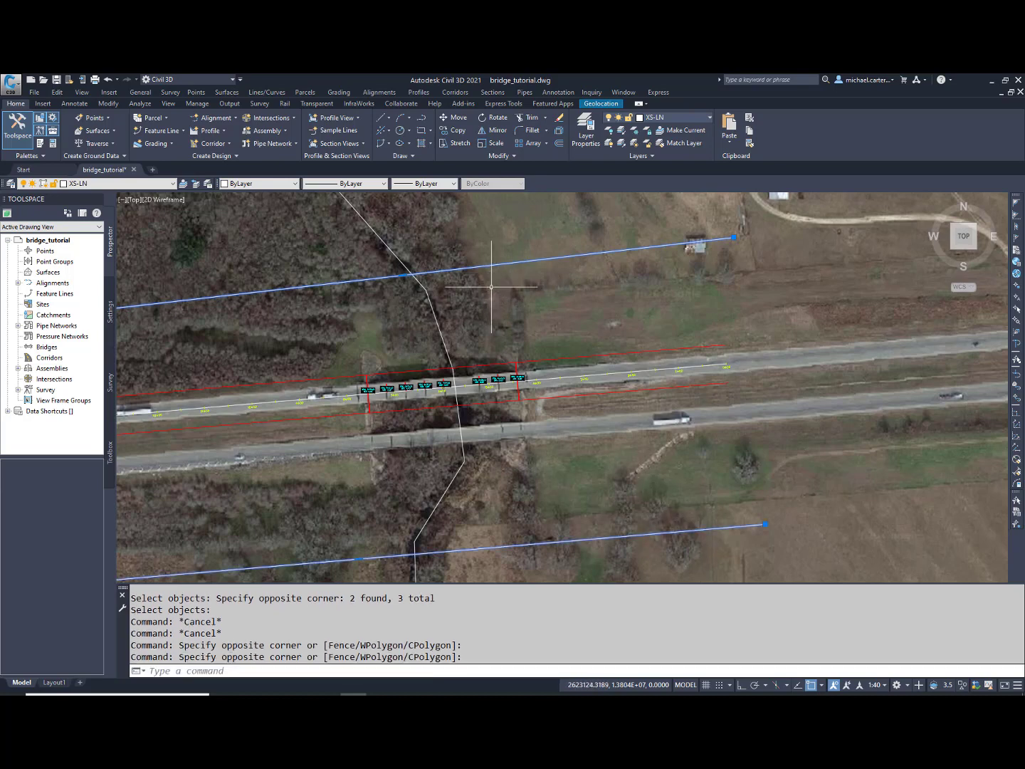
key("Escape")
key("Escape")
In the Civil 3D drawing, draw a polyline from the upstream end of the east abutment line perpendicular to the upstream cross-section line.
type("pl")
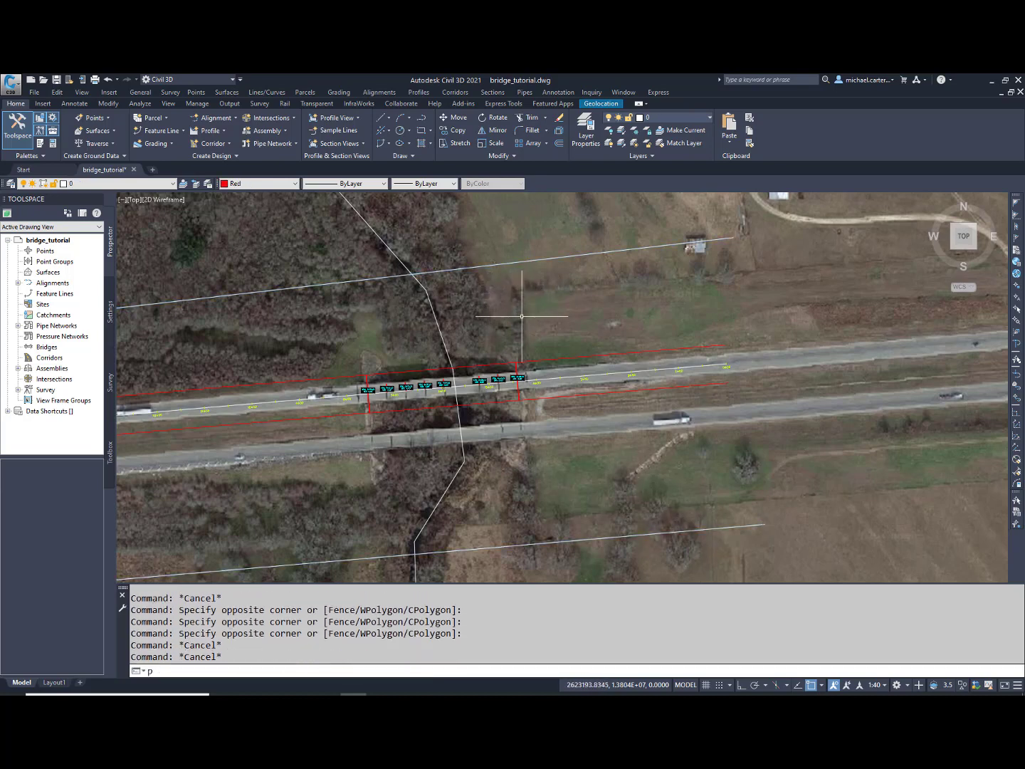
key("Return")
left_click(516, 363)
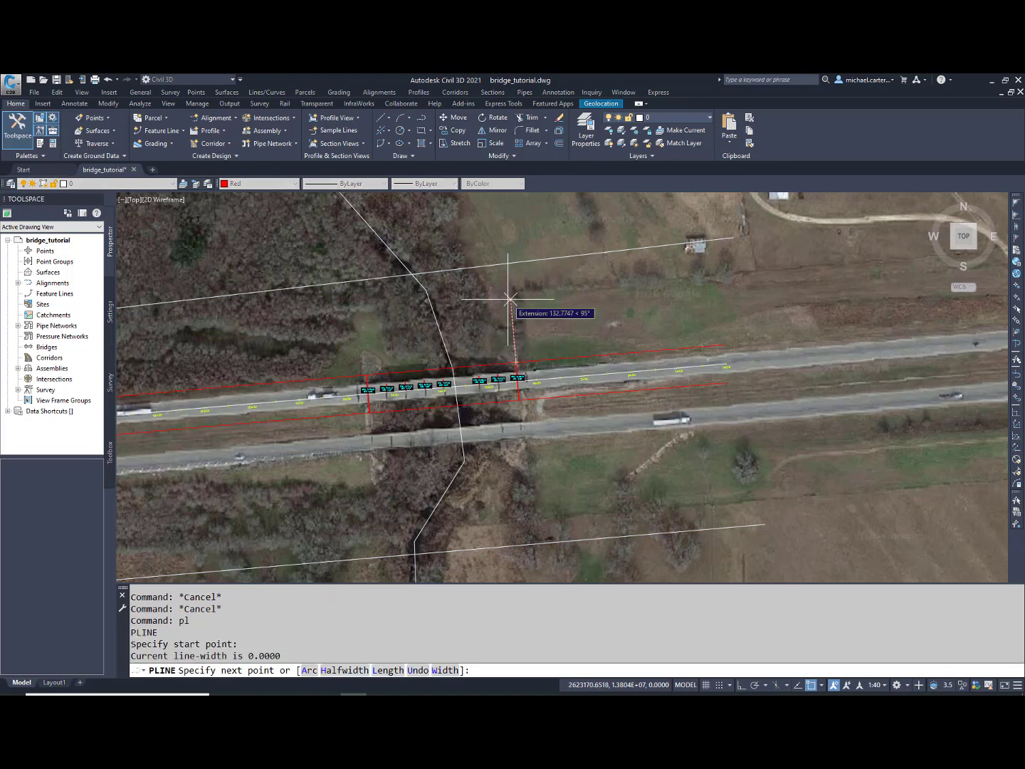
type("per")
key("Return")
left_click(504, 264)
key("Escape")
key("Escape")
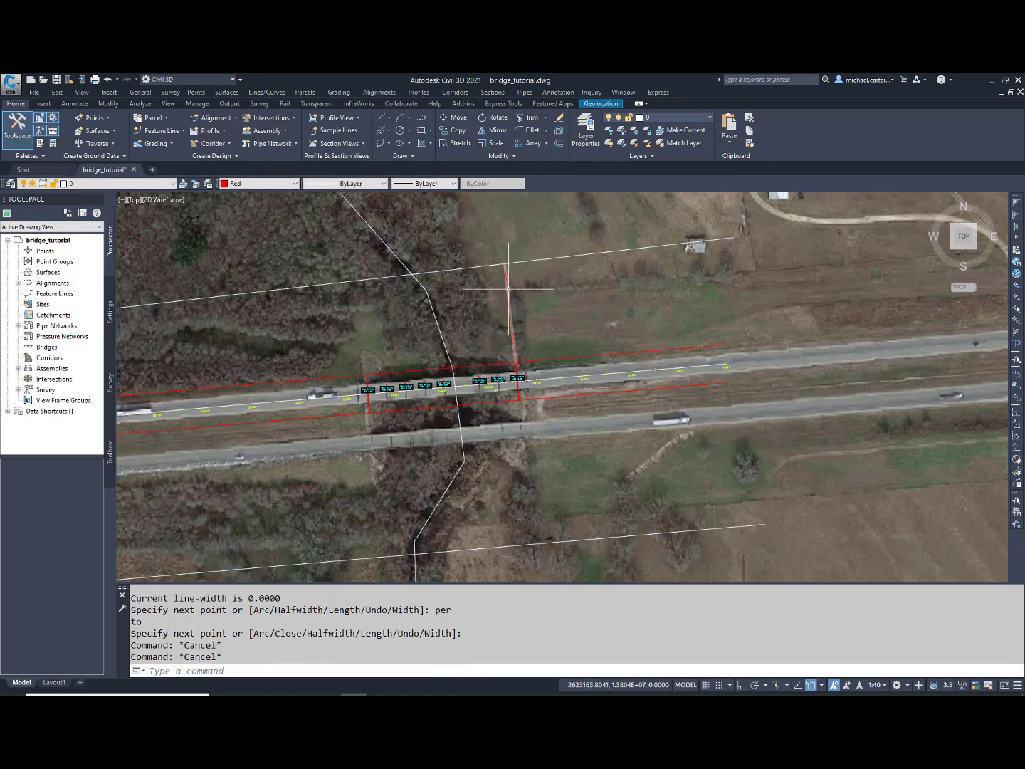
Rotate the east perpendicular polyline by -45 degrees about its abutment end.
type("ro")
key("Return")
left_click(508, 289)
left_click(523, 336)
key("Return")
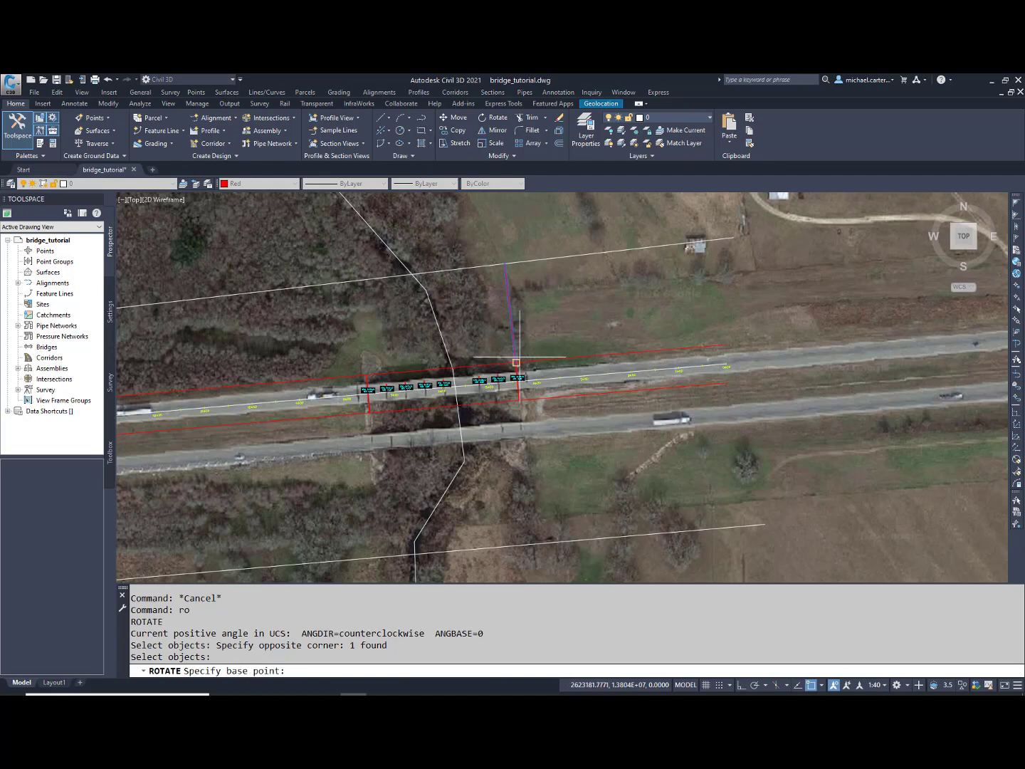
left_click(515, 362)
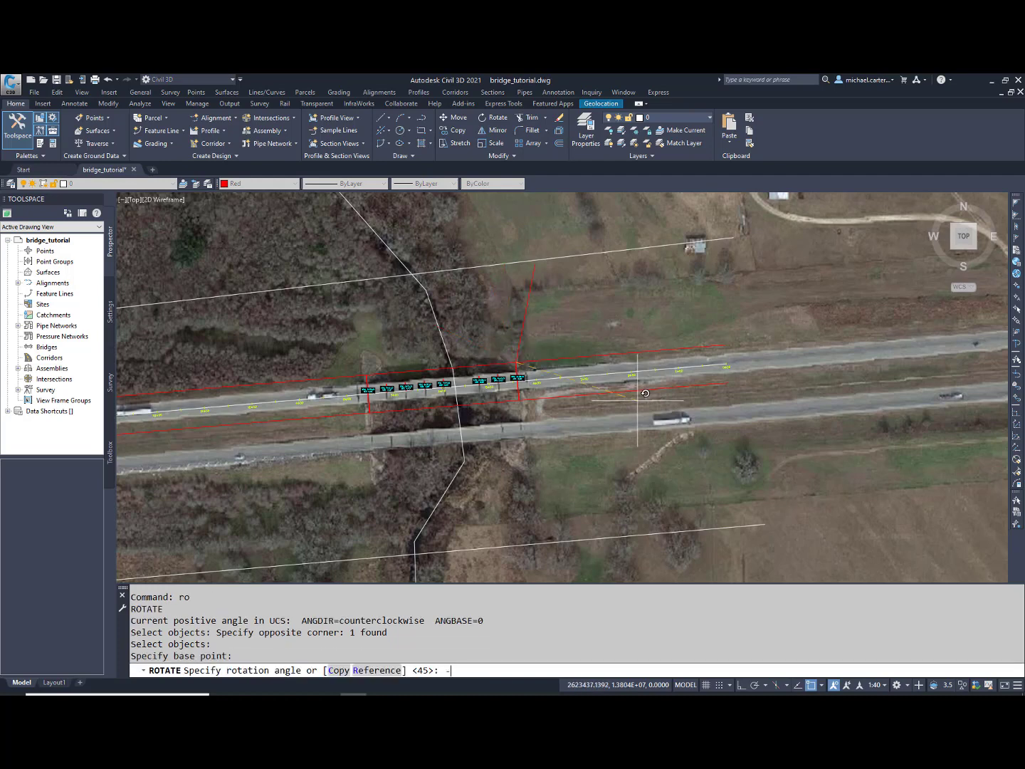
key("Escape")
key("Escape")
type("d")
key("Escape")
key("Escape")
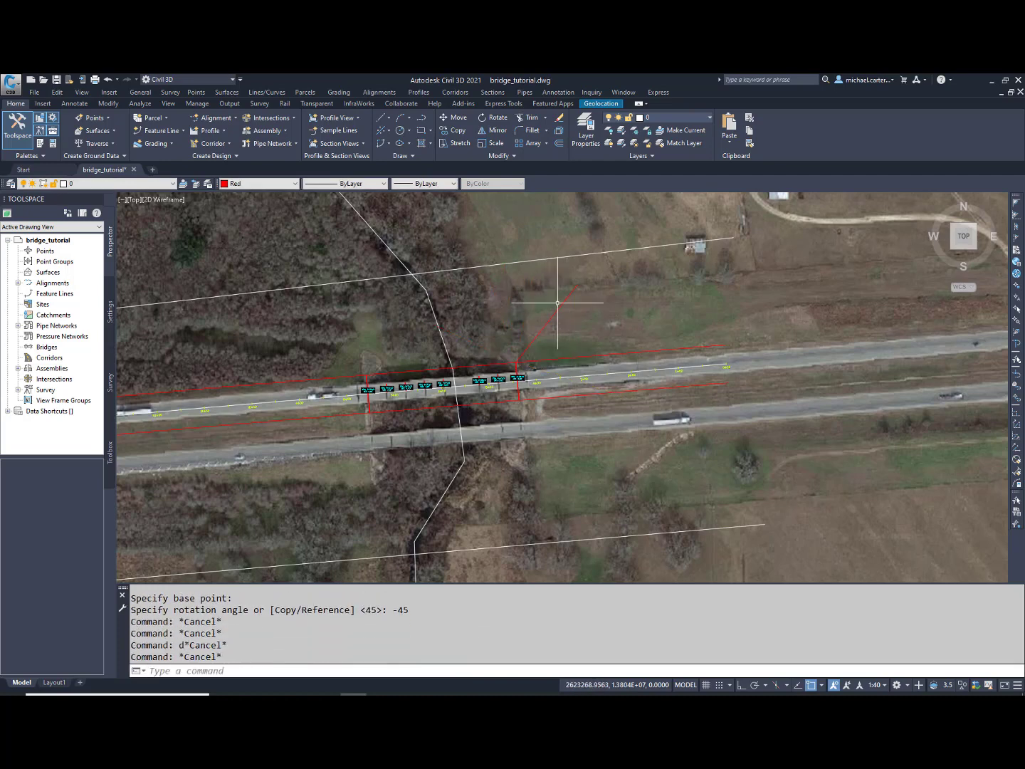
Extend the rotated east line to the upstream cross-section line.
type("ex")
key("Return")
left_click(536, 273)
left_click(512, 248)
key("Return")
left_click(585, 312)
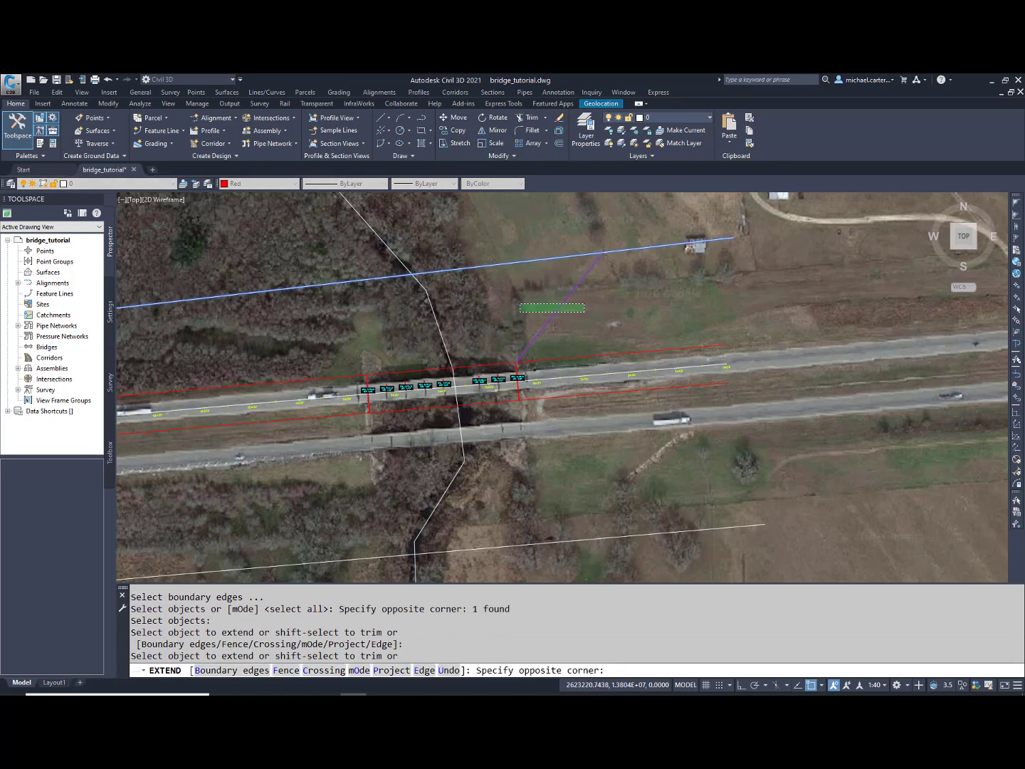
left_click(520, 302)
key("Return")
key("Escape")
key("Escape")
Draw a polyline from the upstream end of the west abutment line perpendicular to the upstream cross-section line.
type("pl")
key("Return")
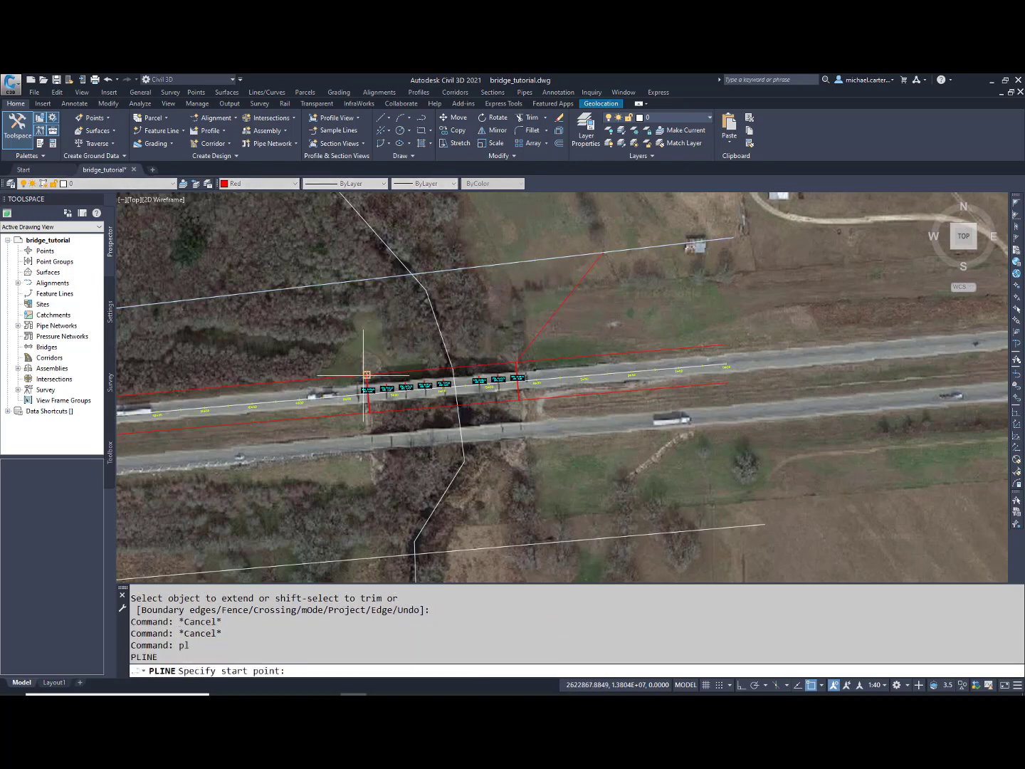
left_click(366, 374)
type("per")
key("Return")
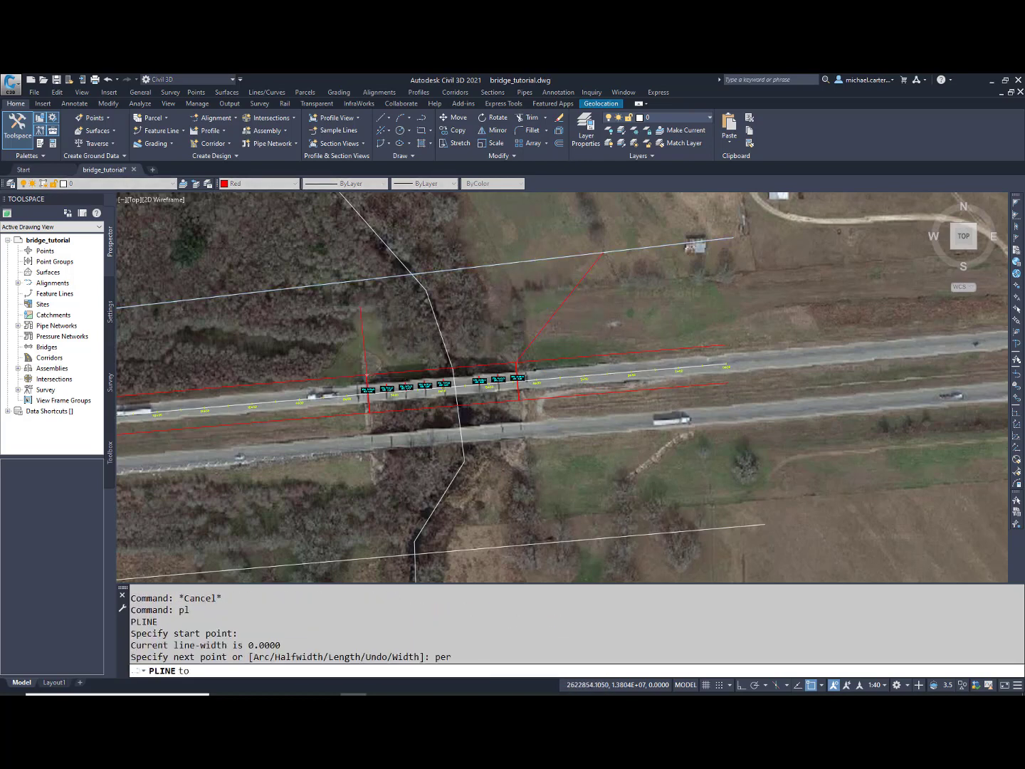
left_click(357, 293)
key("Escape")
key("Escape")
Rotate the west perpendicular polyline by 45 degrees about its abutment end.
type("ro")
key("Return")
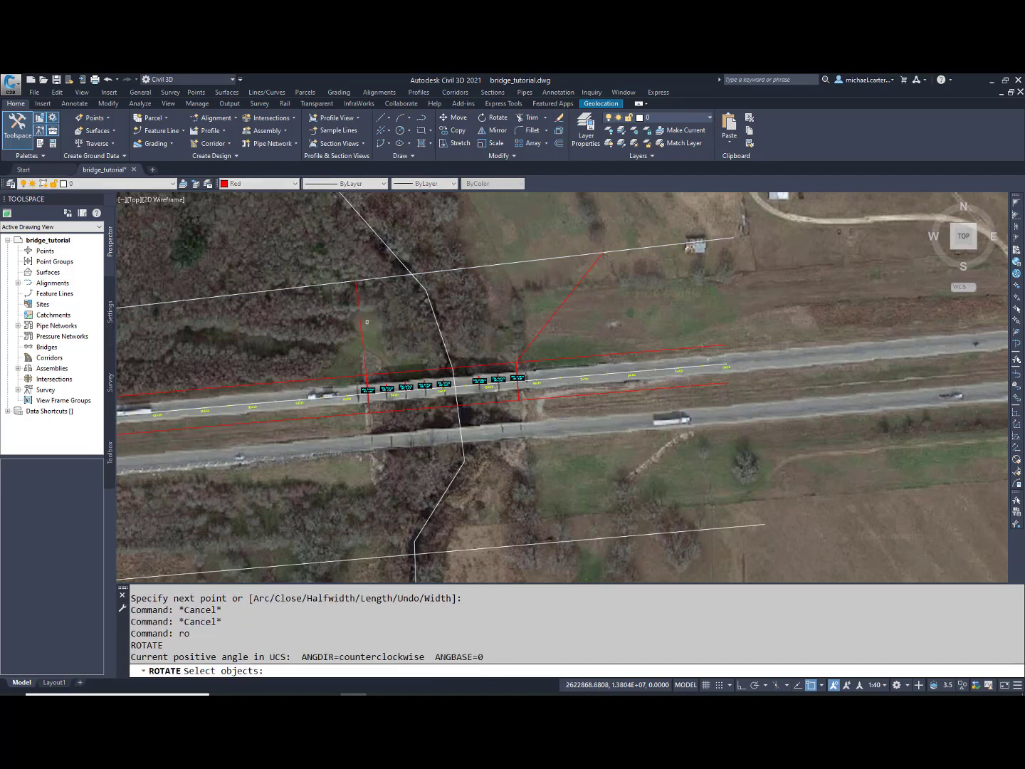
left_click(372, 326)
left_click(353, 337)
key("Return")
left_click(366, 374)
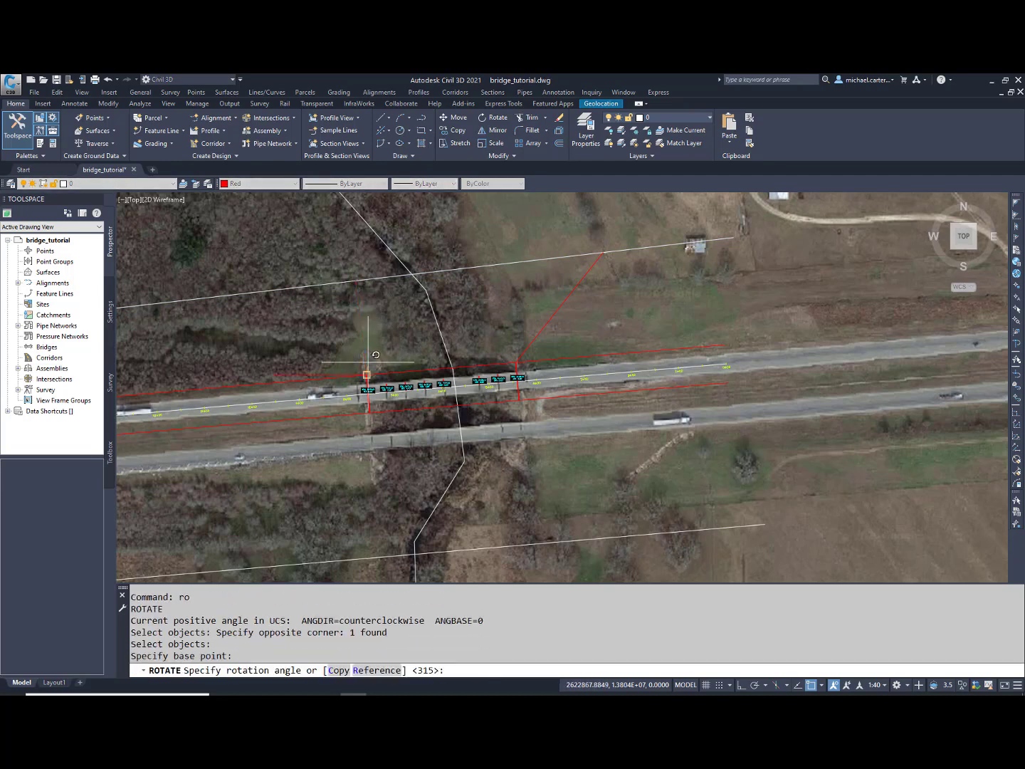
type("45")
key("Return")
key("Escape")
key("Escape")
Extend the rotated west line to the upstream cross-section line.
type("ex")
key("Return")
left_click(281, 301)
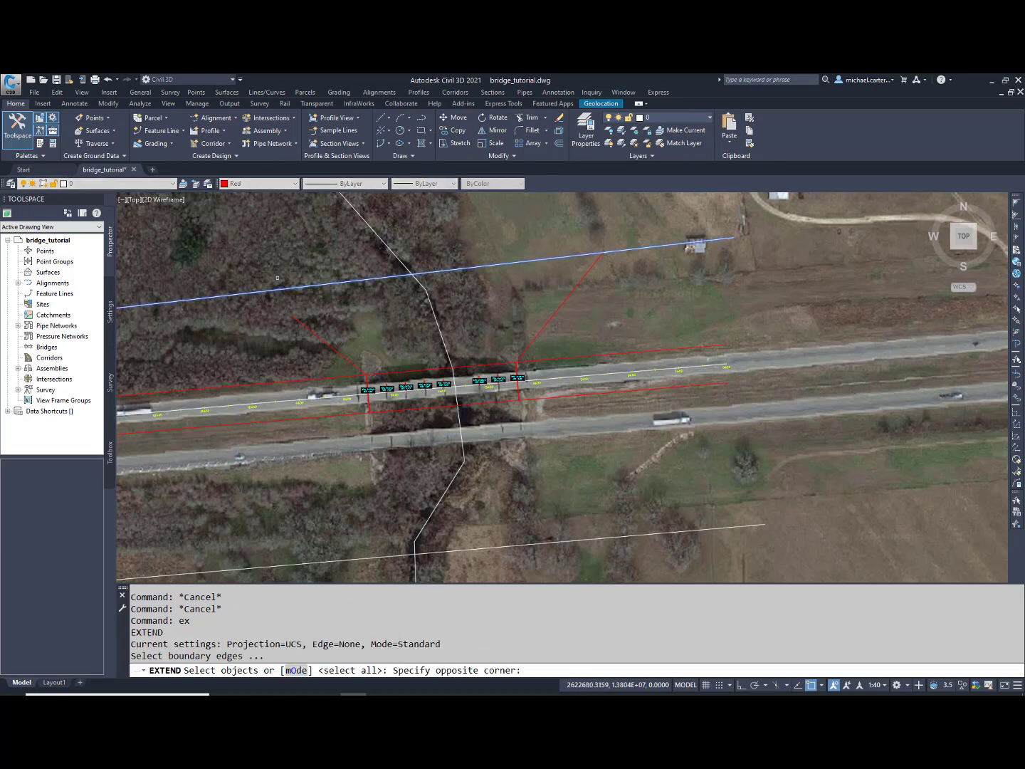
left_click(277, 278)
key("Return")
left_click(322, 315)
left_click(291, 333)
key("Return")
key("Escape")
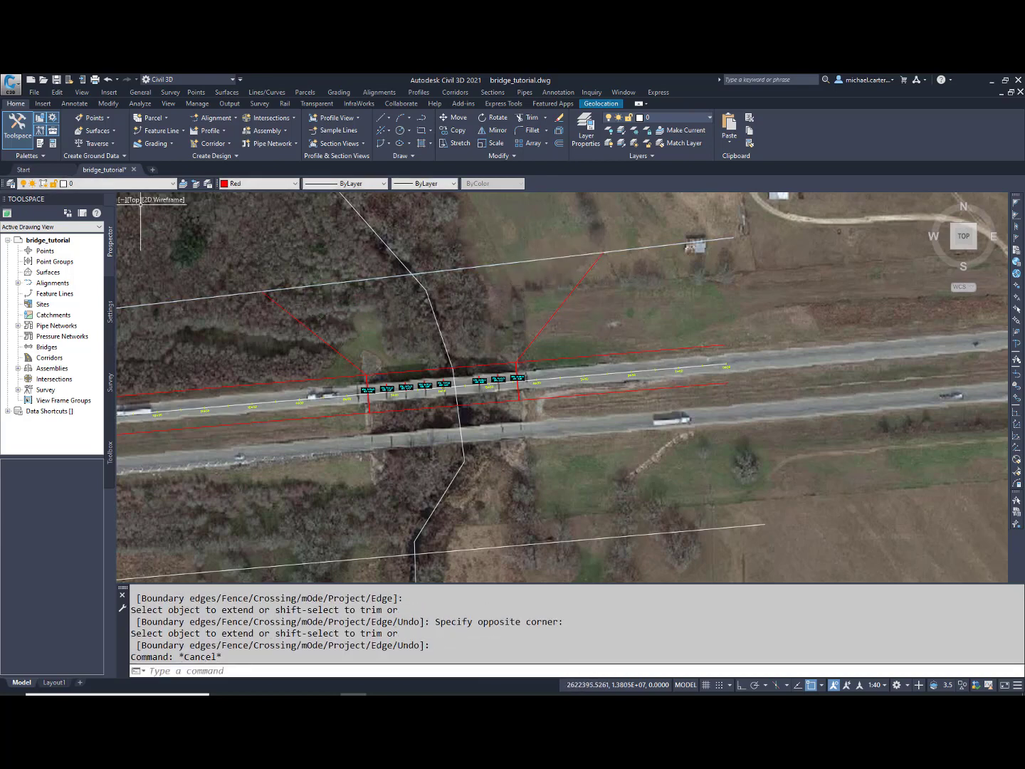
Create an alignment named US from the upstream cross-section polyline, accepting the offered direction and default settings.
left_click(215, 117)
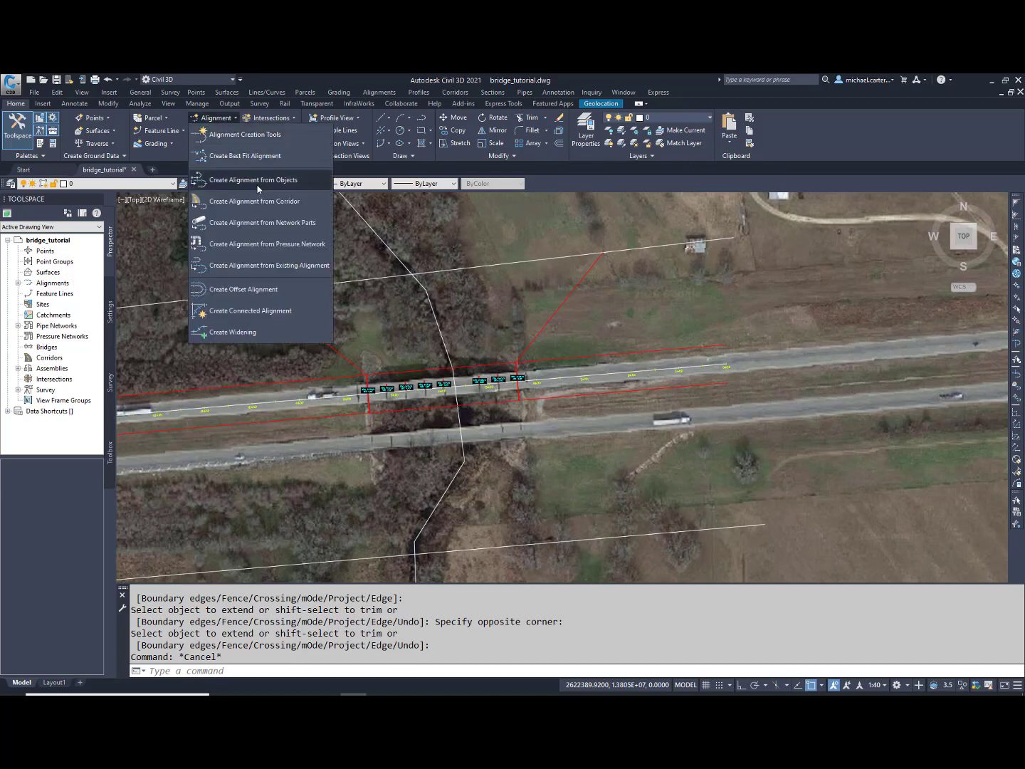
left_click(257, 180)
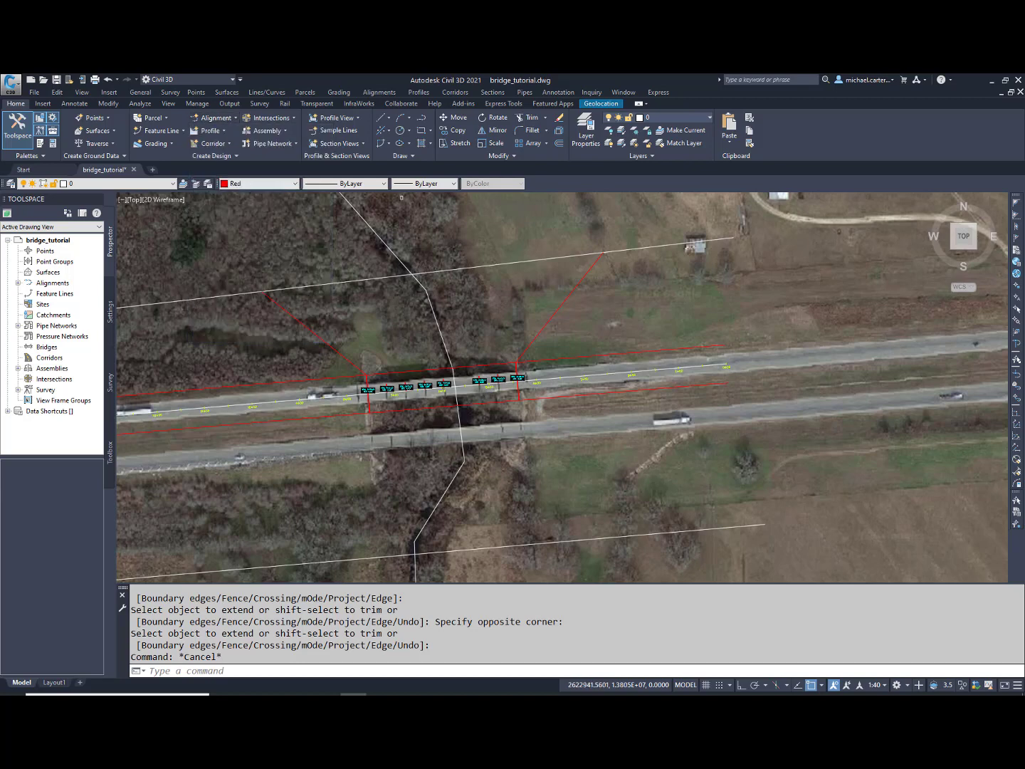
left_click(646, 247)
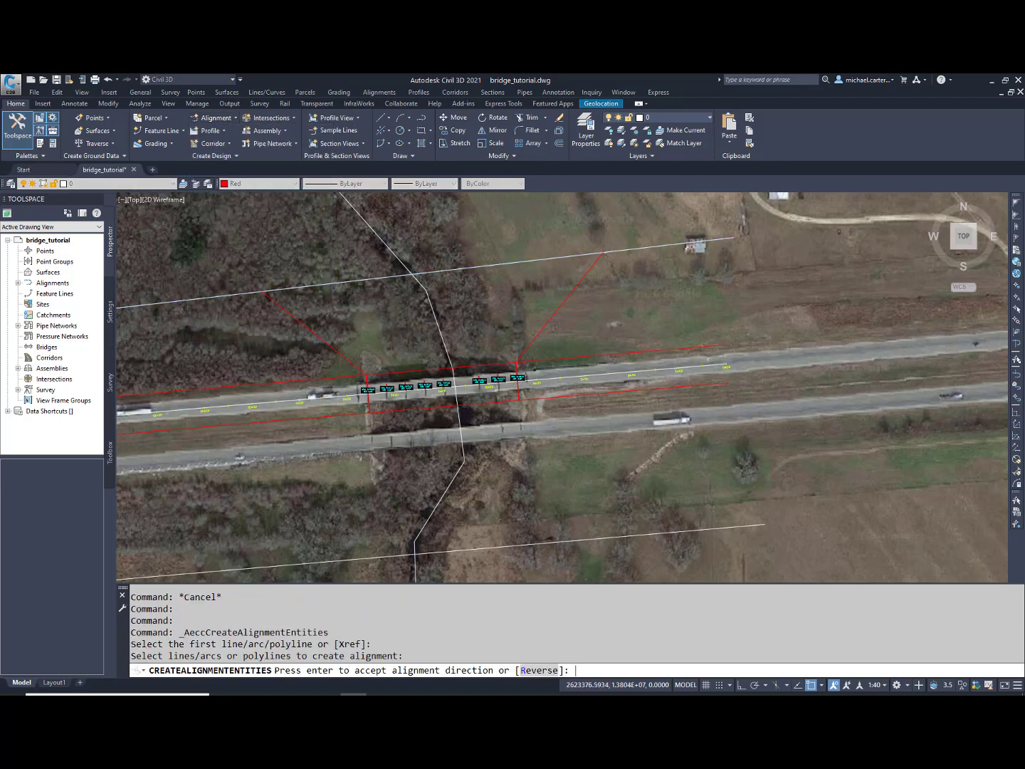
key("Return")
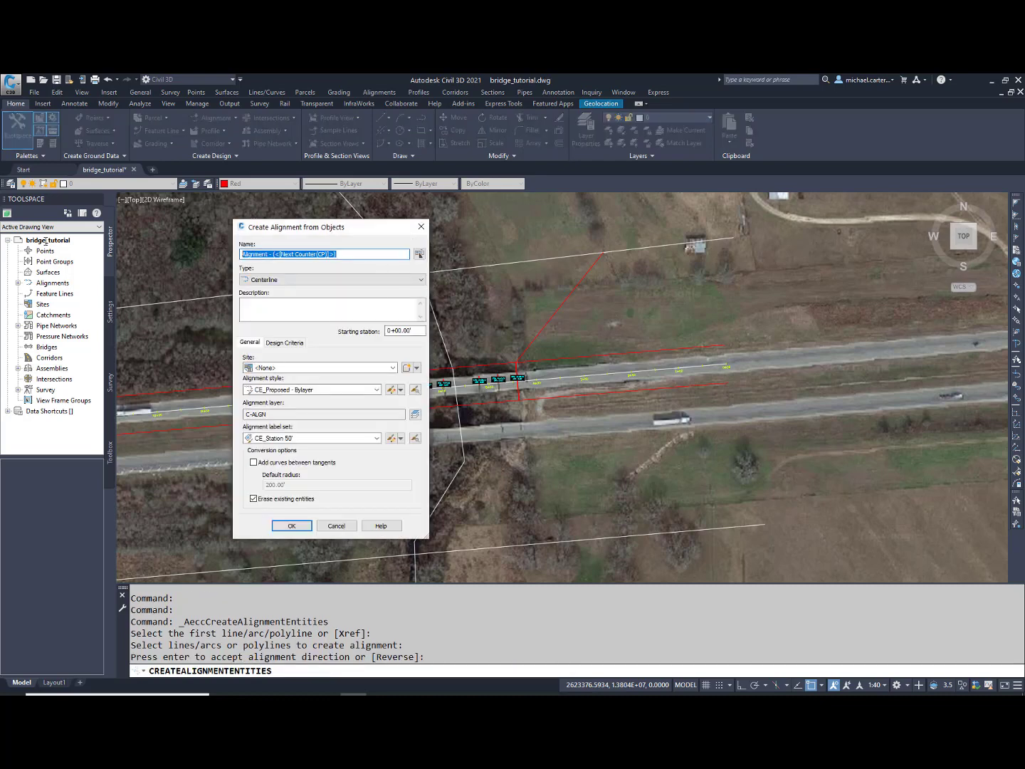
type("US")
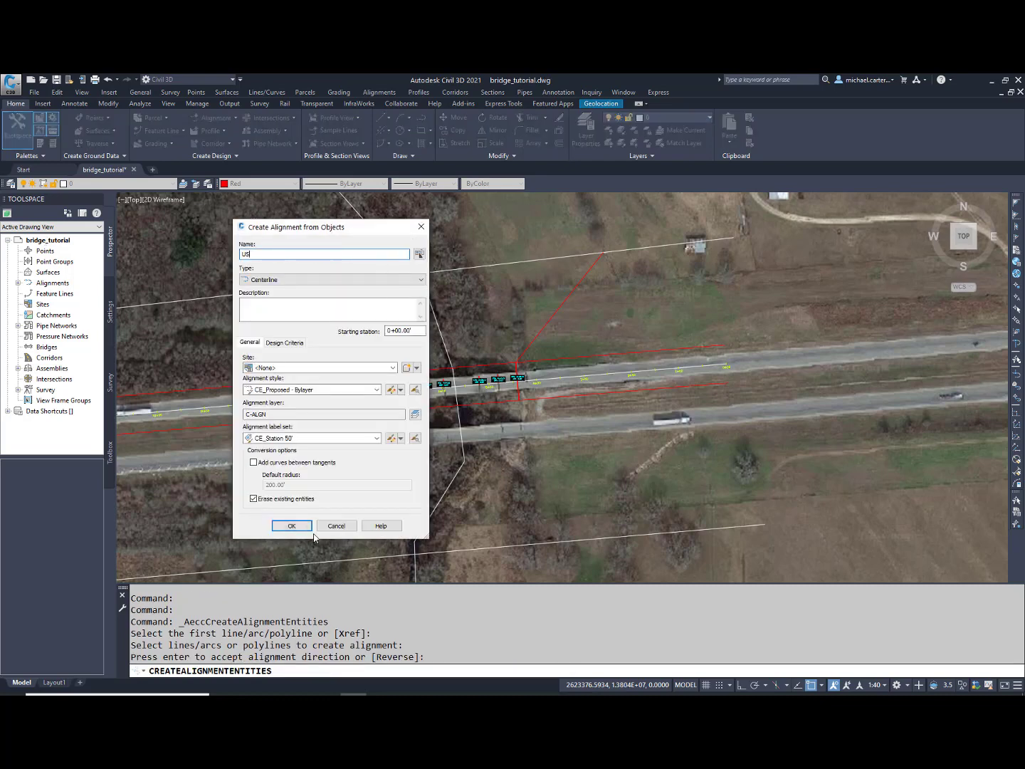
left_click(301, 525)
key("Escape")
key("Escape")
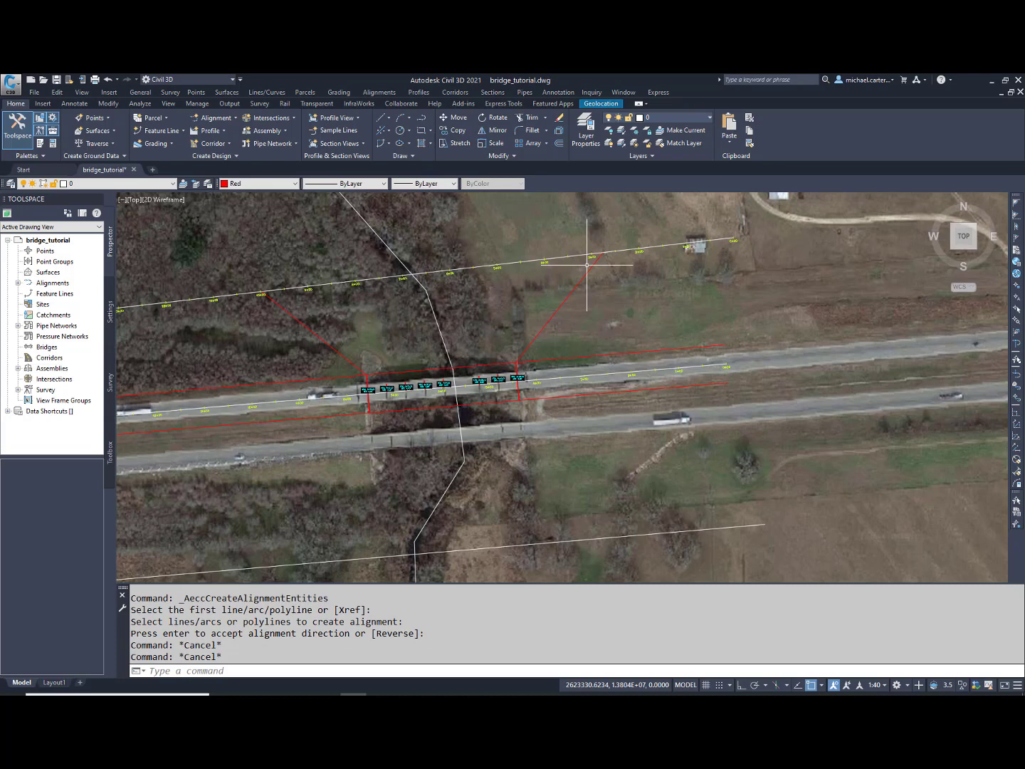
Add a station/offset label with offset 0 on the US alignment where the east 45-degree line meets it.
left_click(634, 252)
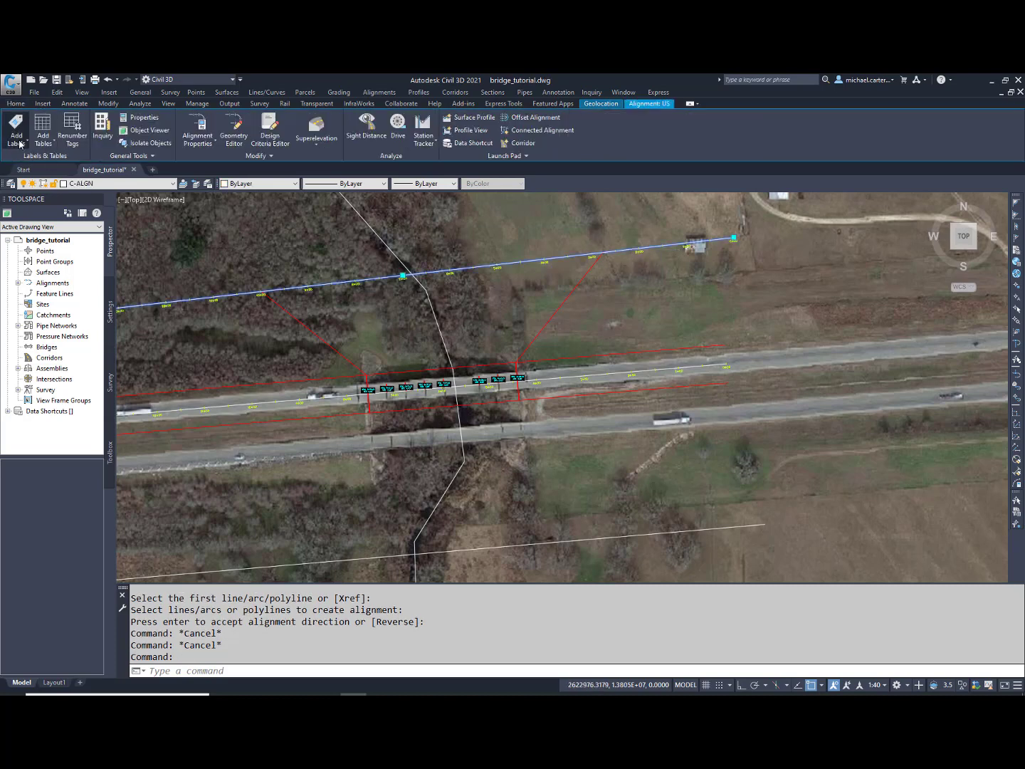
left_click(20, 144)
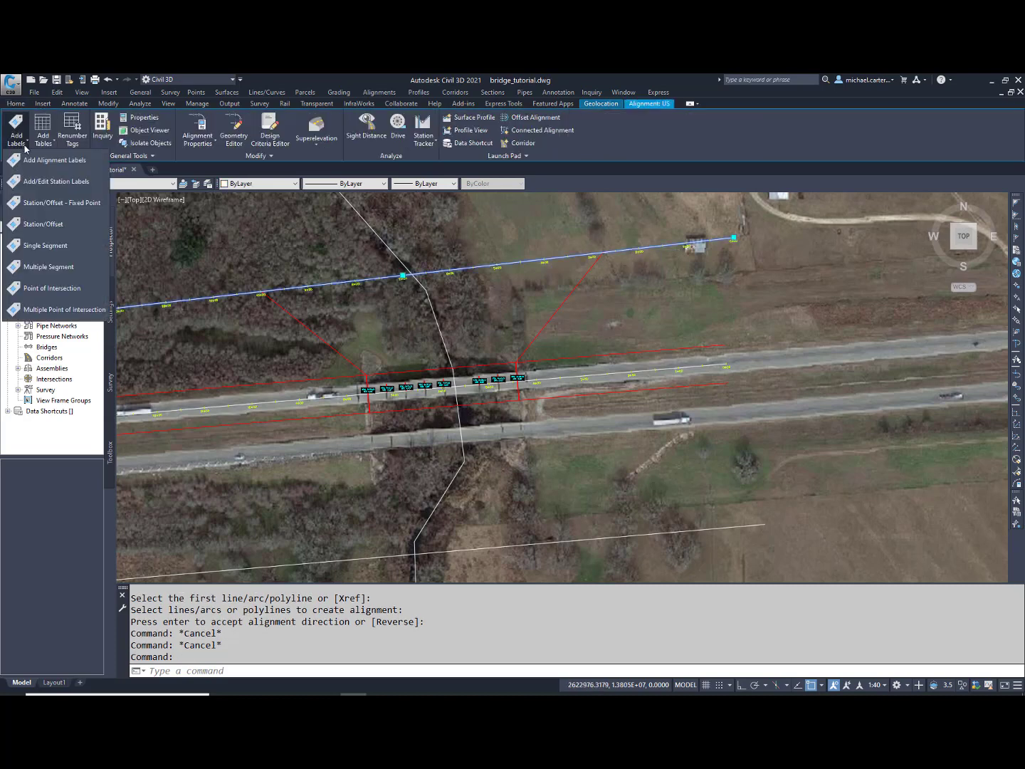
left_click(63, 224)
scroll(593, 257, "up", 5)
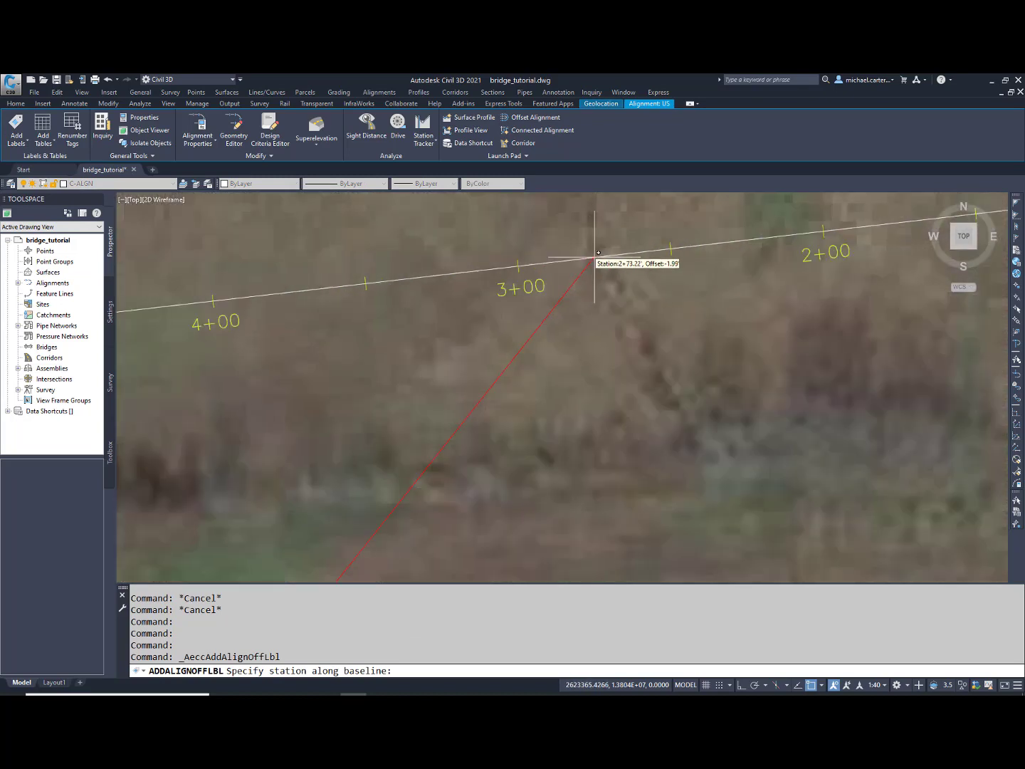
left_click(594, 257)
type("0")
key("Return")
key("Escape")
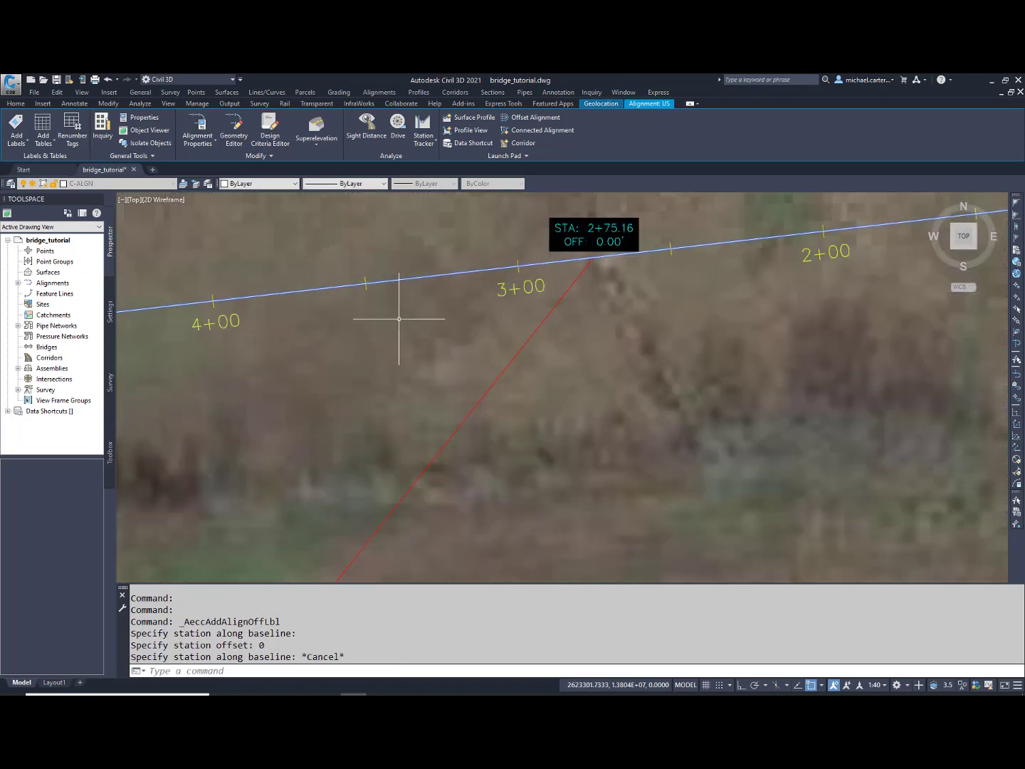
Add a station/offset label on the US alignment at the end of the west 45-degree line, picking the offset in the drawing.
scroll(400, 324, "down", 2)
left_click_drag(223, 355, 632, 336)
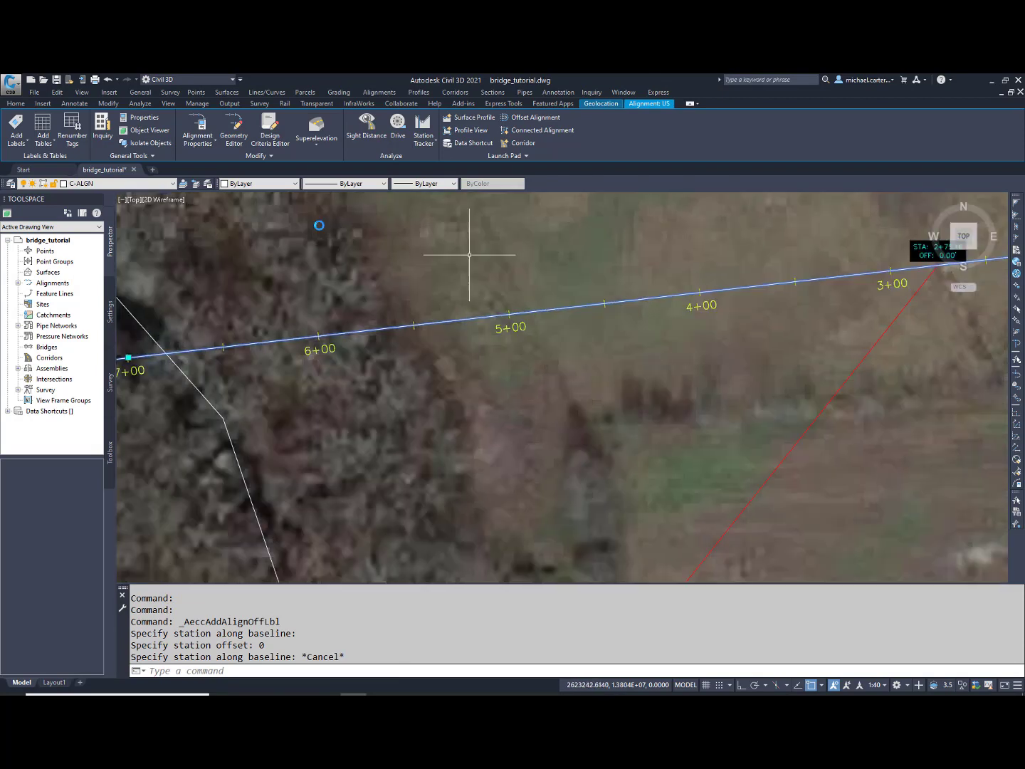
left_click(13, 126)
left_click(45, 223)
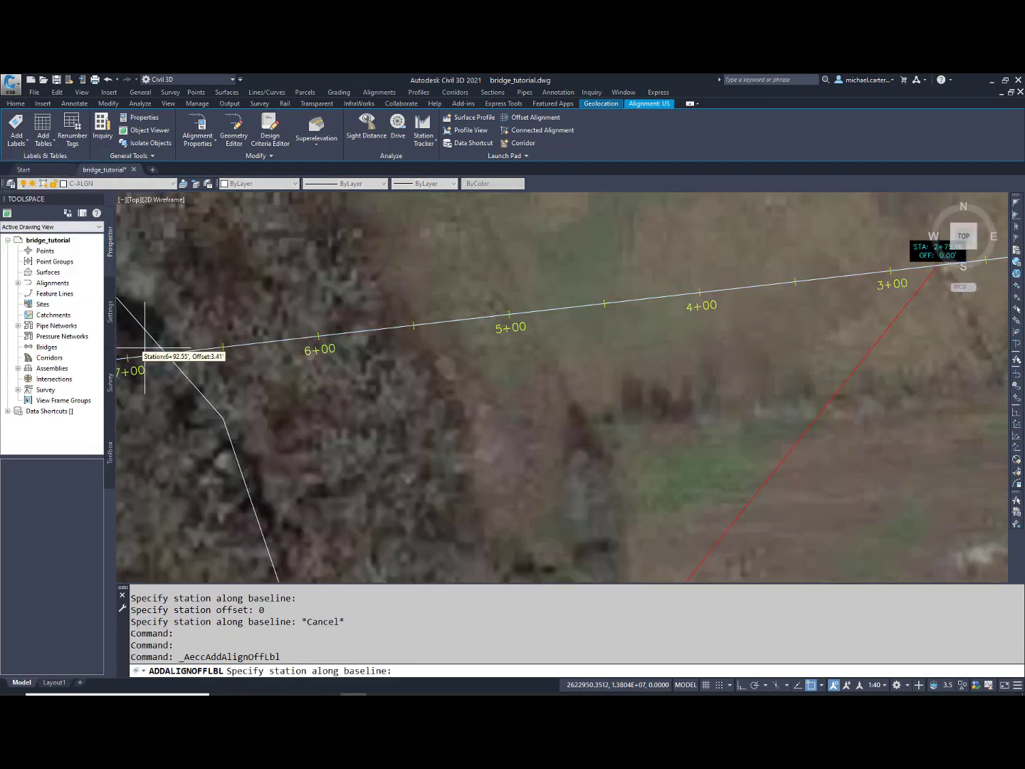
scroll(665, 284, "down", 1)
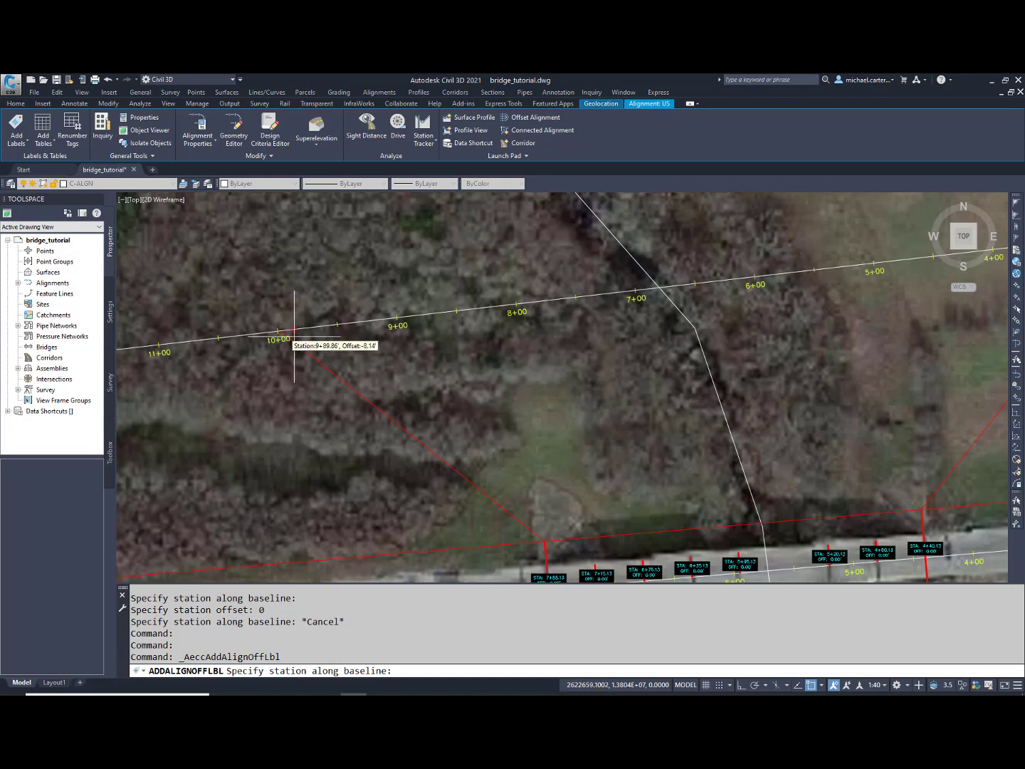
scroll(285, 331, "up", 5)
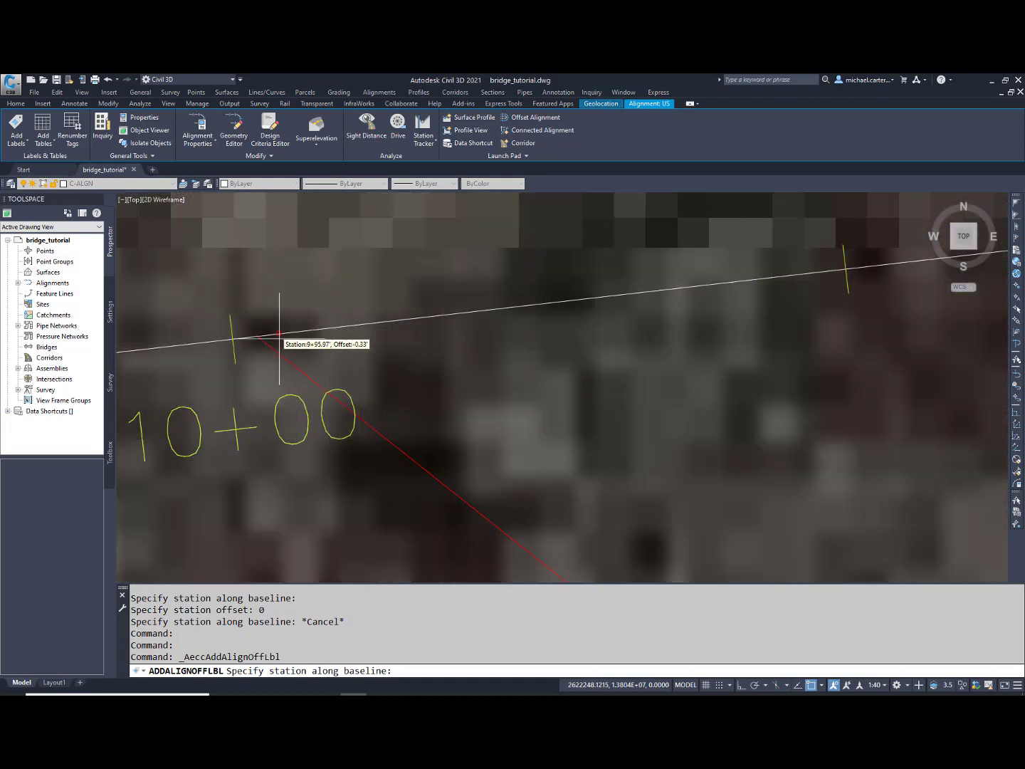
left_click(268, 345)
left_click(265, 342)
key("Escape")
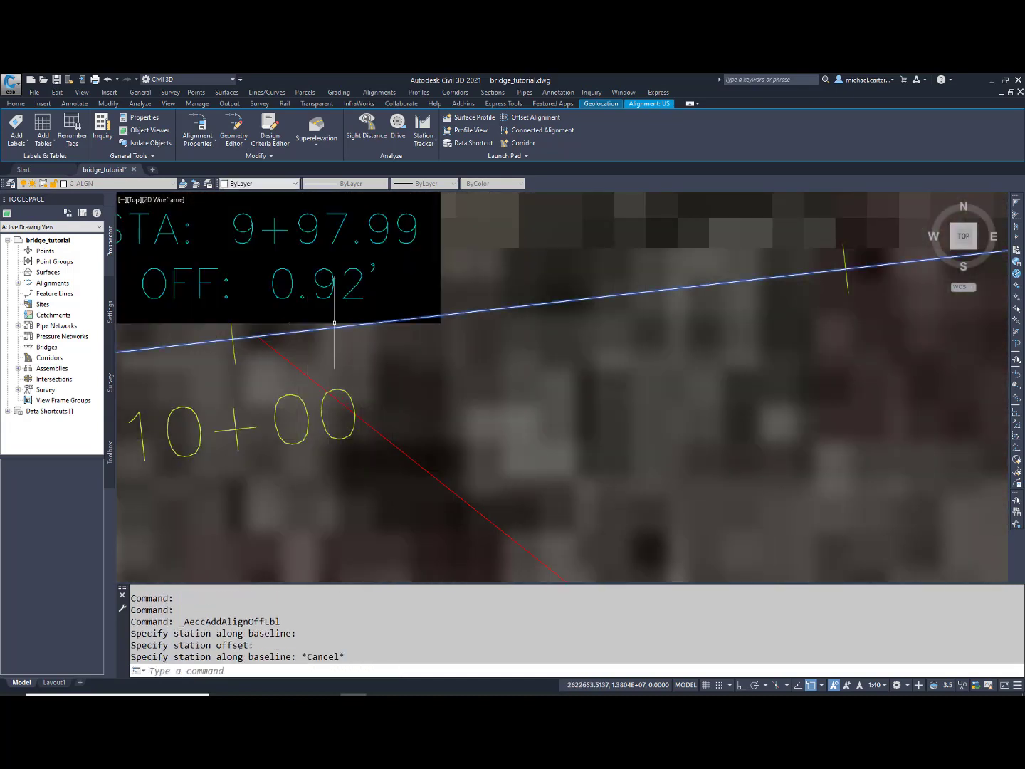
key("Escape")
Draw a polyline from the downstream end of the east abutment line perpendicular to the downstream cross-section line.
scroll(325, 333, "down", 4)
scroll(325, 332, "down", 6)
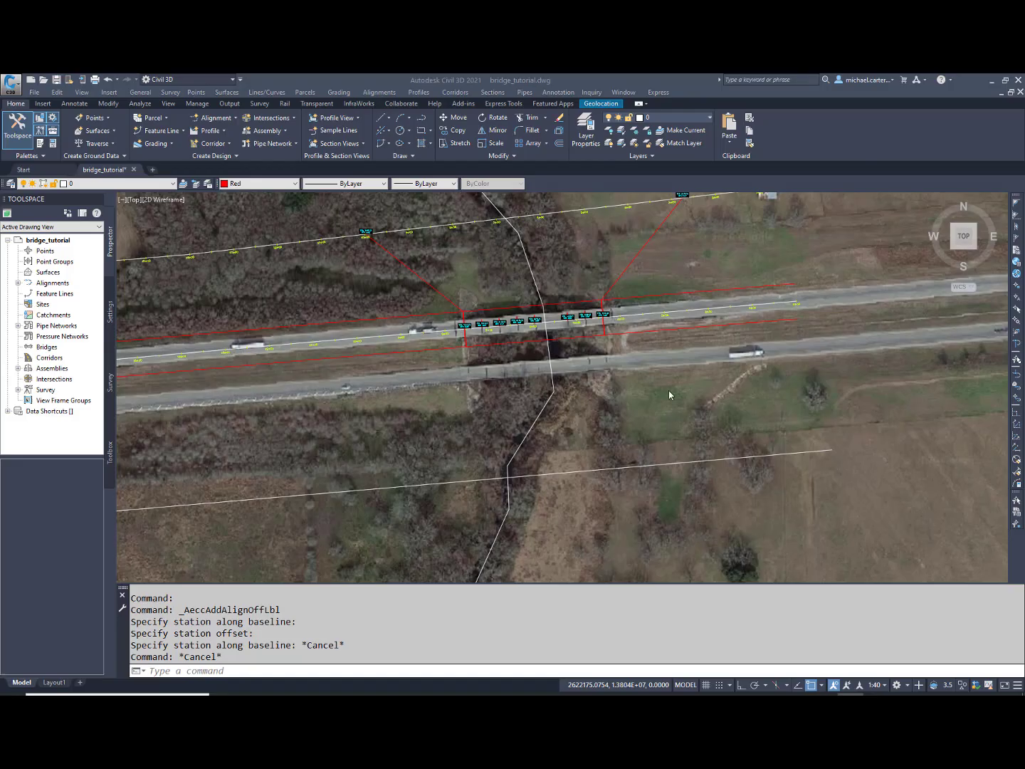
left_click(651, 380)
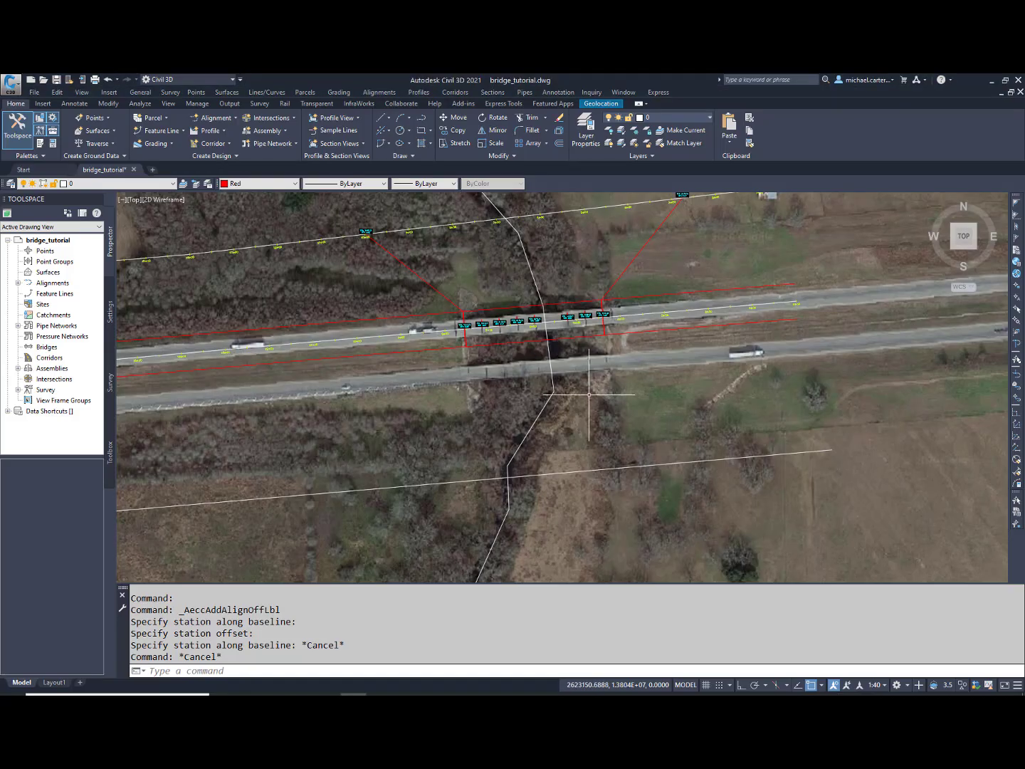
scroll(604, 354, "up", 2)
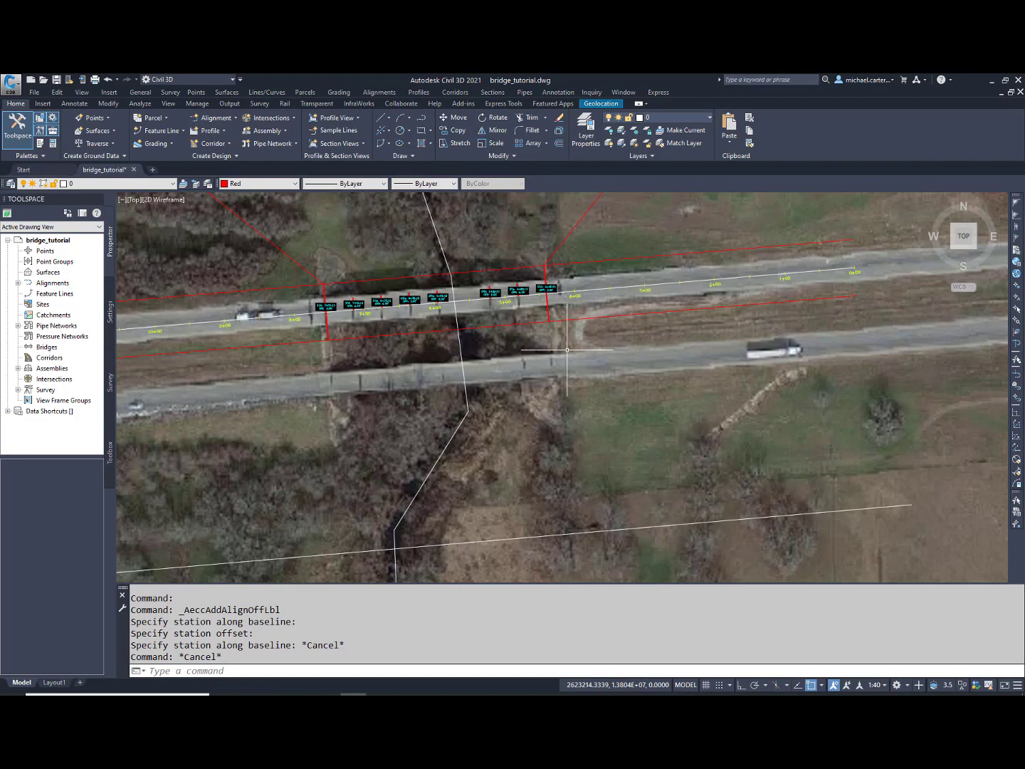
scroll(567, 350, "down", 1)
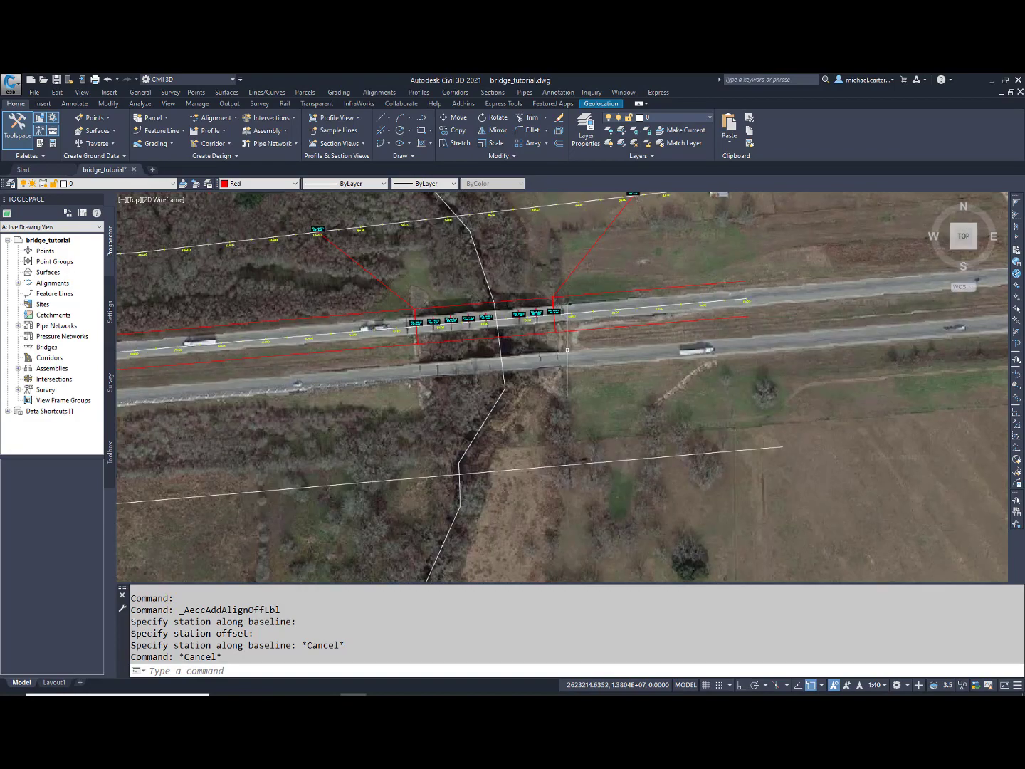
type("pl")
key("Return")
left_click(556, 331)
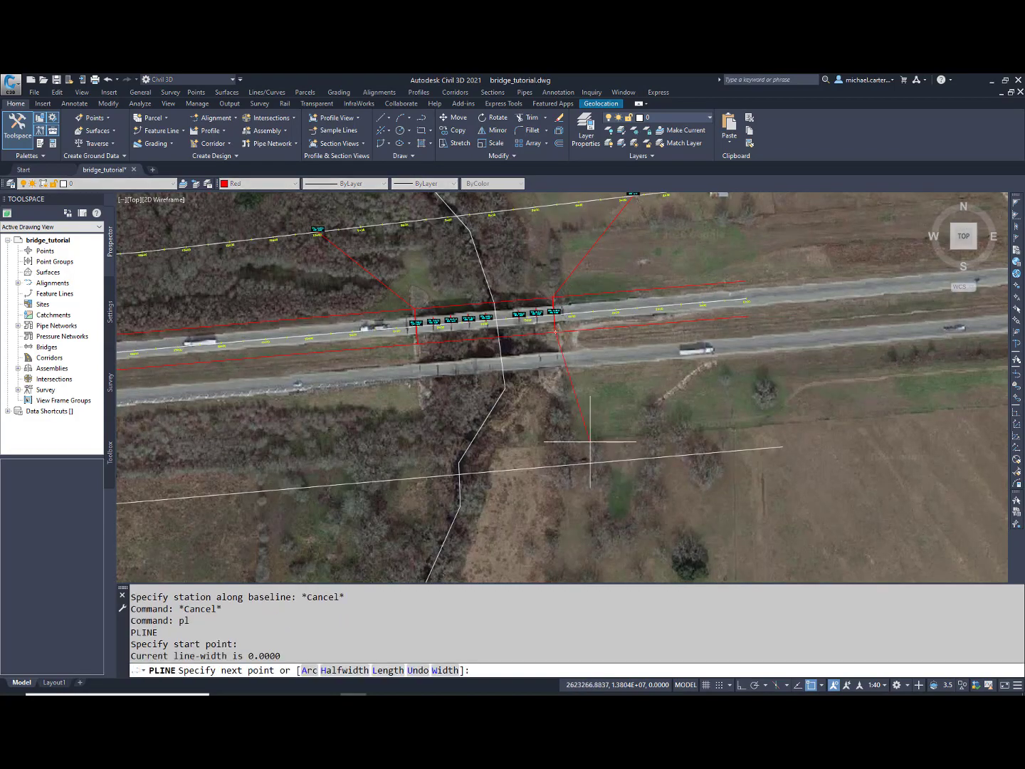
type("per")
key("Return")
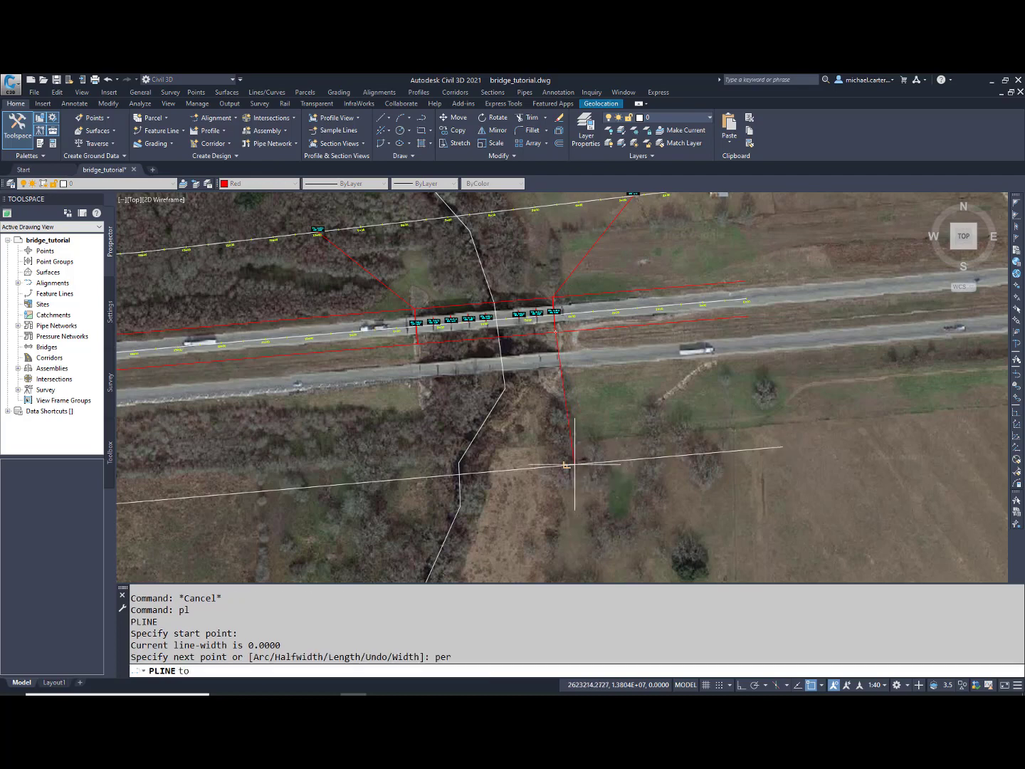
left_click(573, 463)
key("Escape")
key("Escape")
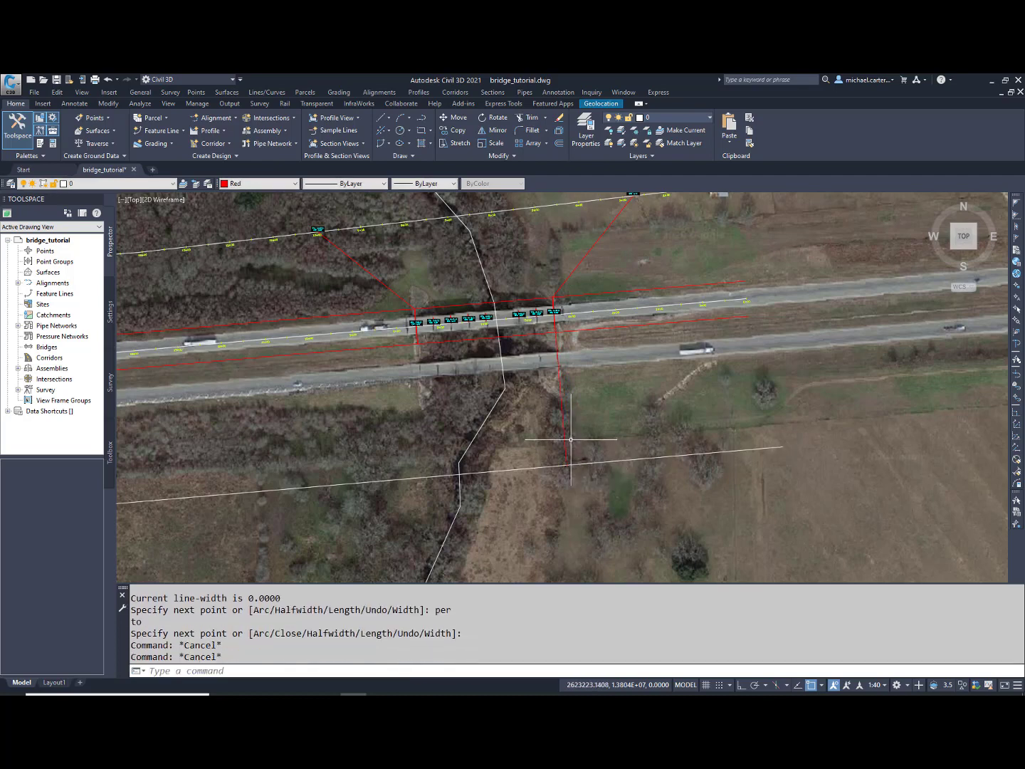
Rotate the east downstream perpendicular polyline by 30 degrees about its abutment end.
type("ro")
key("Return")
left_click(552, 416)
left_click(555, 384)
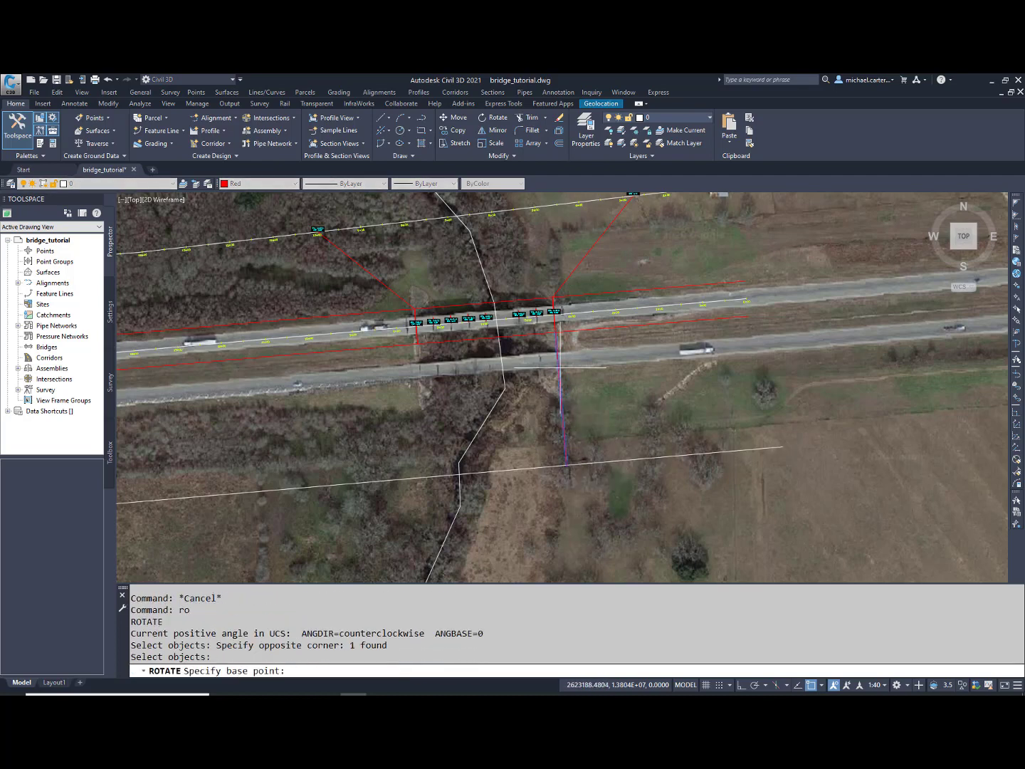
key("Return")
left_click(560, 344)
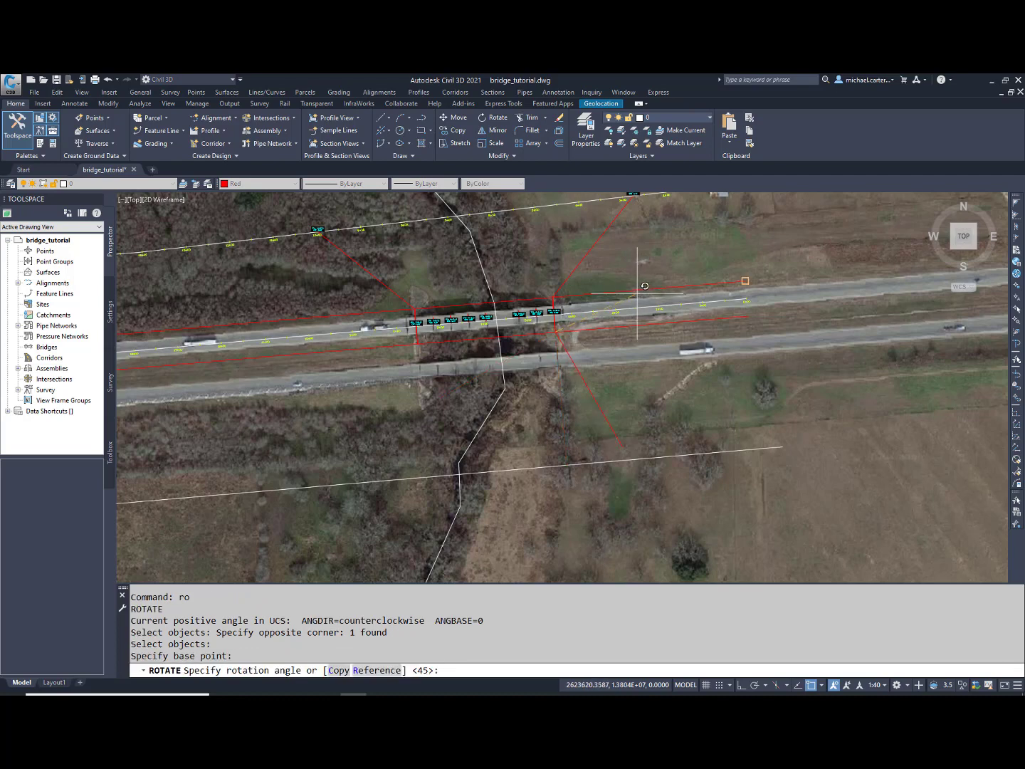
type("30")
key("Return")
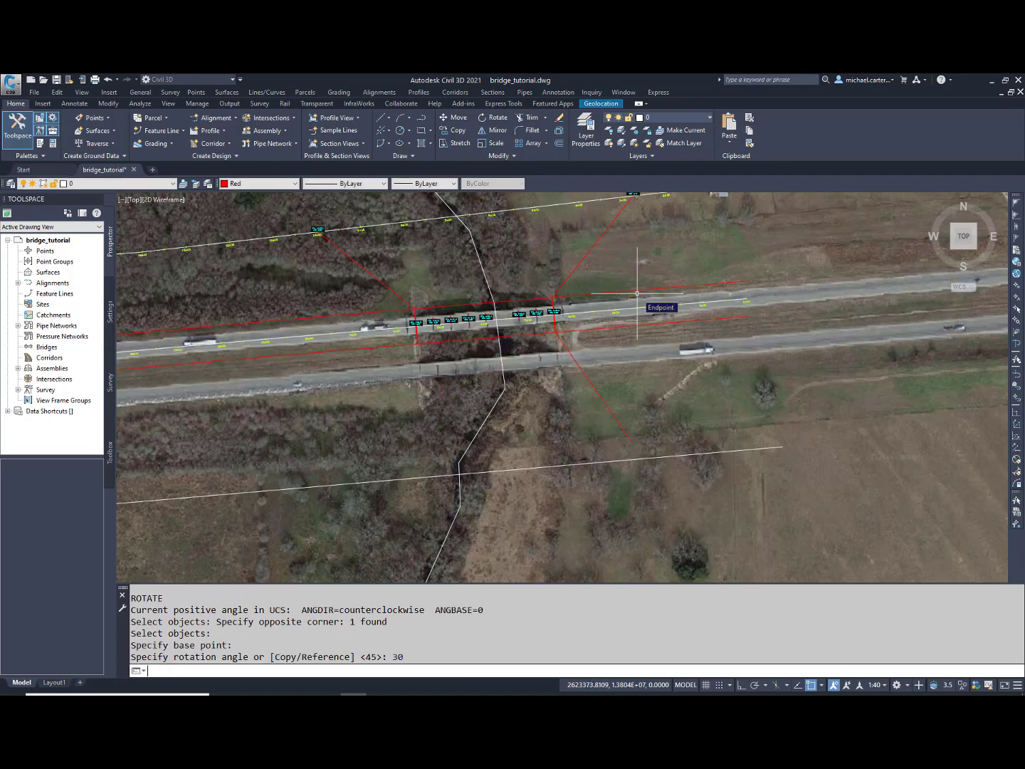
key("Escape")
key("Escape")
Extend the rotated east line to the downstream cross-section line.
type("ex")
key("Return")
left_click(639, 477)
left_click(615, 425)
key("Return")
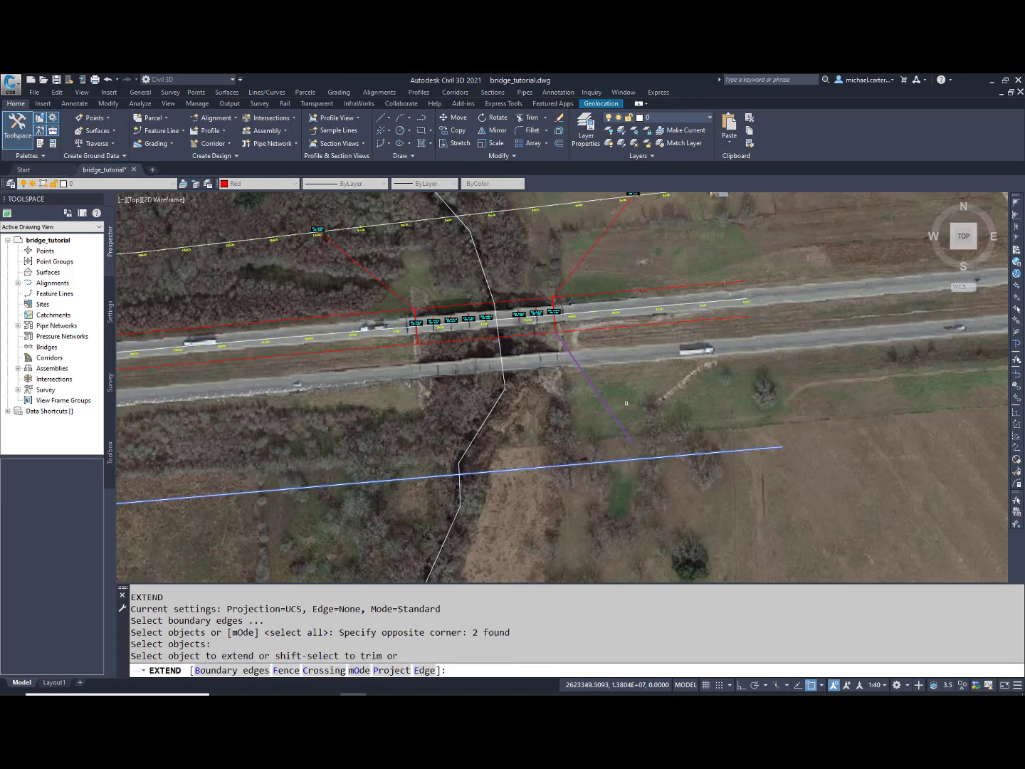
left_click(618, 423)
left_click(612, 422)
left_click(605, 419)
key("Return")
key("Escape")
key("Escape")
Draw a polyline from the downstream end of the west abutment line perpendicular to the downstream cross-section line.
type("pl")
key("Return")
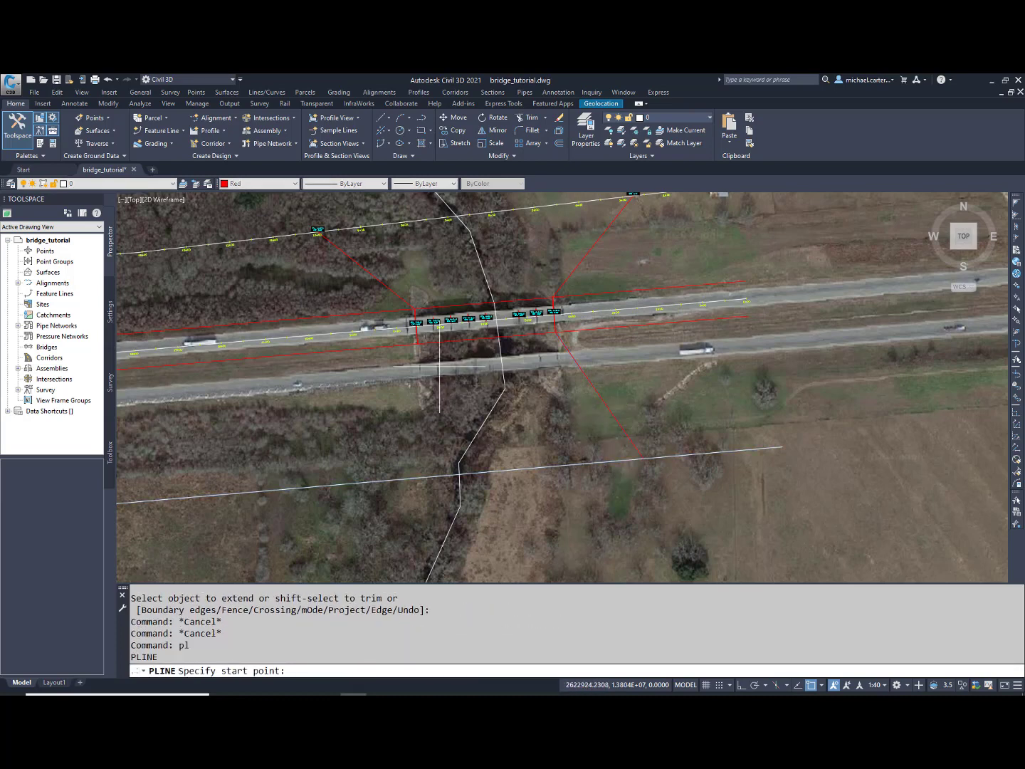
left_click(417, 343)
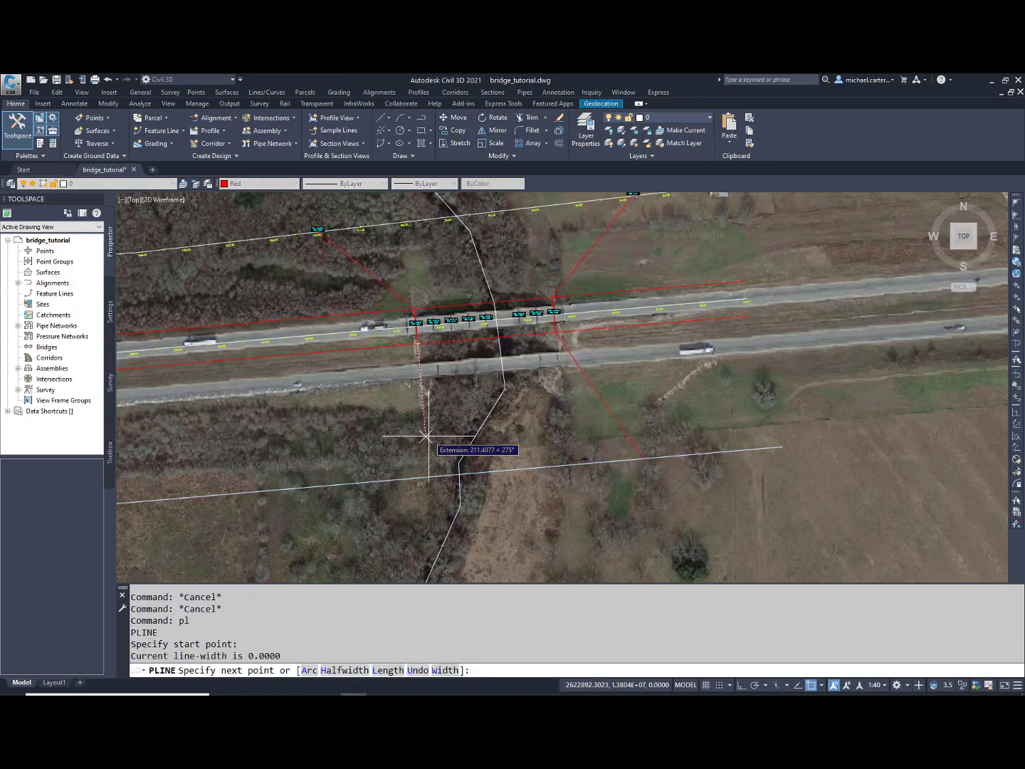
type("per")
key("Return")
left_click(434, 464)
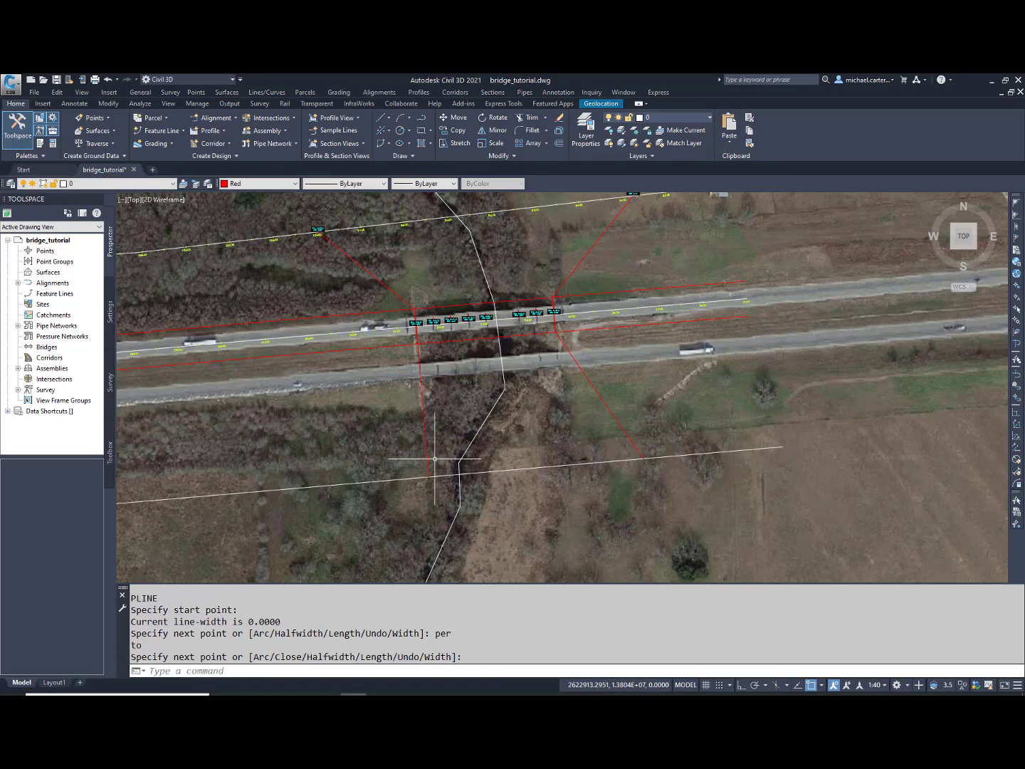
key("Escape")
key("Escape")
Rotate the west downstream perpendicular polyline by -30 degrees about its abutment end.
type("ro")
key("Return")
left_click(432, 447)
left_click(420, 435)
key("Return")
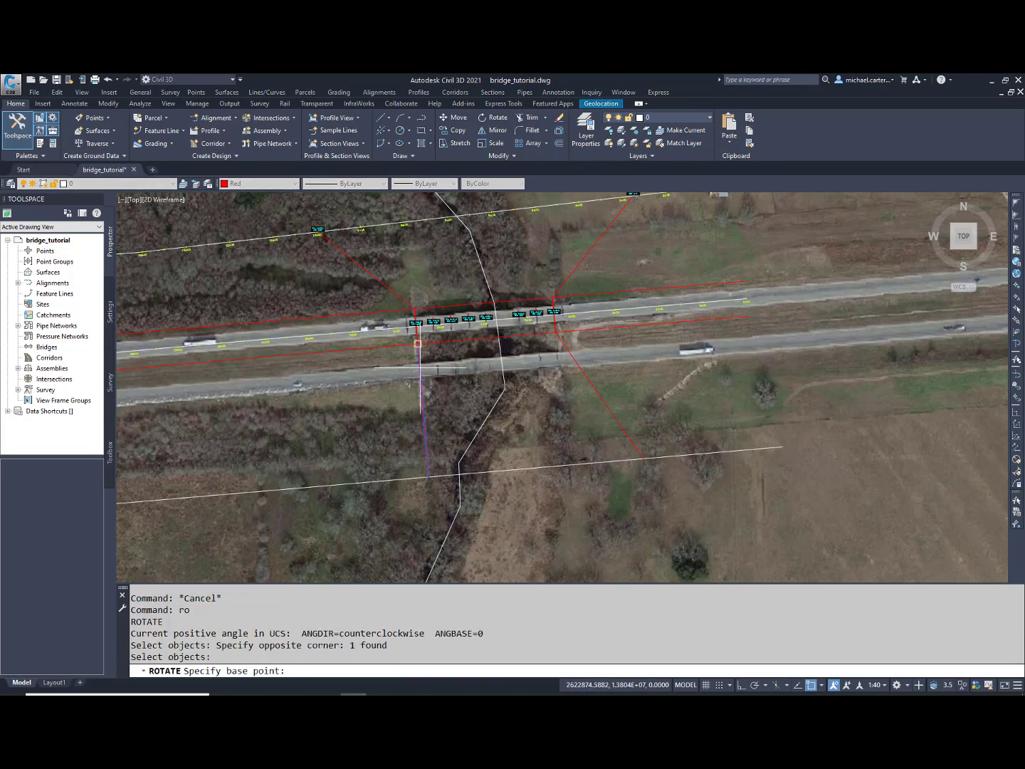
left_click(417, 345)
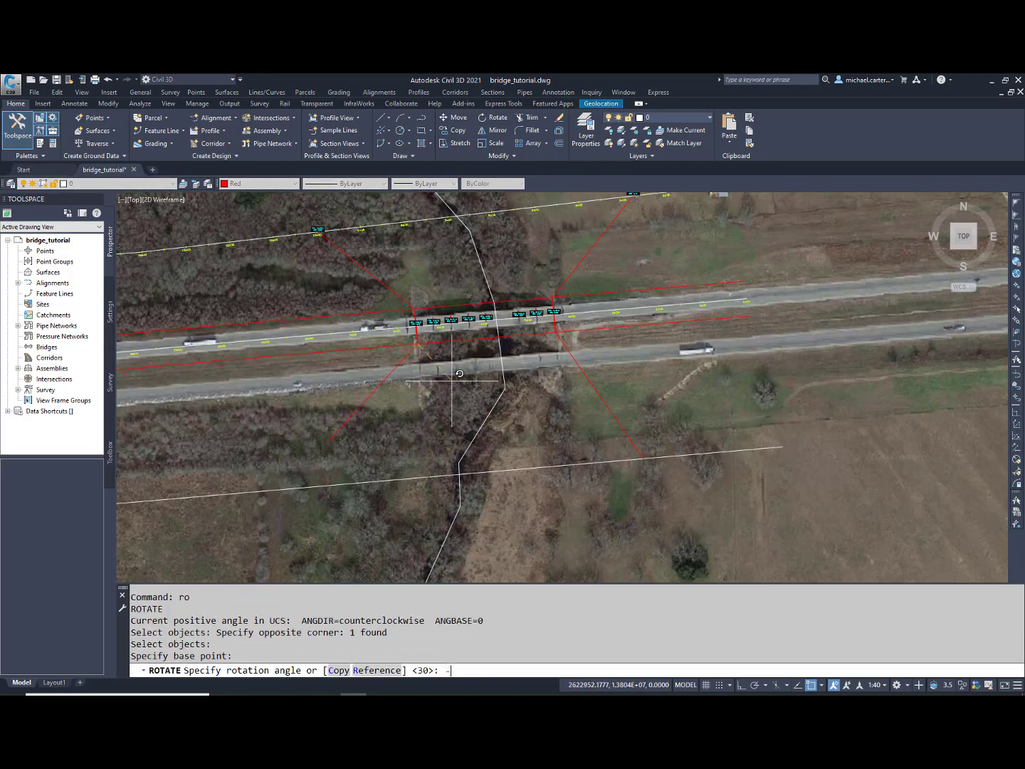
type("-30")
key("Return")
key("Escape")
key("Escape")
Extend the rotated west line to the downstream cross-section line.
type("ex")
key("Return")
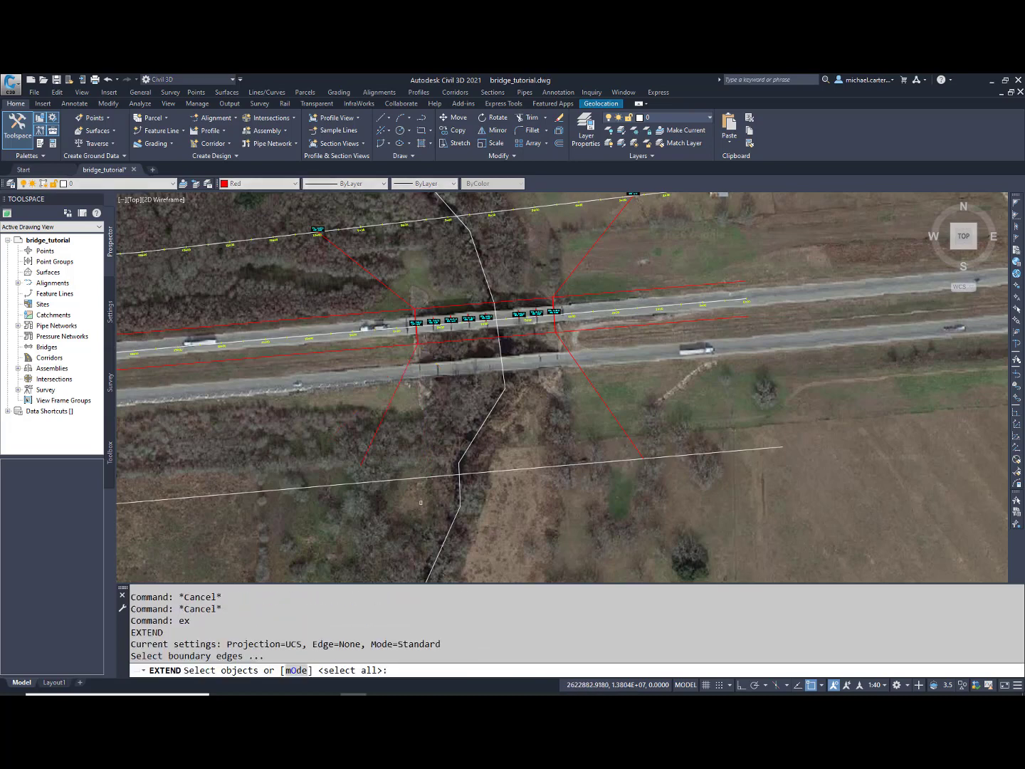
left_click(418, 488)
left_click(403, 460)
key("Return")
left_click(368, 450)
left_click(345, 440)
left_click(321, 428)
key("Escape")
key("Escape")
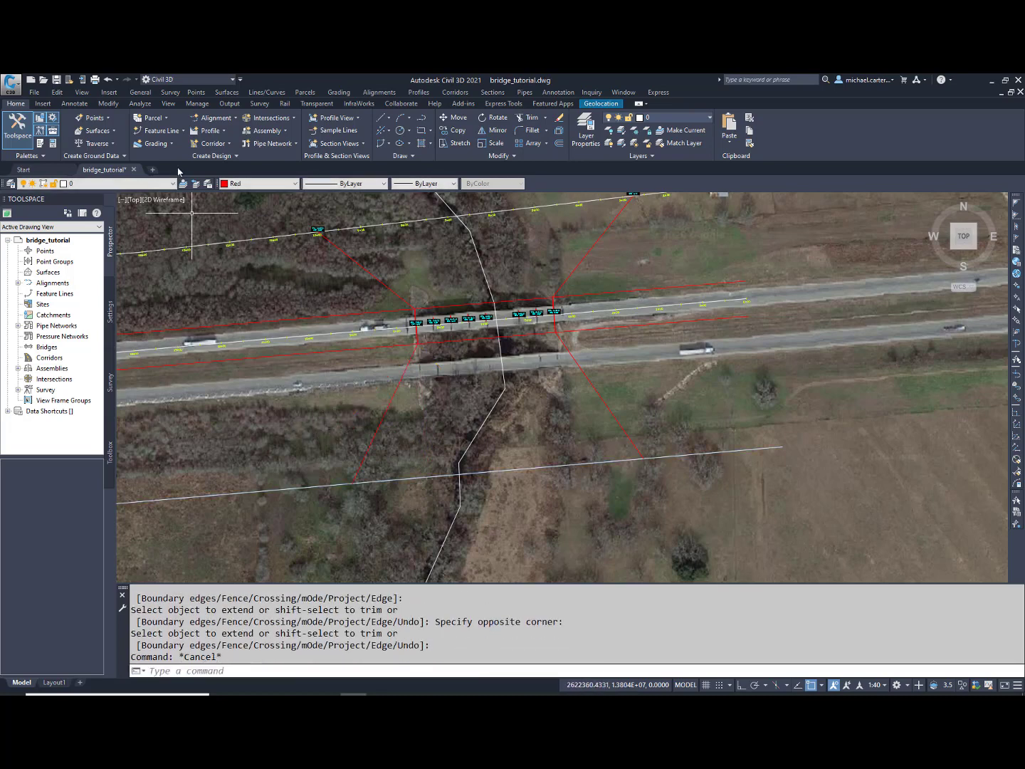
Create an alignment named DS from the downstream cross-section polyline, accepting the offered direction and default settings.
left_click(207, 118)
left_click(234, 153)
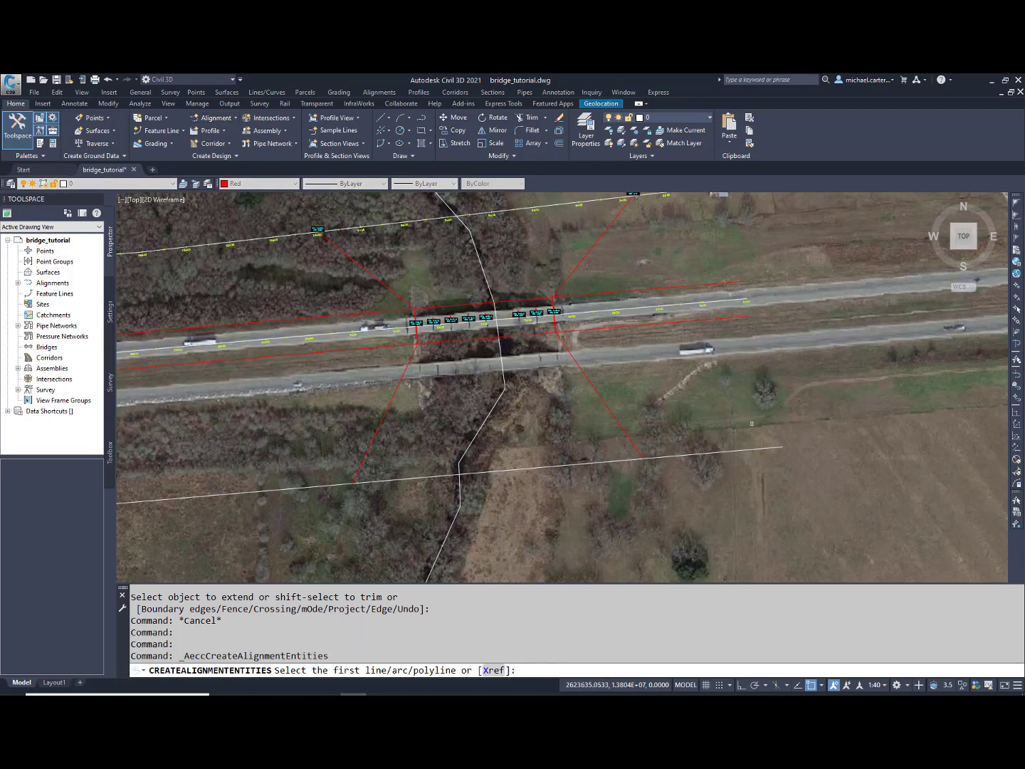
left_click(730, 449)
key("Return")
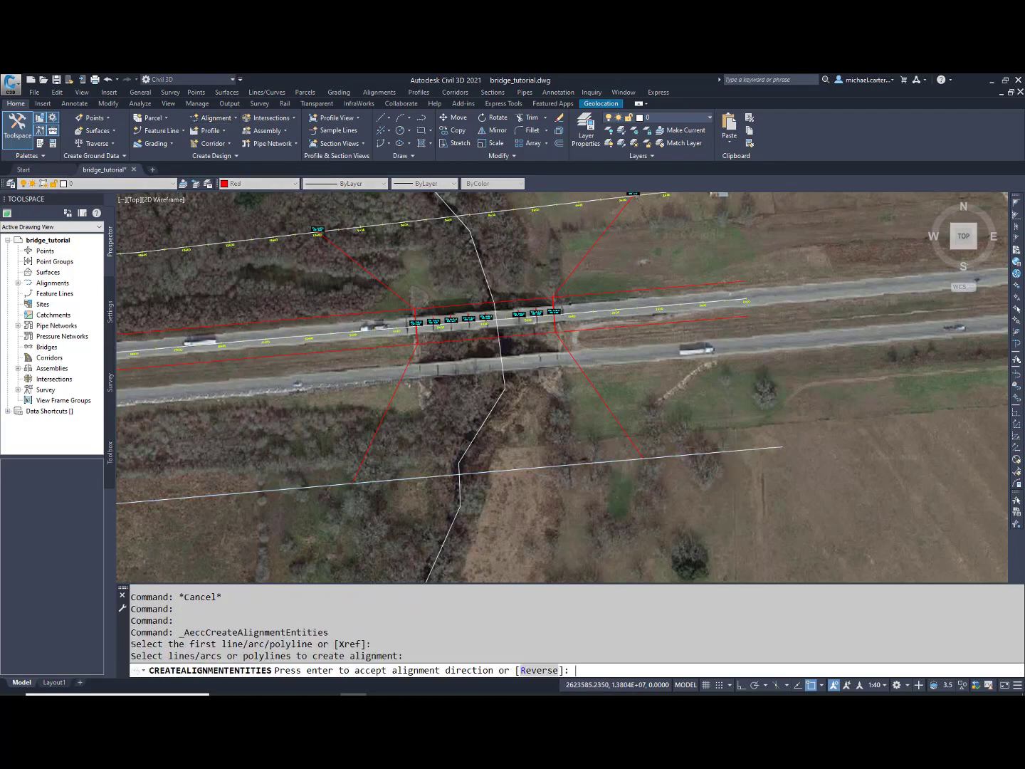
key("Return")
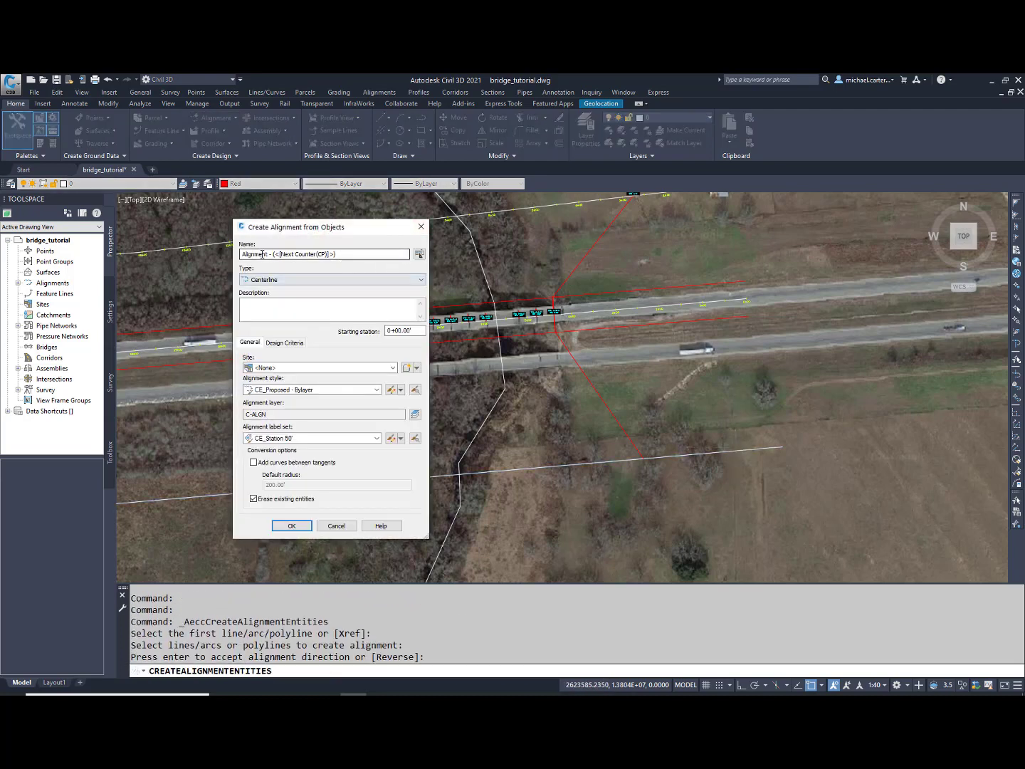
type("DS")
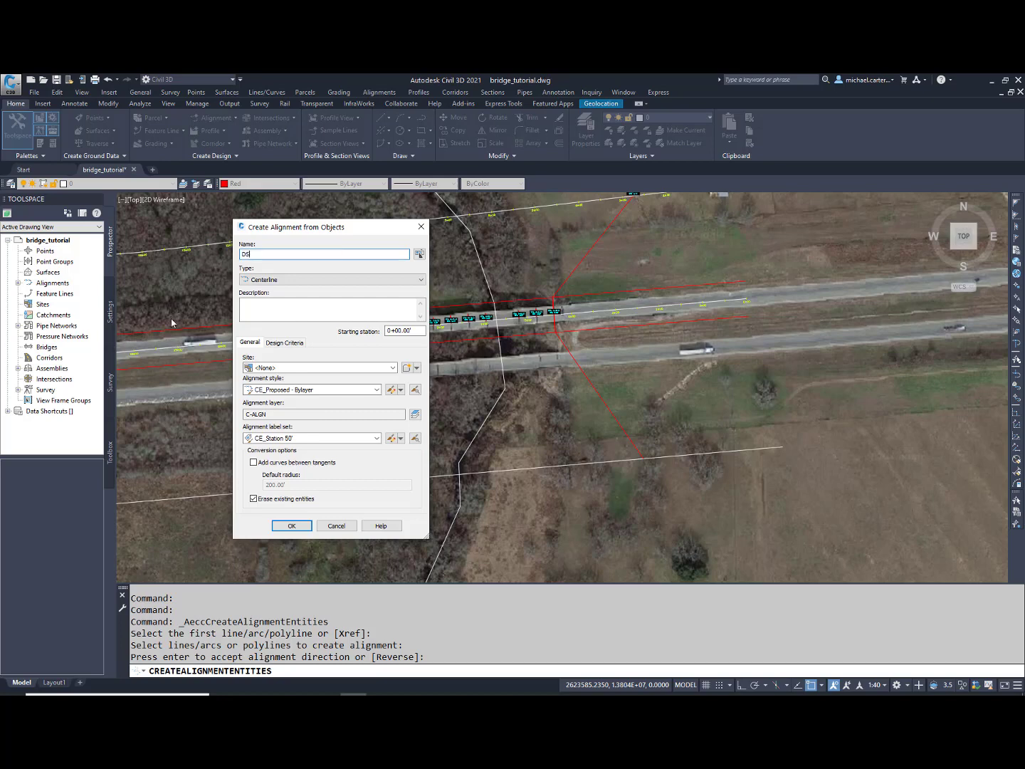
left_click(285, 525)
scroll(685, 452, "up", 5)
key("Escape")
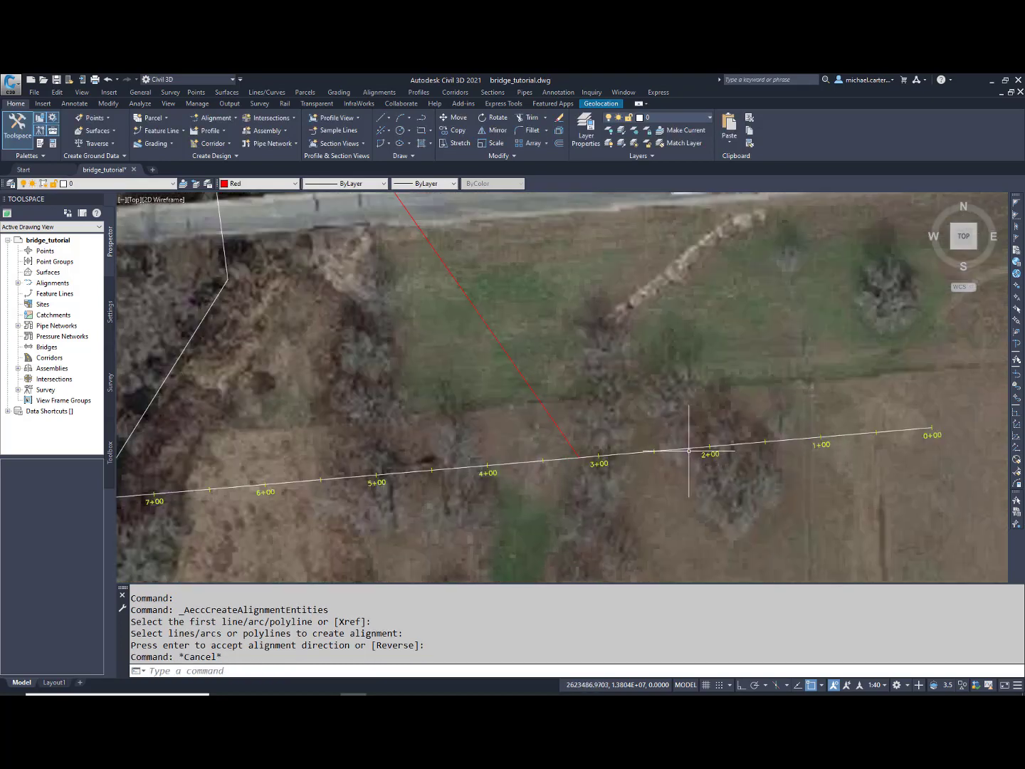
Add a station/offset label with offset 0 on the DS alignment where the east 30-degree line meets it.
left_click(687, 447)
left_click(16, 136)
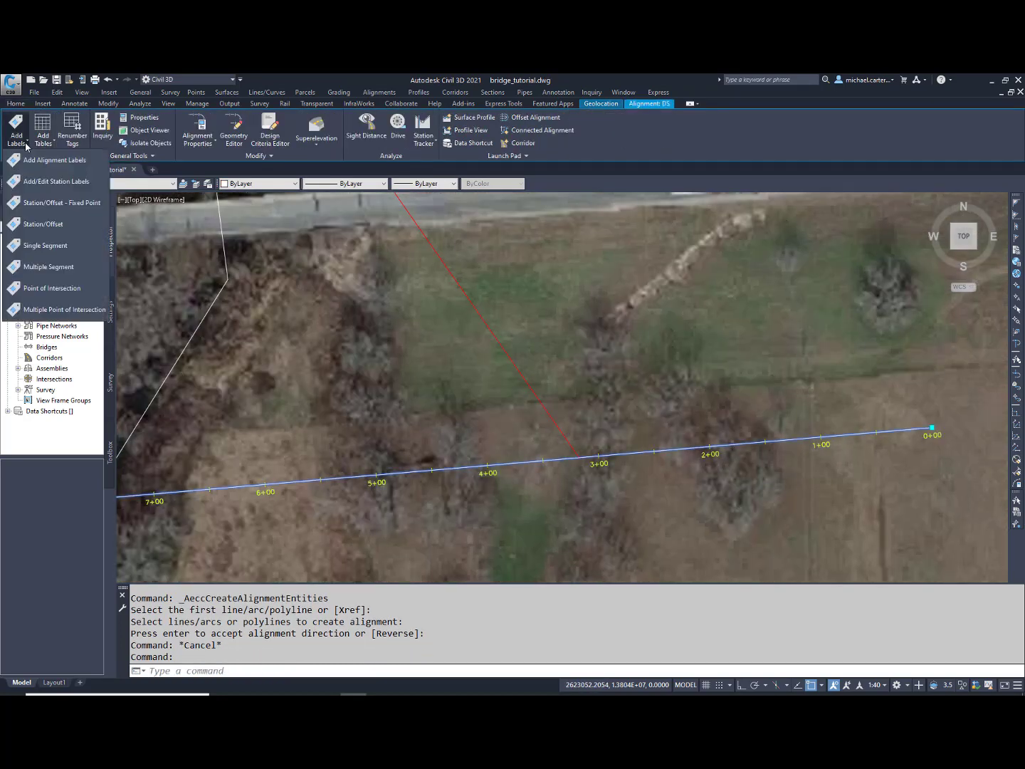
left_click(48, 226)
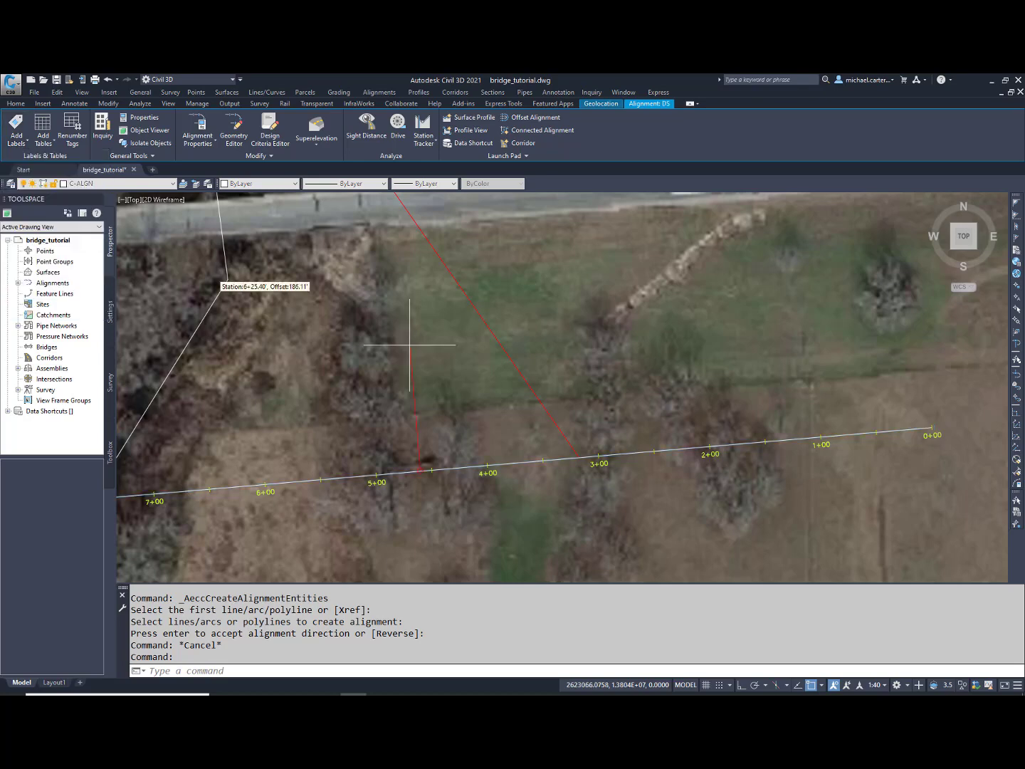
left_click(579, 456)
type("0")
key("Return")
key("Escape")
key("Escape")
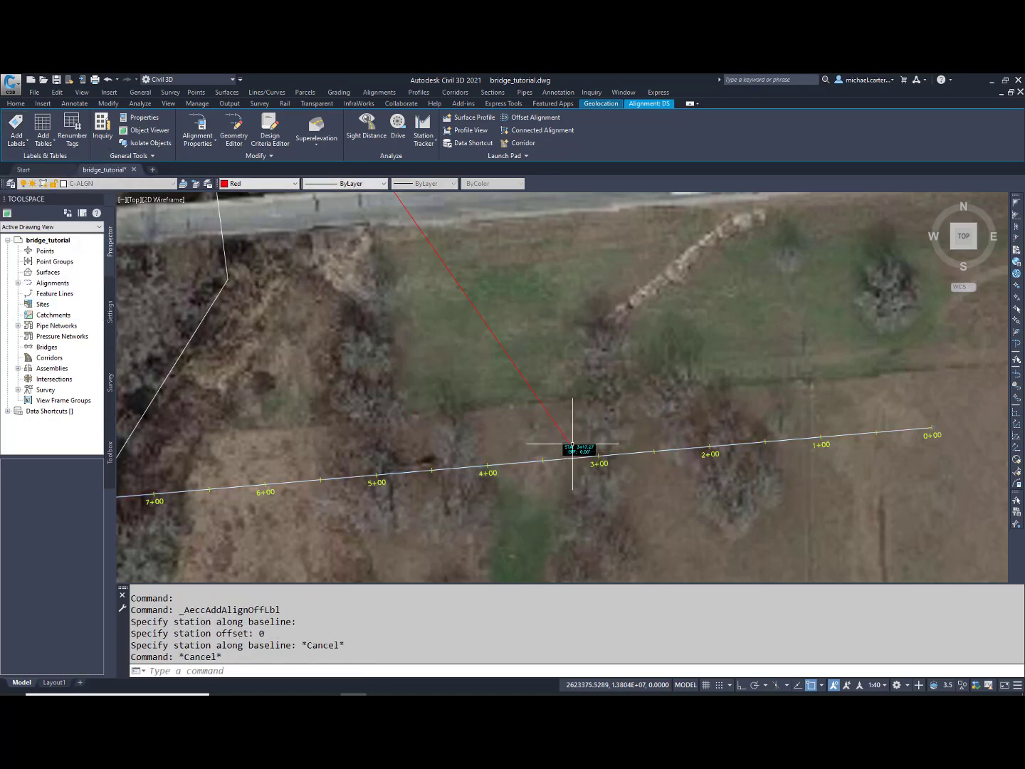
Copy the east station/offset label to the point where the west 30-degree line meets the DS alignment.
type("cp")
key("Return")
left_click(579, 449)
key("Return")
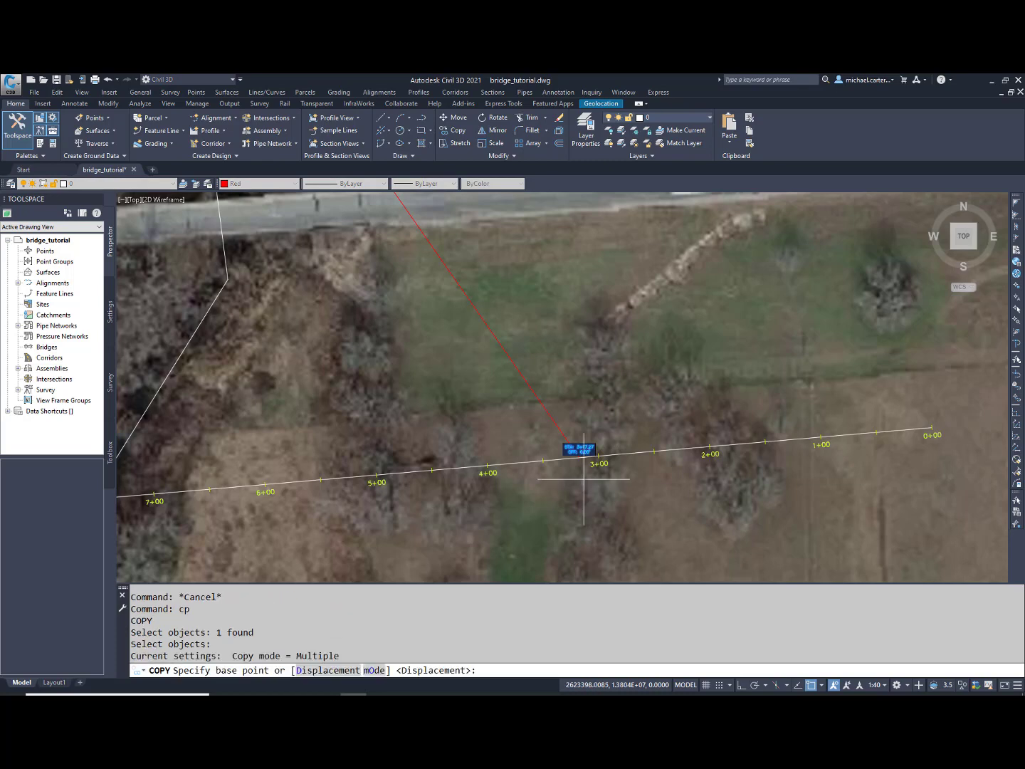
left_click(580, 449)
left_click_drag(306, 474, 823, 374)
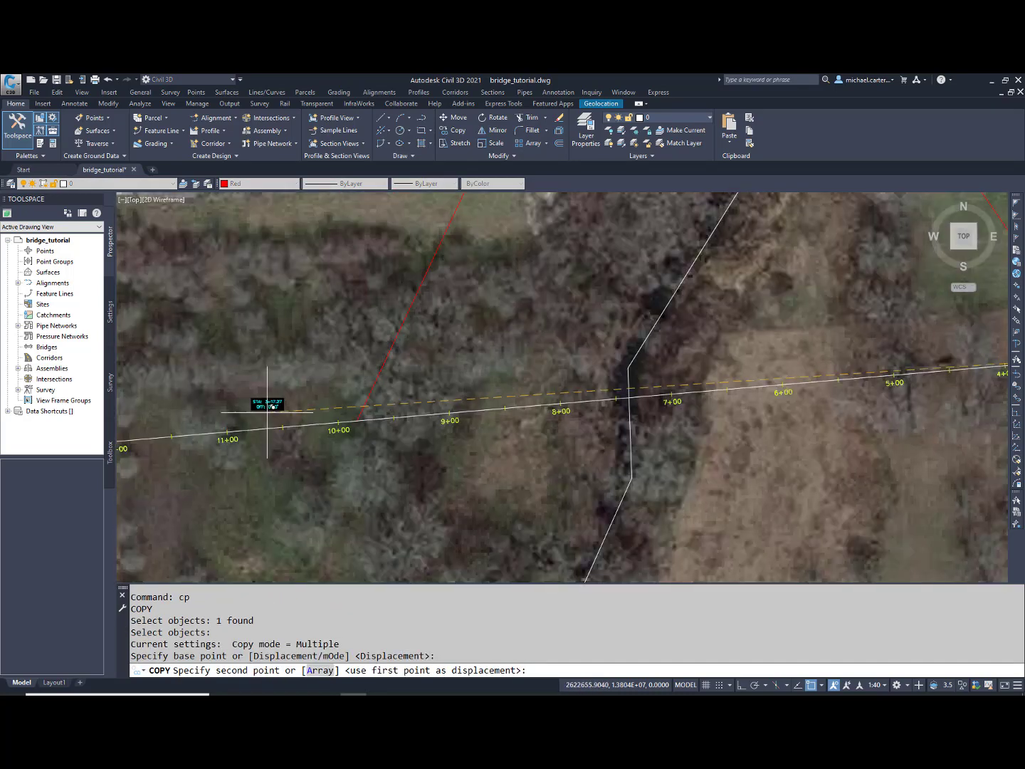
left_click(352, 419)
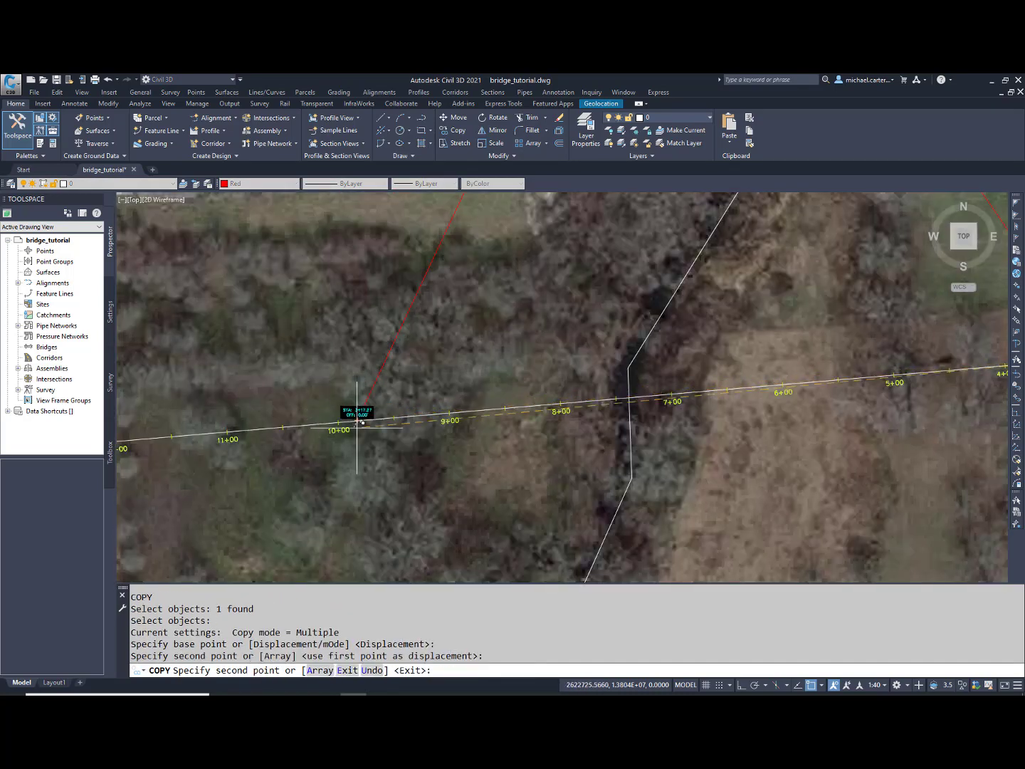
scroll(355, 421, "up", 5)
key("Escape")
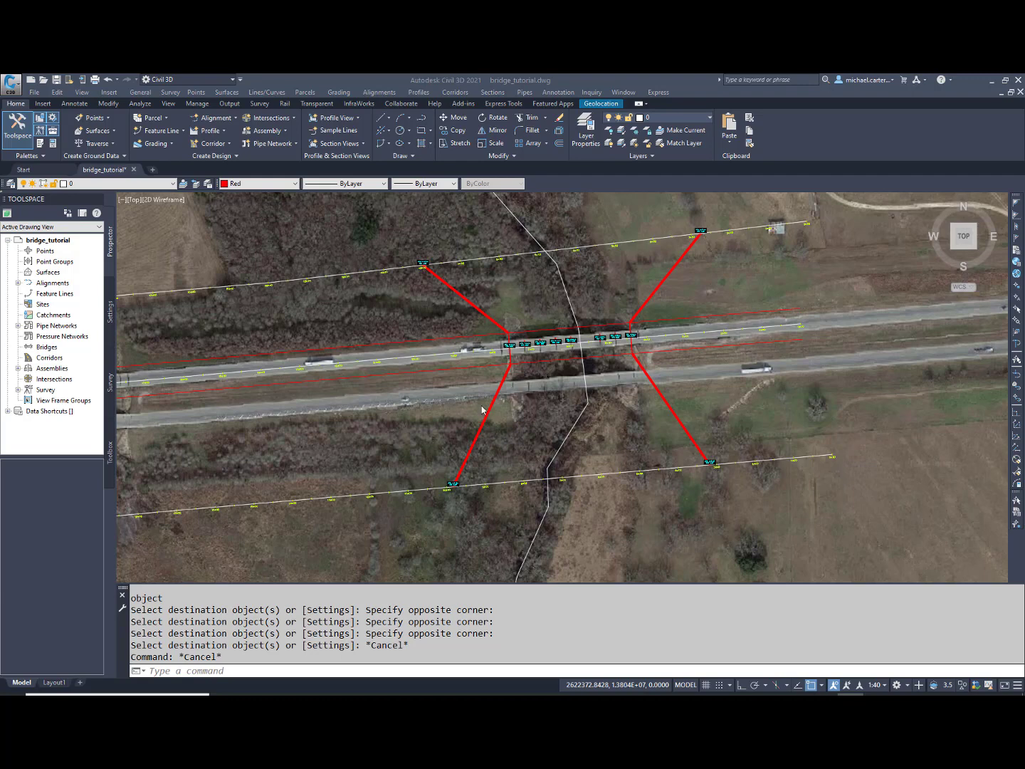
Switch to HEC-RAS and open cross section 1657 in the Cross Section Data editor, docked beside the spreadsheet.
left_click(991, 81)
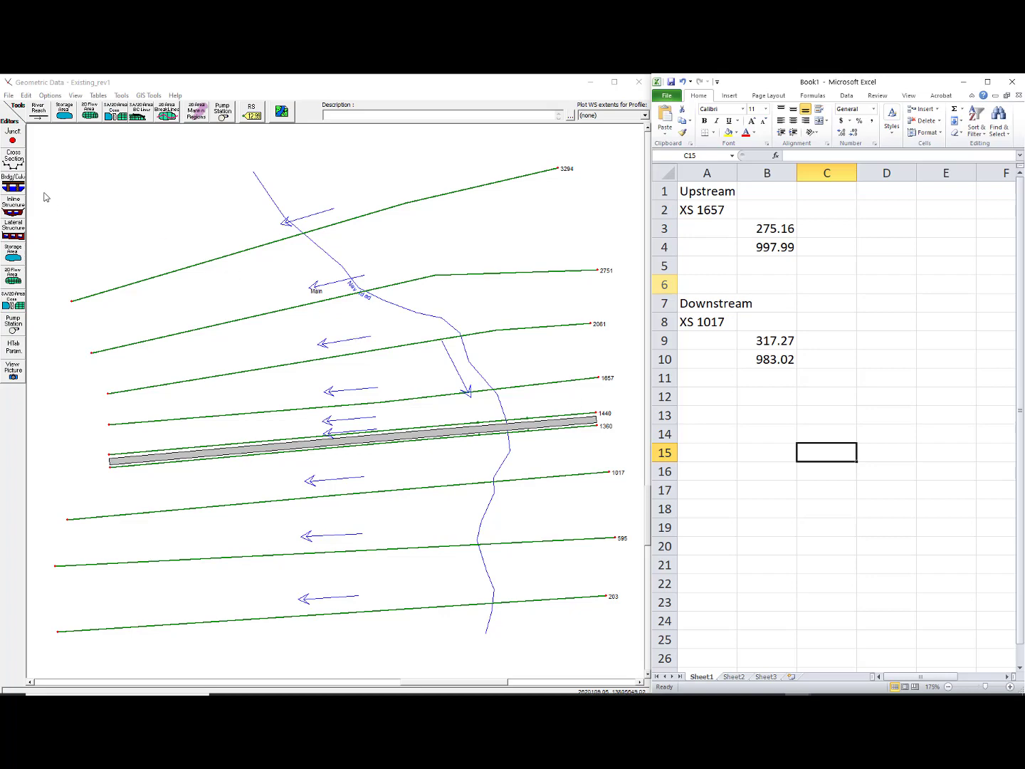
left_click(13, 162)
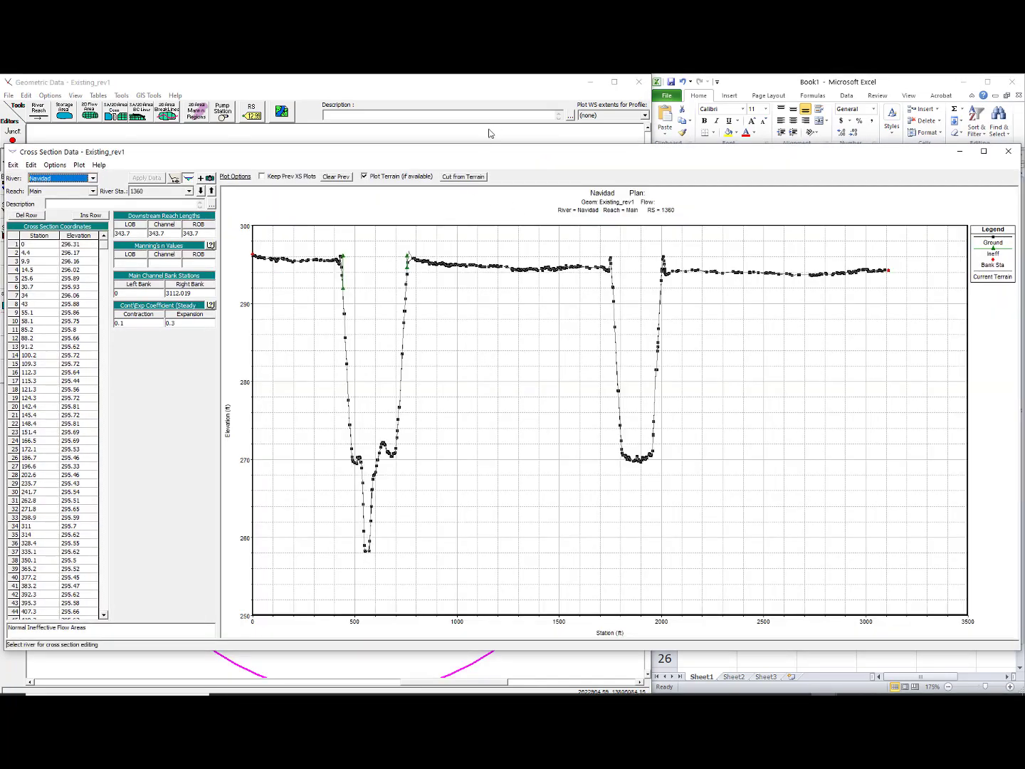
key("super+Left")
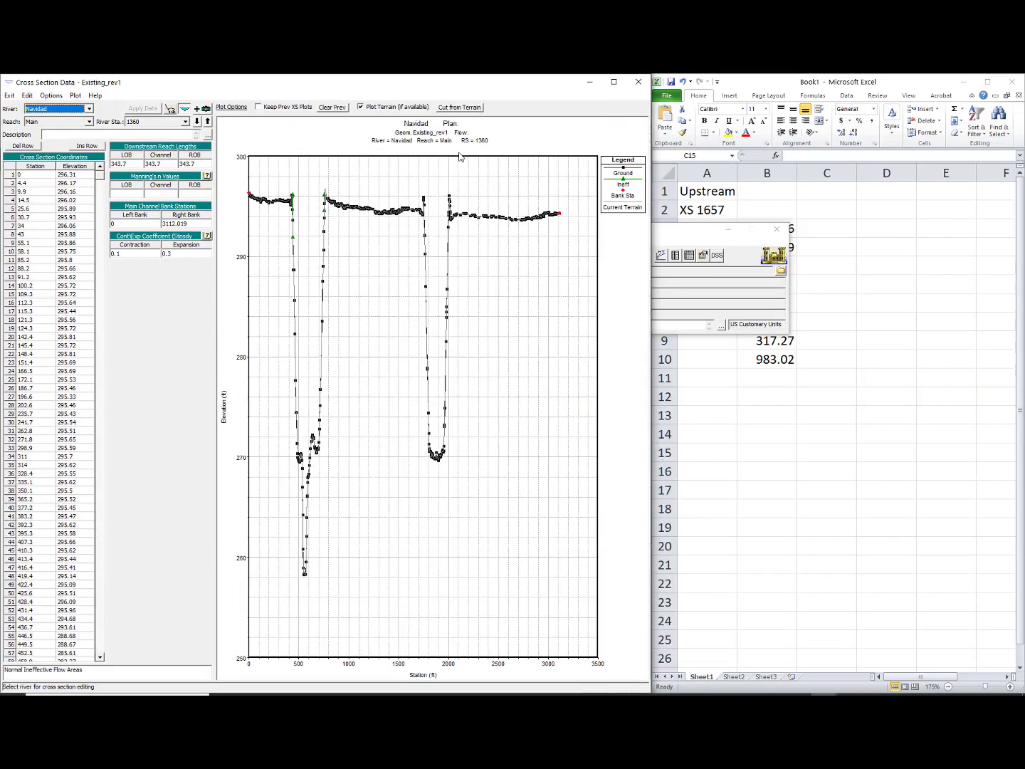
left_click(875, 356)
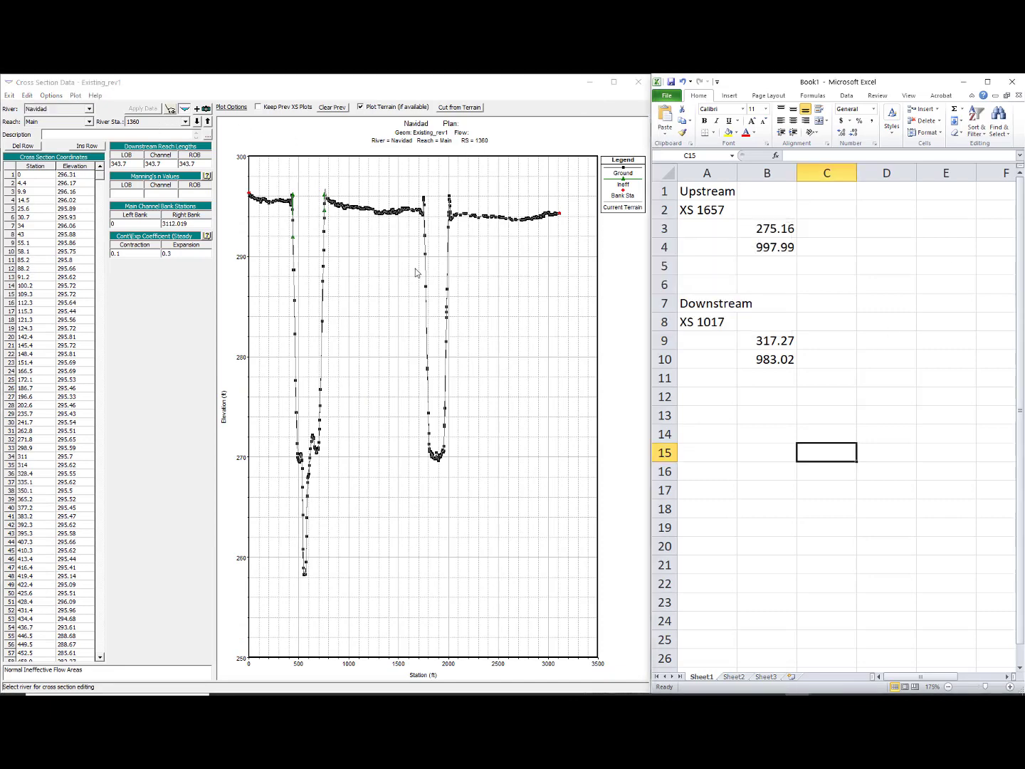
left_click(153, 122)
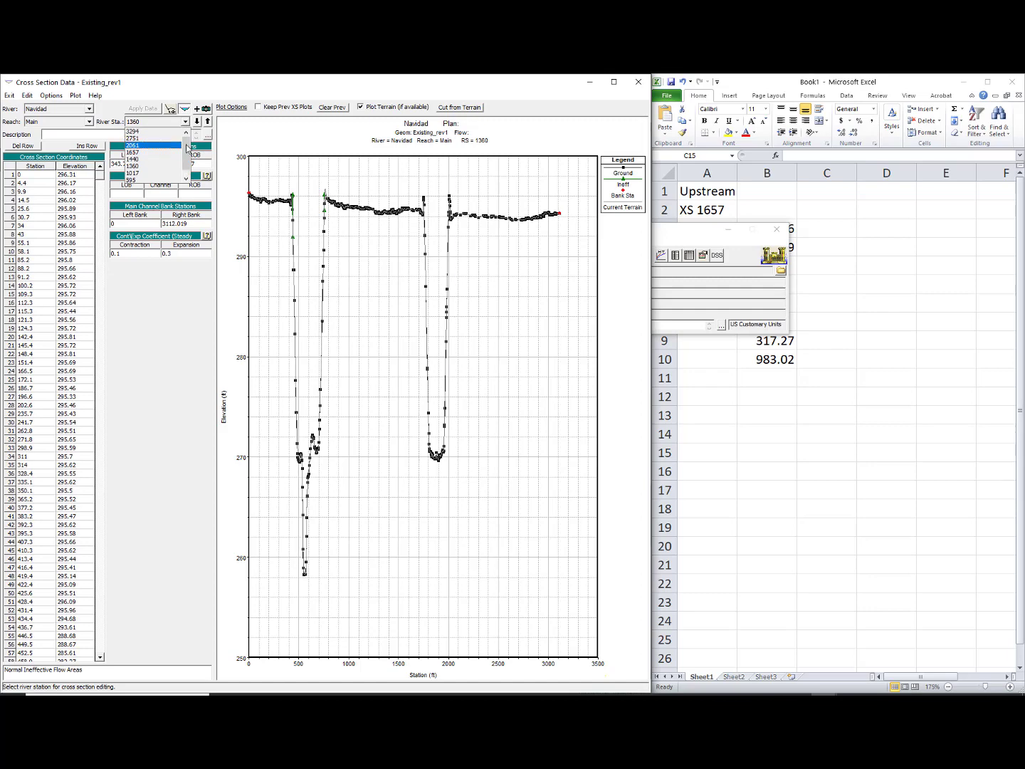
left_click(146, 145)
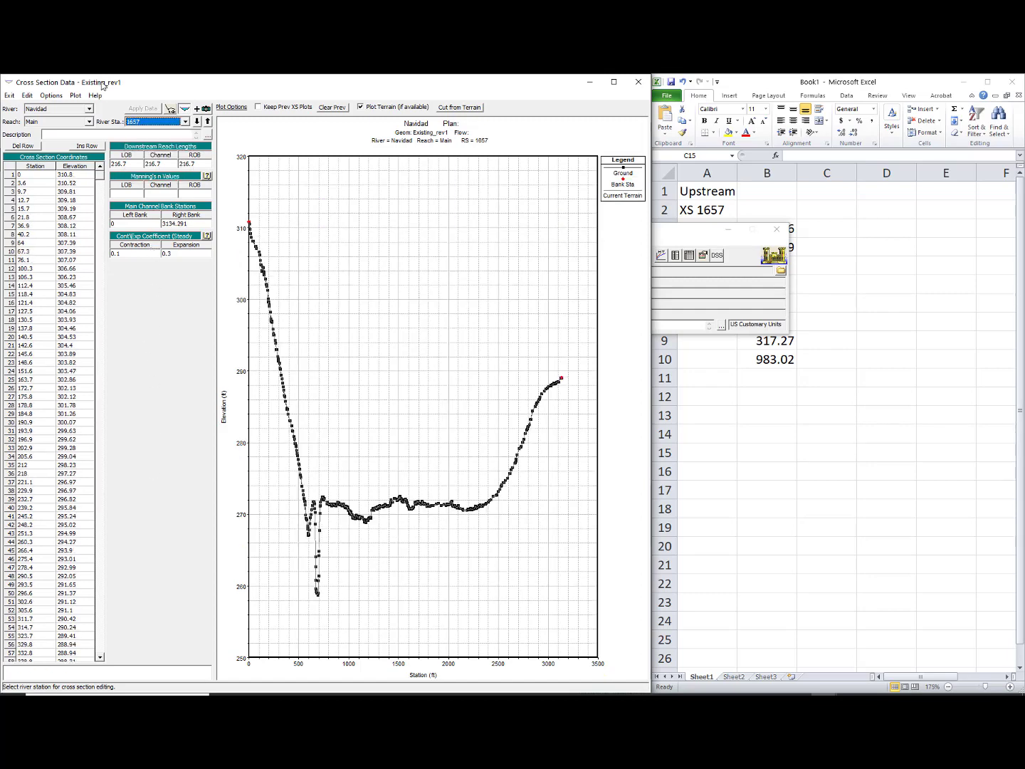
Enter normal ineffective flow stations 275.16 left and 997.99 right for cross section 1657, with a left elevation of 296.13.
left_click(51, 95)
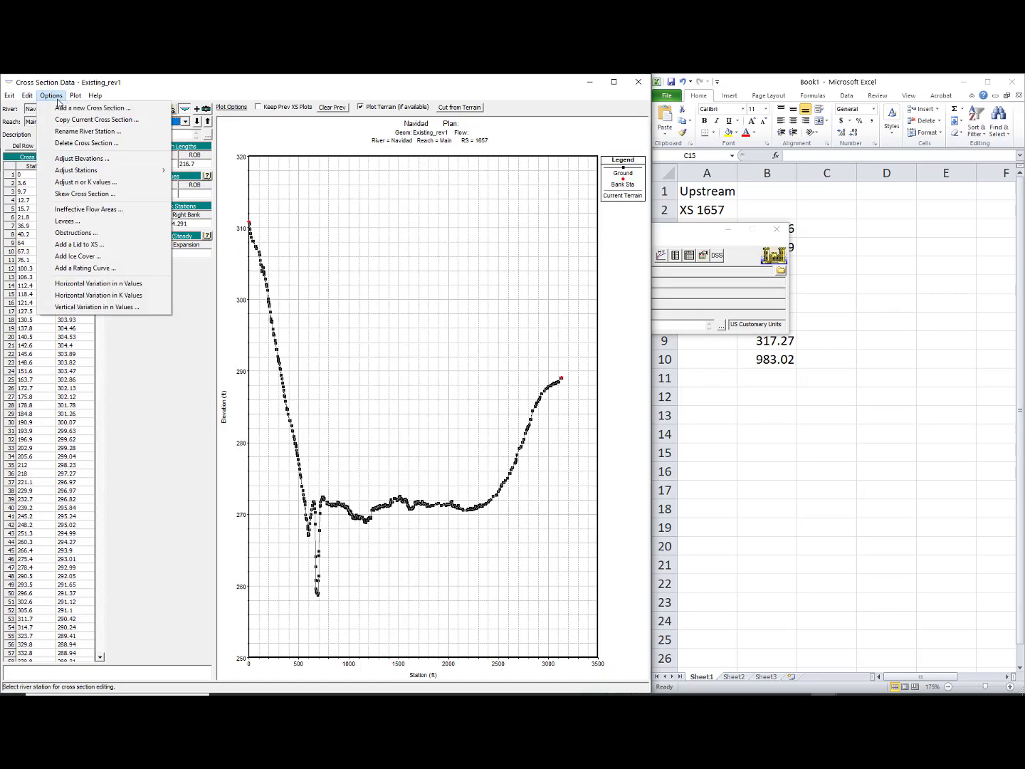
left_click(78, 209)
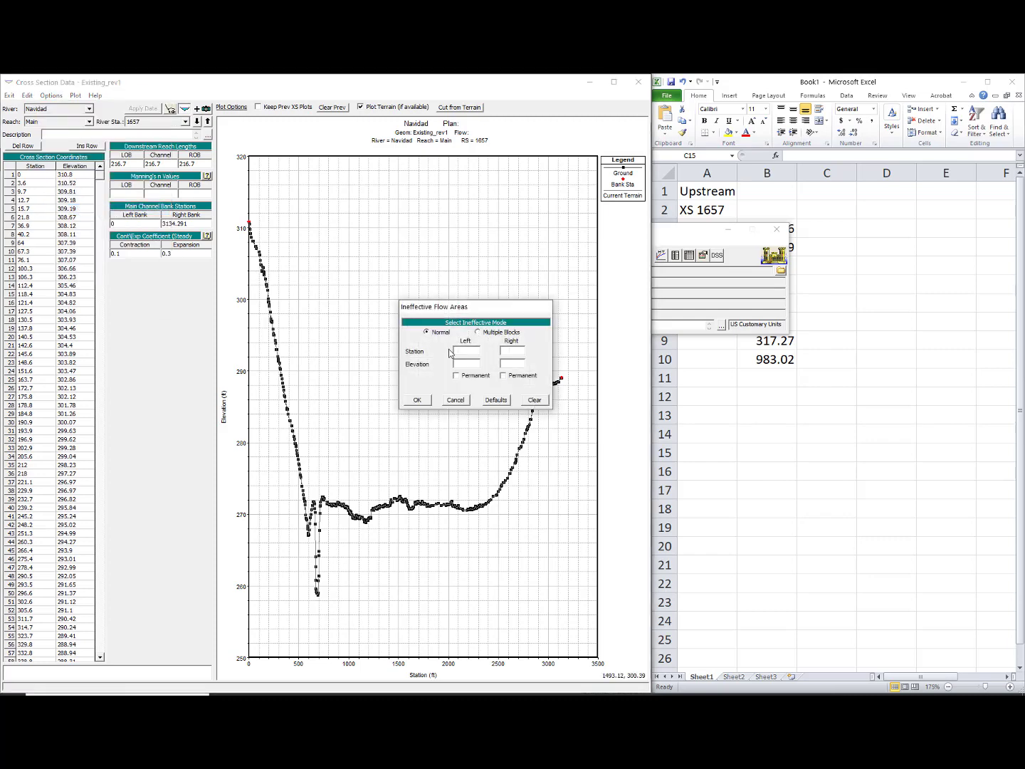
left_click(909, 237)
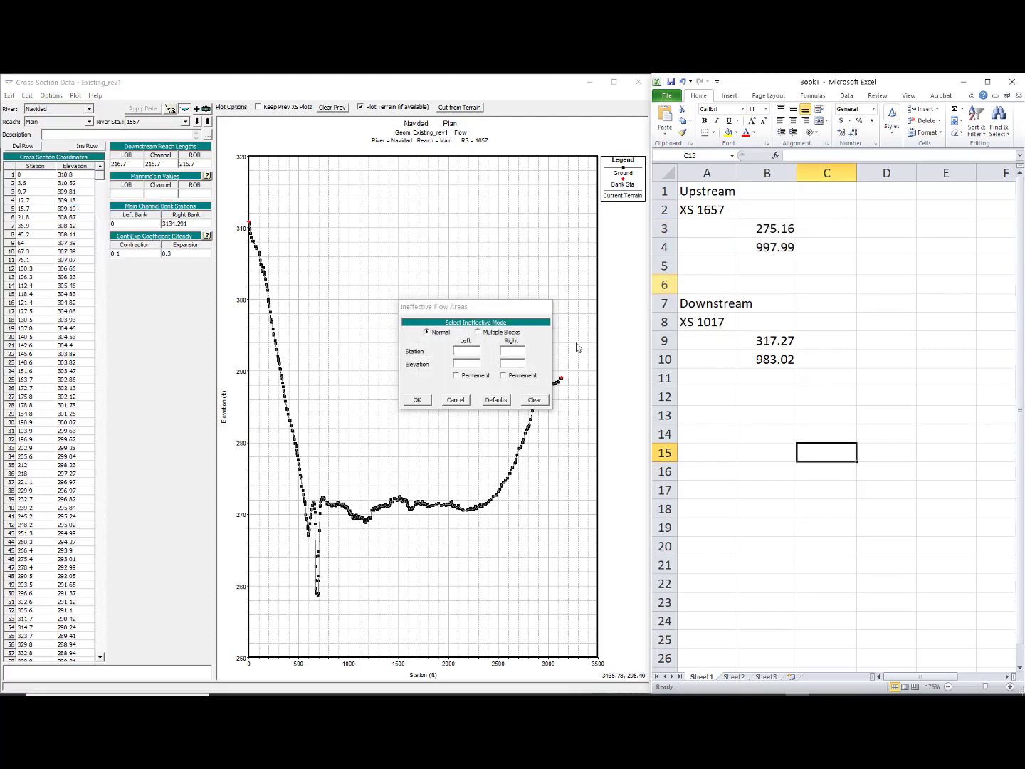
left_click(463, 352)
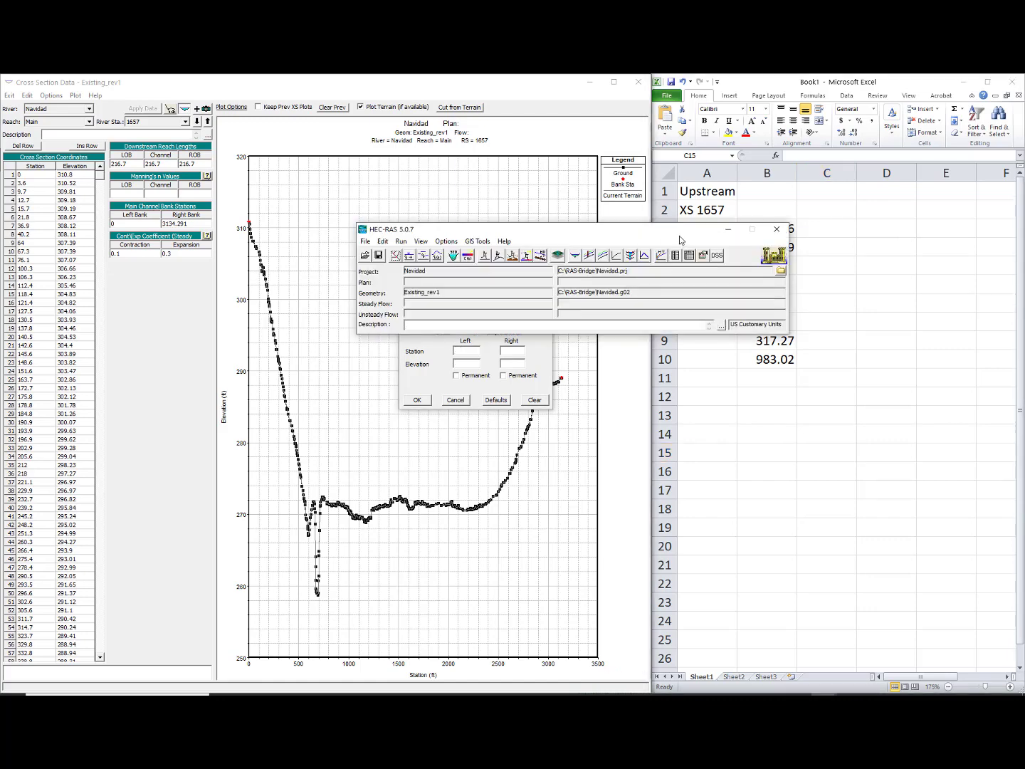
left_click_drag(679, 236, 679, 488)
left_click(476, 303)
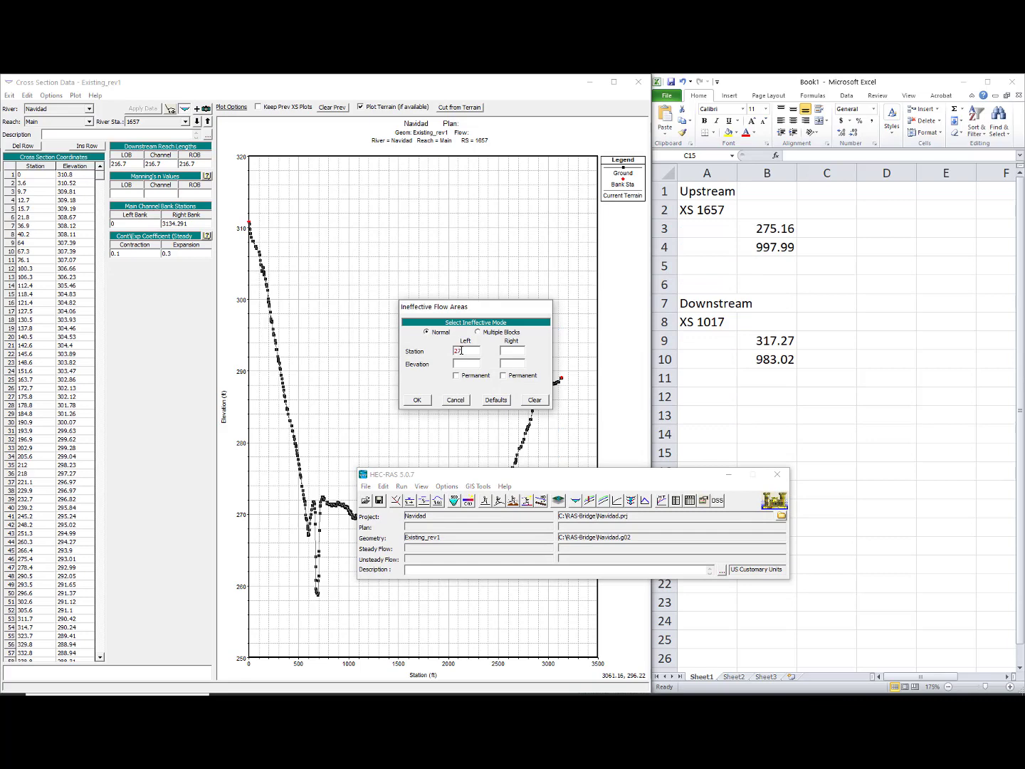
type("275.16")
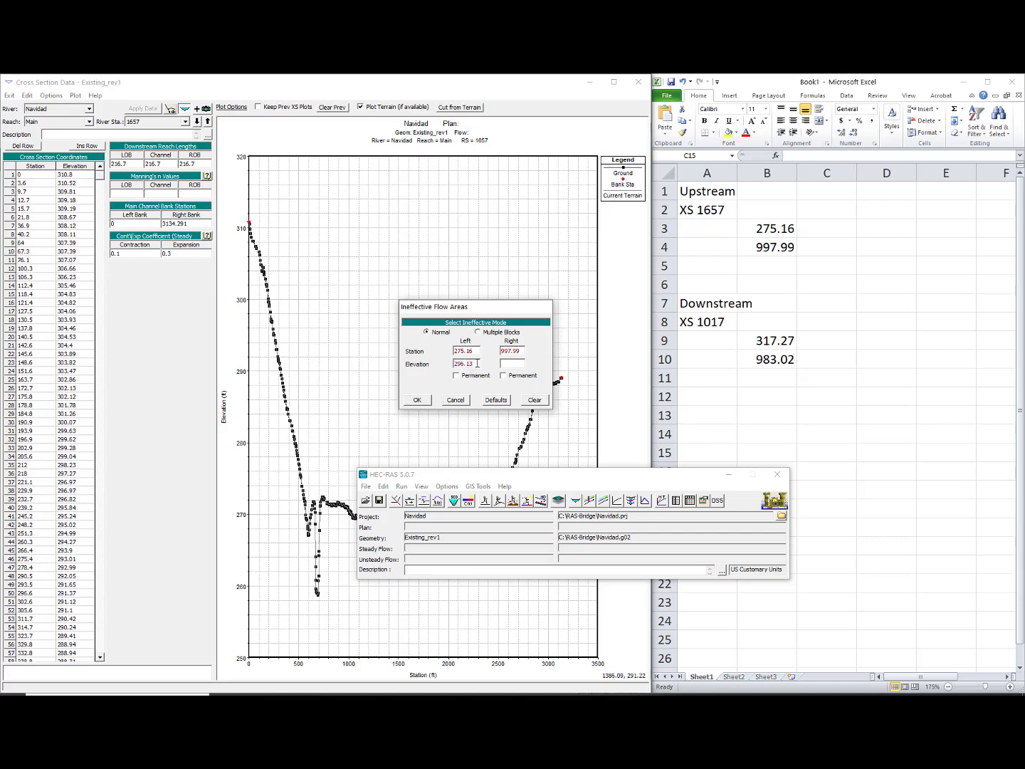
Copy the left elevation 296.13 to the right ineffective area, make both areas permanent and accept them.
double_click(477, 363)
key("ctrl+c")
left_click(519, 364)
key("ctrl+v")
left_click(457, 375)
left_click(503, 375)
left_click(418, 401)
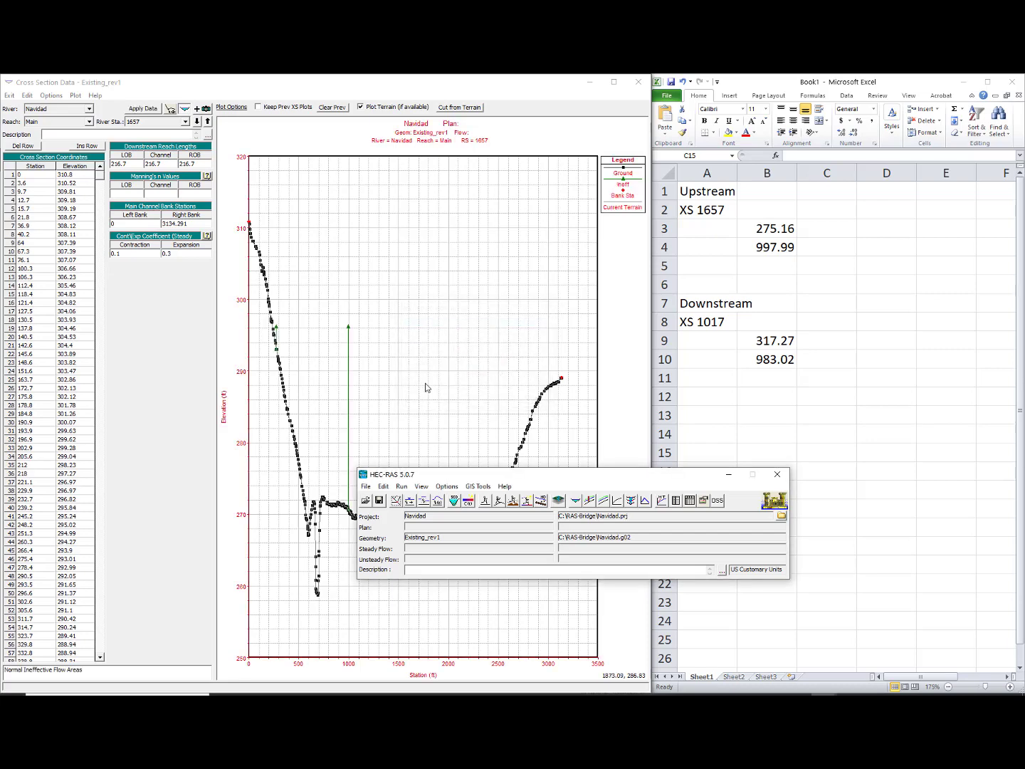
Go to cross section 1017 and enter normal ineffective flow stations 317.27 left and 983.02 right.
left_click(198, 123)
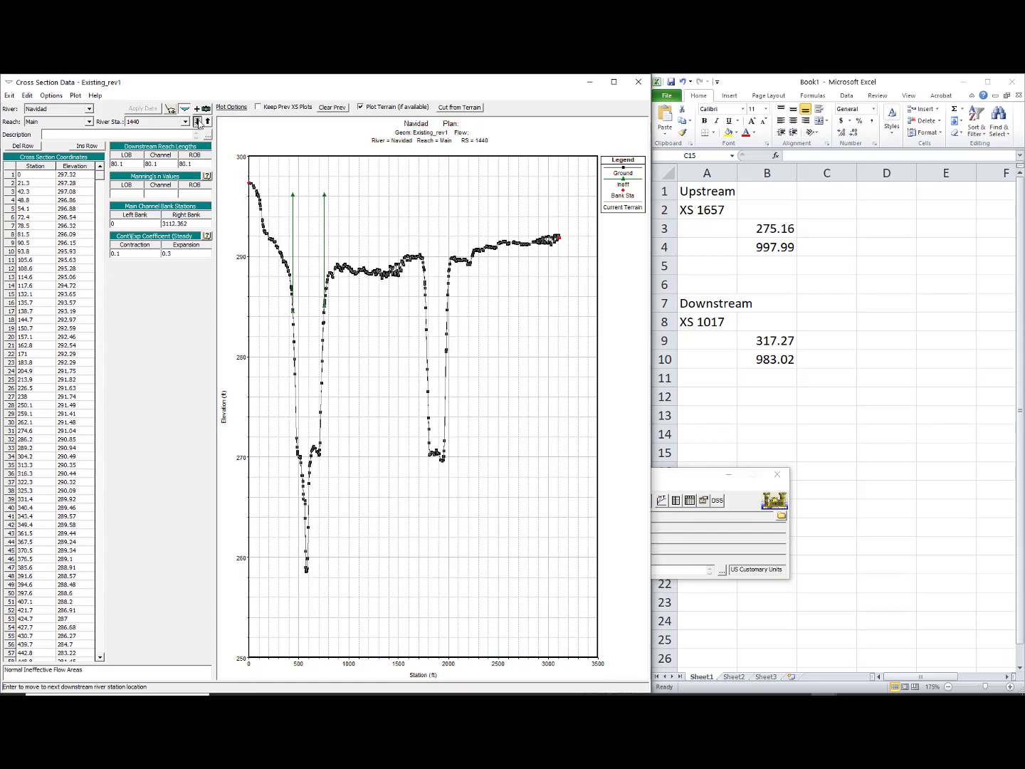
left_click(199, 122)
left_click(199, 123)
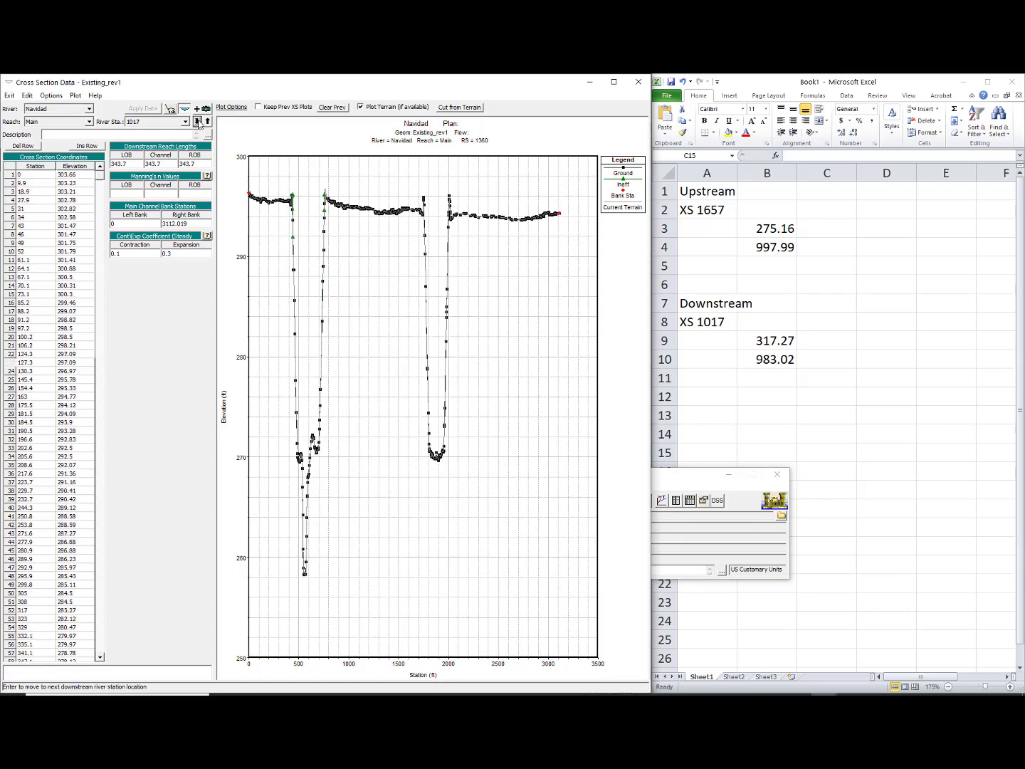
left_click(51, 95)
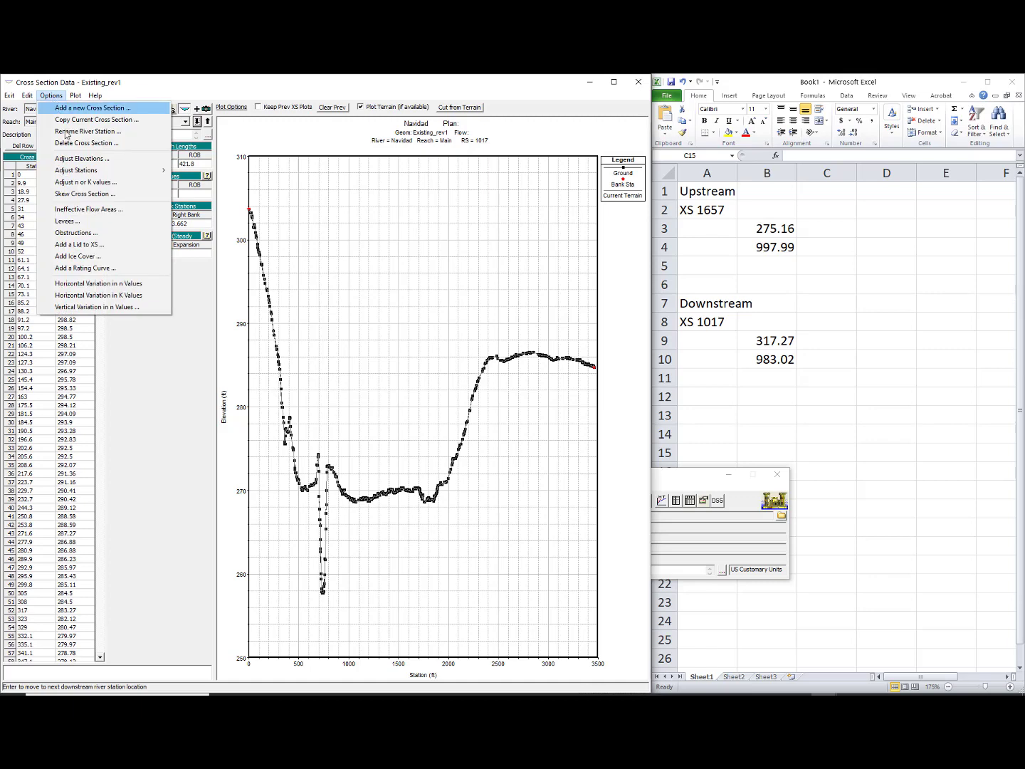
left_click(95, 210)
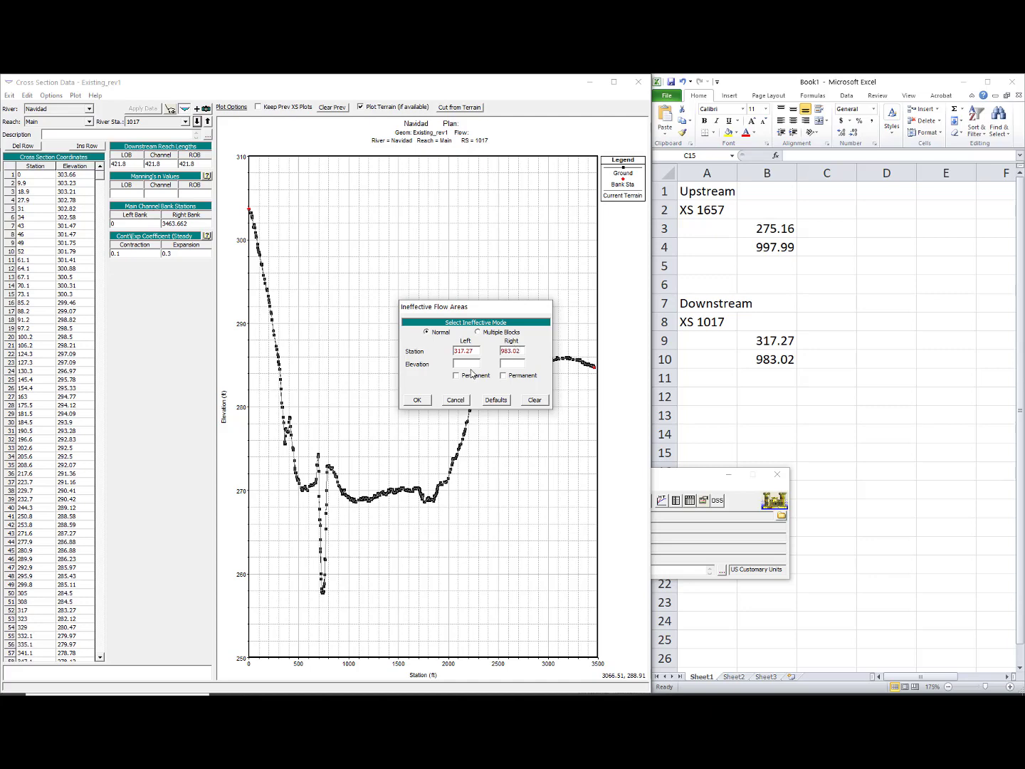
Fill in the same elevation for both ineffective areas of cross section 1017, mark them permanent and accept.
left_click(466, 365)
left_click_drag(477, 364, 418, 363)
left_click(512, 364)
key("ctrl+v")
left_click(457, 375)
left_click(418, 400)
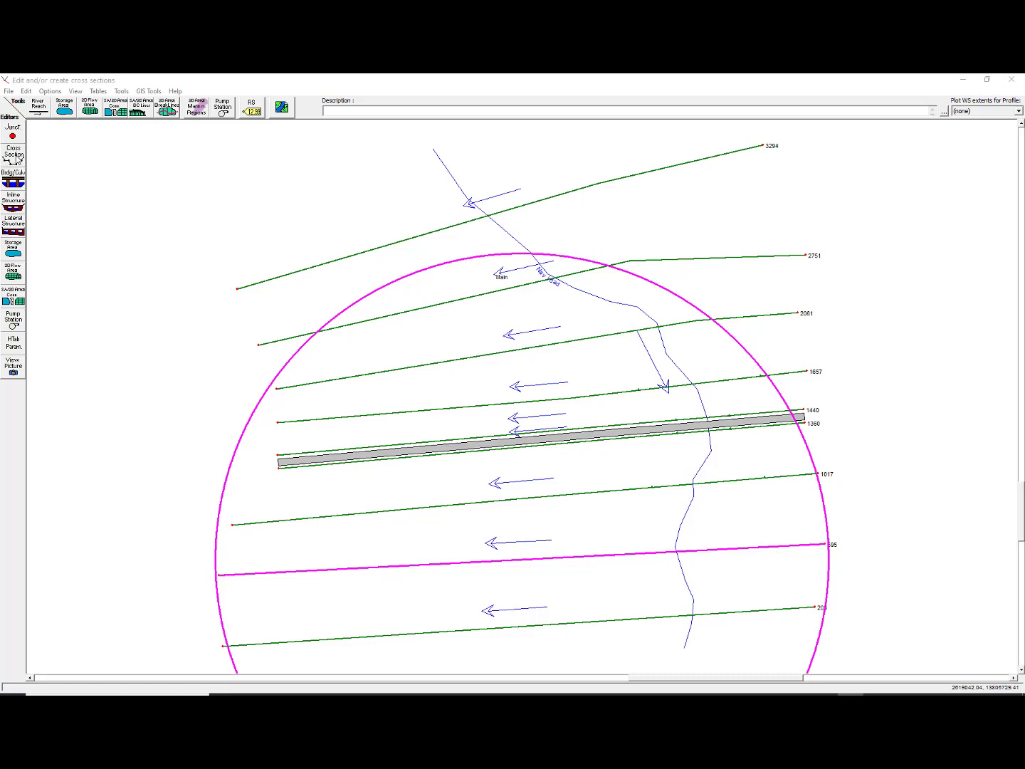
Reopen the Cross Section Data editor at full size and display river station 1657.
left_click(19, 160)
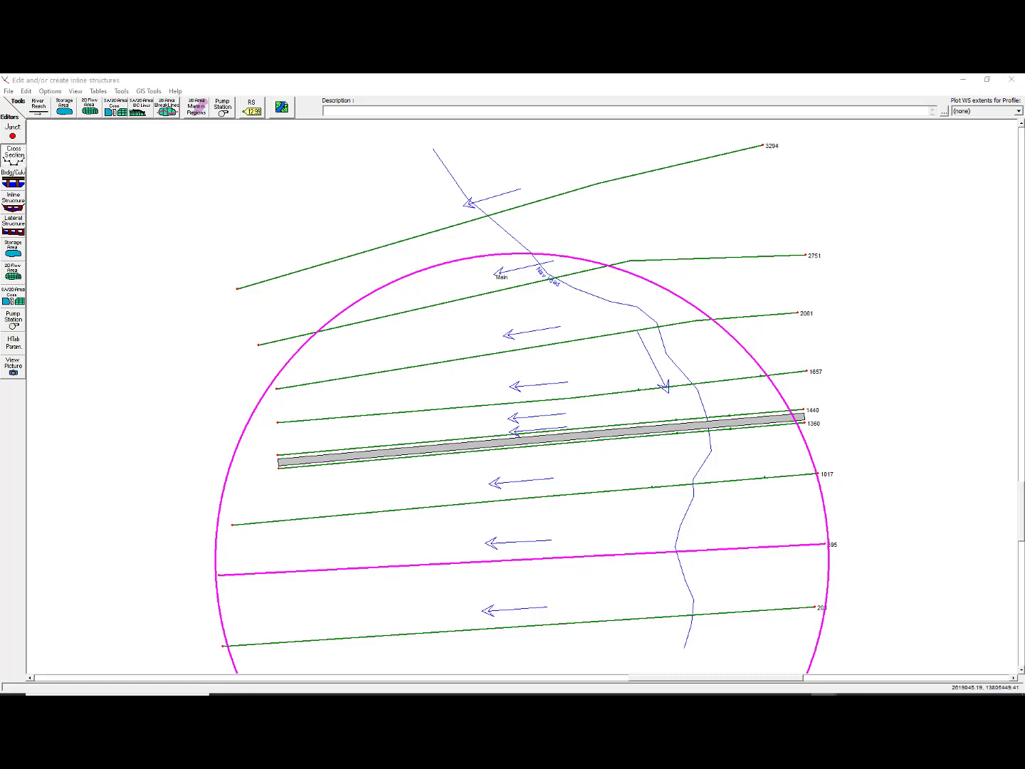
left_click_drag(385, 136, 481, 87)
left_click(756, 86)
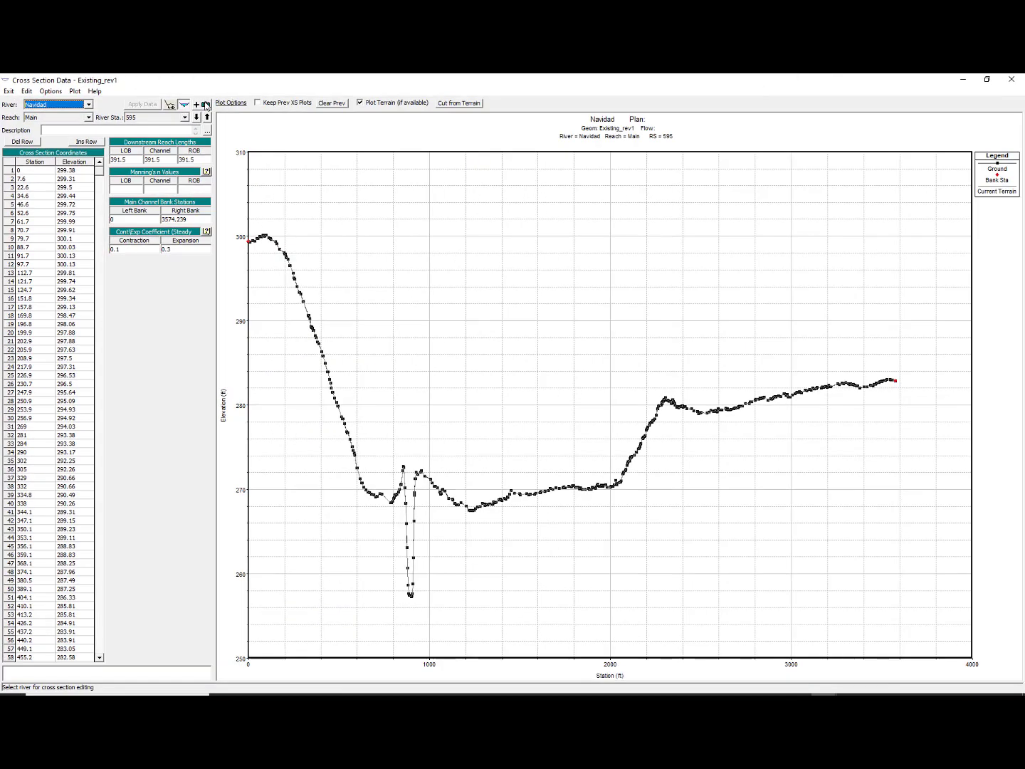
left_click(185, 117)
left_click_drag(188, 148, 187, 140)
left_click(132, 147)
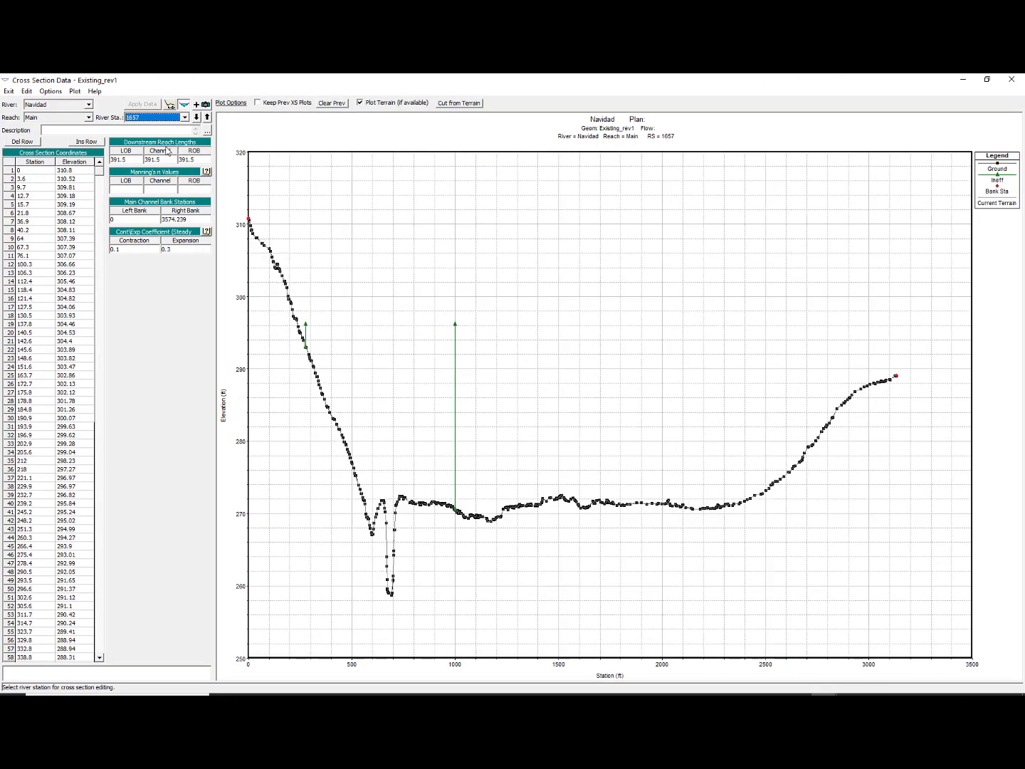
Set the contraction coefficient to 0.3 and the expansion coefficient to 0.5 for cross section 1657.
left_click(125, 249)
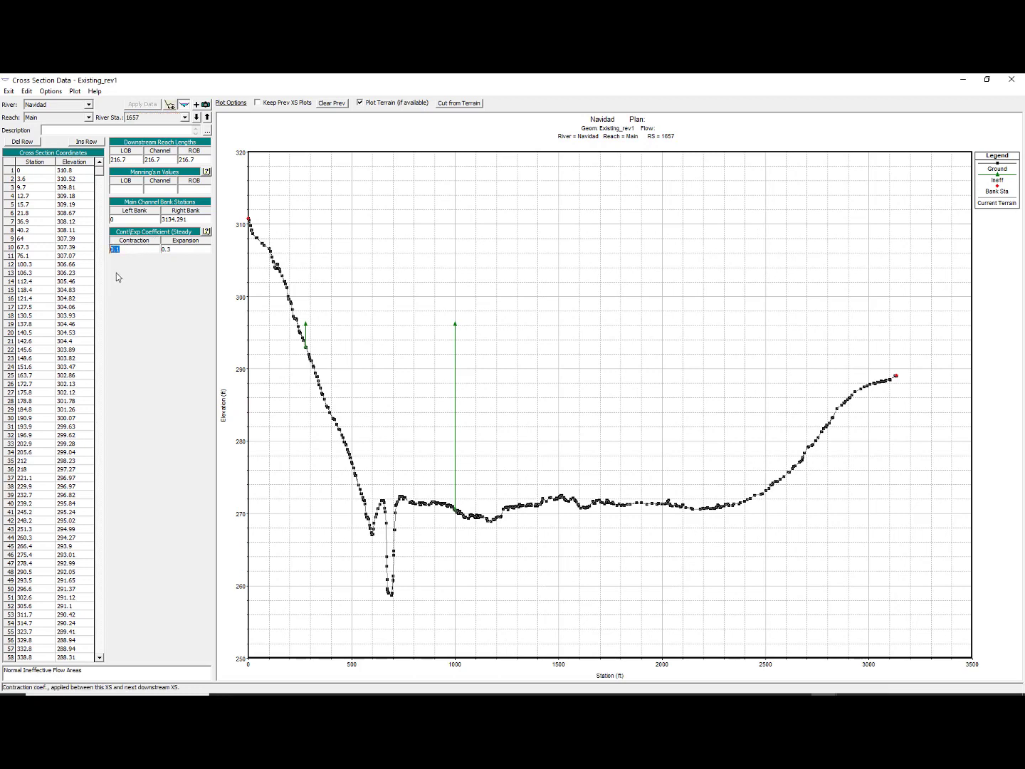
left_click(175, 251)
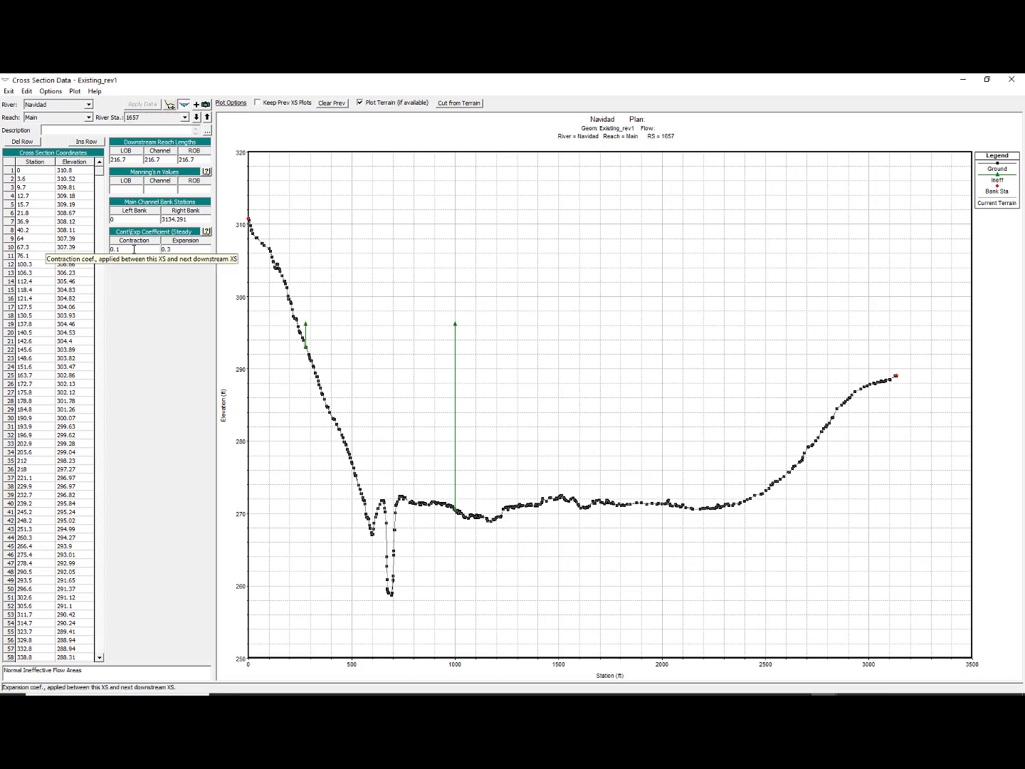
left_click(134, 249)
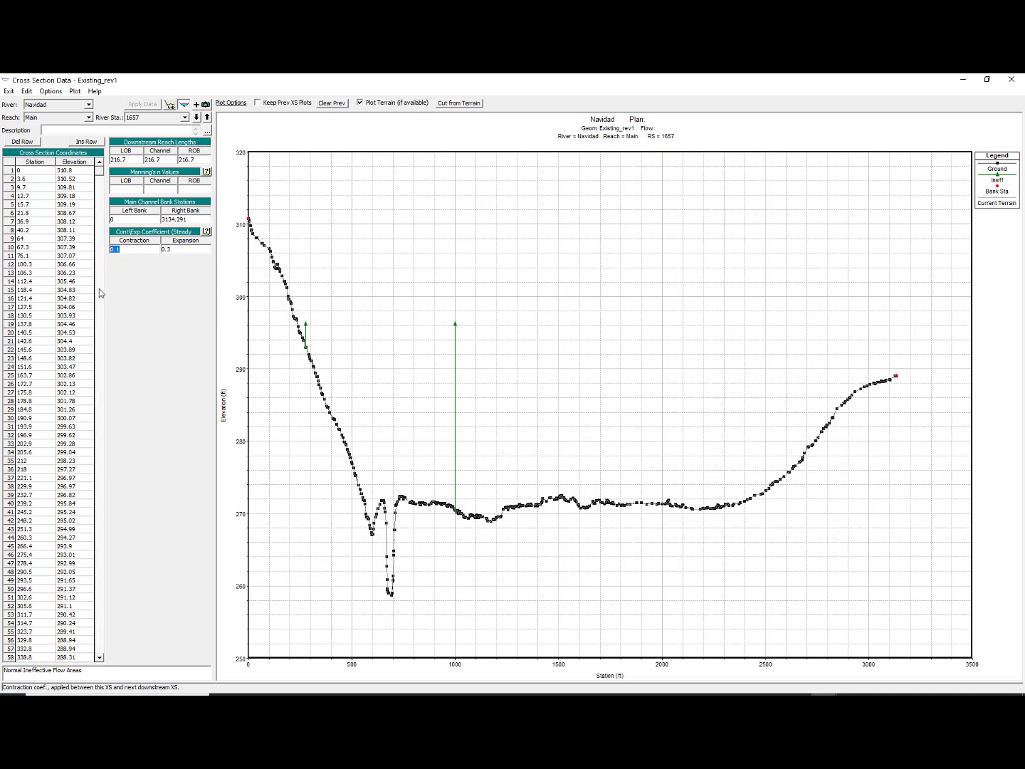
type("0.35")
key("BackSpace")
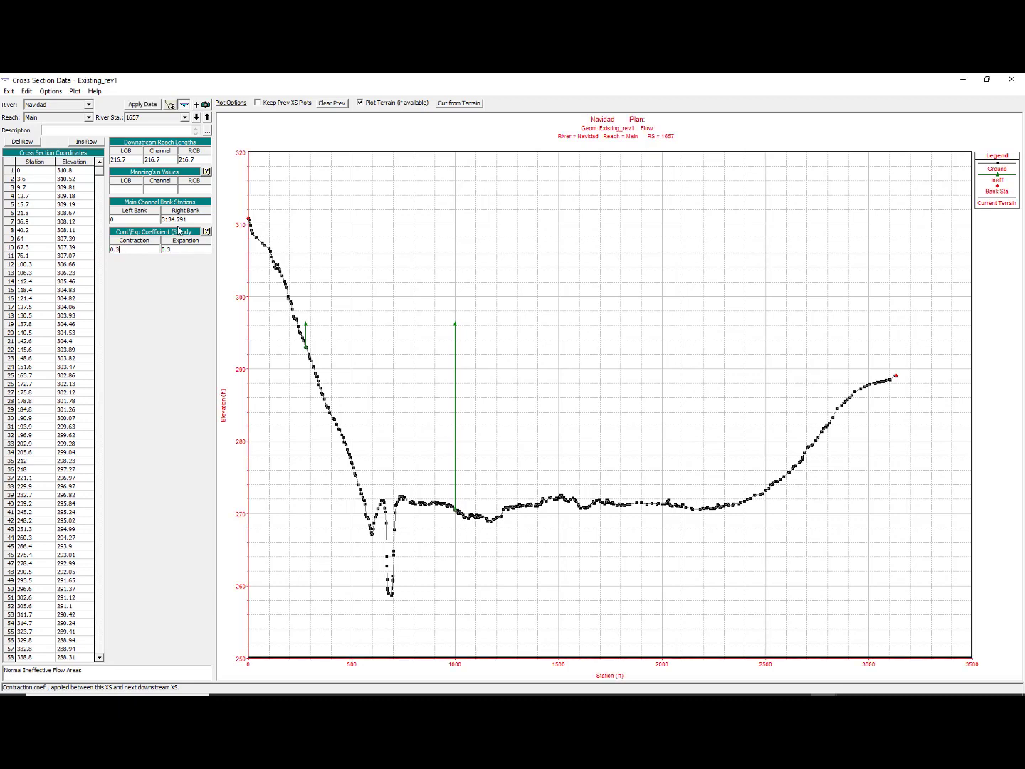
left_click(176, 250)
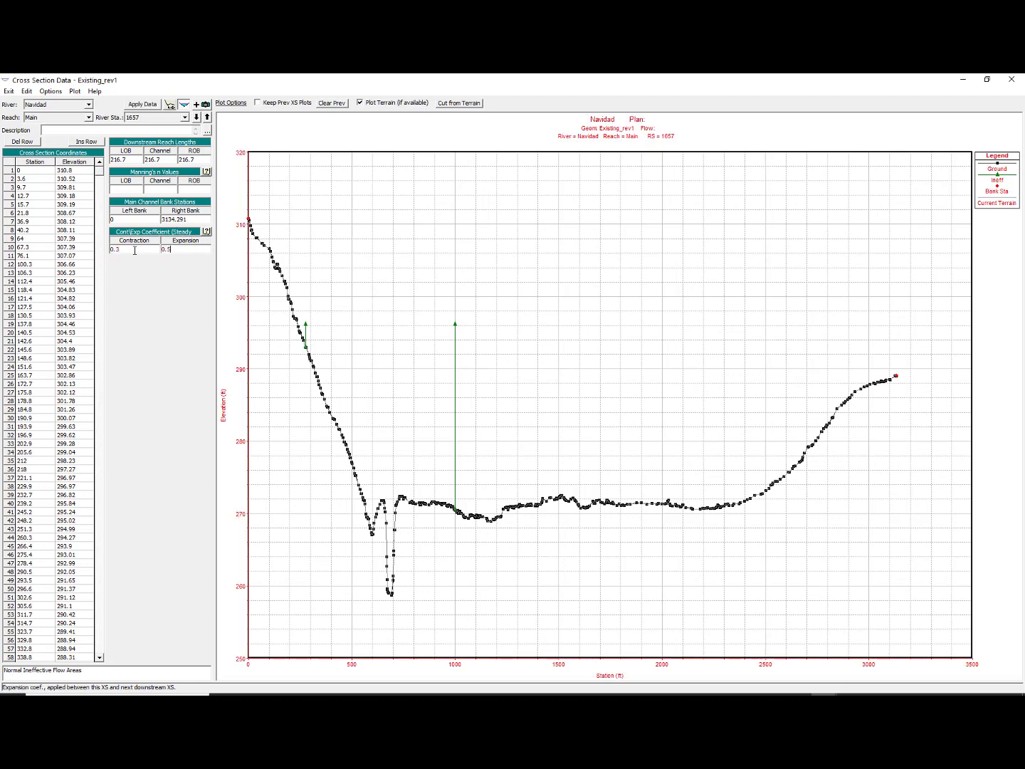
Set the contraction coefficient to 0.3 and the expansion coefficient to 0.5 for cross section 1440.
left_click(197, 118)
left_click(117, 250)
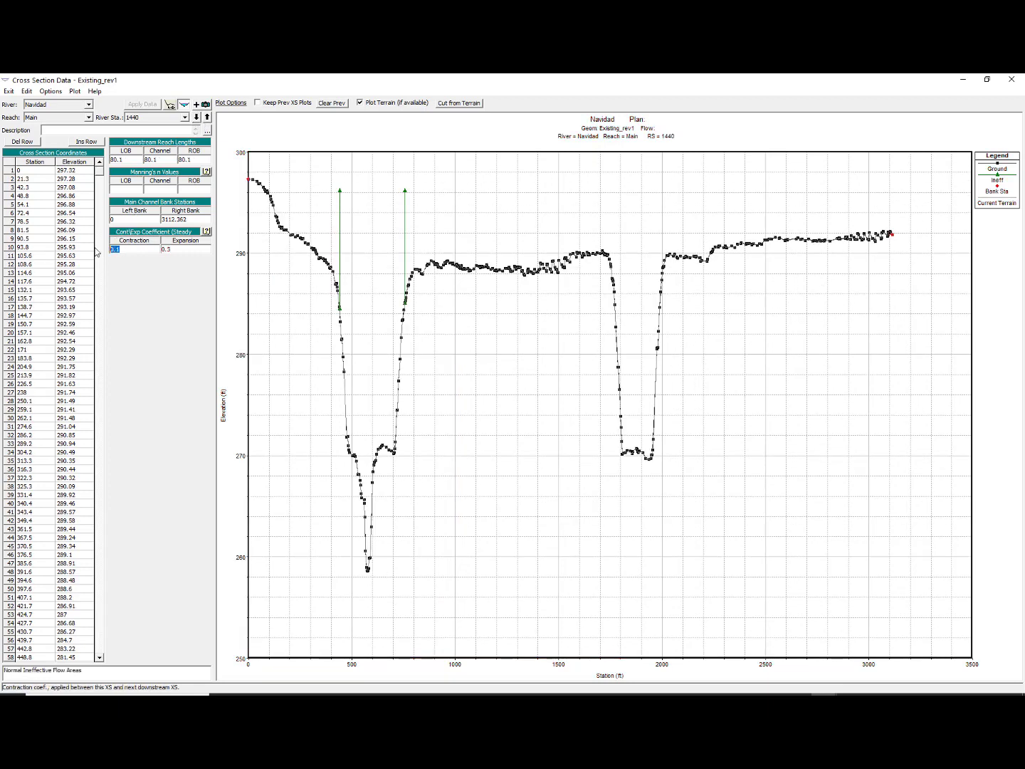
type("0.3")
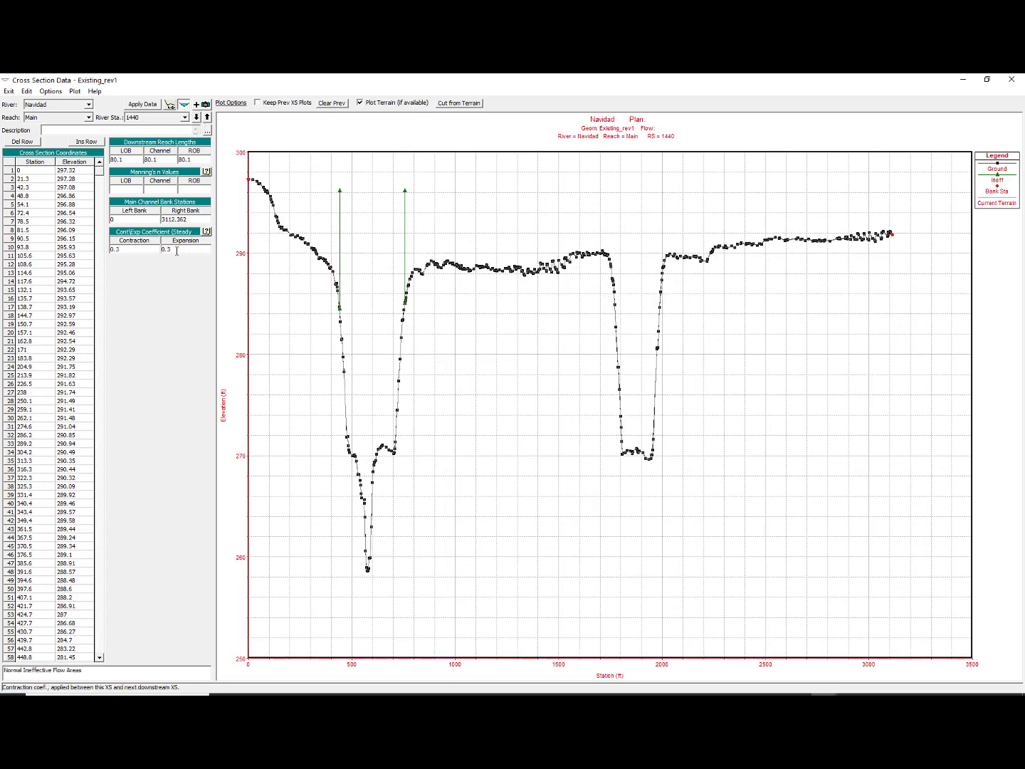
left_click(176, 250)
type("0.5")
Set contraction 0.3 and expansion 0.5 for cross section 1360, and advance to cross section 1017.
left_click(197, 118)
left_click(128, 251)
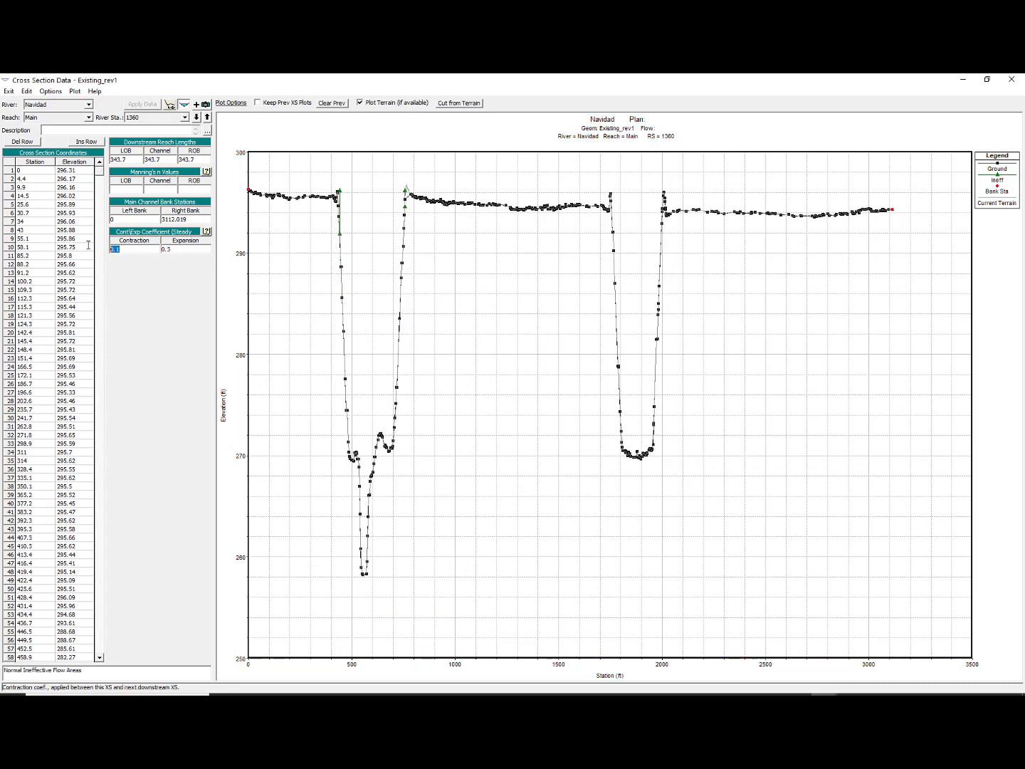
type("0.3")
key("Tab")
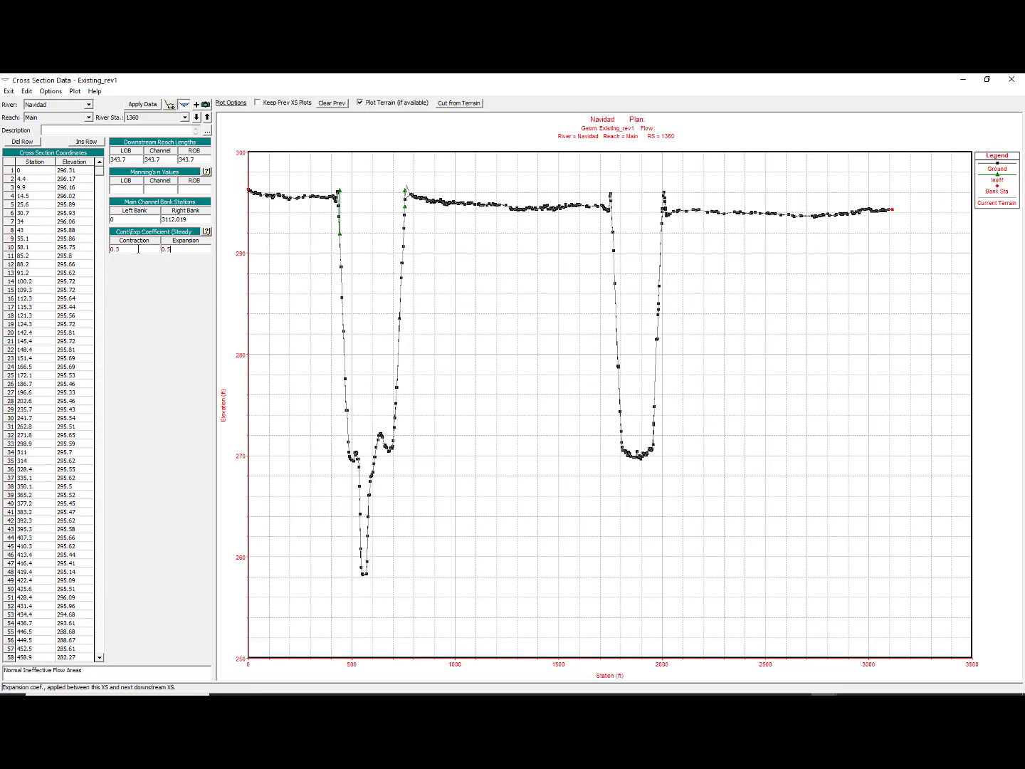
left_click(197, 117)
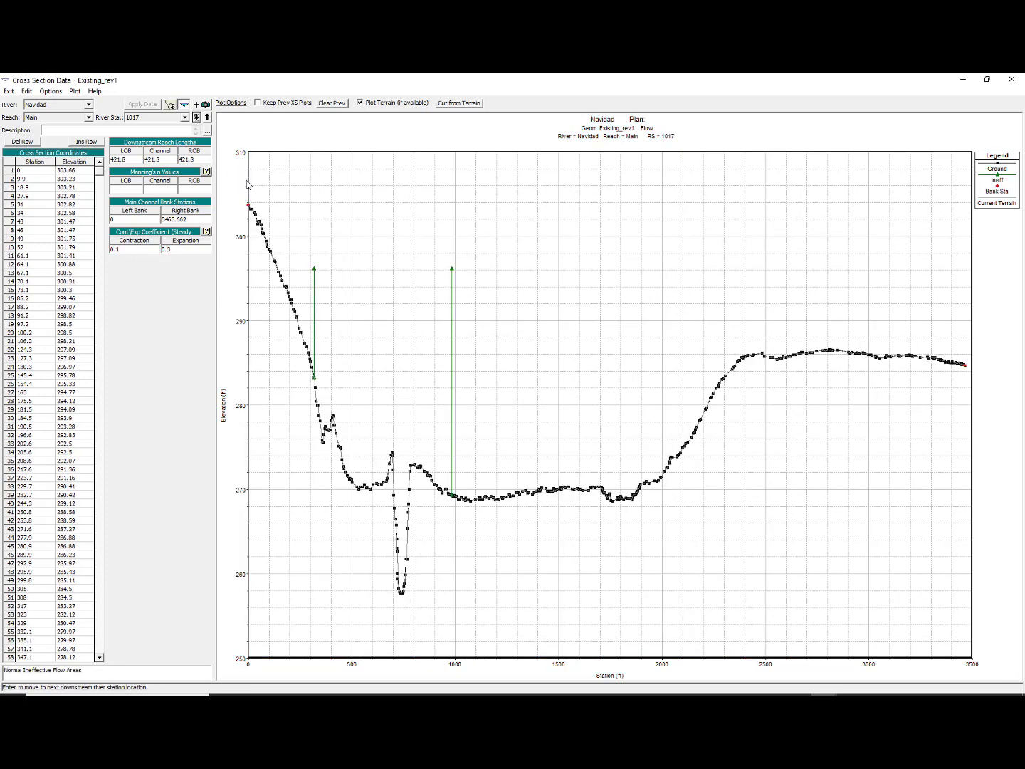
Set the contraction coefficient to 0.3 and expansion to 0.5 for cross section 1017, and save the geometry data.
left_click(155, 249)
type("0.3")
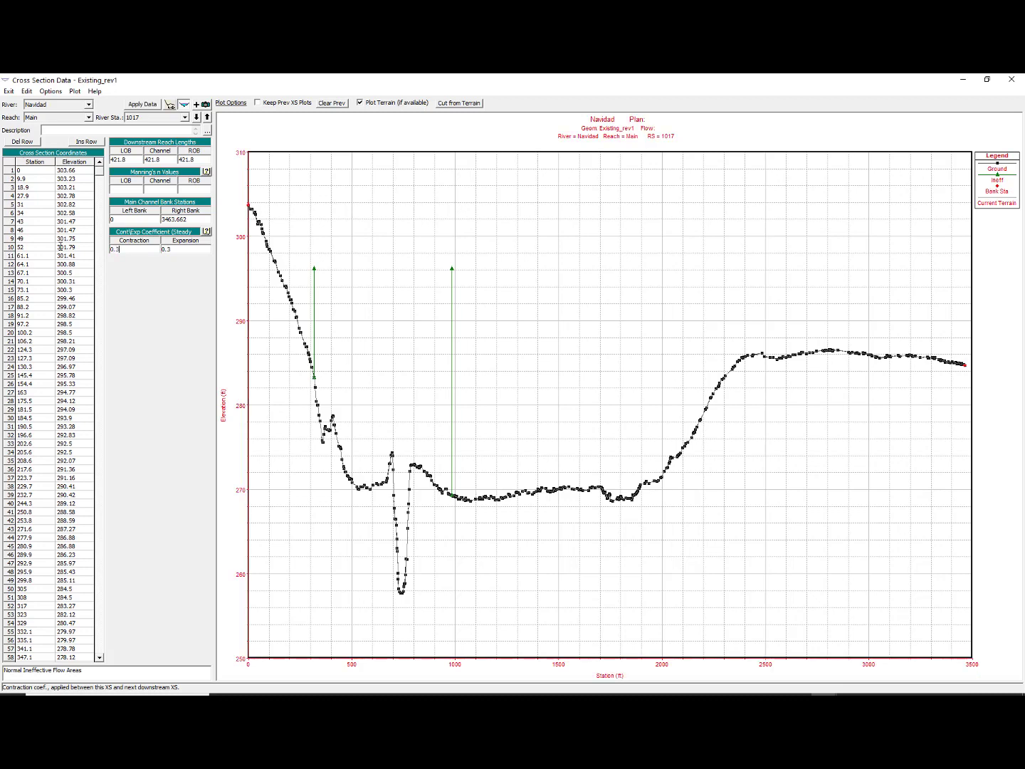
left_click(176, 249)
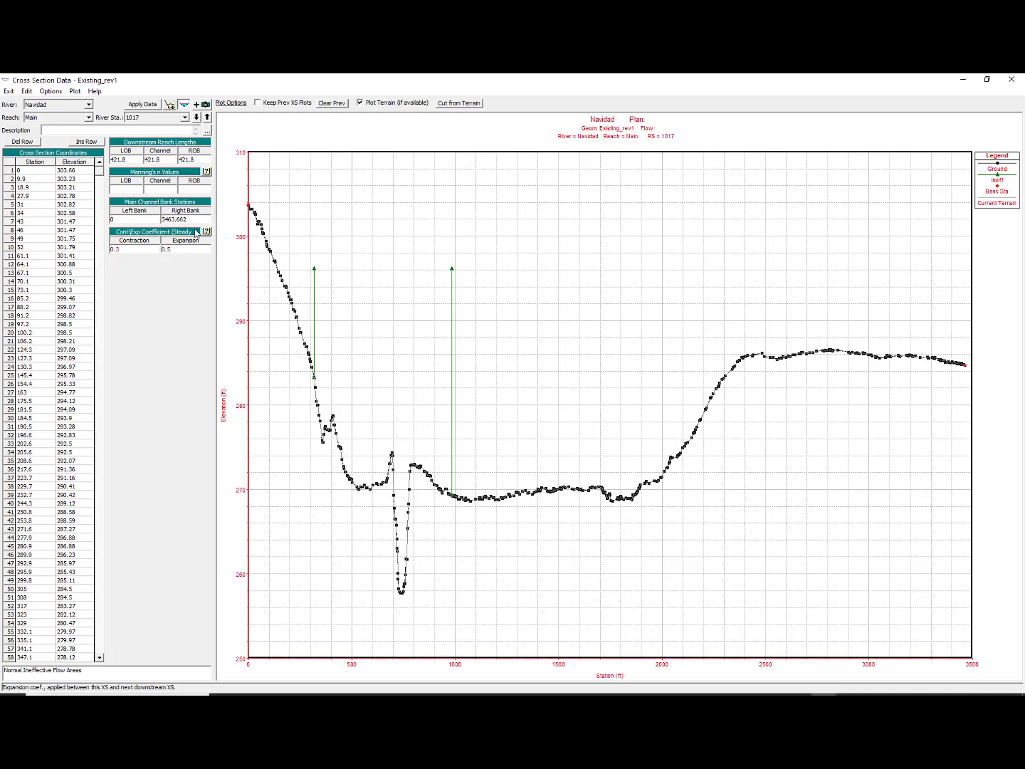
left_click(142, 105)
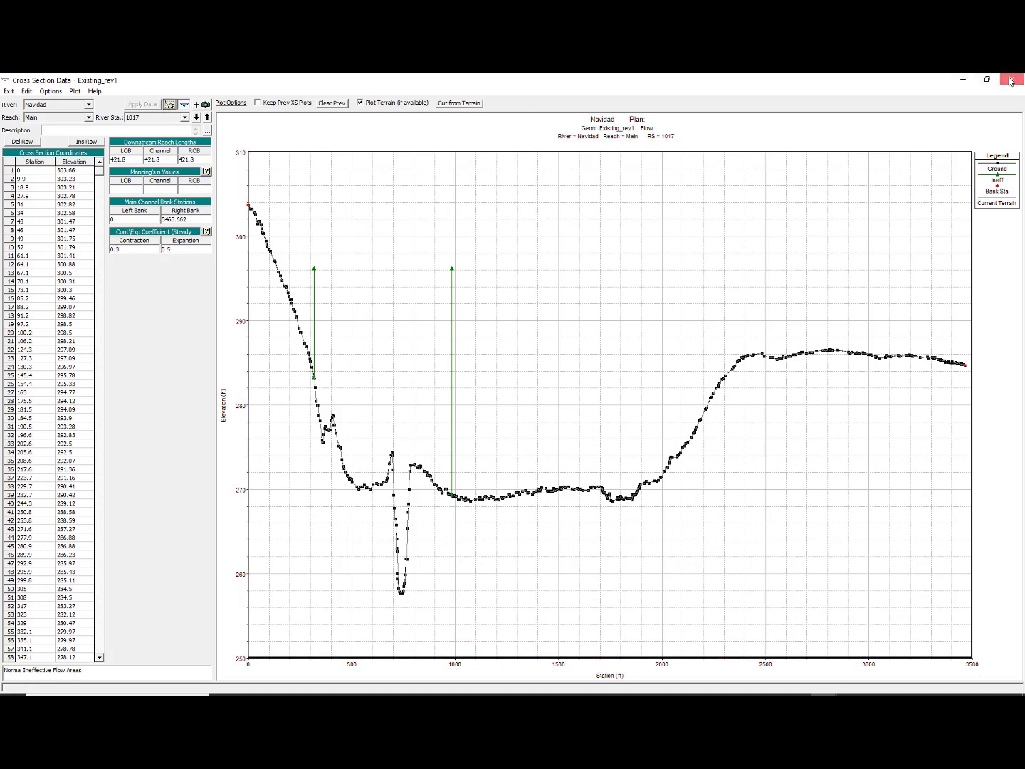
left_click(1011, 79)
left_click(8, 91)
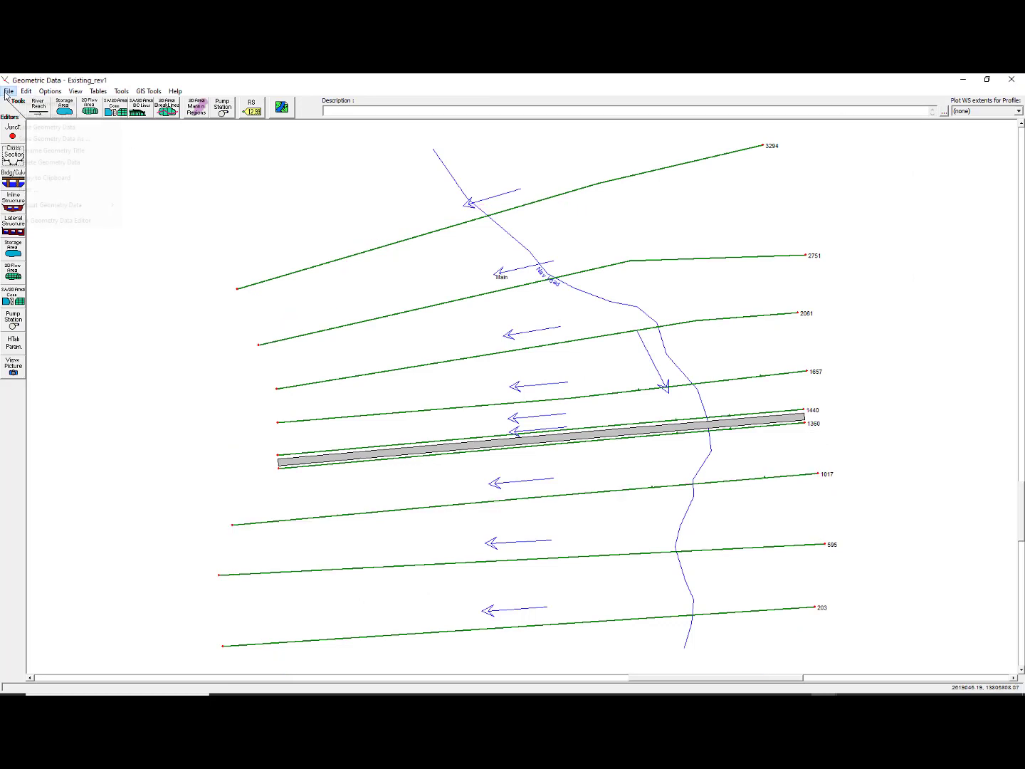
left_click(26, 128)
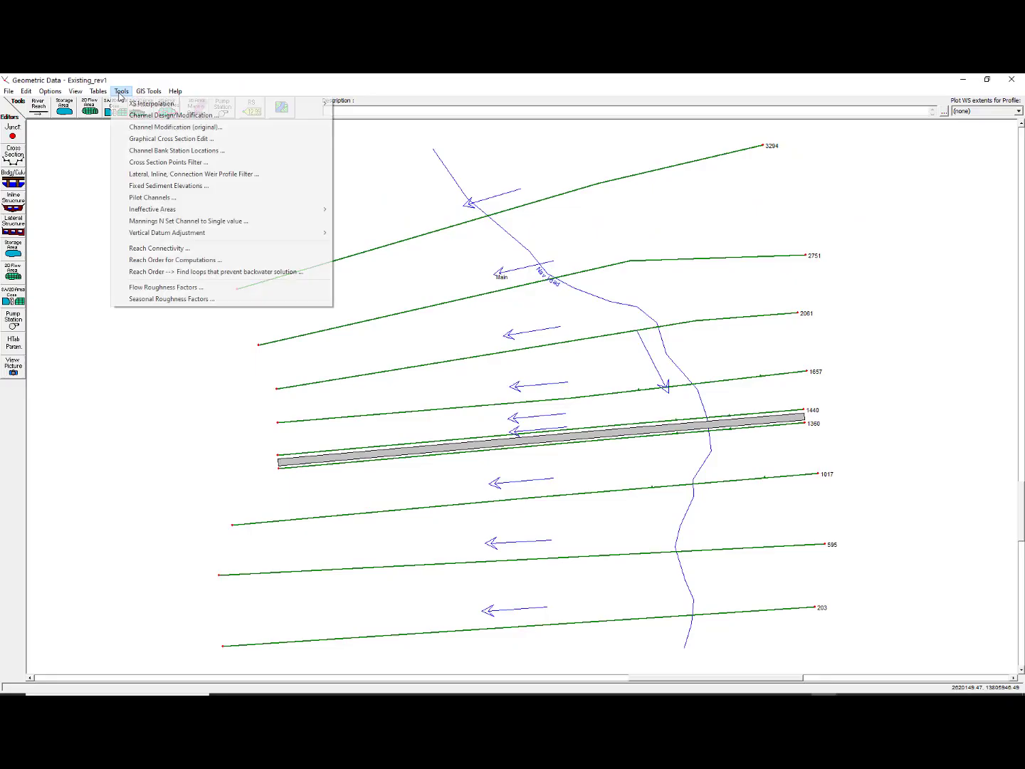
Set all three Manning's n values to 0.060 for every cross section from 3294 to 203.
left_click(97, 91)
left_click(97, 91)
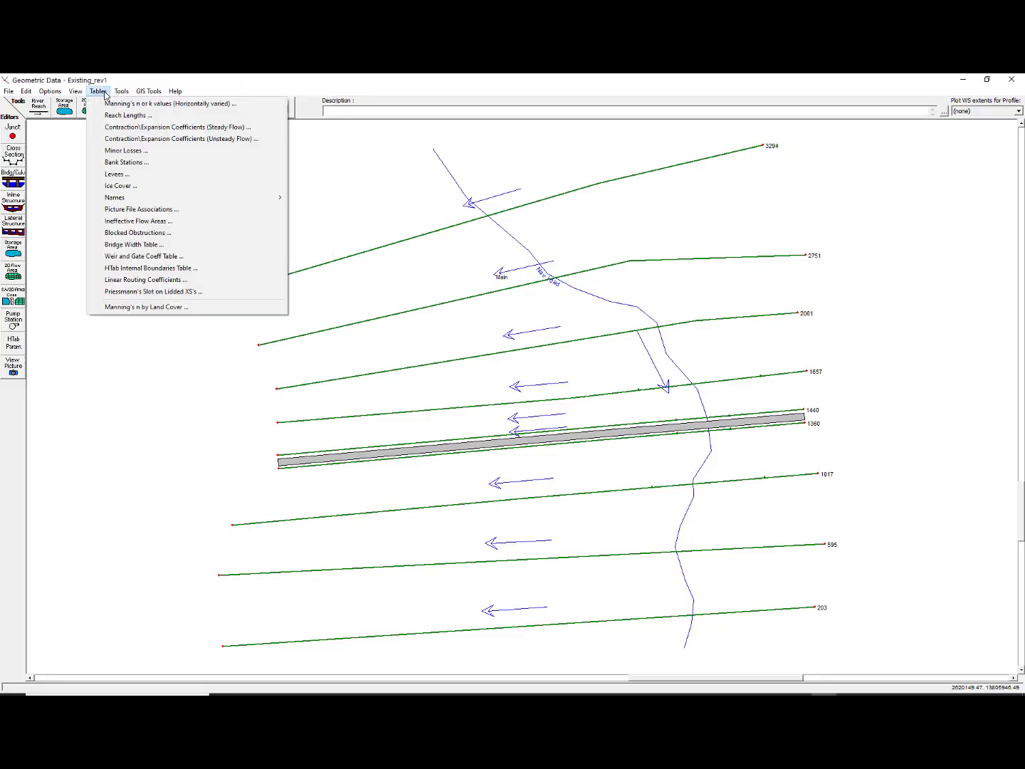
left_click(108, 103)
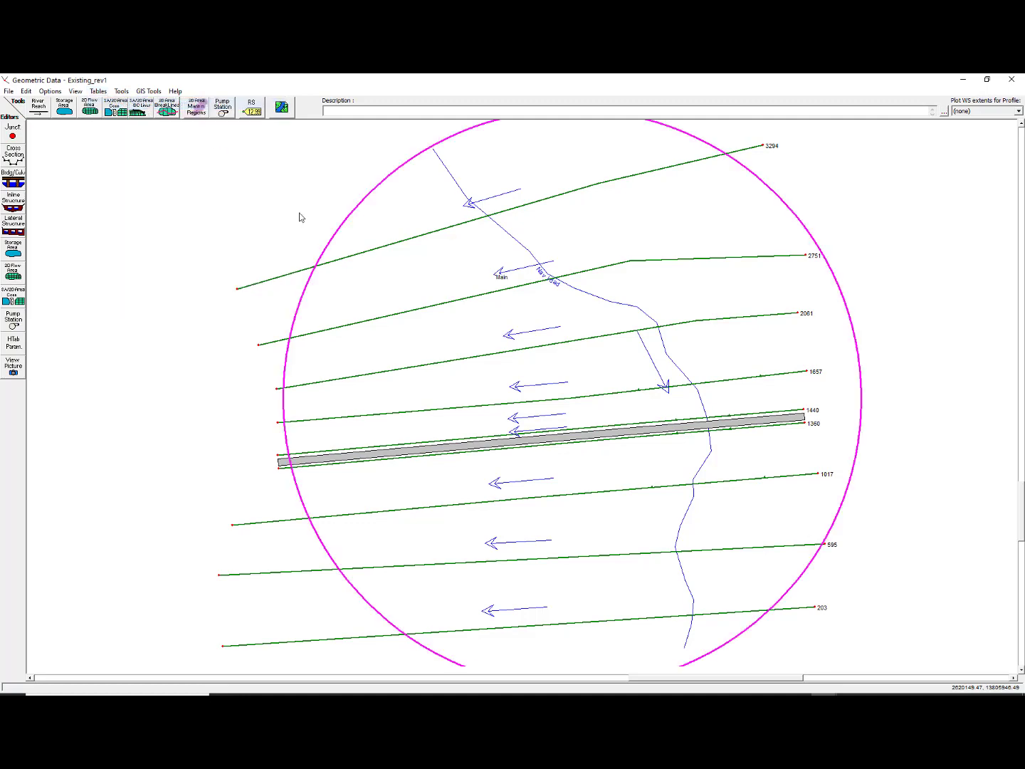
left_click_drag(609, 322, 705, 393)
left_click(590, 294)
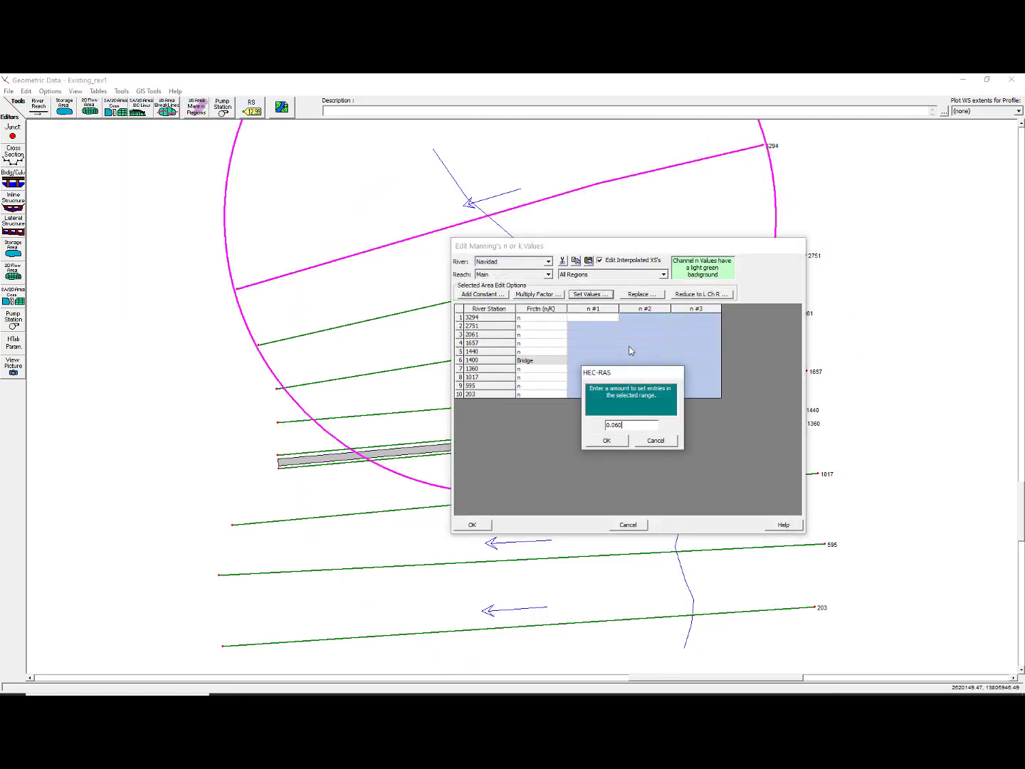
left_click(606, 441)
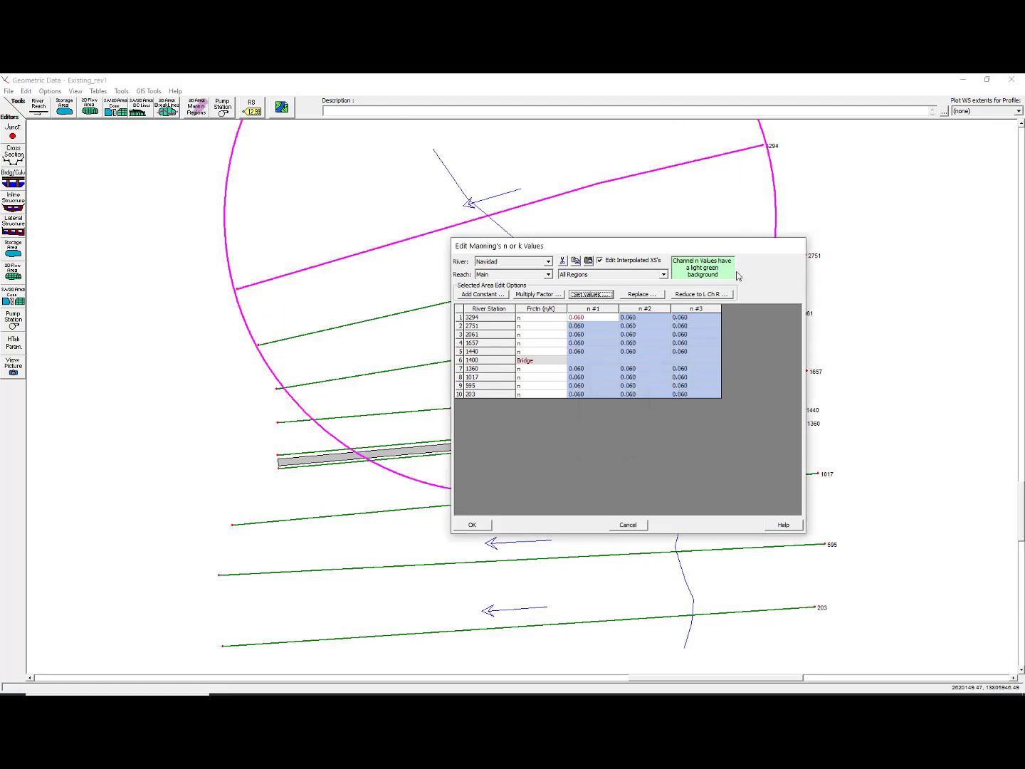
left_click(474, 525)
Save the Existing_rev1 geometry data and close the geometry editor.
left_click(8, 92)
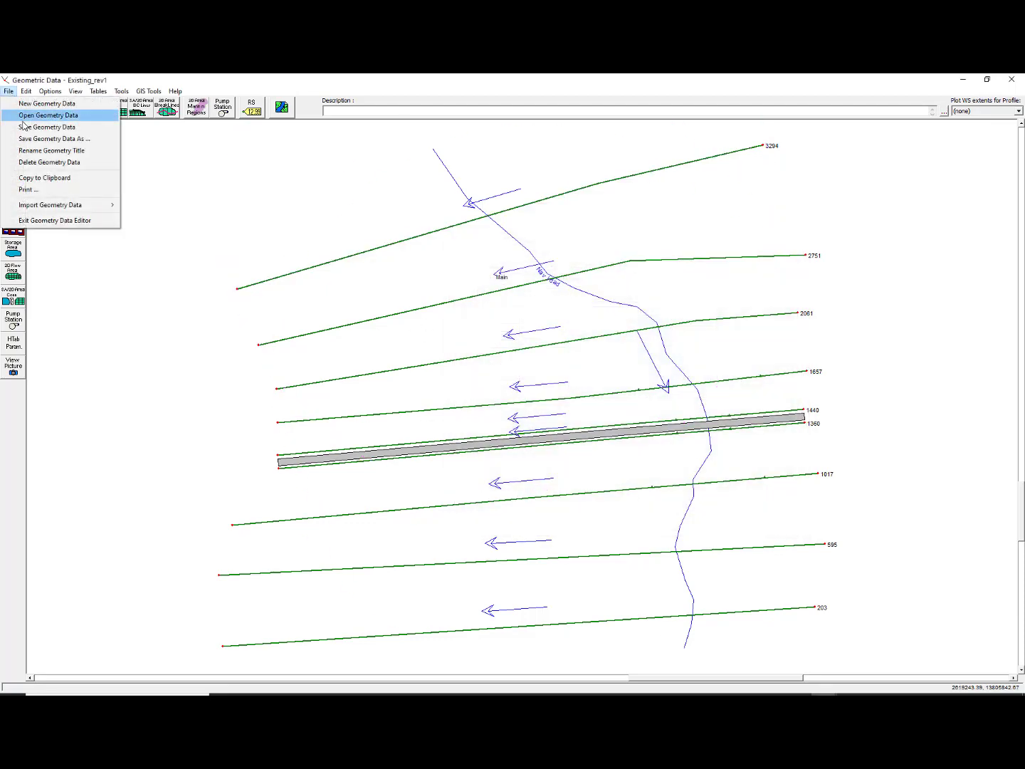
left_click(25, 127)
left_click(1011, 79)
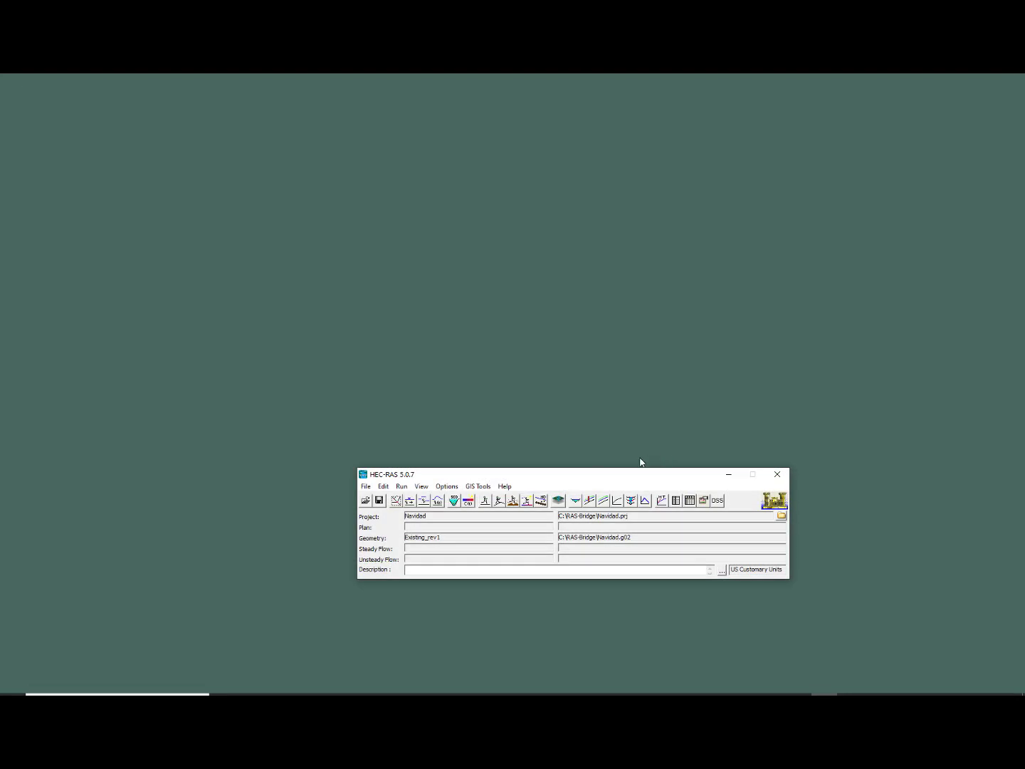
Open the steady flow data and enter a flow of 20000 cfs for profile PF 1 at river station 3294.
left_click_drag(592, 470, 548, 246)
left_click(365, 276)
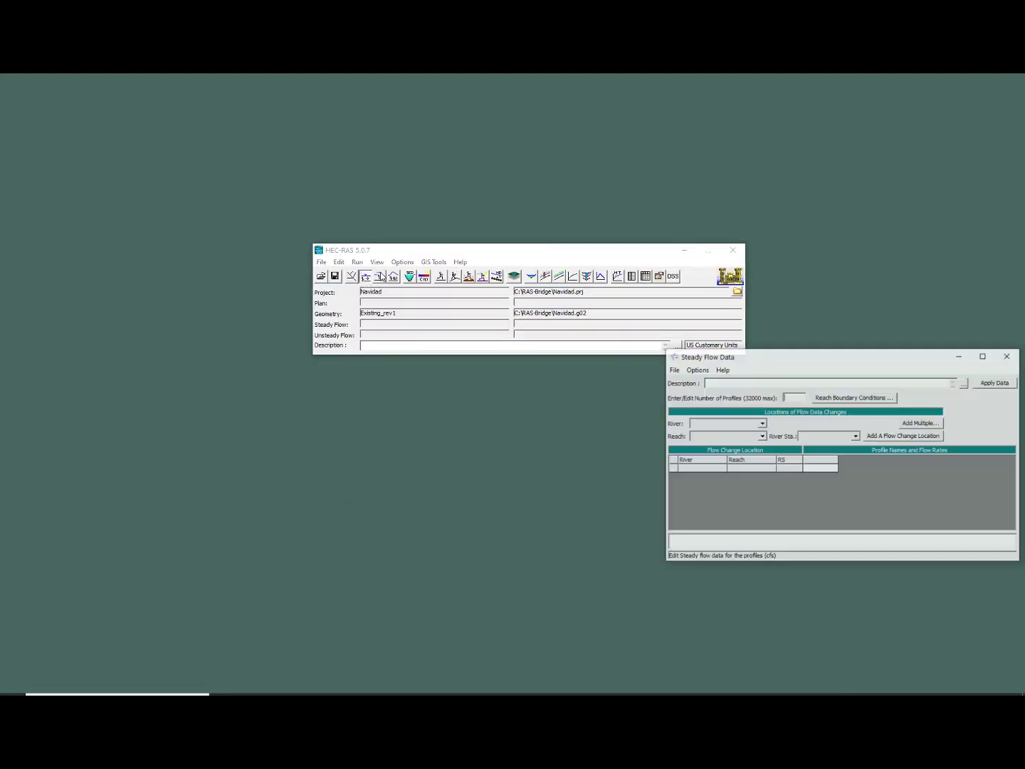
left_click_drag(761, 355, 379, 284)
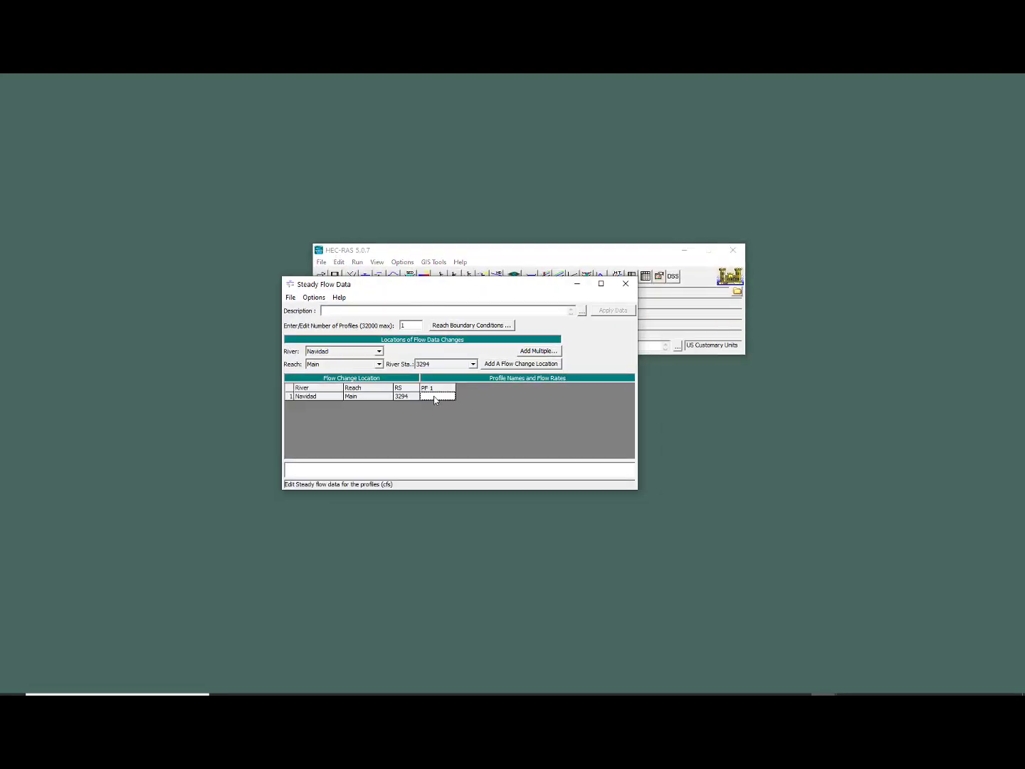
left_click(433, 396)
type("20000")
Assign a normal depth downstream boundary condition to the Main reach for all profiles.
left_click(471, 325)
left_click(521, 358)
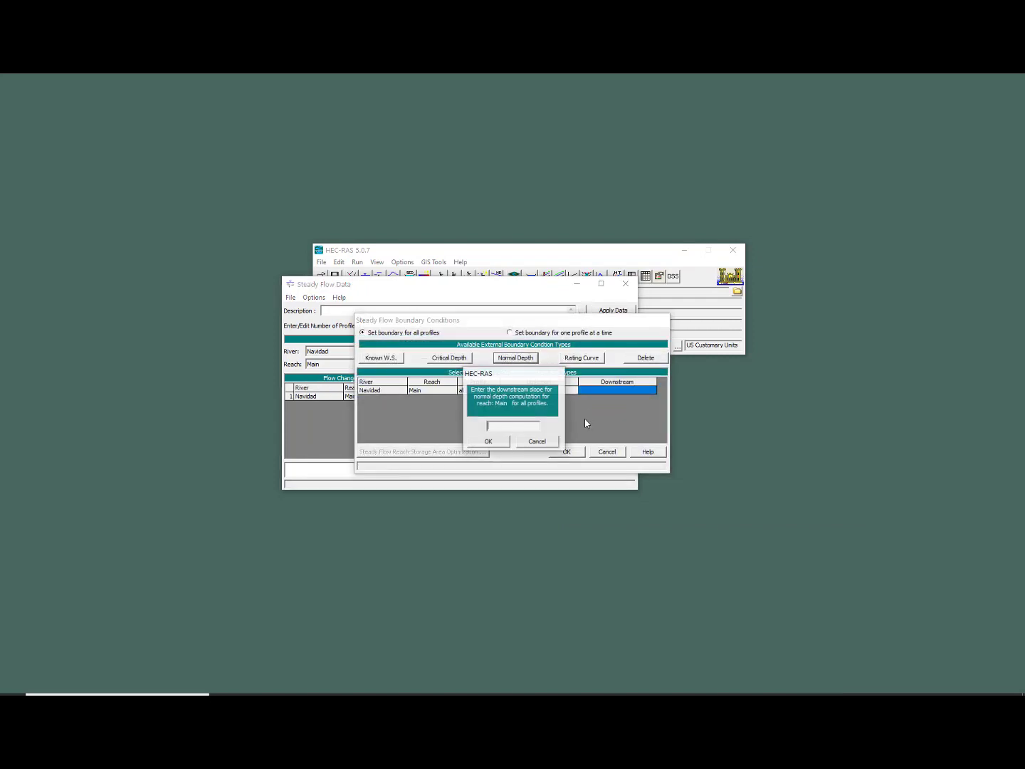
left_click(491, 441)
left_click(567, 452)
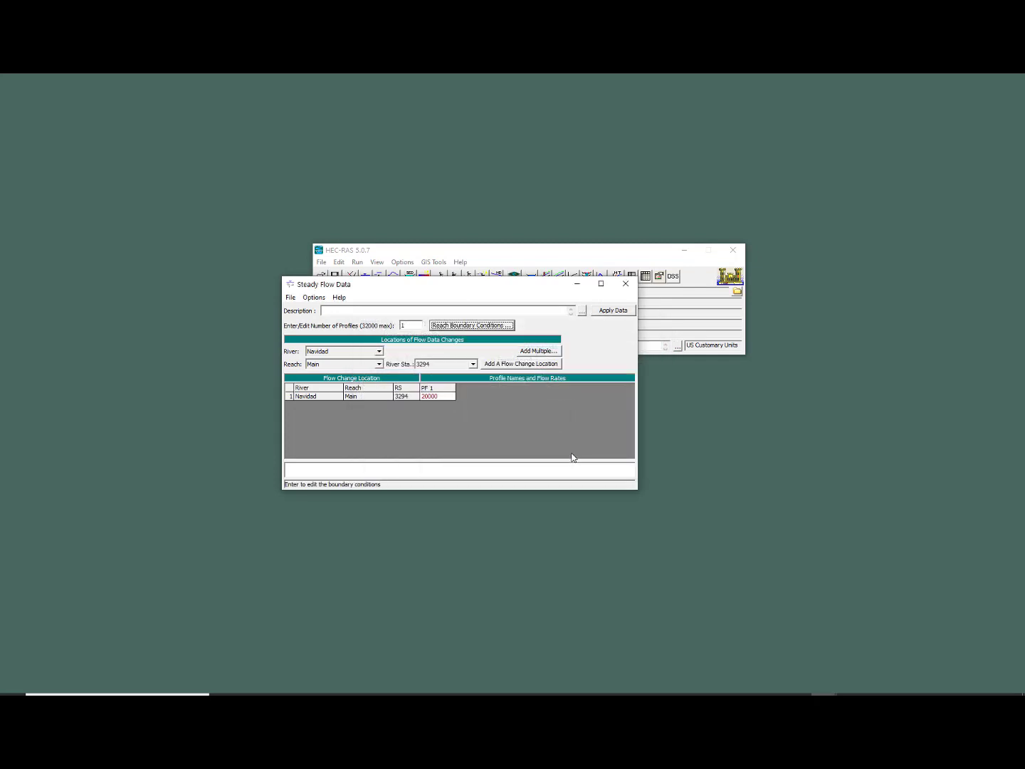
Save the steady flow data with the title temp in the RAS-Bridge folder and exit the flow editor.
left_click(291, 297)
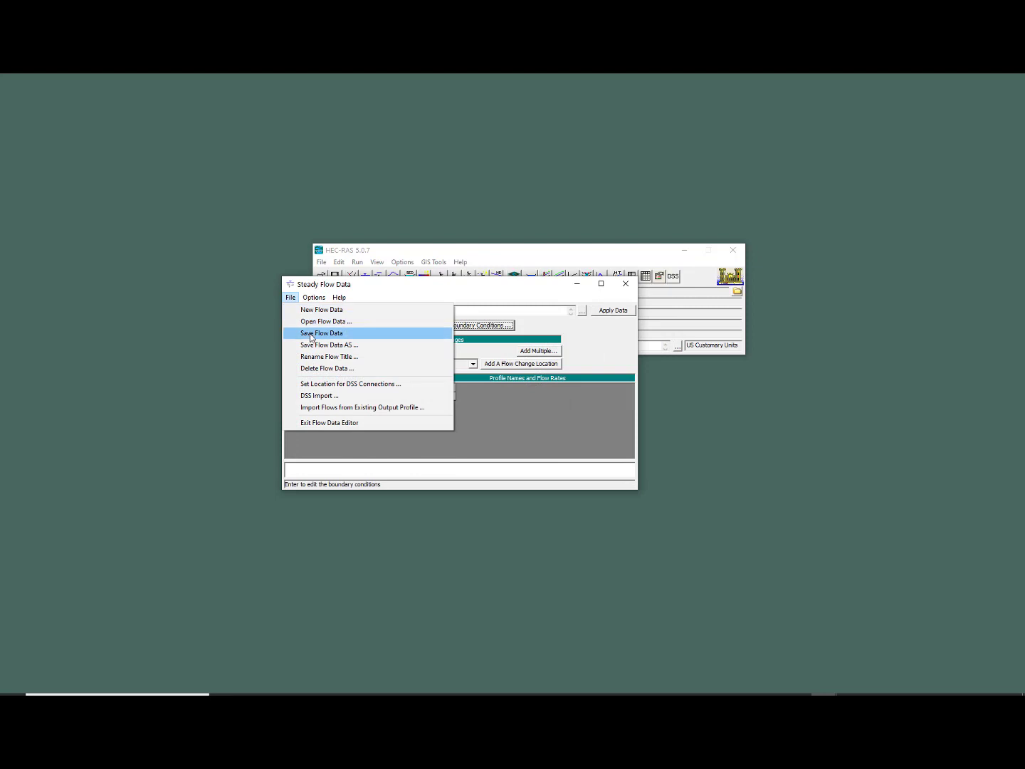
left_click(311, 335)
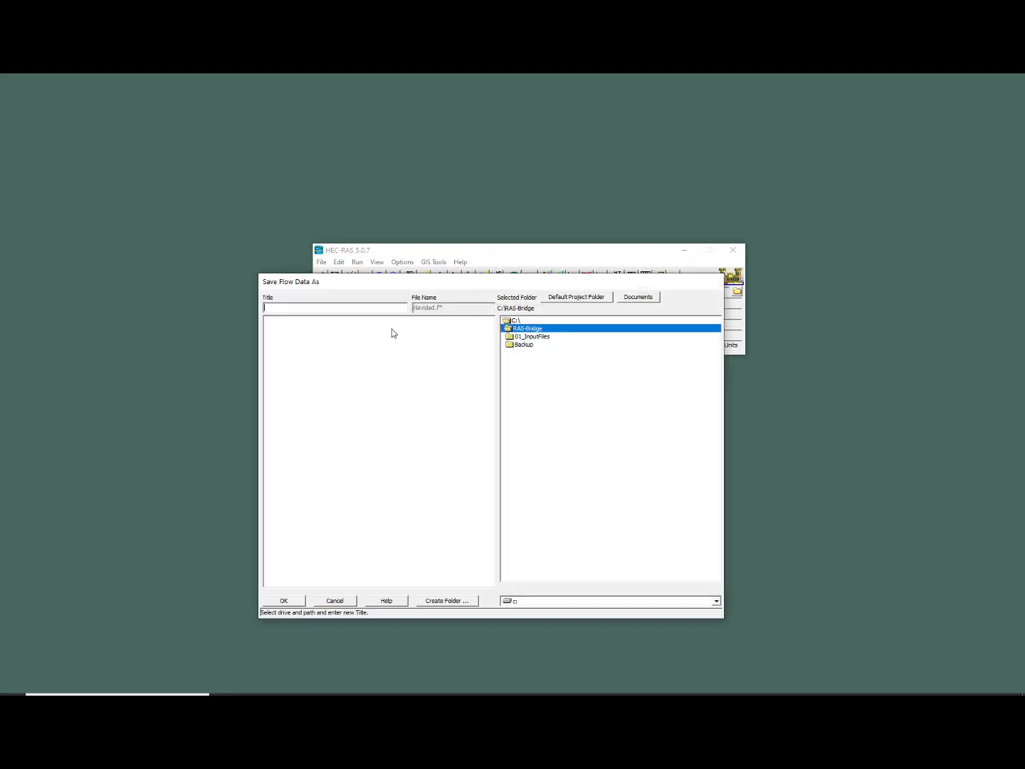
left_click(284, 601)
left_click(291, 297)
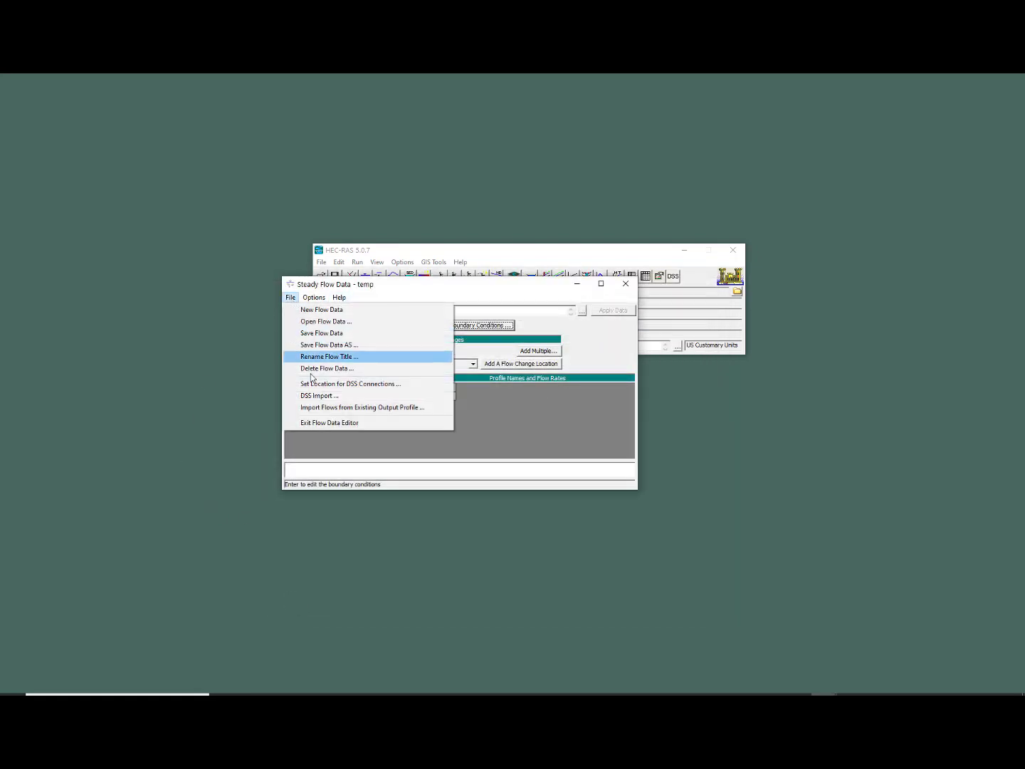
left_click(322, 422)
Create a steady flow plan titled Temp with the short identifier Temp.
left_click(440, 277)
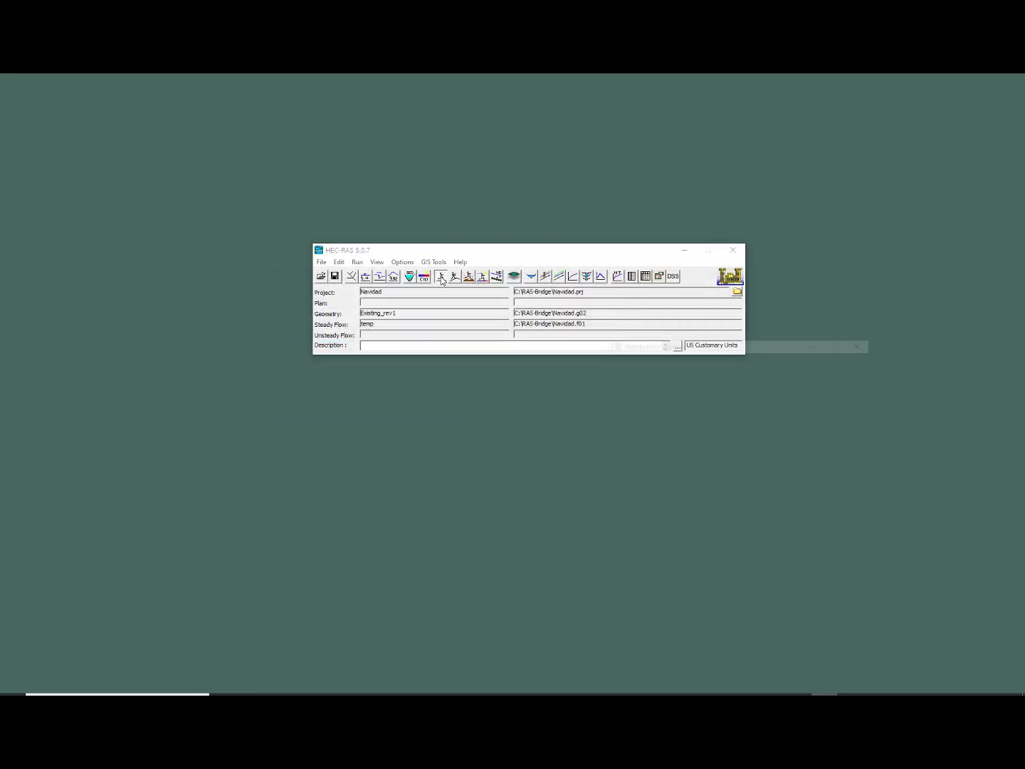
left_click(618, 356)
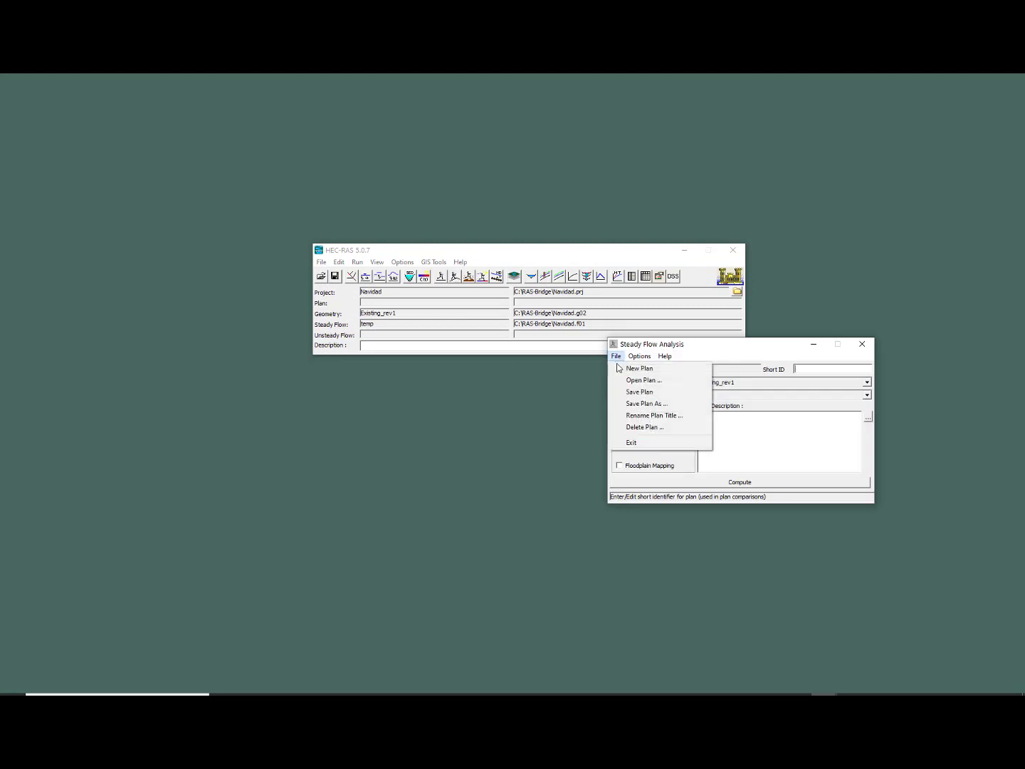
left_click(637, 403)
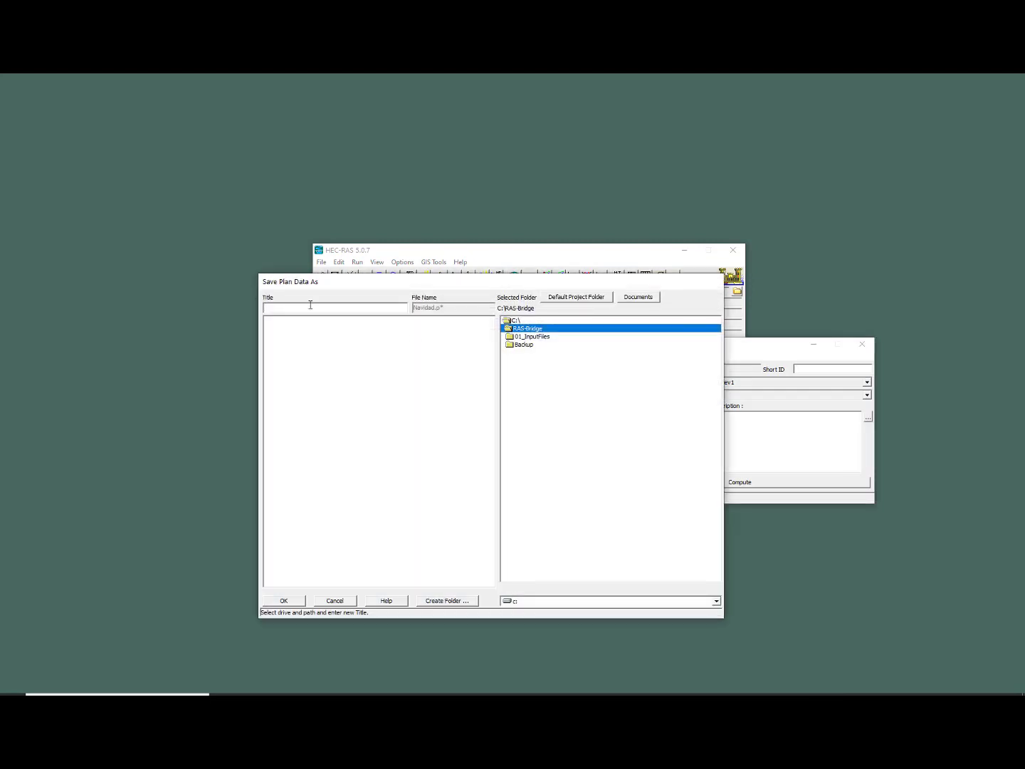
left_click(284, 601)
type("Temp")
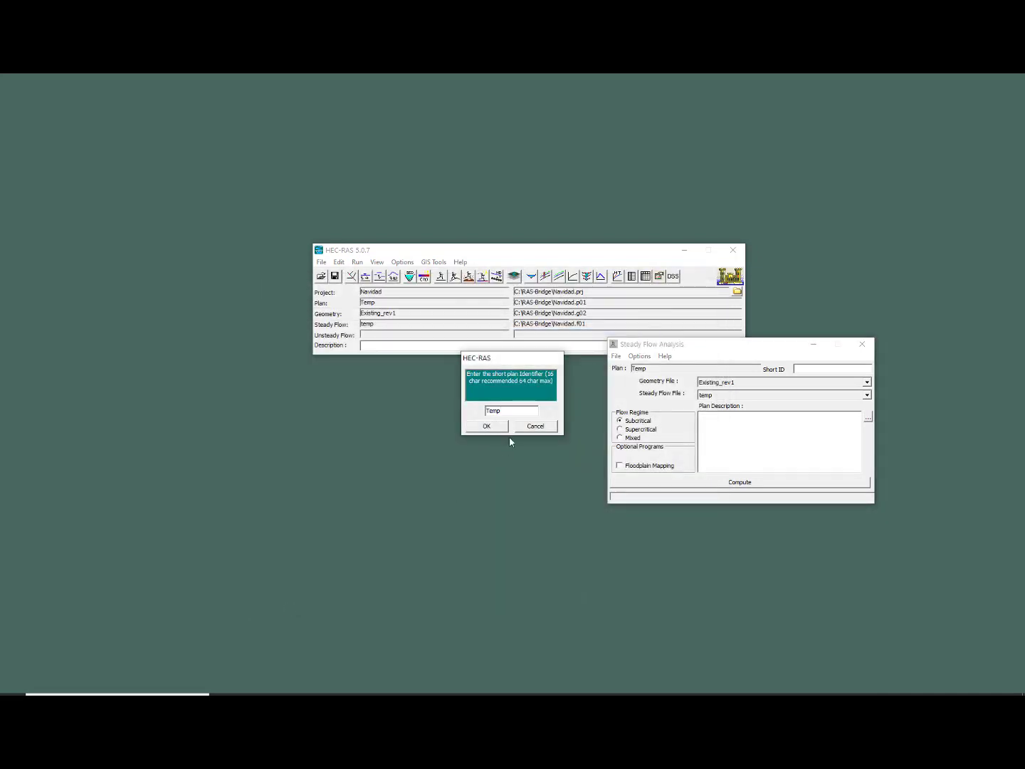
left_click(489, 426)
Run the subcritical steady flow computation for plan Temp and close the analysis windows.
left_click(756, 484)
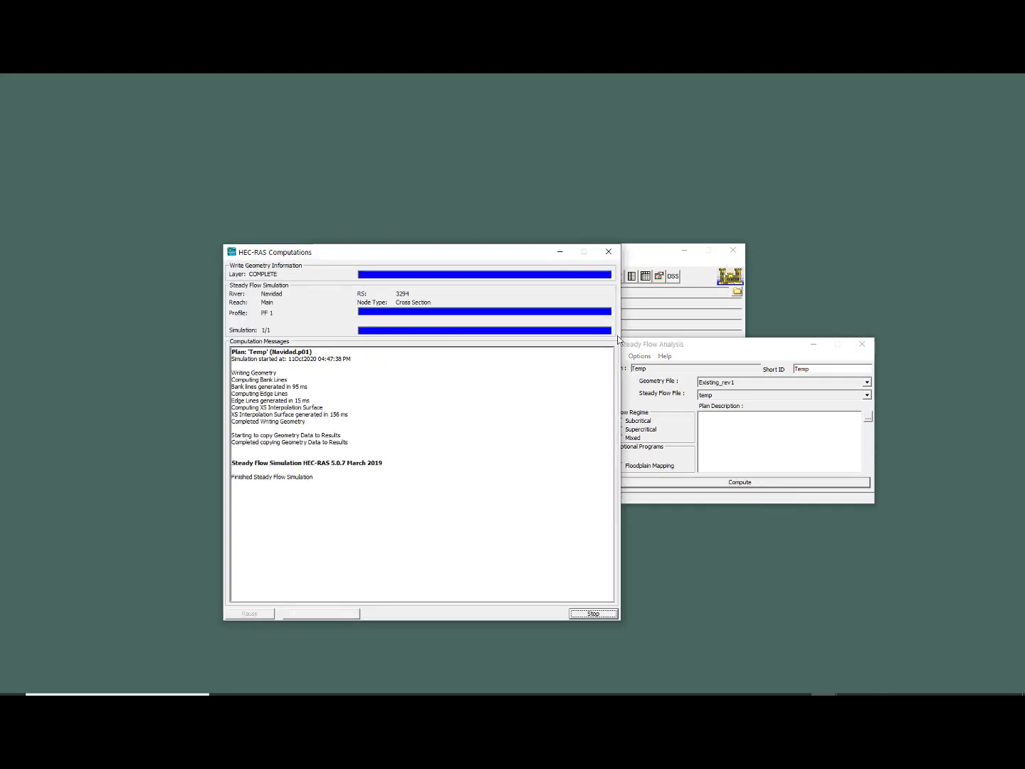
left_click(608, 251)
left_click(862, 344)
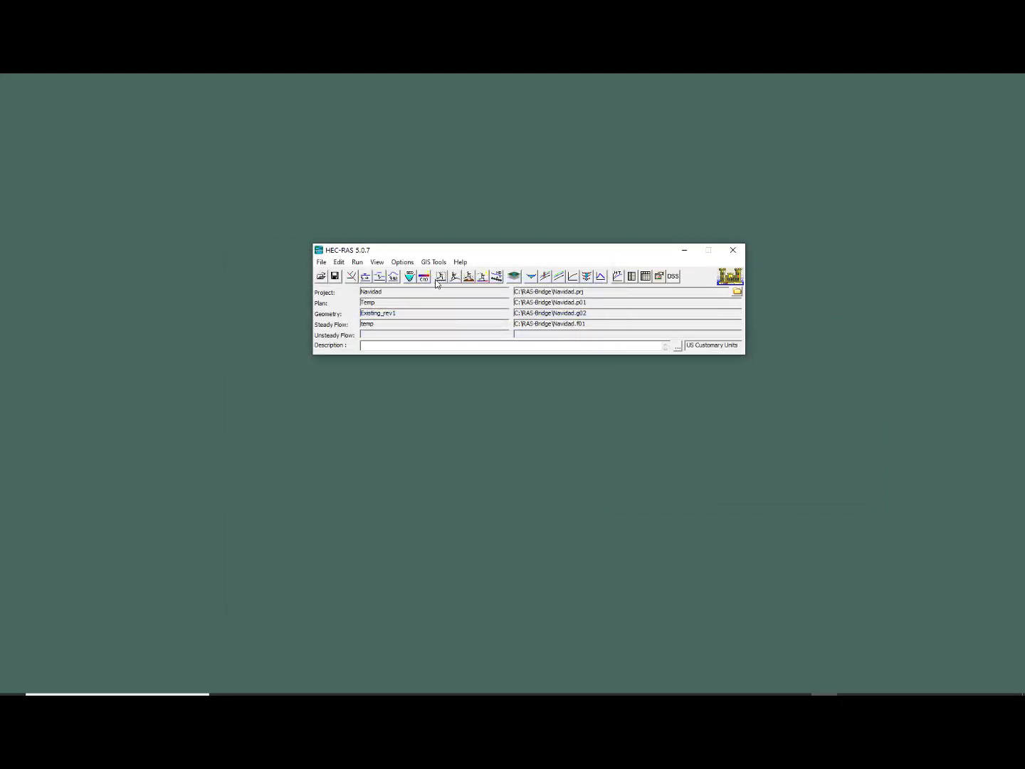
Display the PF 1 depth result of plan Temp over the terrain in RAS Mapper.
left_click(433, 261)
left_click(446, 274)
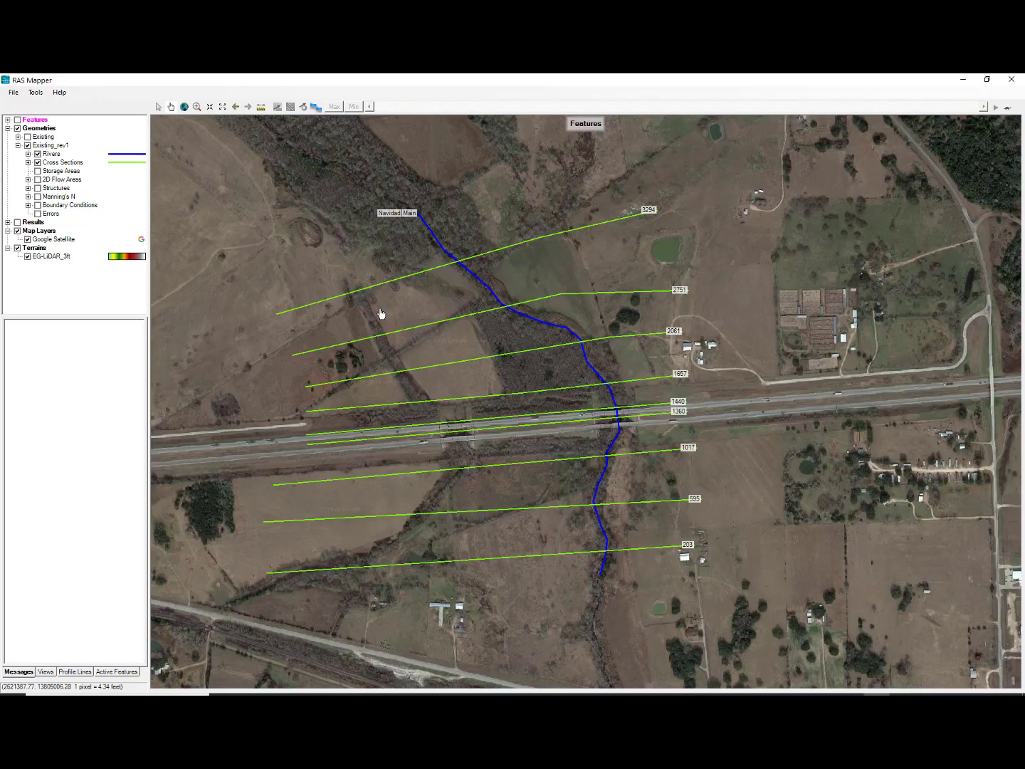
left_click(17, 222)
left_click(8, 222)
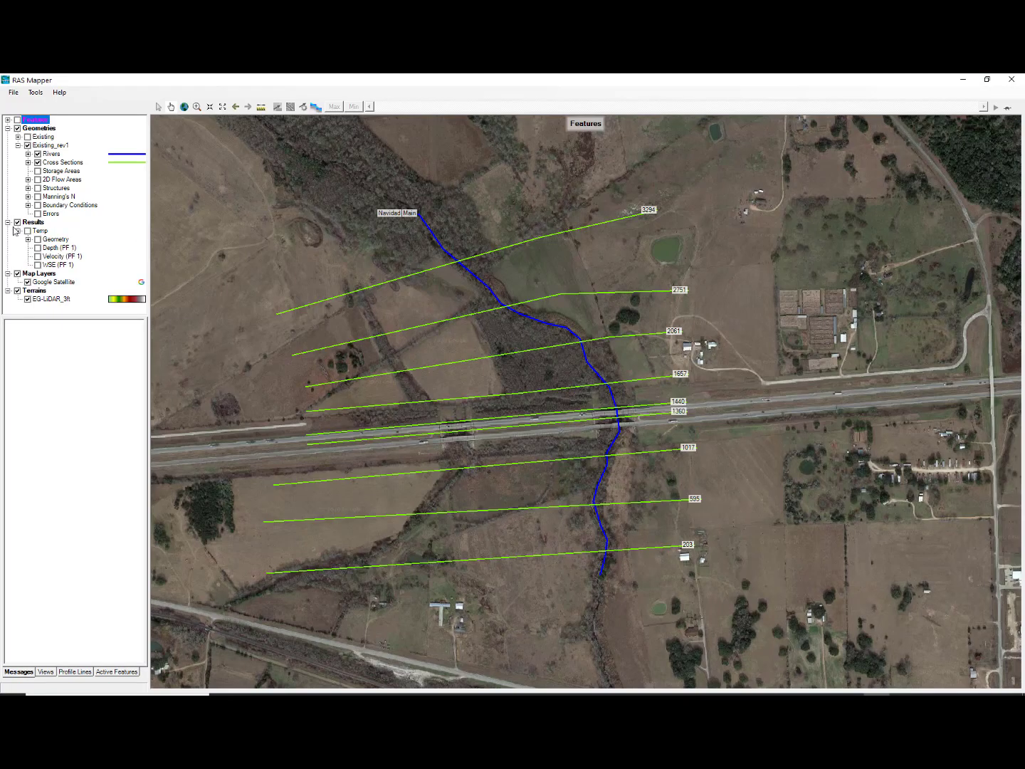
left_click(38, 247)
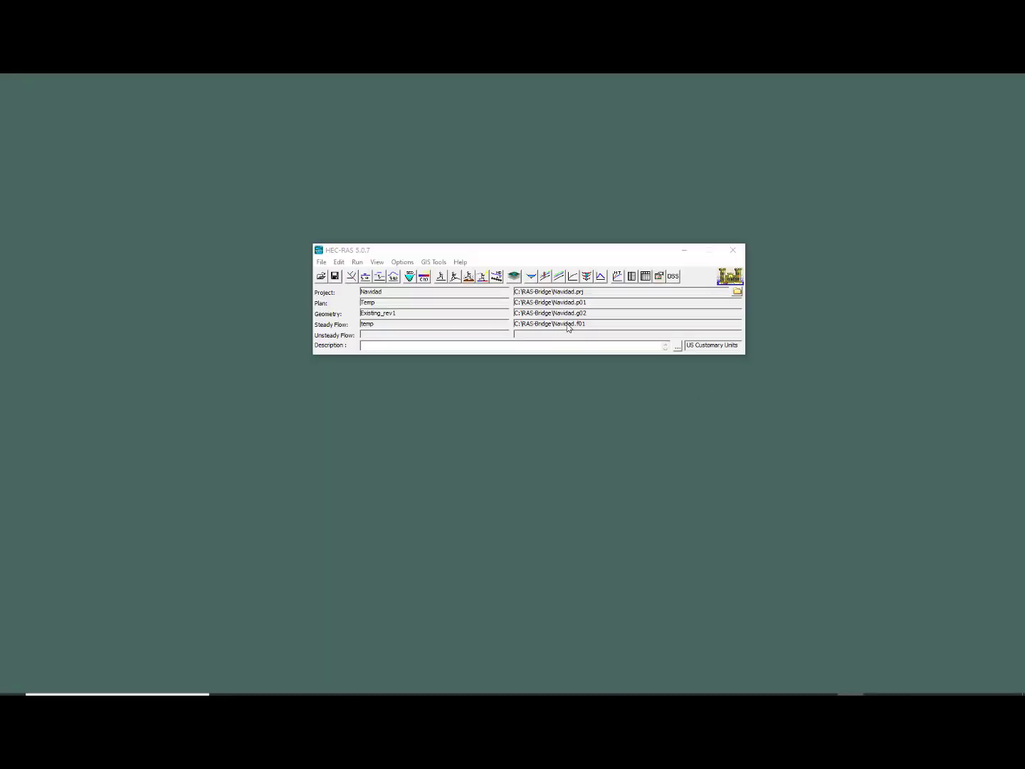
View the water surface profile plot of the Navidad reach at full size, and close it.
left_click(546, 276)
left_click(975, 353)
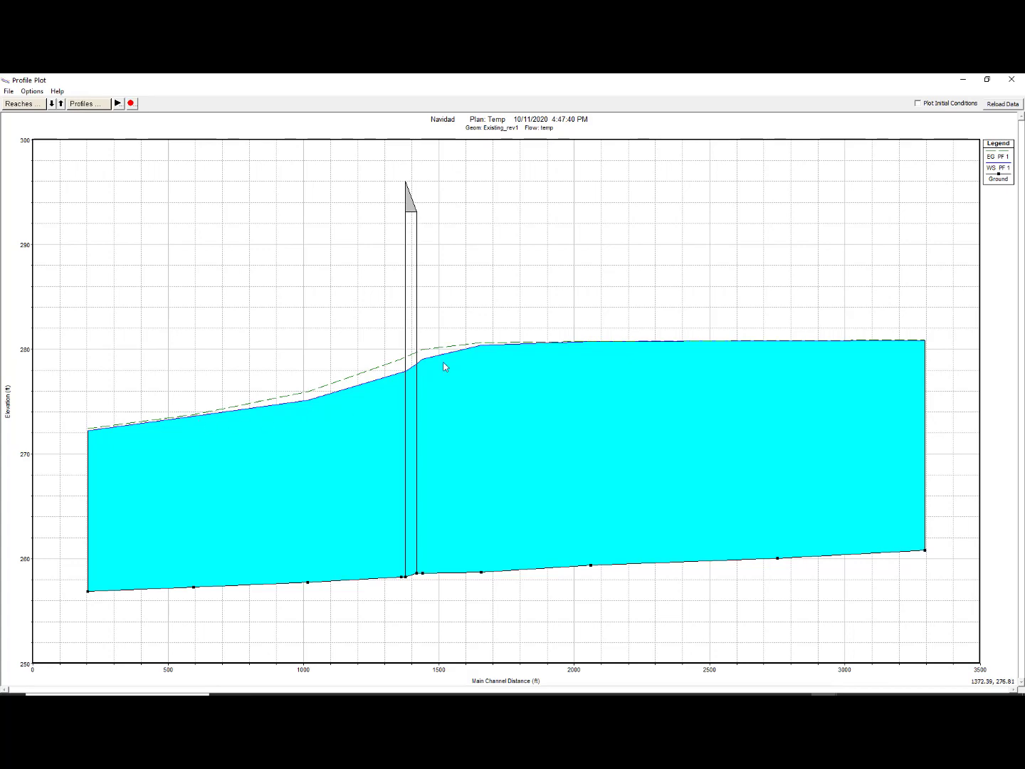
left_click(1009, 80)
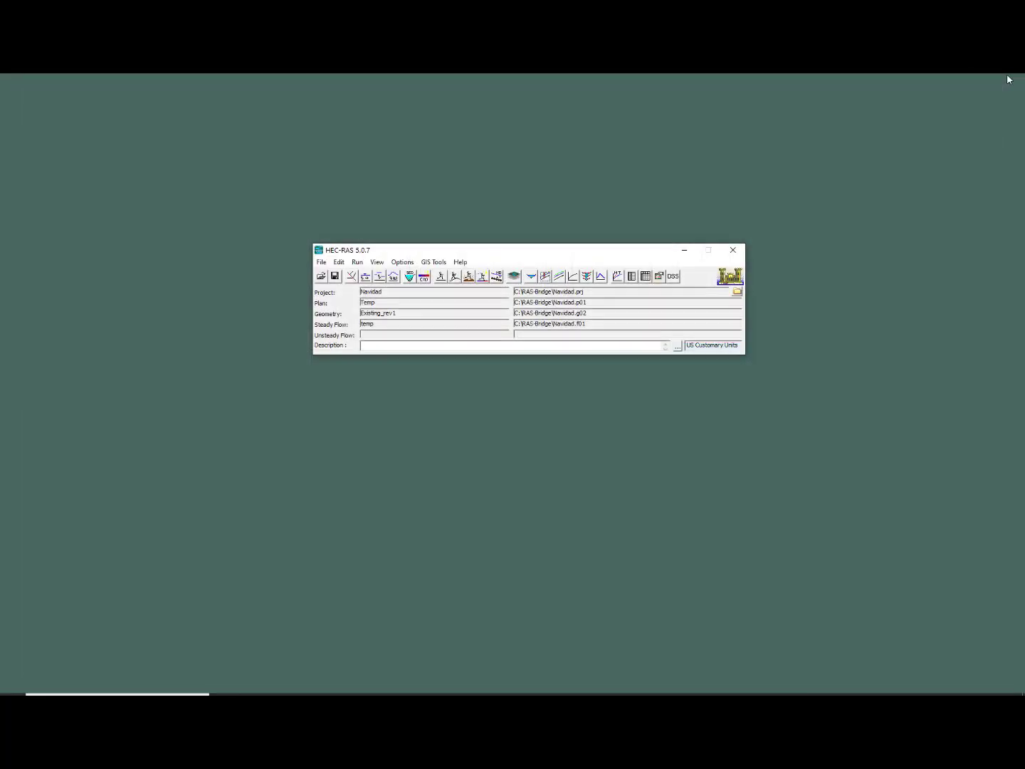
Examine the computed water surface at the upstream and downstream faces of bridge 1400 and at cross section 1360.
left_click(531, 277)
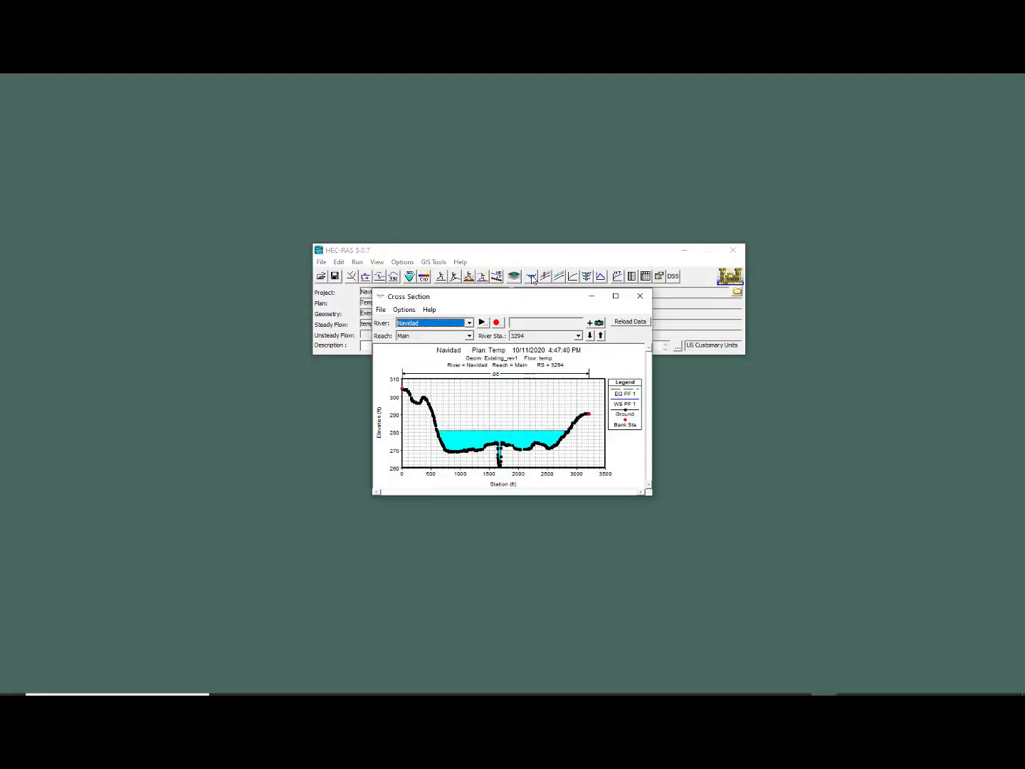
left_click(616, 296)
left_click(206, 117)
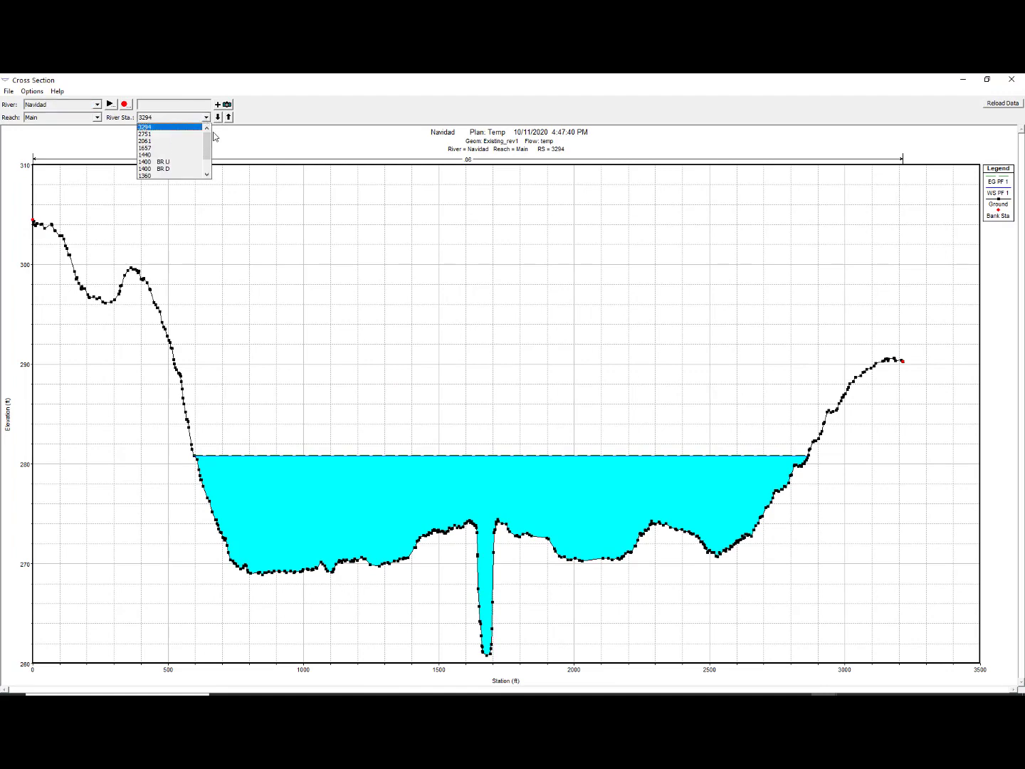
left_click(174, 161)
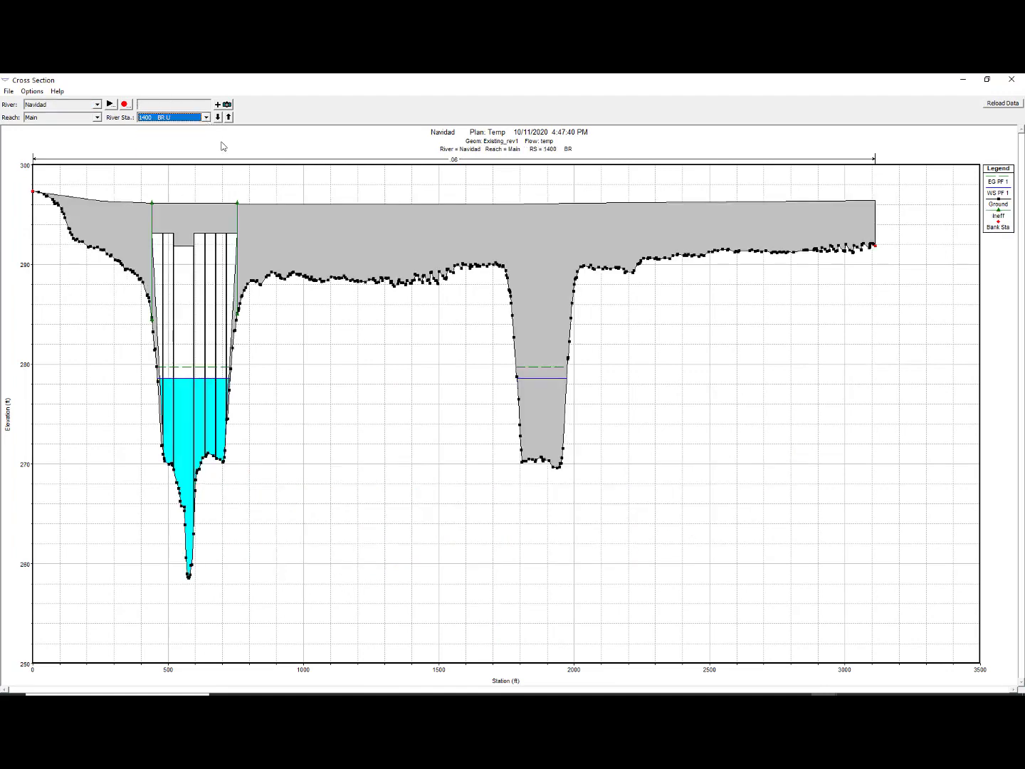
left_click(222, 118)
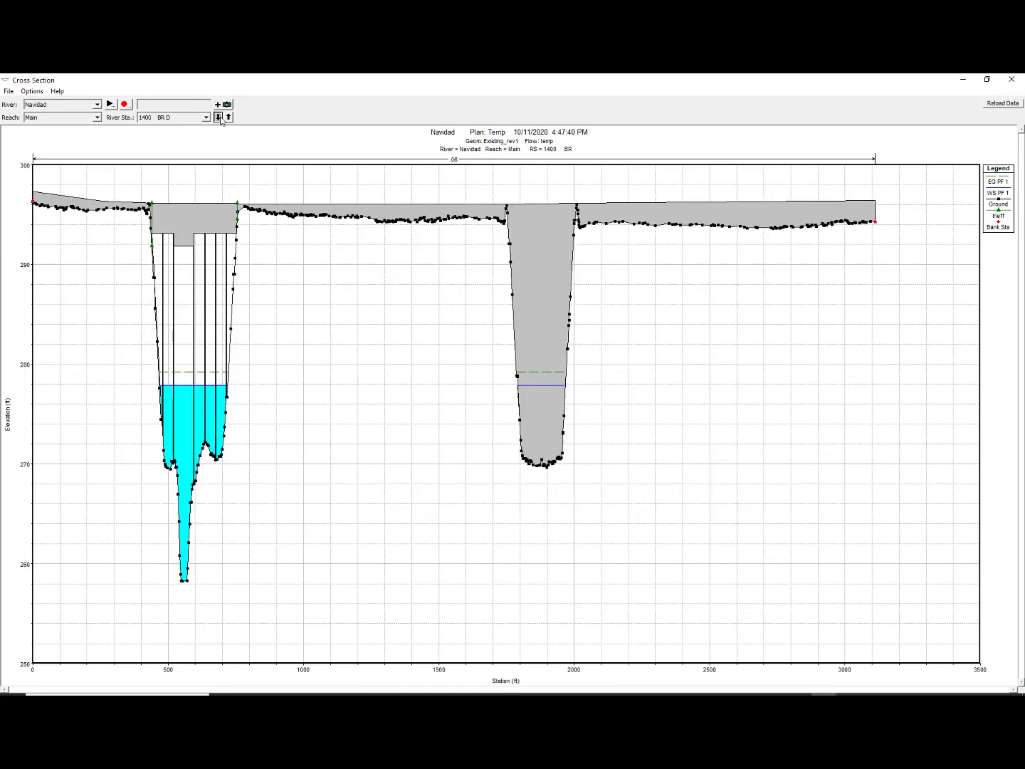
left_click(222, 118)
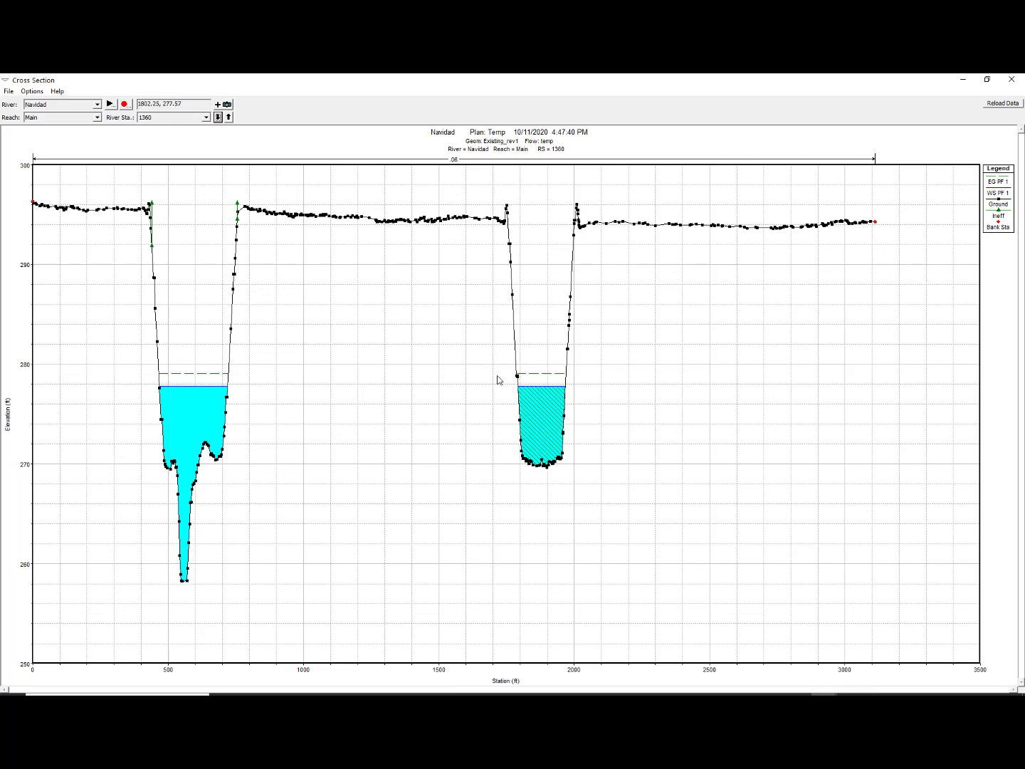
left_click(219, 118)
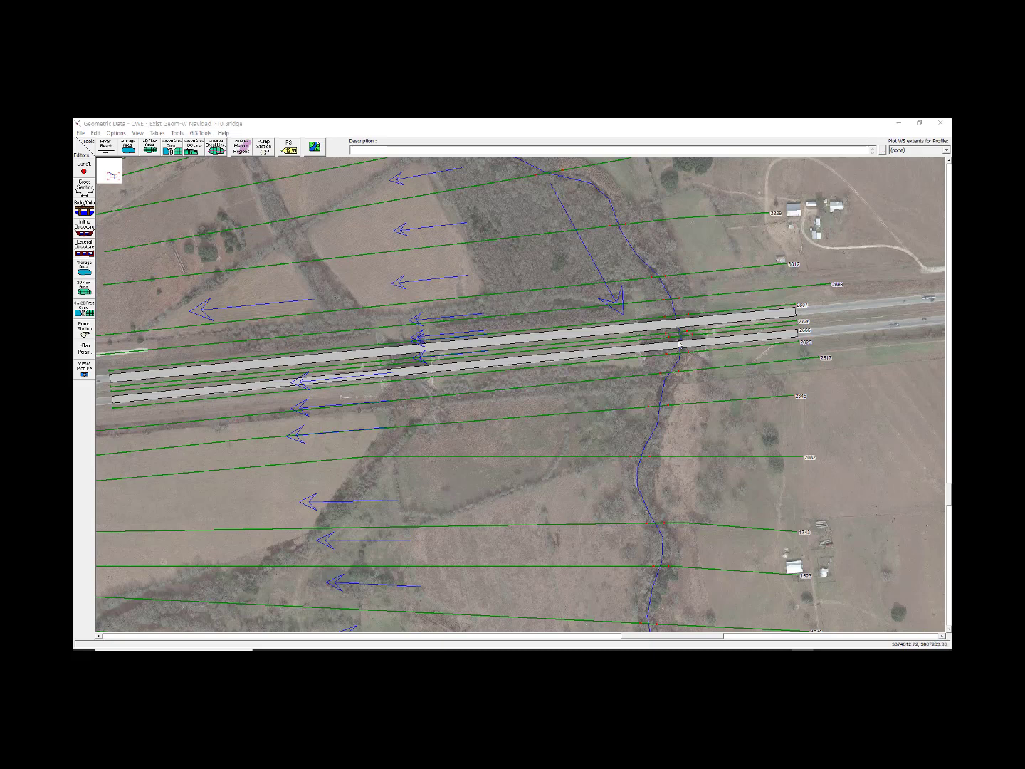
Limit the full-size water surface profile plot of the I-10 Bridge plan to the 20000cfs profile, and close the plot.
left_click(895, 125)
left_click(540, 292)
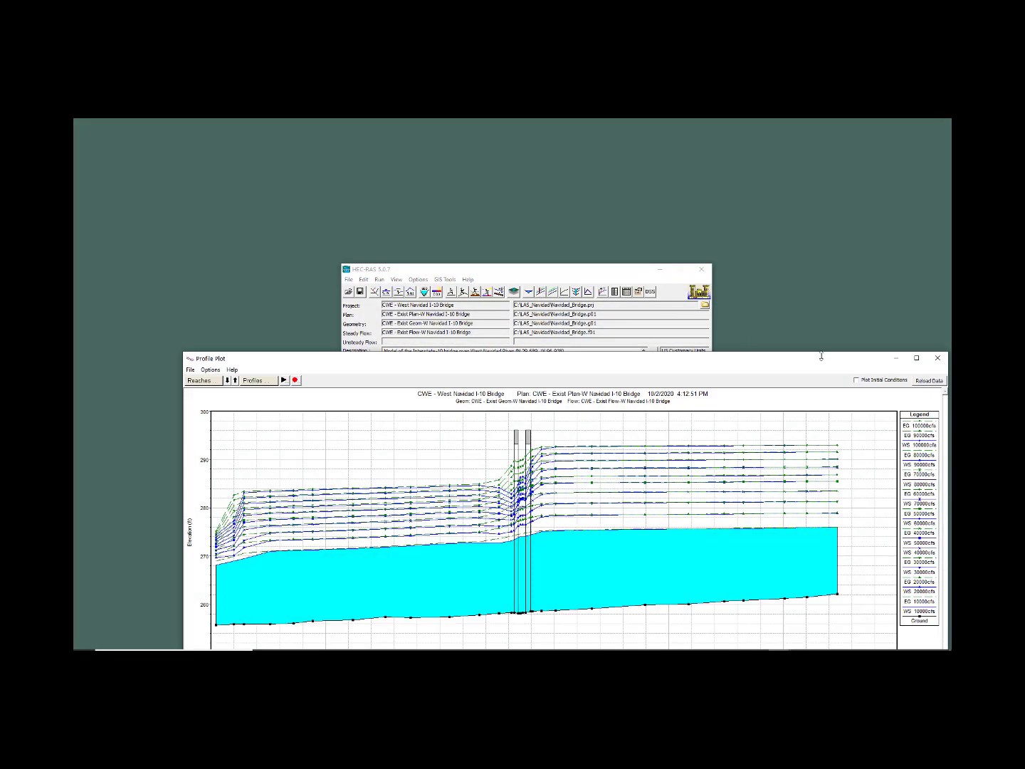
double_click(505, 353)
right_click(343, 224)
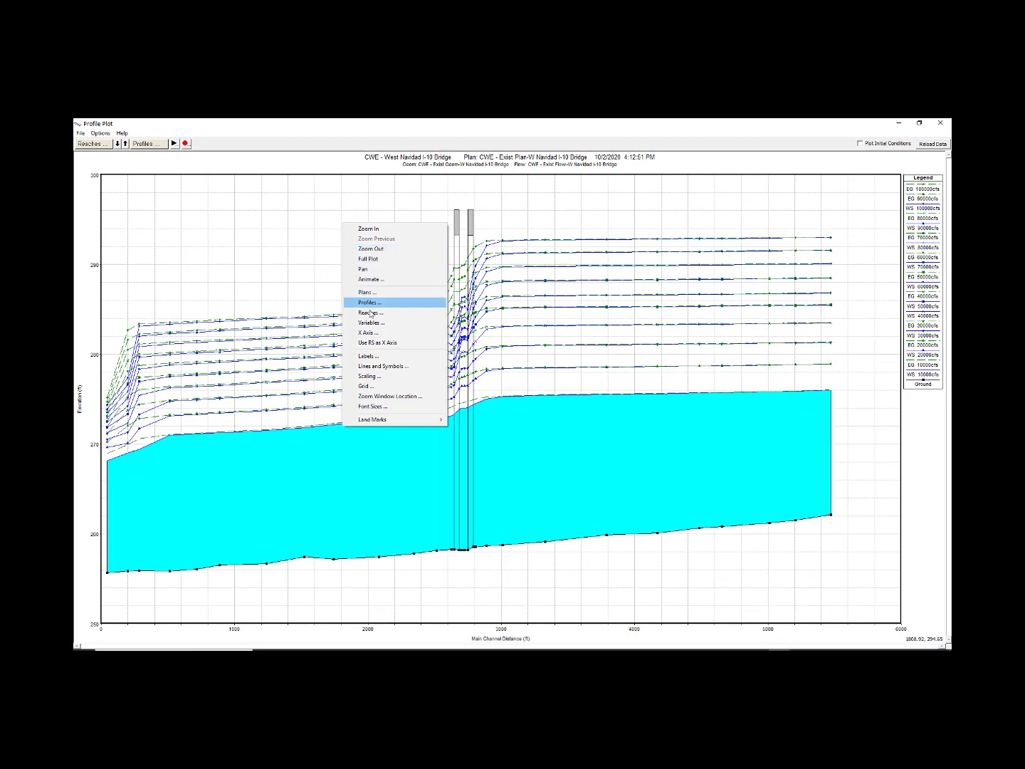
left_click(374, 302)
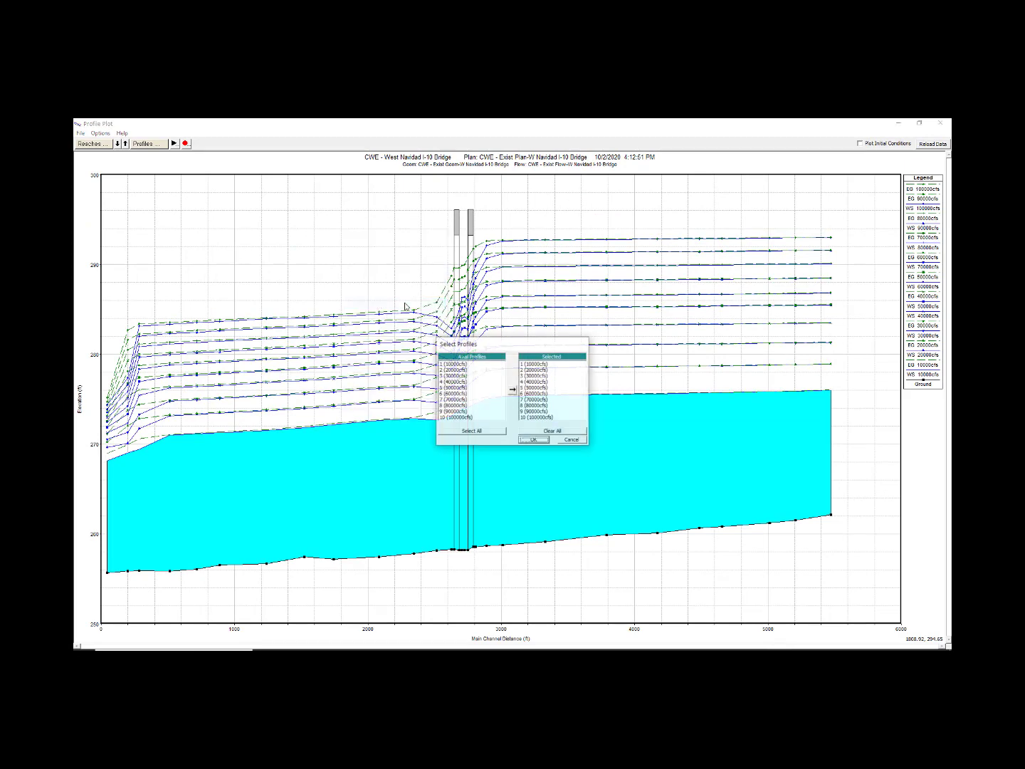
left_click(551, 430)
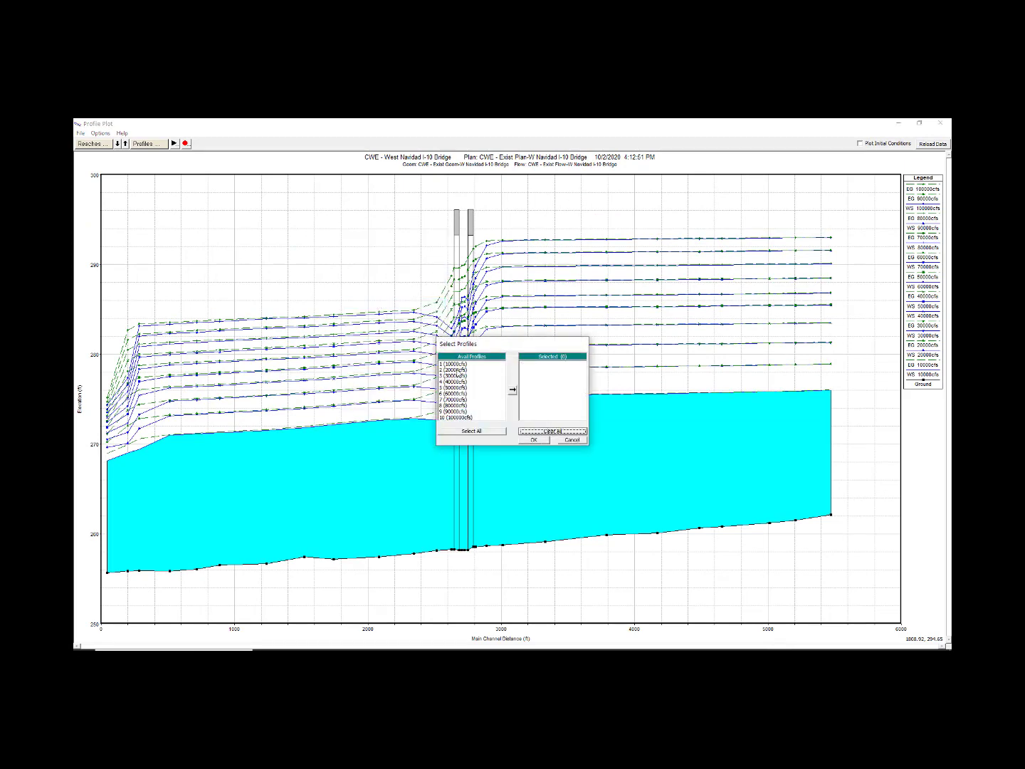
double_click(493, 369)
left_click(539, 439)
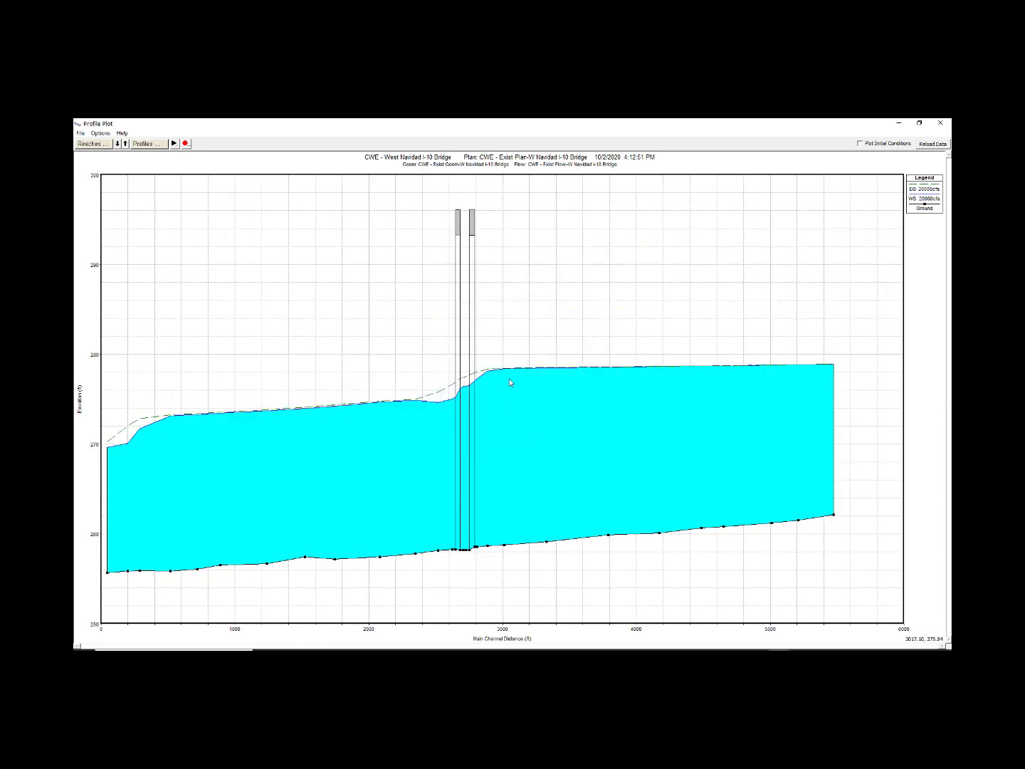
left_click(940, 122)
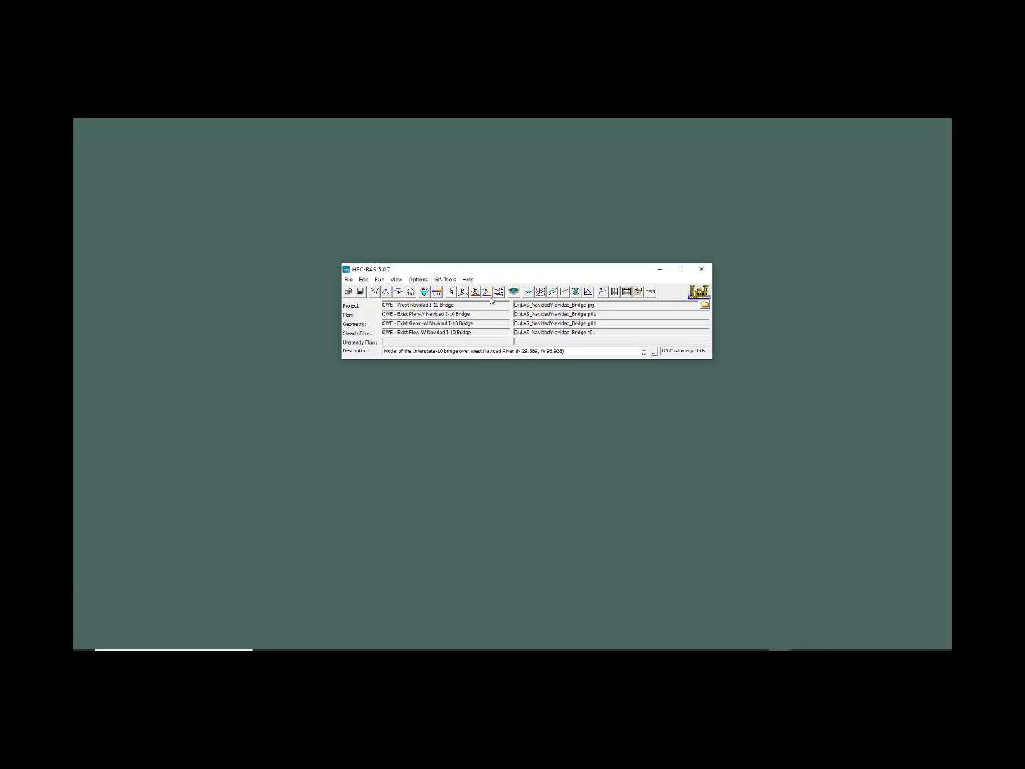
Examine the computed water surface at the upstream and downstream faces of bridge 2666 and at cross section 2625.
left_click(528, 292)
left_click(601, 310)
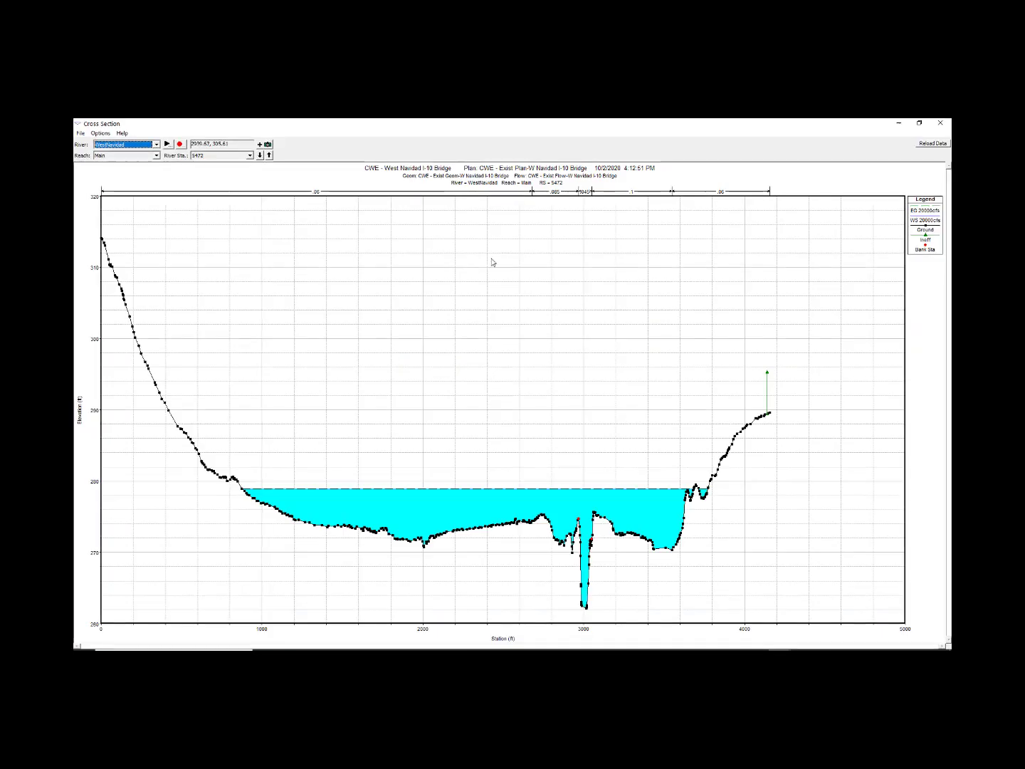
left_click(249, 155)
scroll(221, 185, "down", 2)
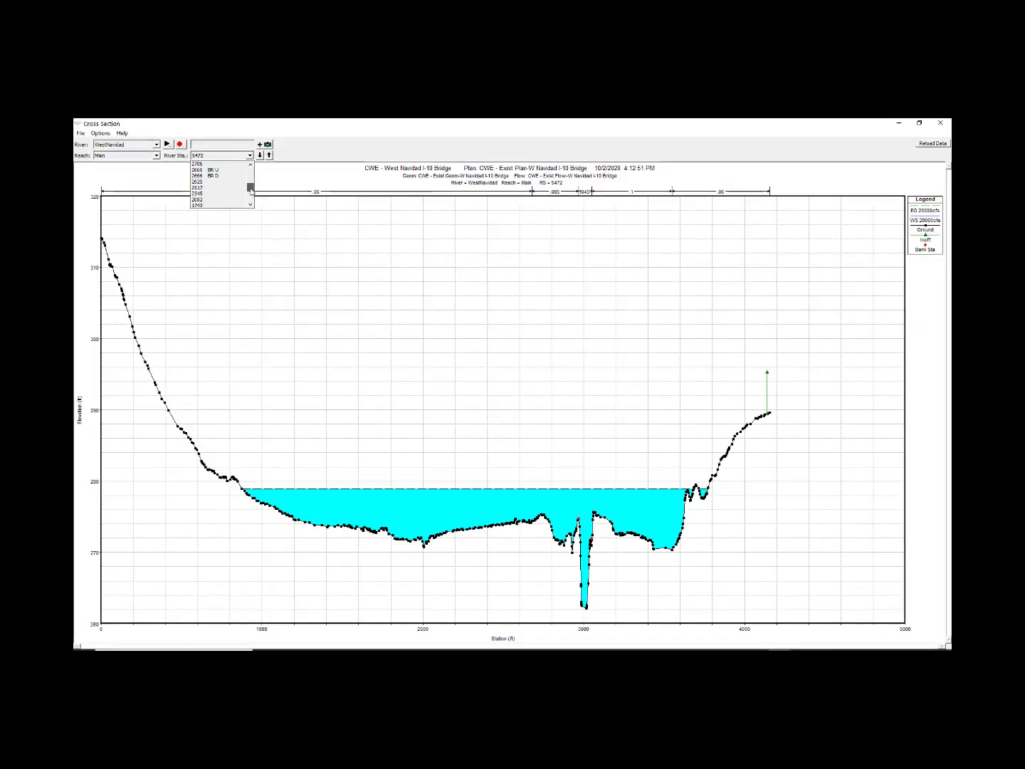
left_click(207, 167)
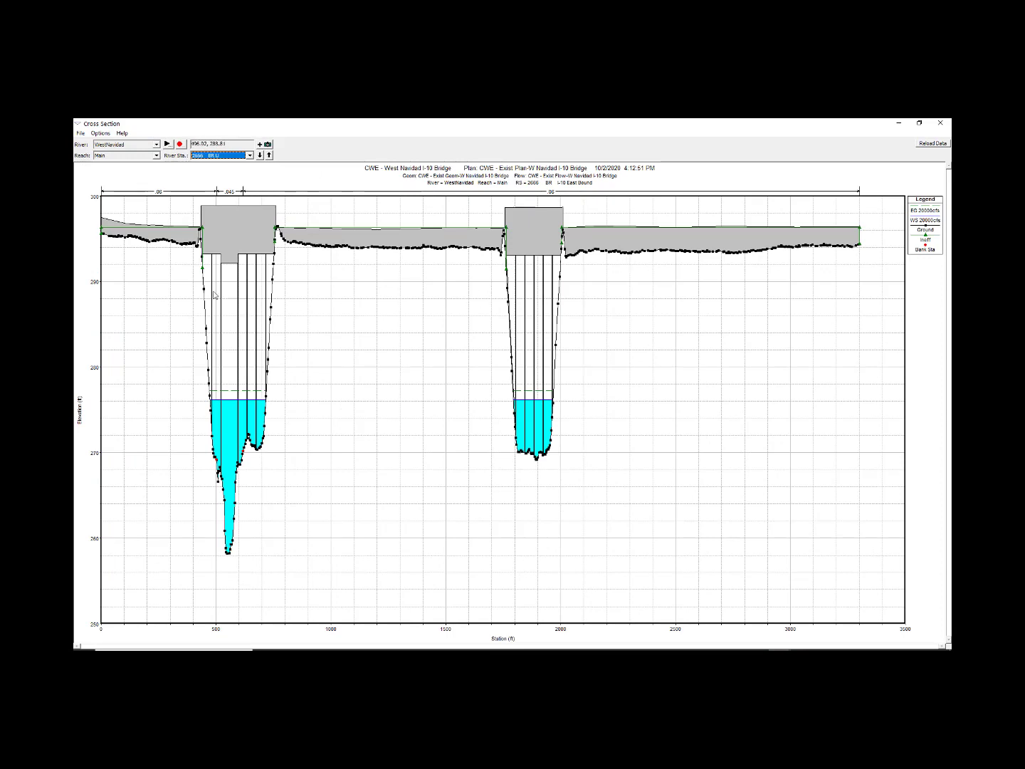
left_click(260, 155)
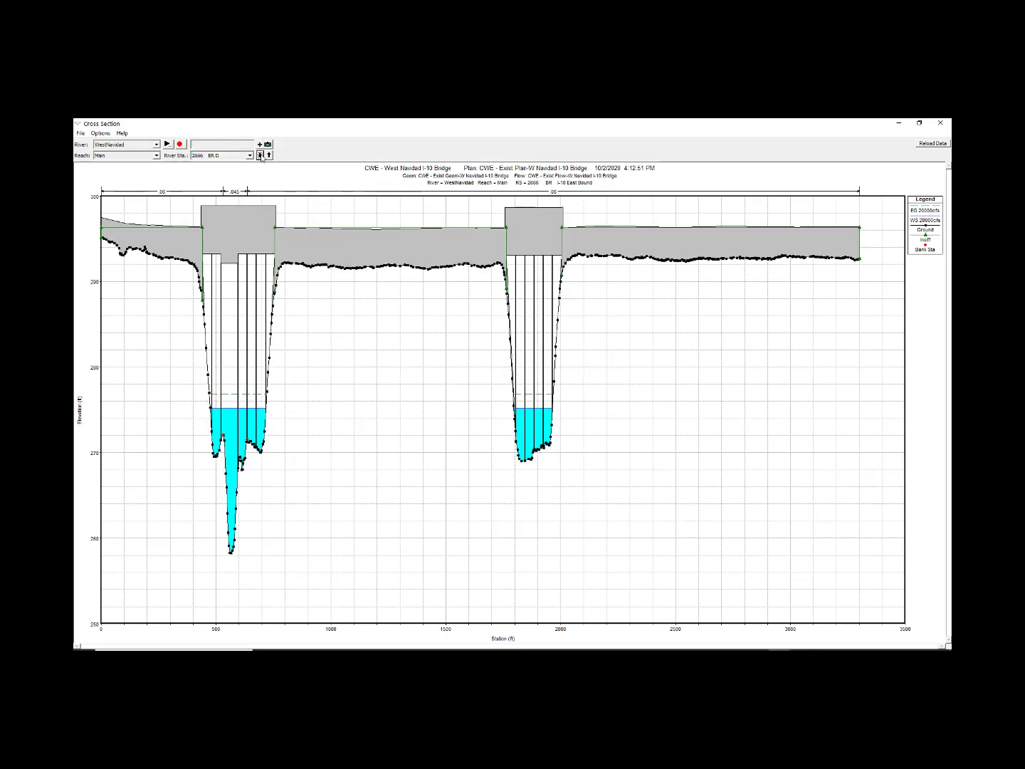
left_click(259, 155)
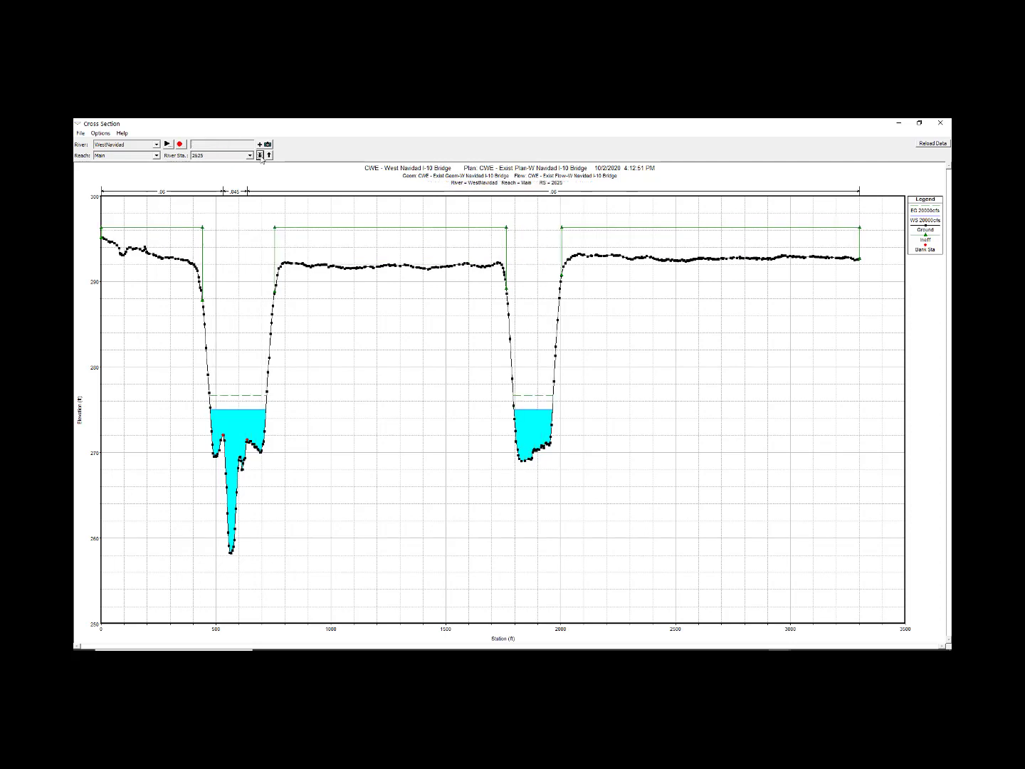